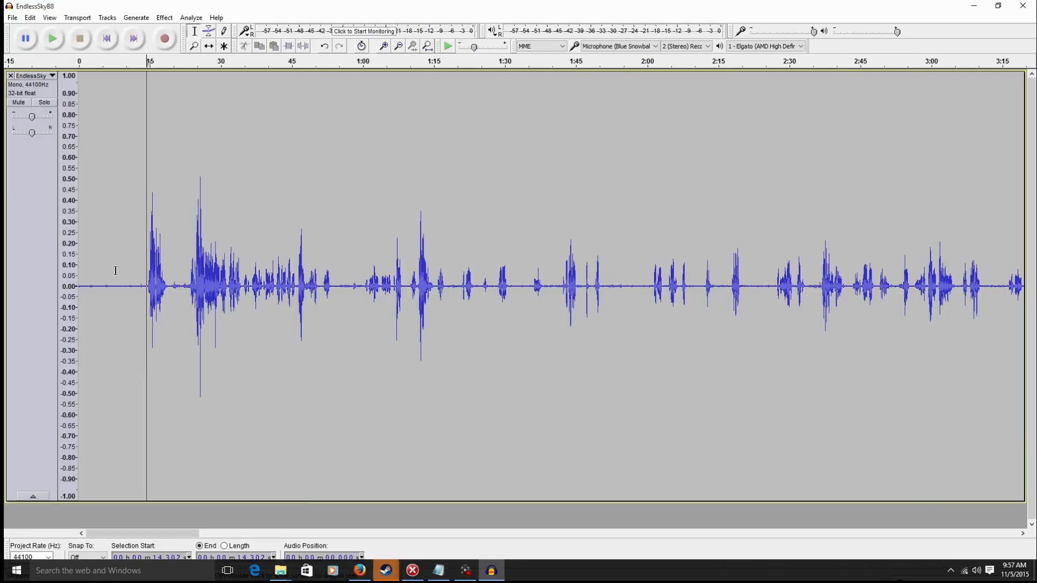
Play the recording from about 14.2 seconds, just before the first loud burst, to hear how the speech starts.
{"action": "left_click", "coordinate": [155, 278]}
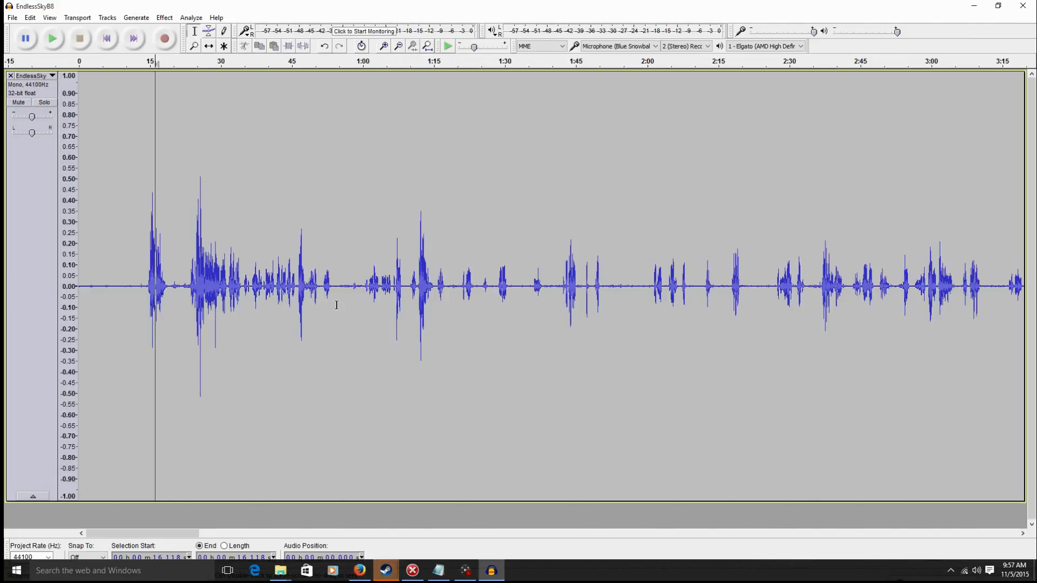
{"action": "left_click", "coordinate": [149, 282]}
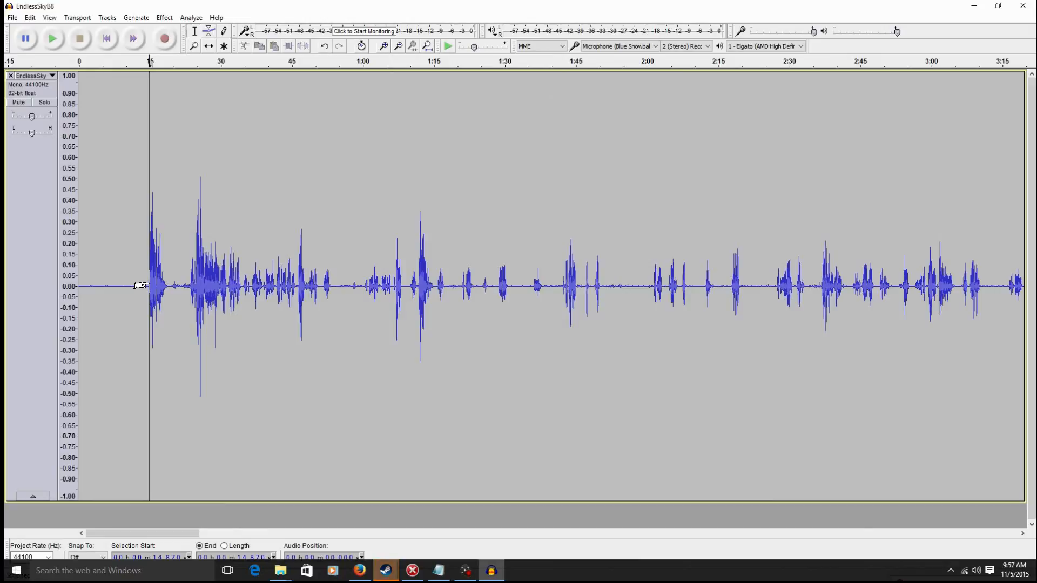
{"action": "left_click", "coordinate": [382, 49]}
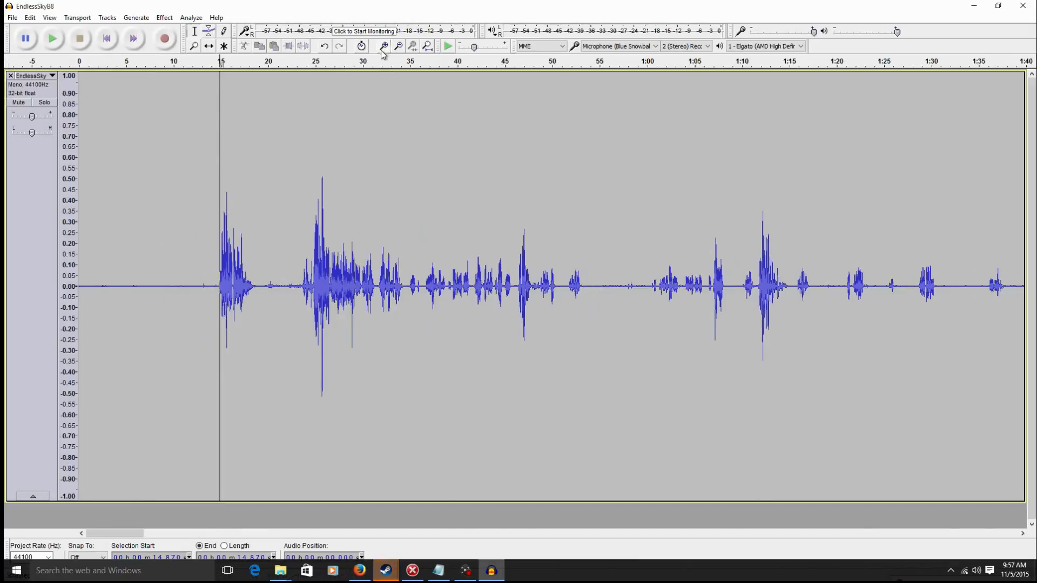
{"action": "left_click", "coordinate": [214, 279]}
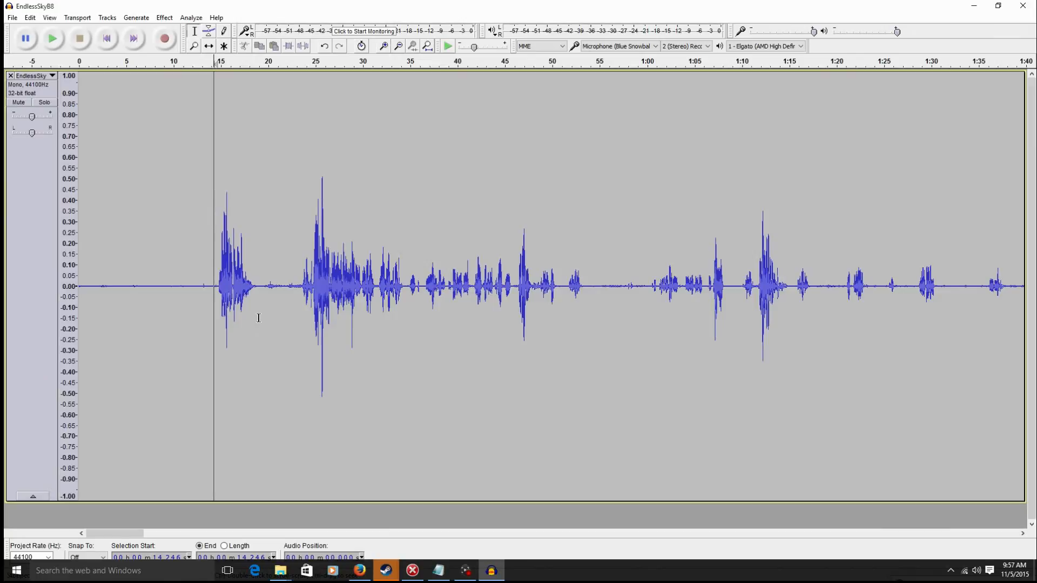
{"action": "key", "text": "space"}
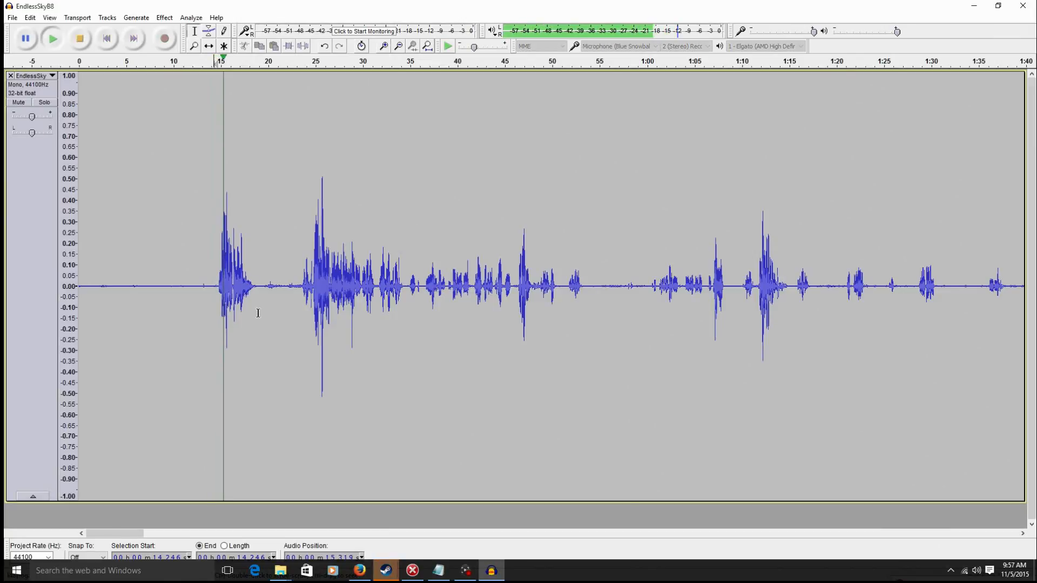
{"action": "key", "text": "space"}
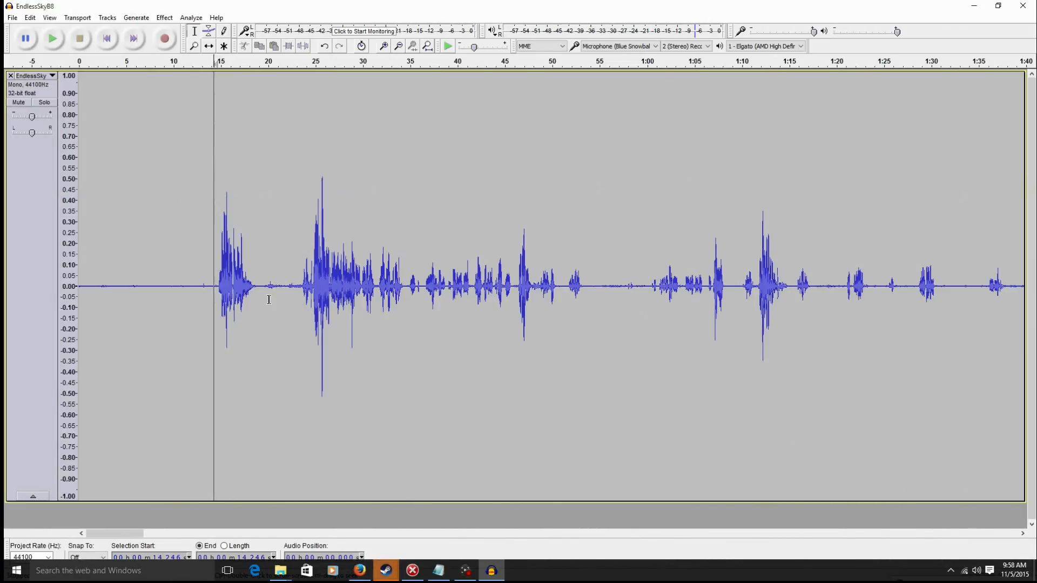
Play short bits of the end of the first speech burst, starting at about 17.7 and 17.4 seconds.
{"action": "left_click", "coordinate": [247, 288]}
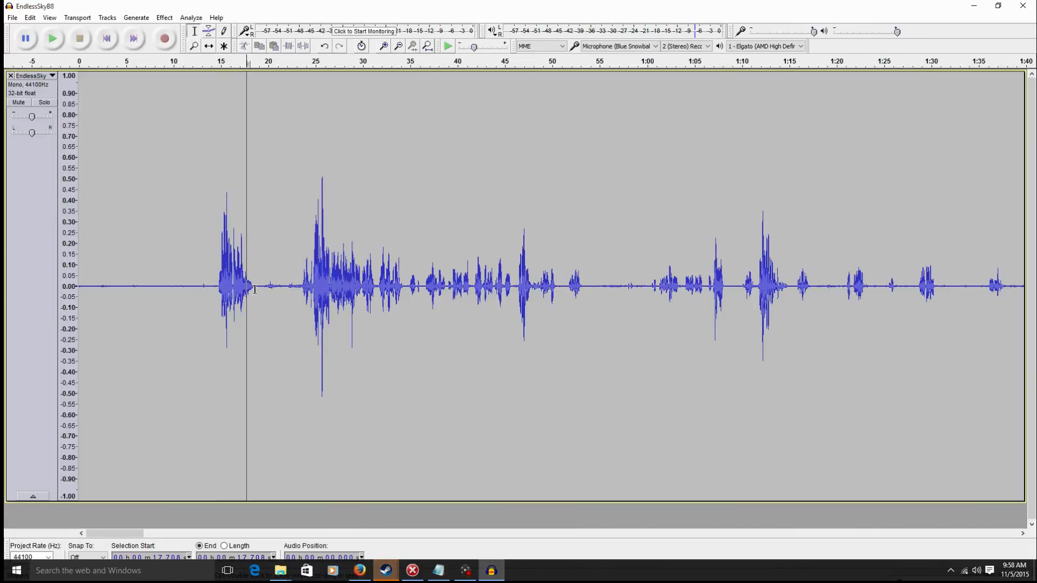
{"action": "key", "text": "space"}
{"action": "key", "text": "space"}
{"action": "left_click", "coordinate": [243, 289]}
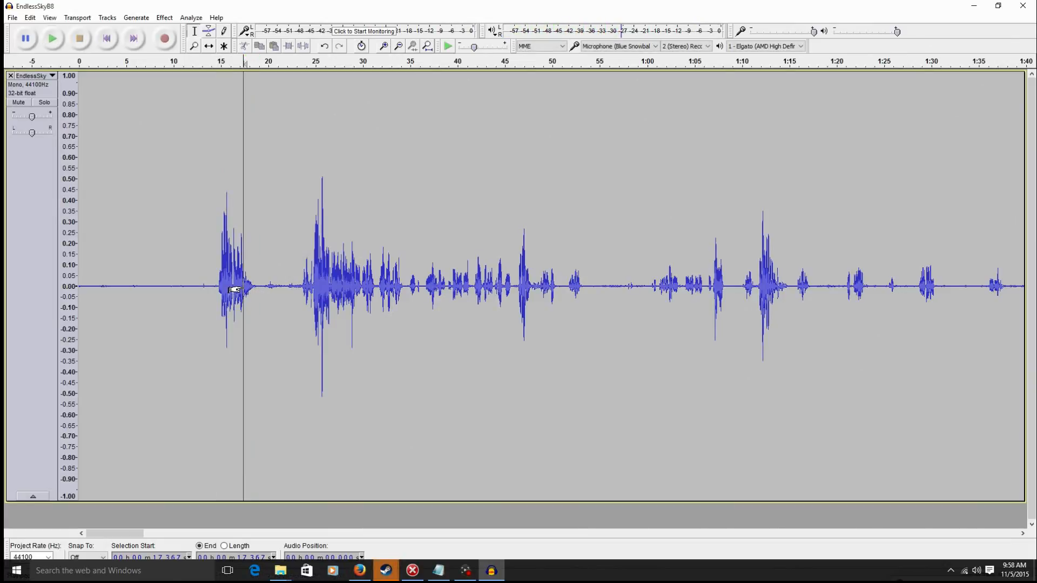
{"action": "key", "text": "space"}
{"action": "key", "text": "space"}
{"action": "key", "text": "space"}
{"action": "key", "text": "space"}
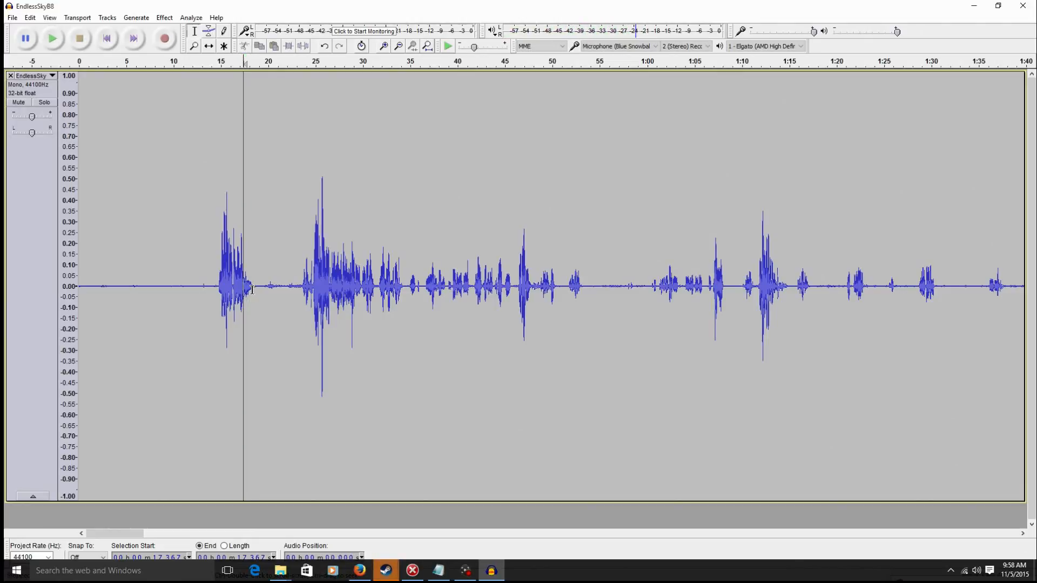
Listen to the quiet lead-in between about 5.3 and 9.4 seconds to check its background noise level.
{"action": "left_click_drag", "start_coordinate": [253, 292], "coordinate": [4, 225]}
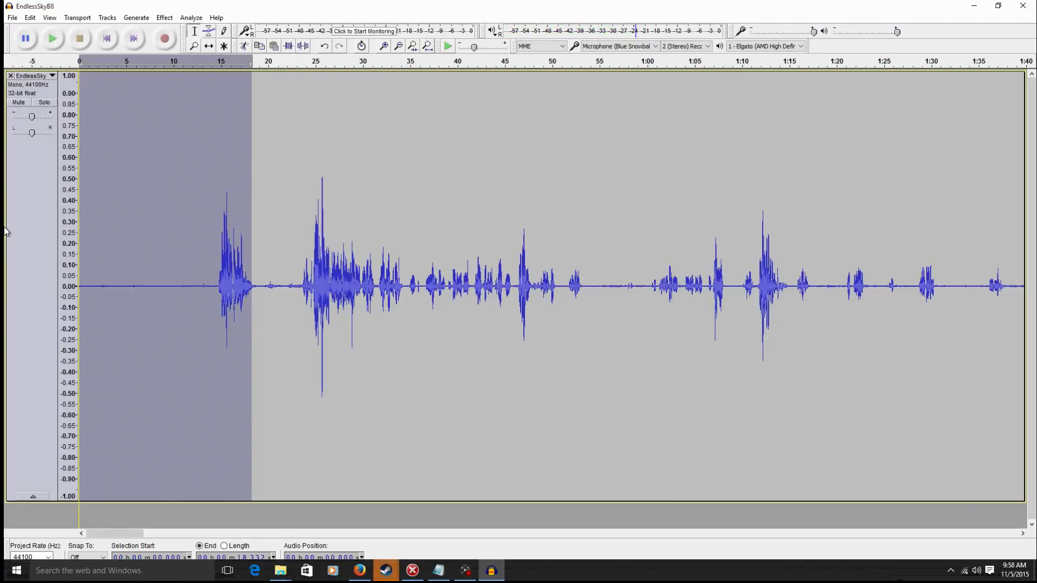
{"action": "left_click", "coordinate": [185, 258]}
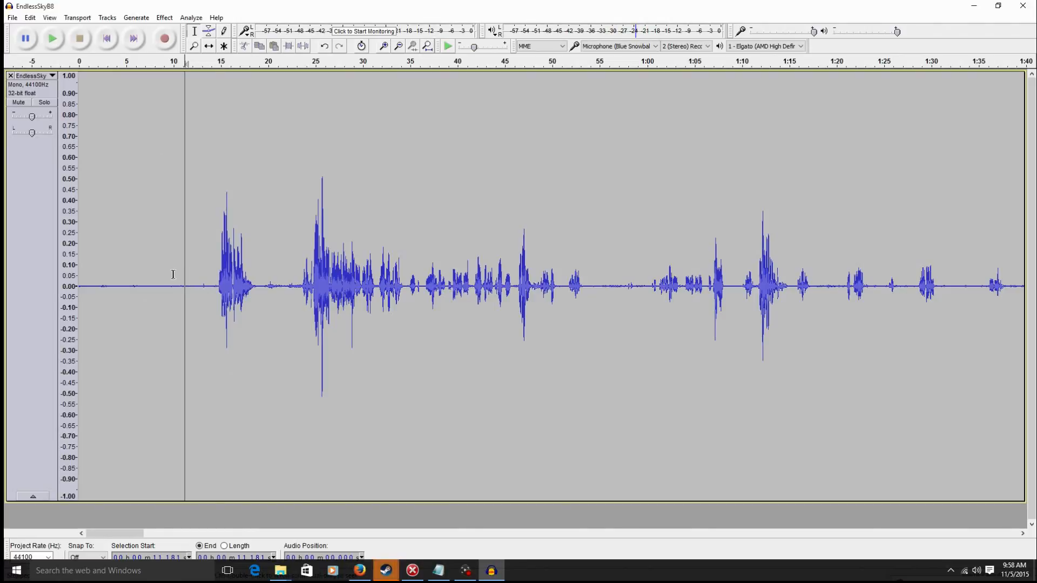
{"action": "double_click", "coordinate": [384, 46]}
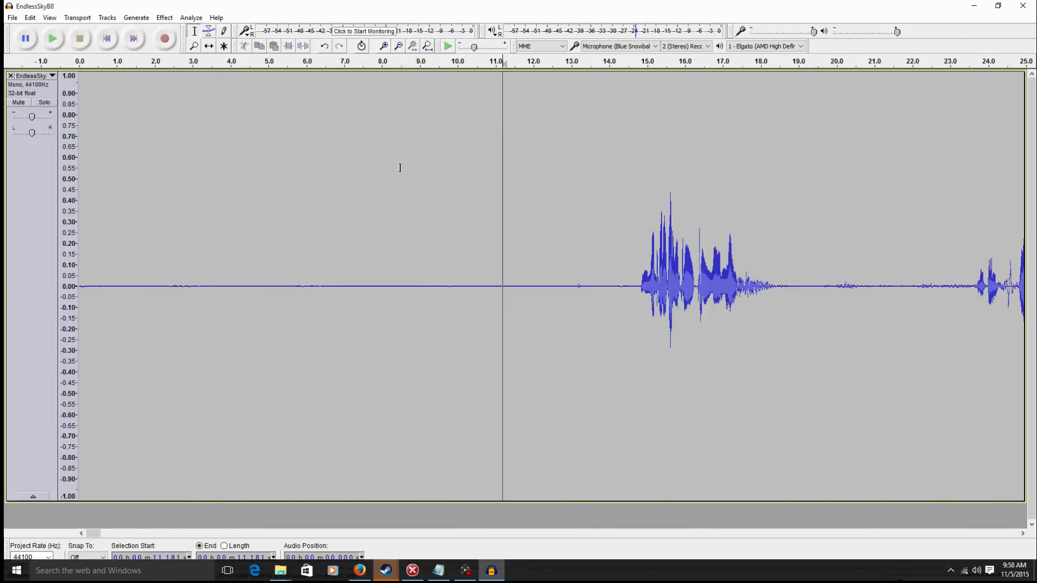
{"action": "left_click_drag", "start_coordinate": [433, 263], "coordinate": [281, 262]}
{"action": "key", "text": "space"}
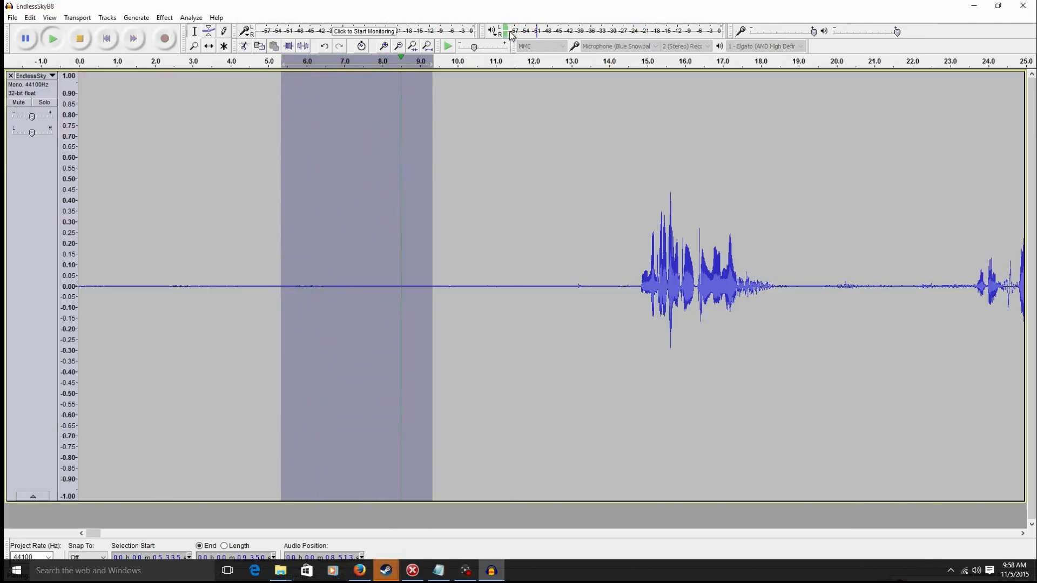
{"action": "left_click", "coordinate": [165, 18]}
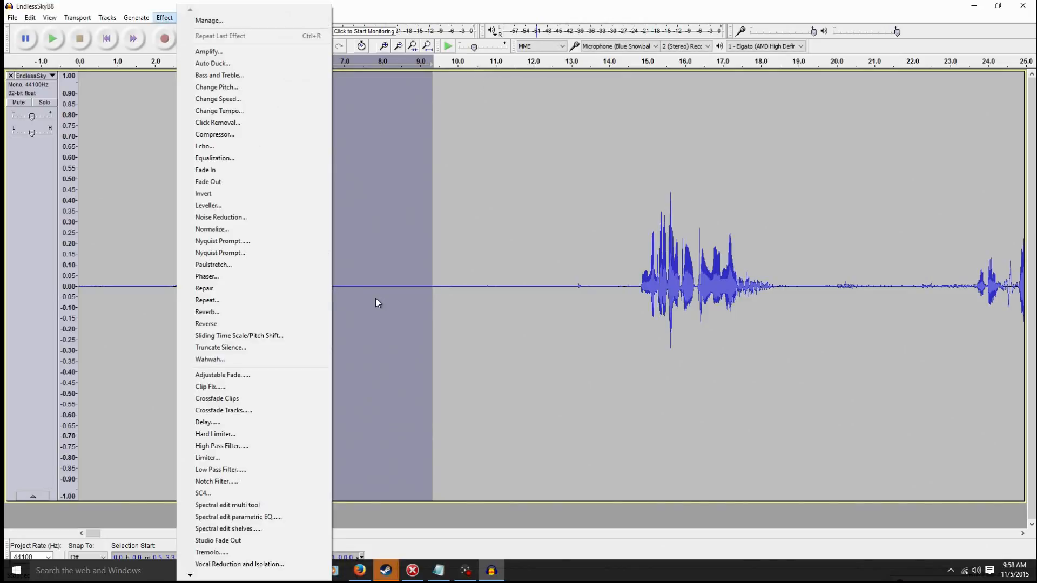
{"action": "left_click", "coordinate": [554, 314]}
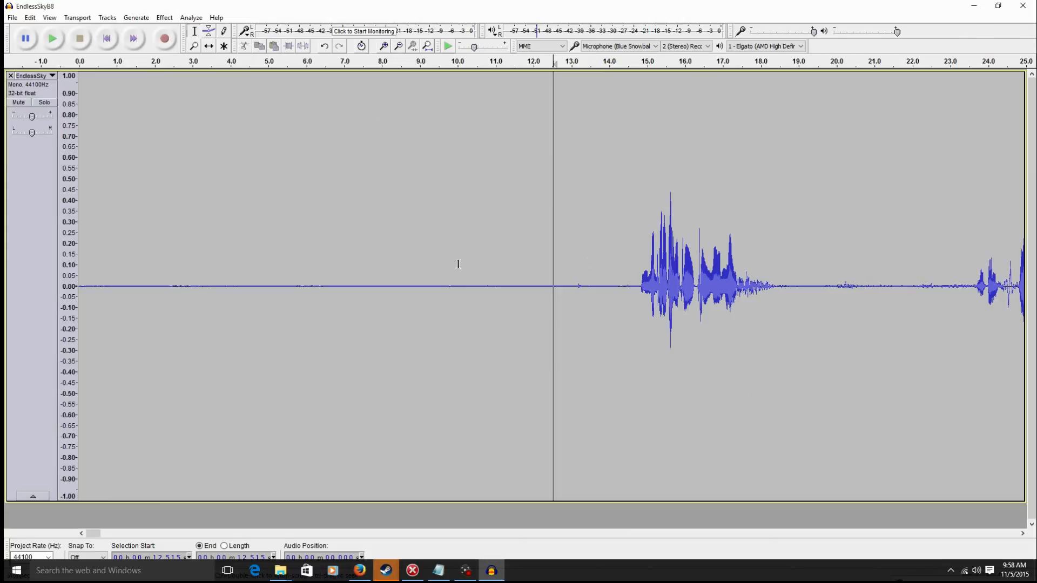
Capture a Noise Reduction profile from the quiet stretch between about 6.6 and 9.6 seconds, listening to it first.
{"action": "left_click_drag", "start_coordinate": [441, 292], "coordinate": [330, 248]}
{"action": "key", "text": "space"}
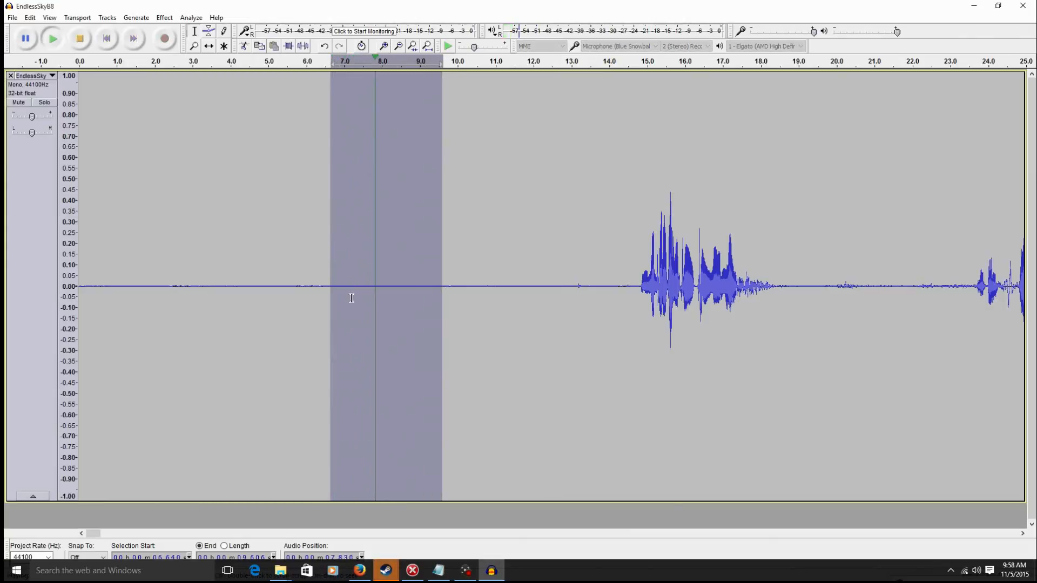
{"action": "key", "text": "space"}
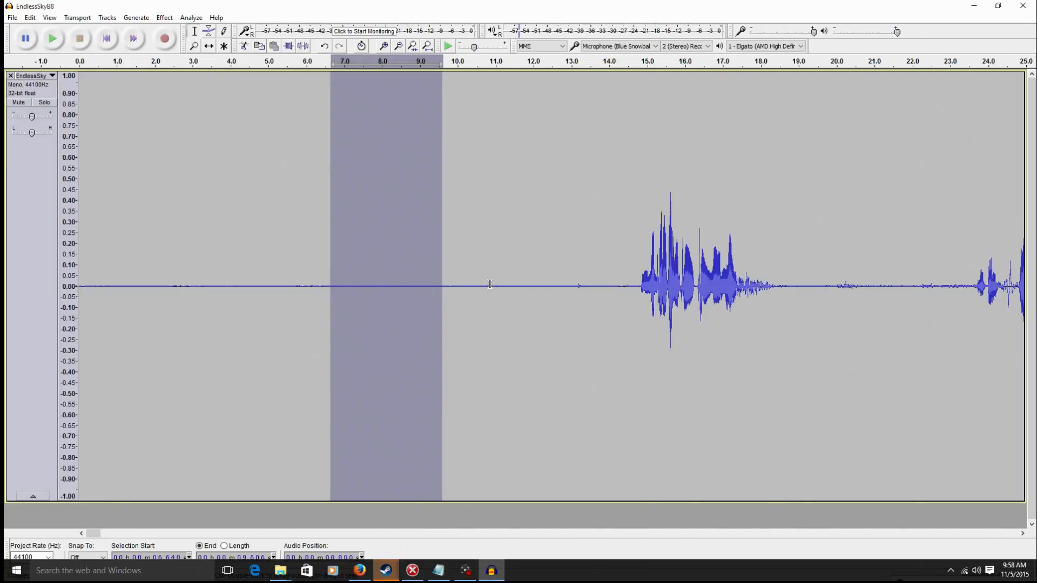
{"action": "left_click", "coordinate": [164, 17]}
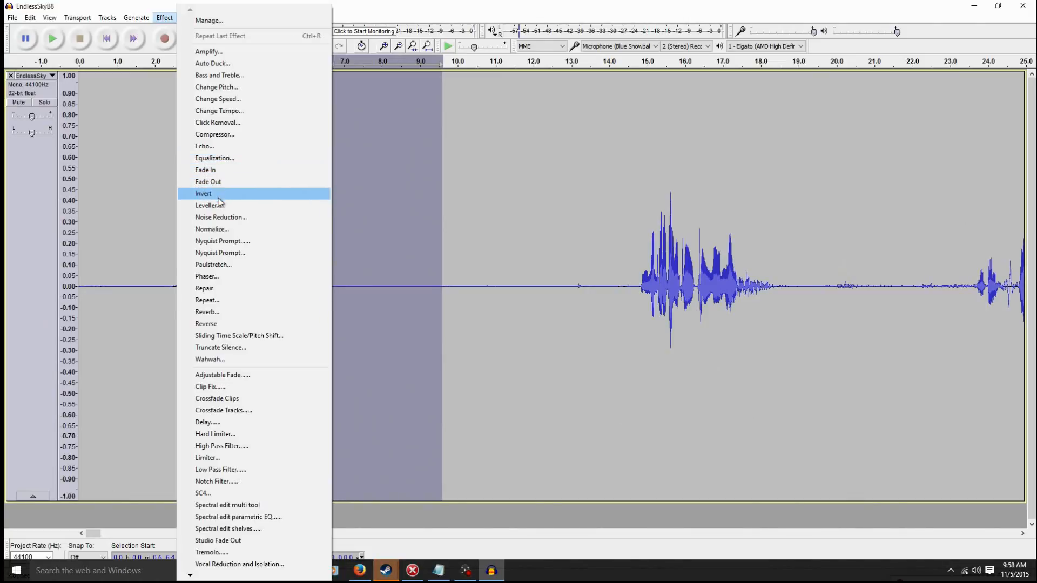
{"action": "left_click", "coordinate": [216, 217]}
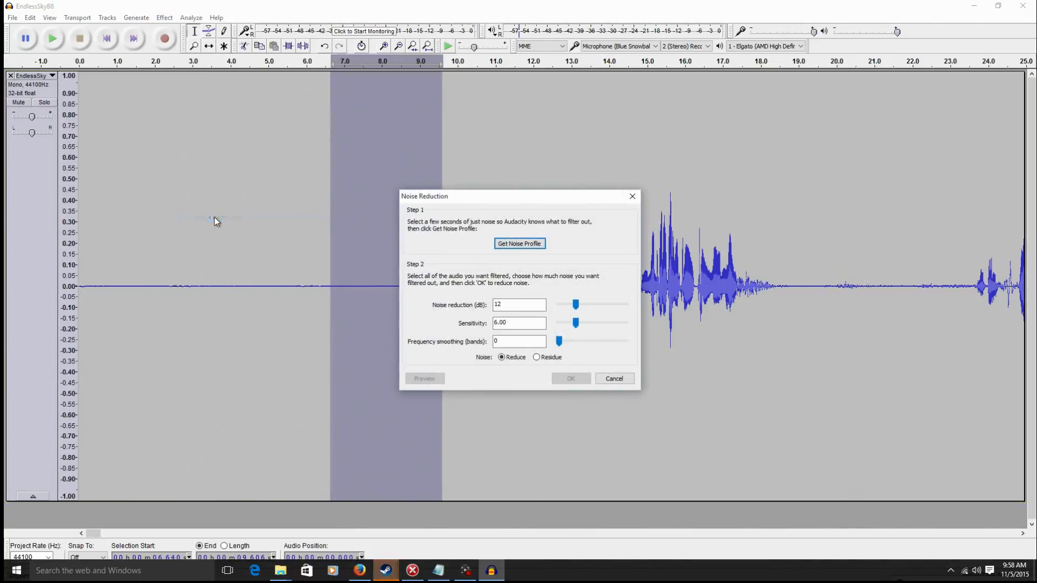
{"action": "left_click", "coordinate": [506, 244]}
Apply Noise Reduction to the entire track with 12 dB reduction, sensitivity 6.00 and 0 frequency smoothing bands.
{"action": "left_click", "coordinate": [482, 236]}
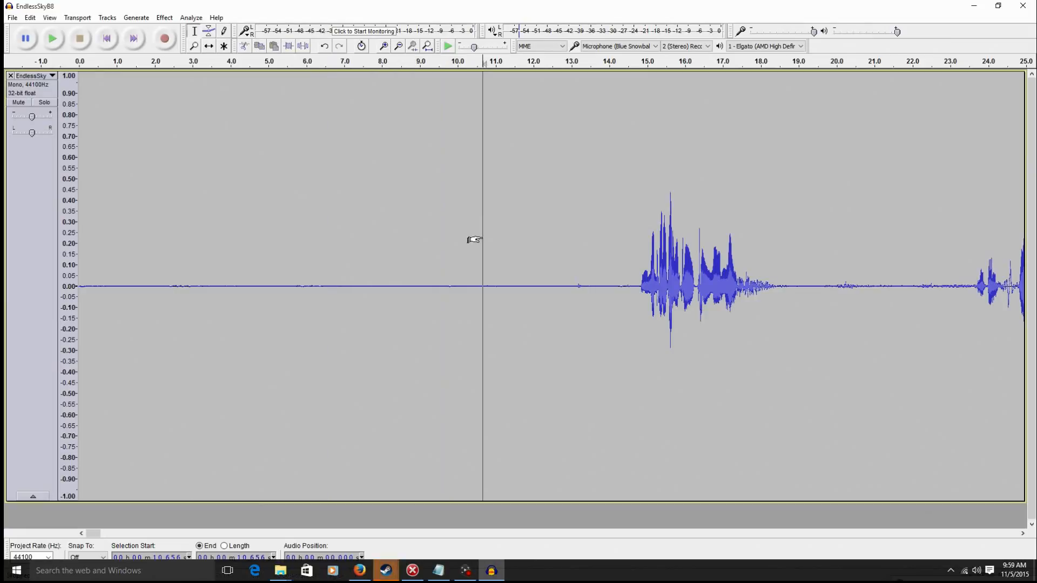
{"action": "key", "text": "ctrl+a"}
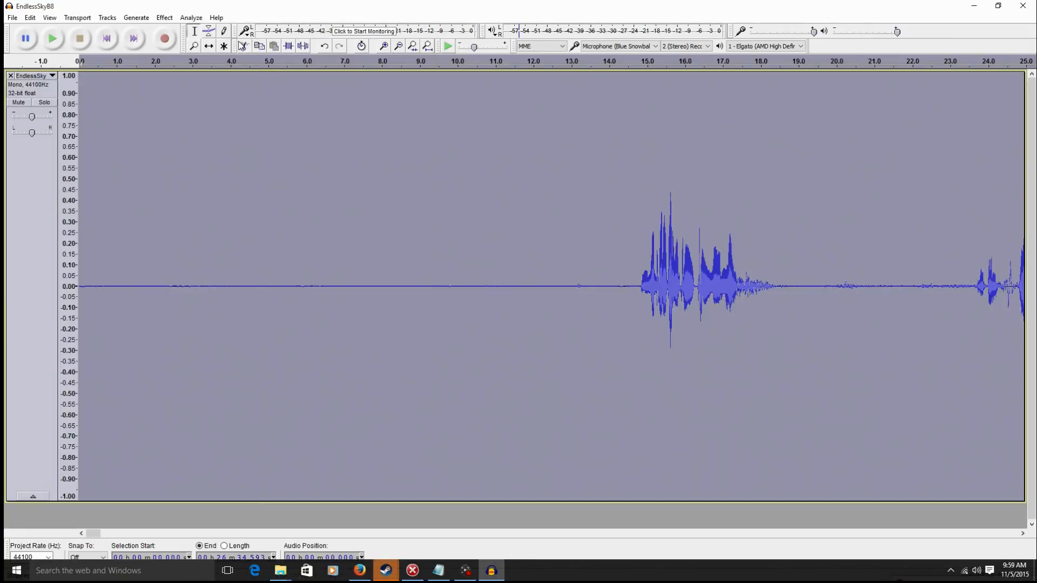
{"action": "left_click", "coordinate": [174, 18]}
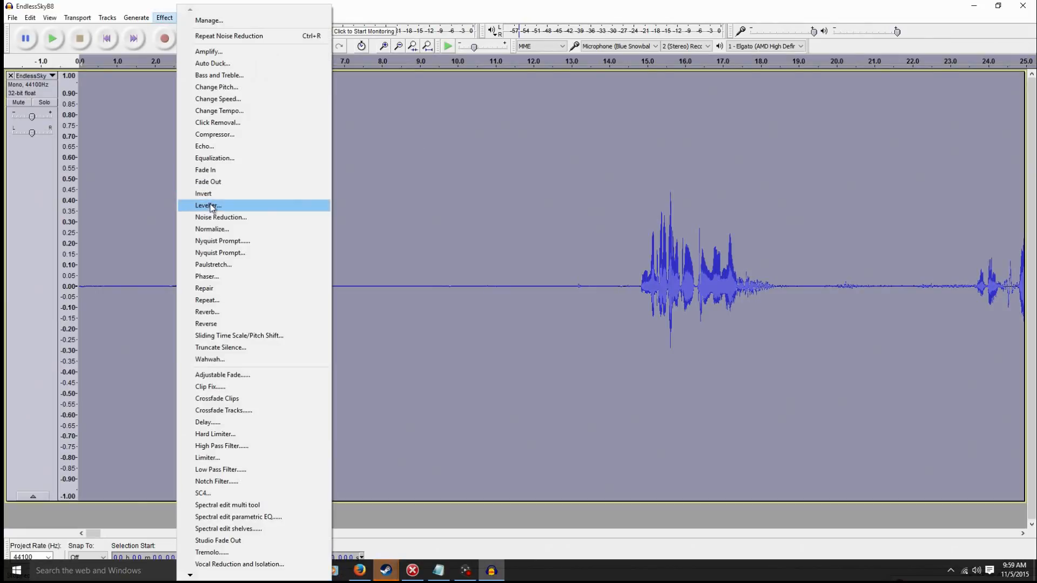
{"action": "left_click", "coordinate": [222, 217]}
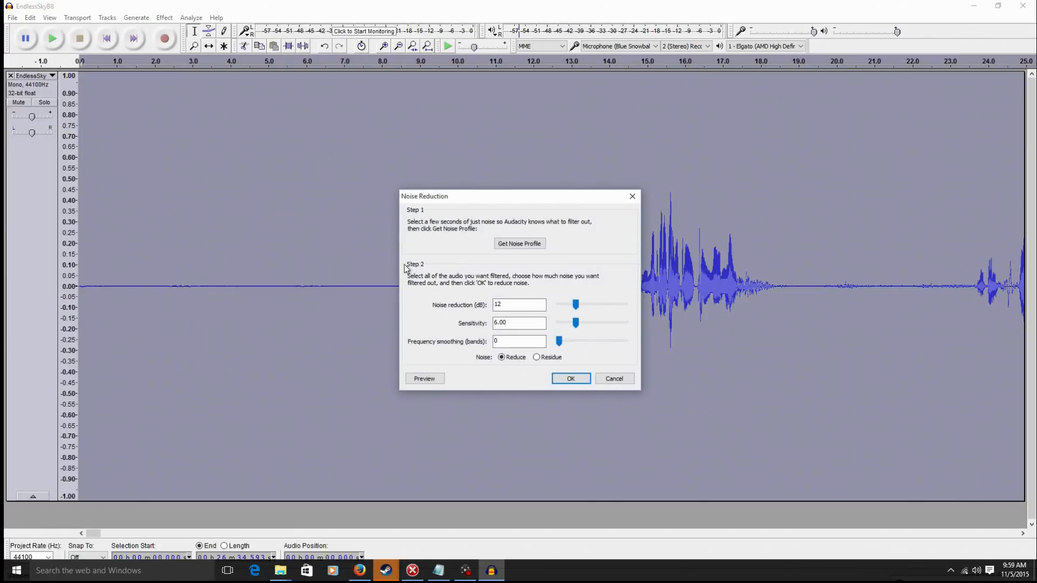
{"action": "left_click", "coordinate": [570, 380]}
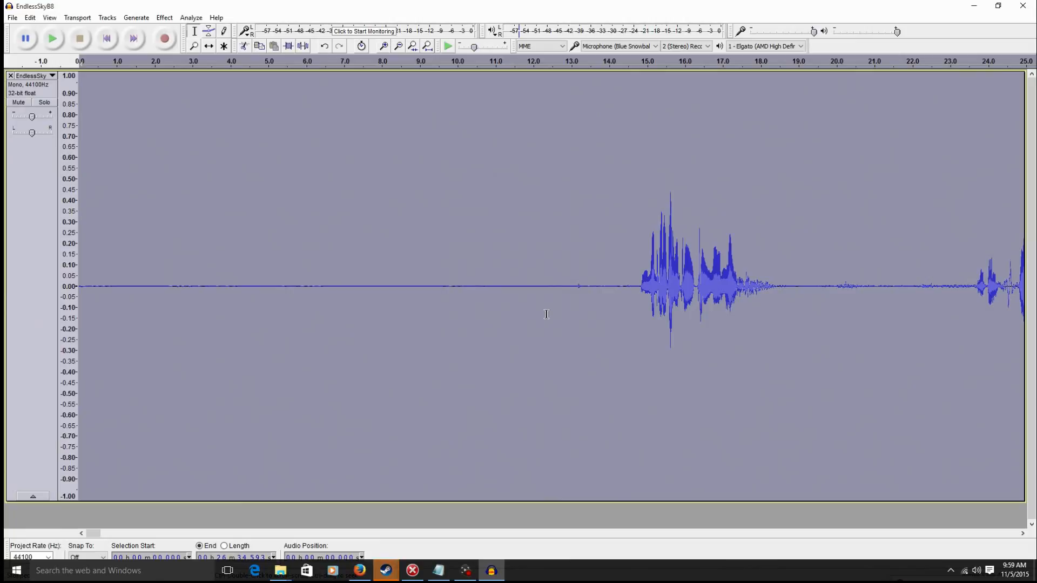
Play the quiet stretch between about 7.3 and 11.9 seconds to check the remaining noise.
{"action": "left_click_drag", "start_coordinate": [530, 302], "coordinate": [354, 270]}
{"action": "key", "text": "space"}
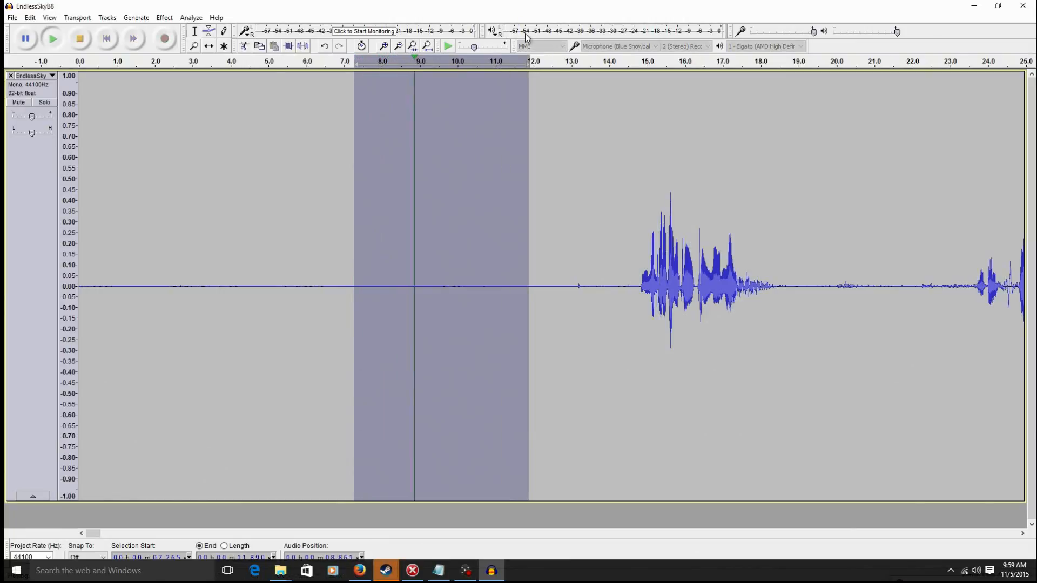
{"action": "key", "text": "space"}
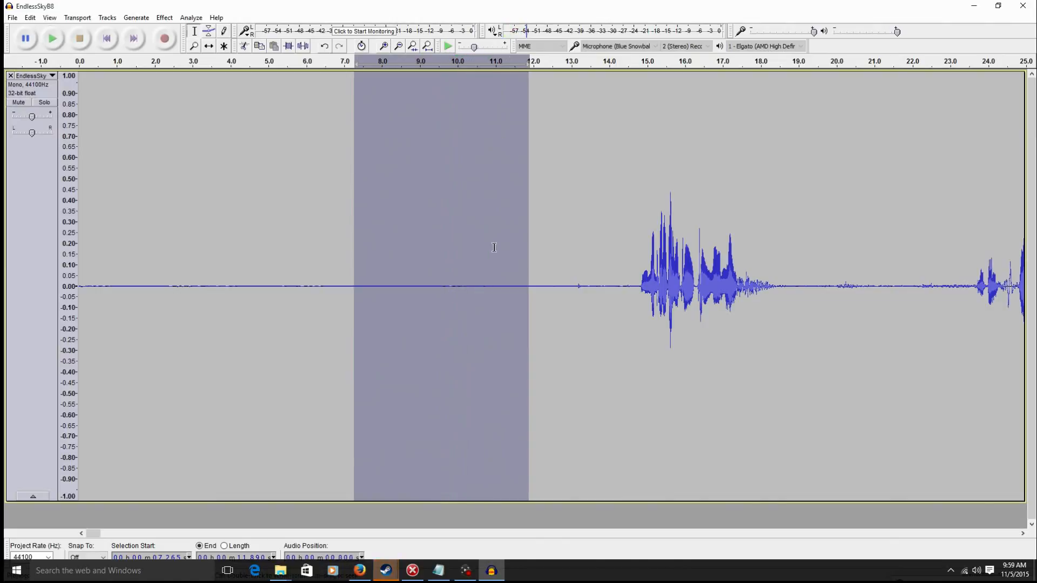
{"action": "left_click_drag", "start_coordinate": [493, 251], "coordinate": [441, 253]}
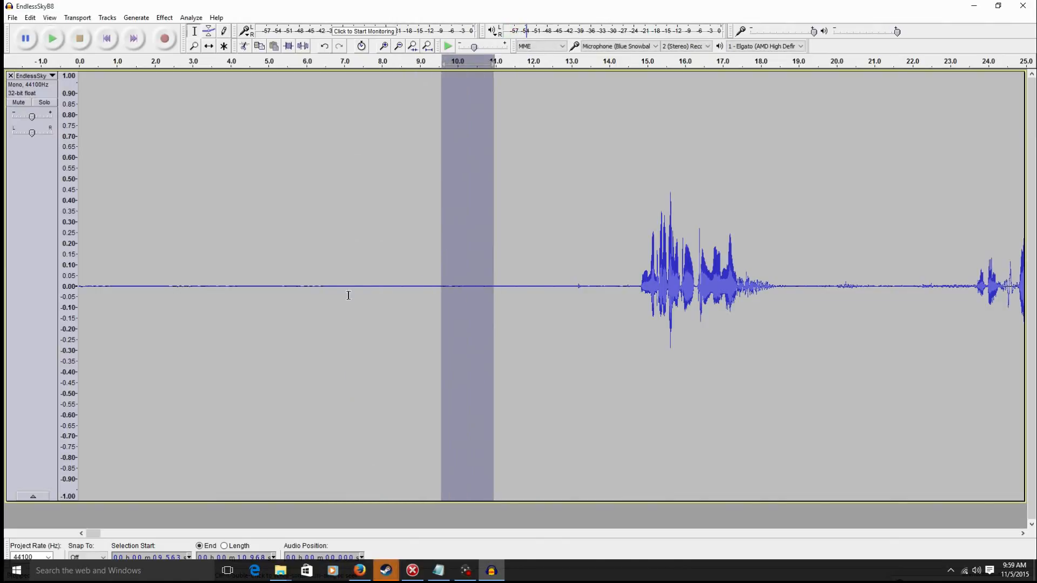
Capture a new noise profile from the quiet stretch between about 2.2 and 6.4 seconds.
{"action": "left_click_drag", "start_coordinate": [323, 286], "coordinate": [165, 281]}
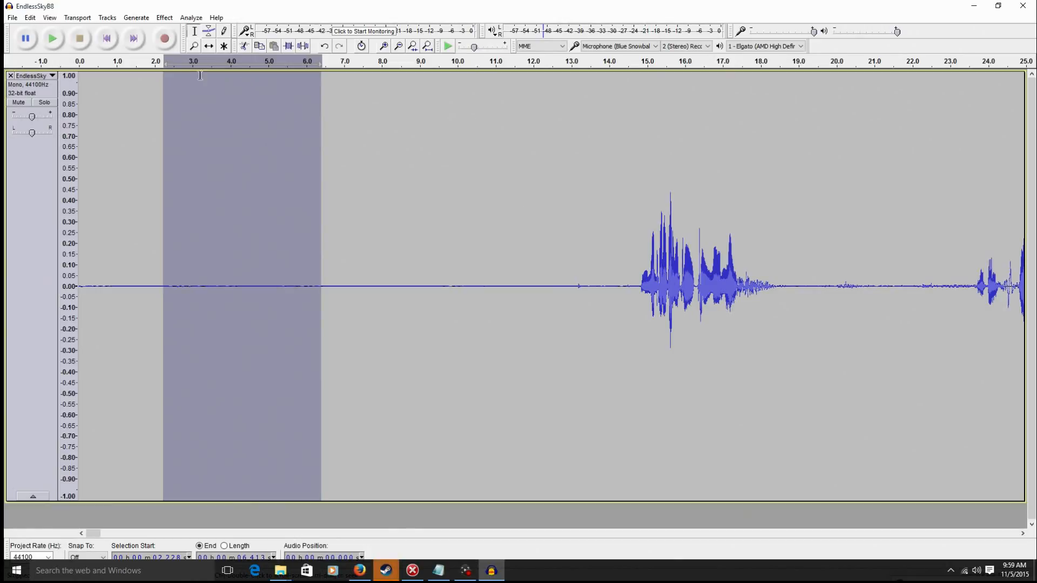
{"action": "left_click", "coordinate": [164, 18]}
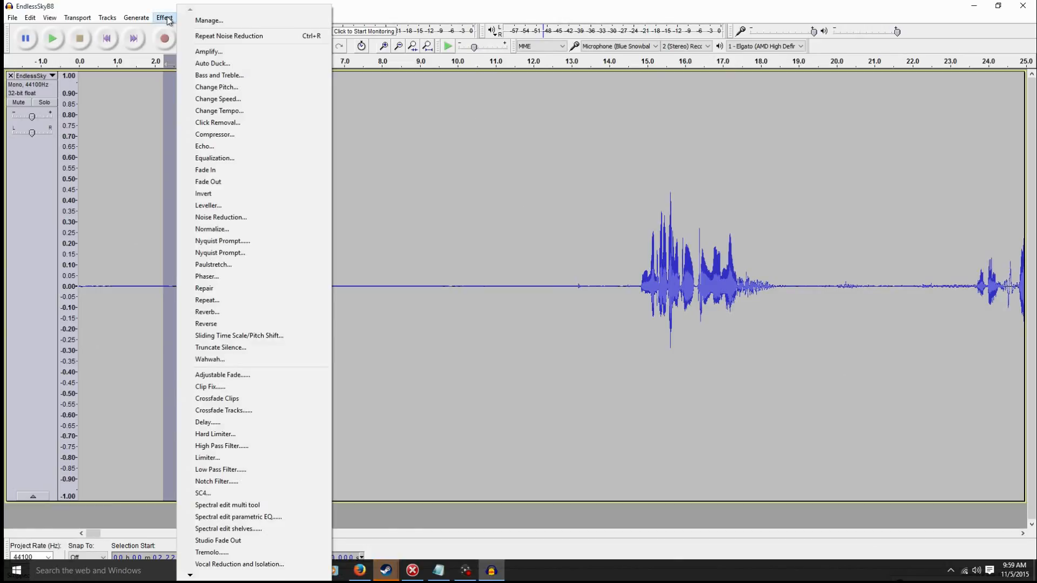
{"action": "left_click", "coordinate": [224, 217]}
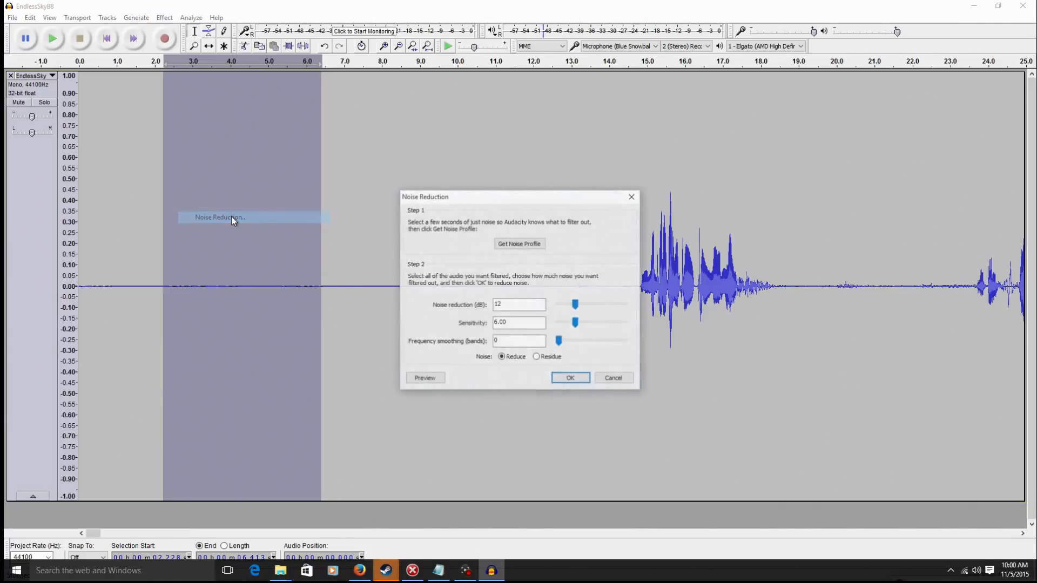
{"action": "left_click", "coordinate": [523, 244]}
Run a second Noise Reduction pass over the whole track with 12 dB reduction, sensitivity 6.00 and 0 smoothing bands.
{"action": "key", "text": "ctrl+a"}
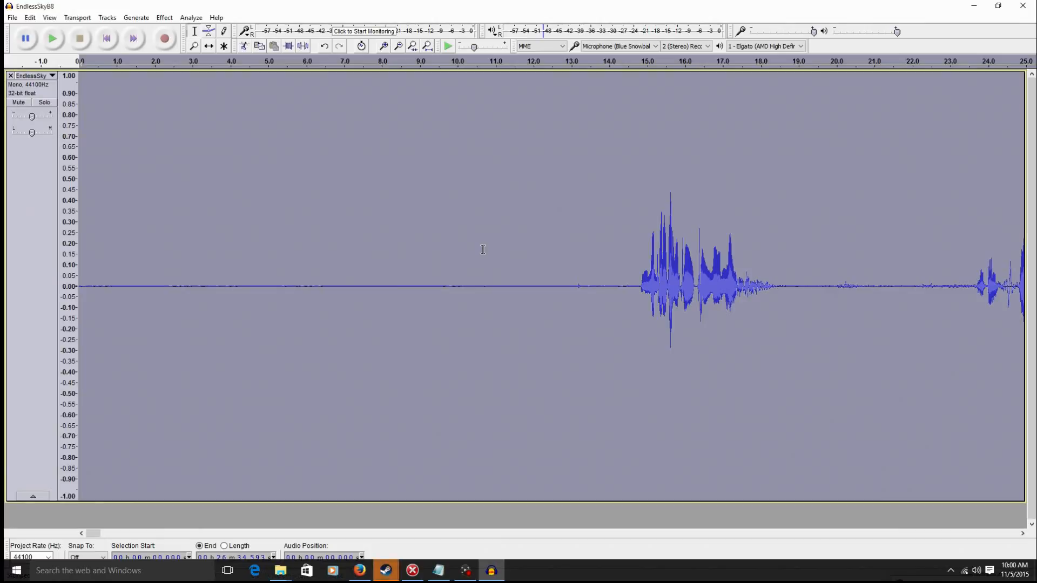
{"action": "left_click", "coordinate": [165, 18]}
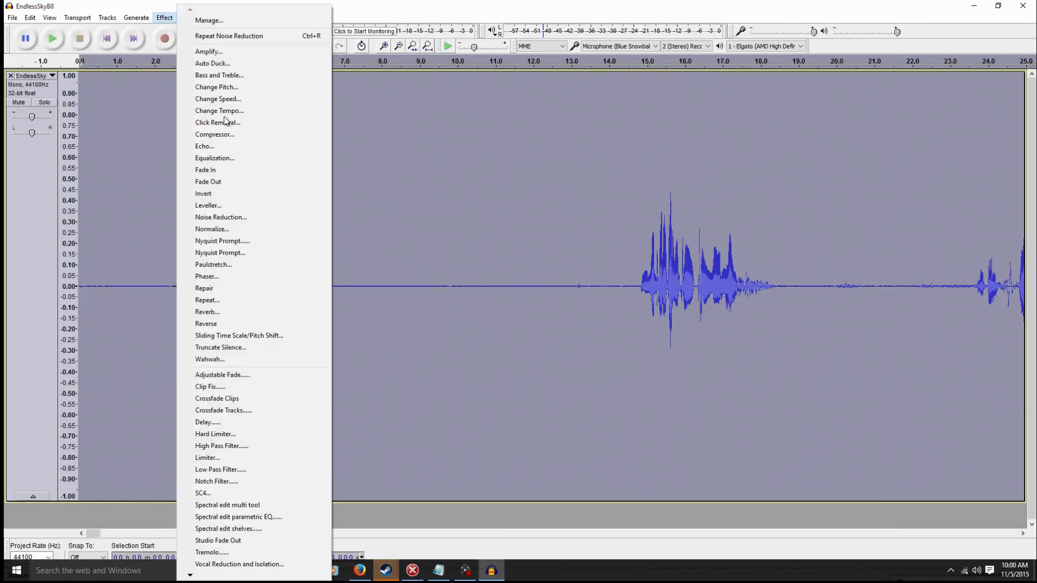
{"action": "left_click", "coordinate": [235, 220]}
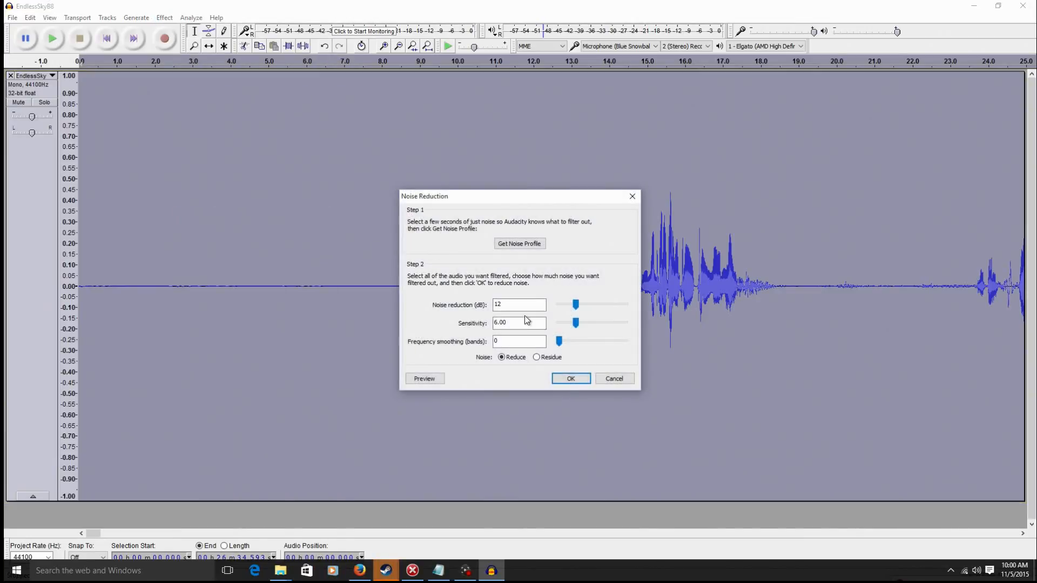
{"action": "left_click", "coordinate": [566, 377]}
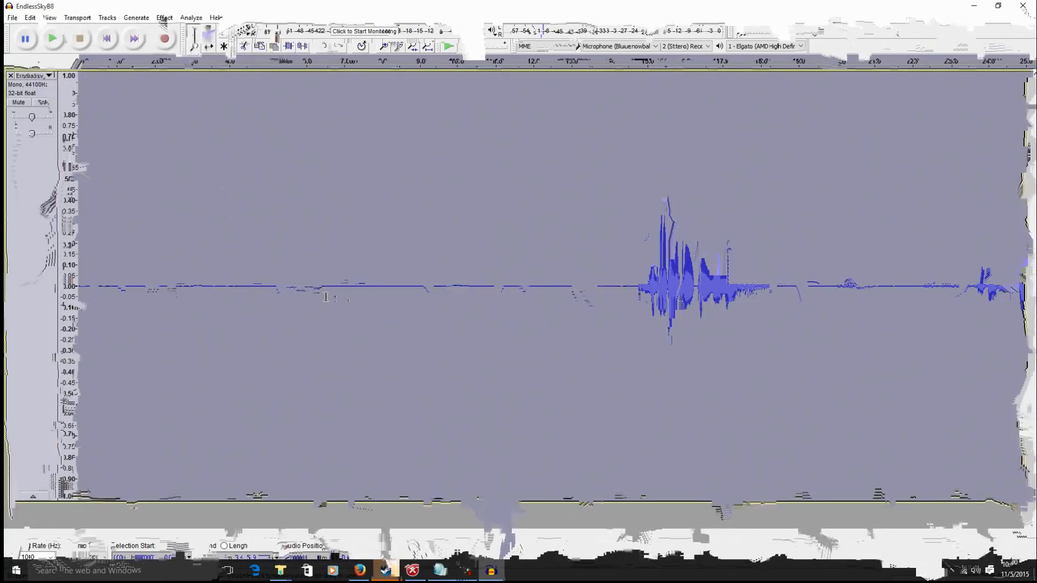
Play the quiet stretch between about 2.2 and 6.6 seconds to check the remaining noise.
{"action": "left_click_drag", "start_coordinate": [327, 294], "coordinate": [165, 271]}
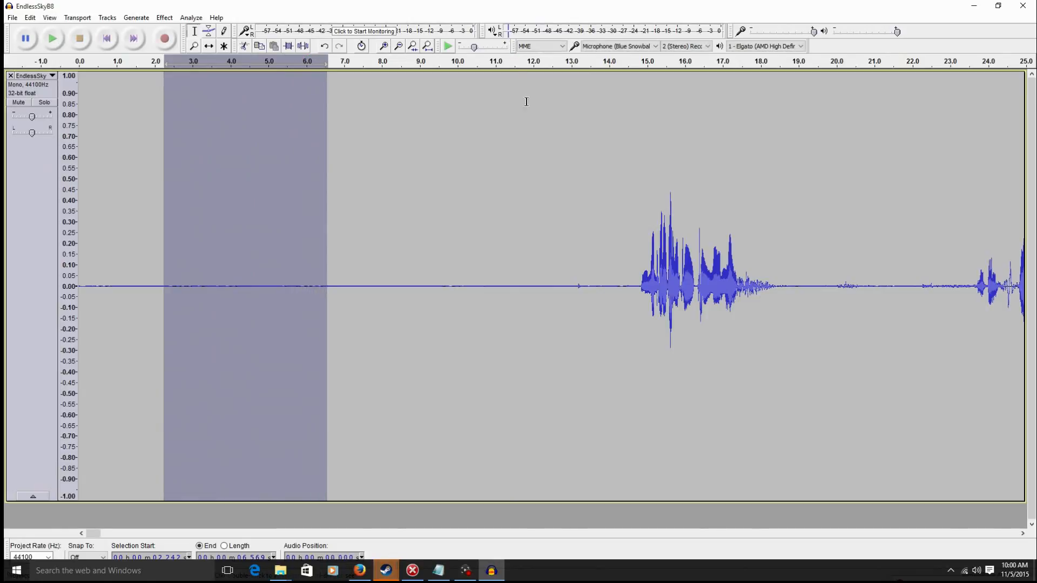
{"action": "key", "text": "space"}
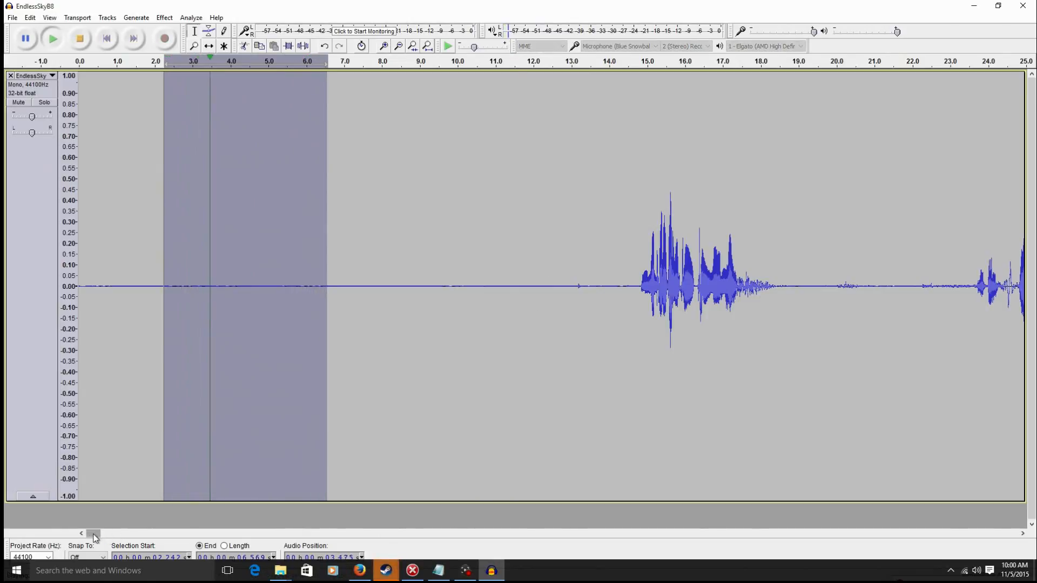
{"action": "left_click_drag", "start_coordinate": [88, 537], "coordinate": [97, 541]}
{"action": "key", "text": "space"}
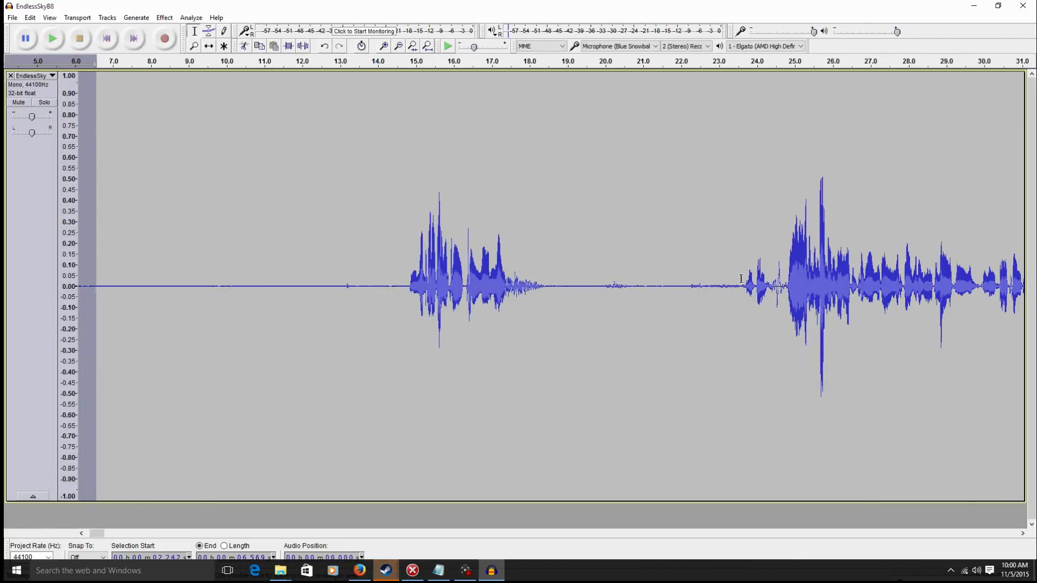
Play the stretch between about 22.6 and 23.6 seconds, and select the pause from about 18.3 to 23.6 seconds.
{"action": "left_click_drag", "start_coordinate": [742, 264], "coordinate": [705, 264]}
{"action": "key", "text": "space"}
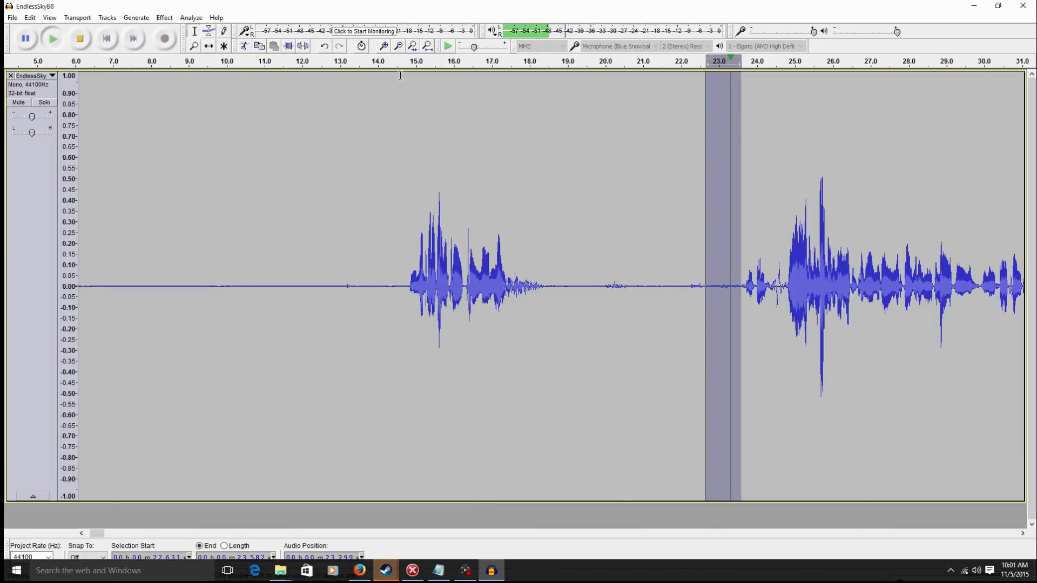
{"action": "left_click", "coordinate": [664, 259]}
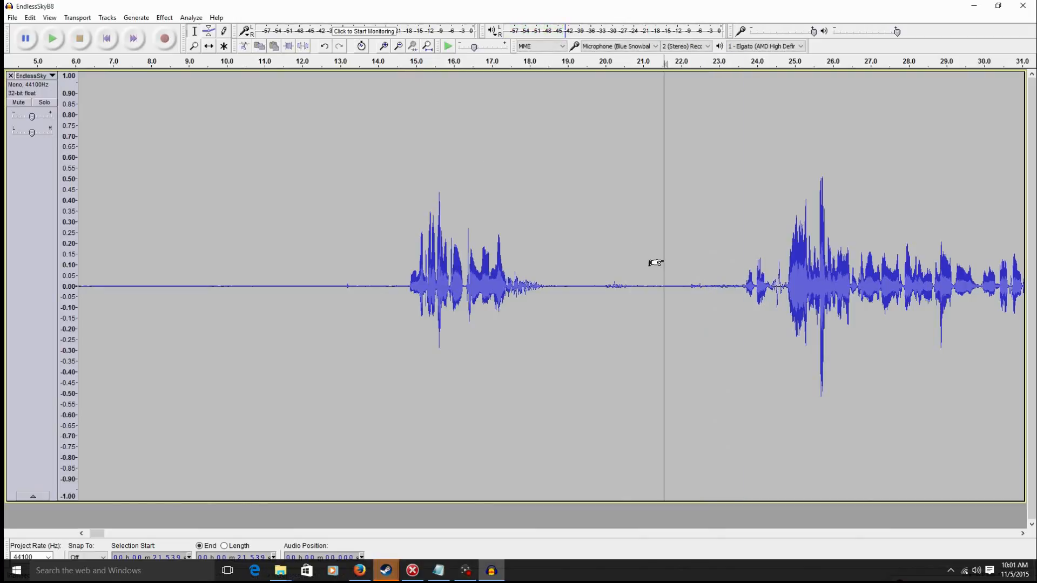
{"action": "left_click", "coordinate": [743, 292], "text": "shift"}
{"action": "left_click_drag", "start_coordinate": [619, 265], "coordinate": [541, 257]}
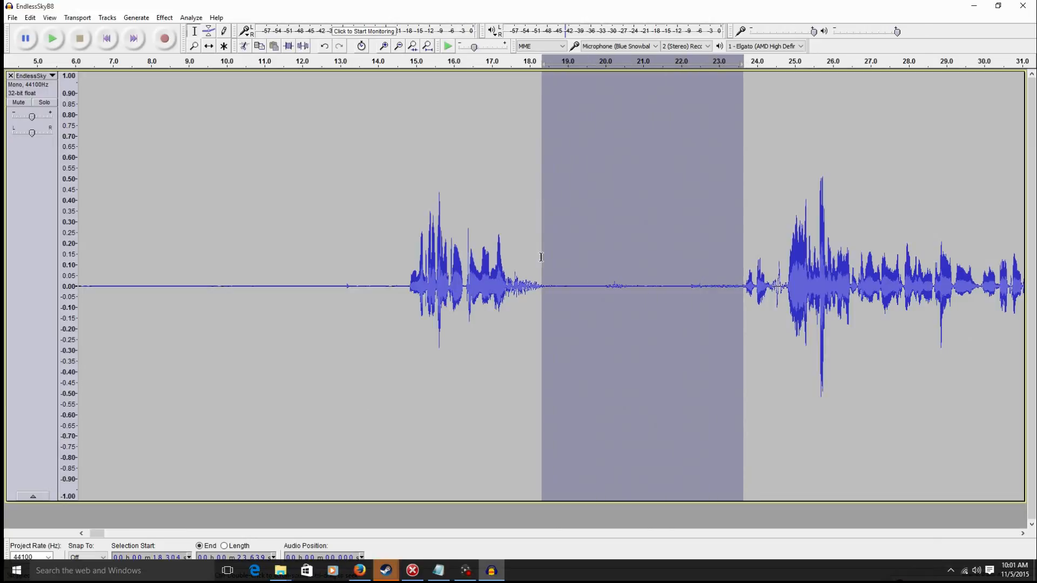
Play the first speech burst from about 16.1 seconds and delete the first 17.6 seconds or so of the track.
{"action": "left_click", "coordinate": [456, 251]}
{"action": "key", "text": "space"}
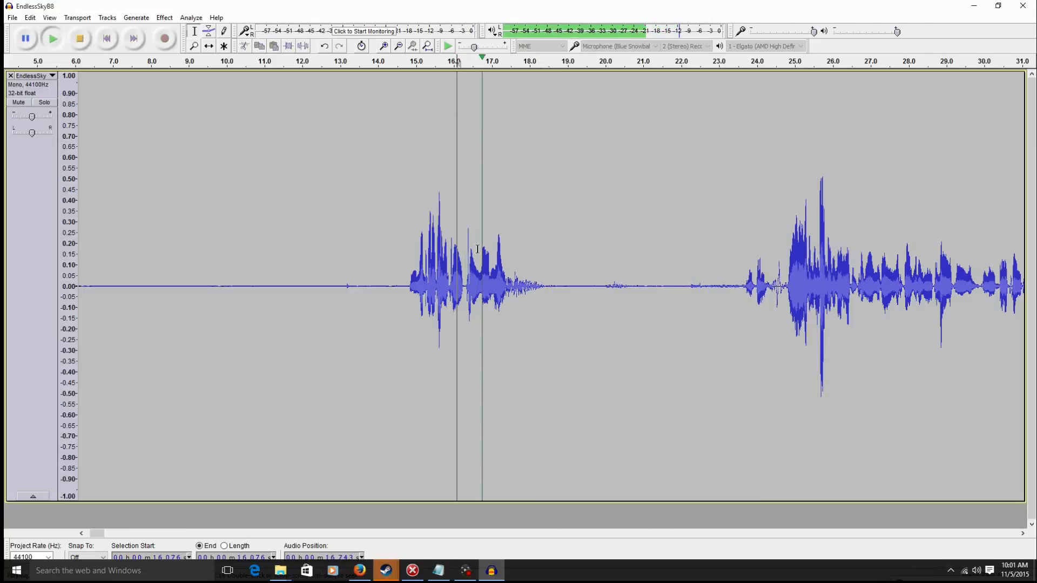
{"action": "key", "text": "space"}
{"action": "left_click_drag", "start_coordinate": [513, 263], "coordinate": [5, 173]}
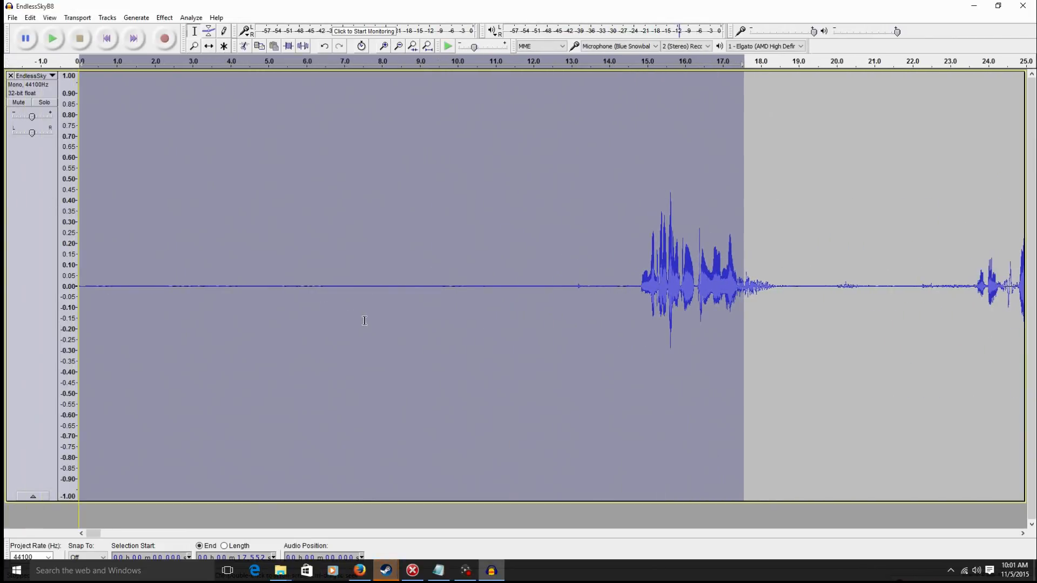
{"action": "key", "text": "Delete"}
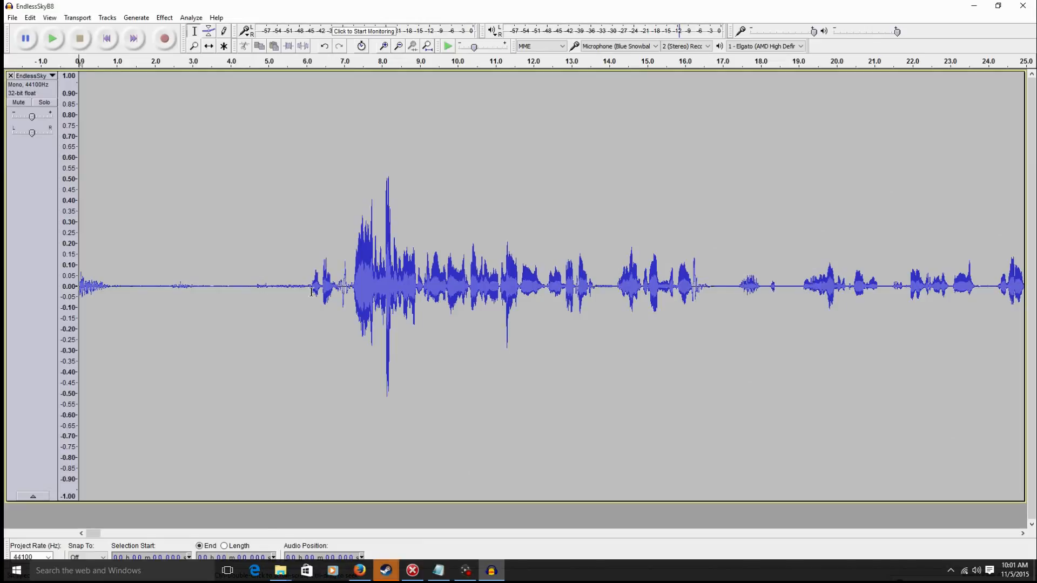
Play the audio from about 6.3 seconds and select the opening quiet stretch from 0 to about 6.1 seconds.
{"action": "left_click_drag", "start_coordinate": [311, 292], "coordinate": [4, 232]}
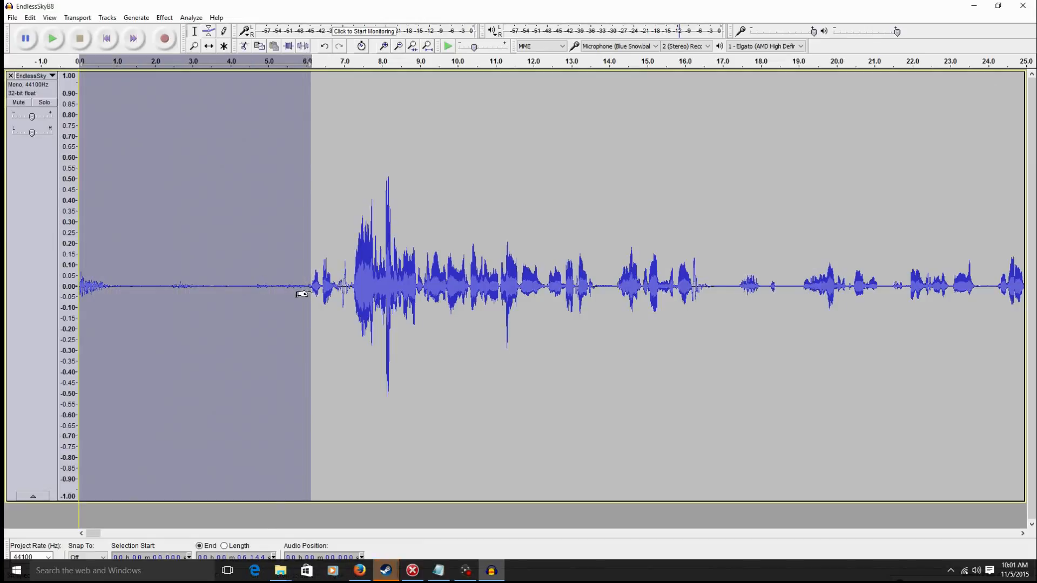
{"action": "left_click", "coordinate": [318, 292]}
{"action": "key", "text": "space"}
{"action": "key", "text": "space"}
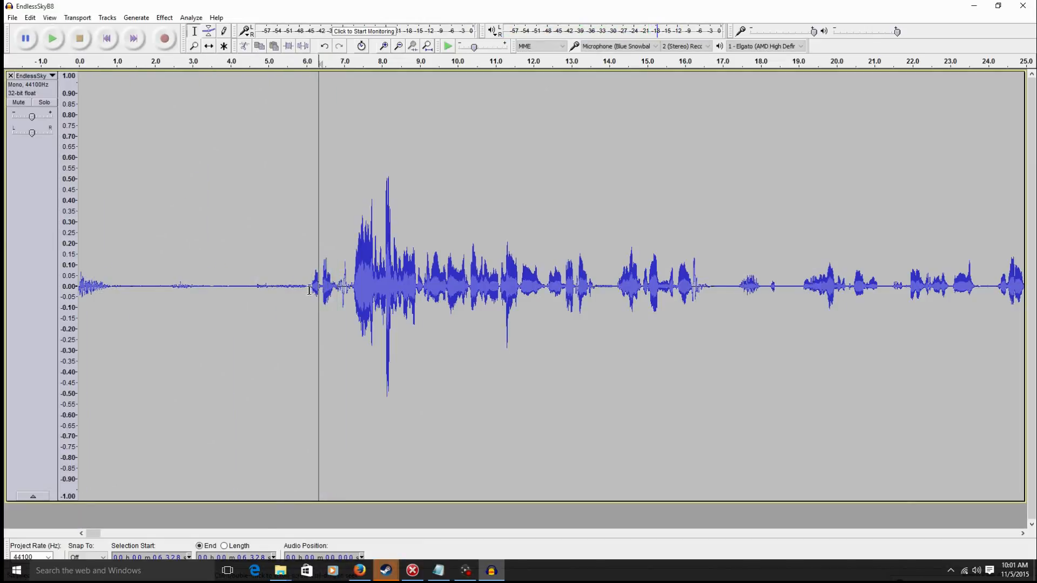
{"action": "left_click_drag", "start_coordinate": [309, 289], "coordinate": [6, 248]}
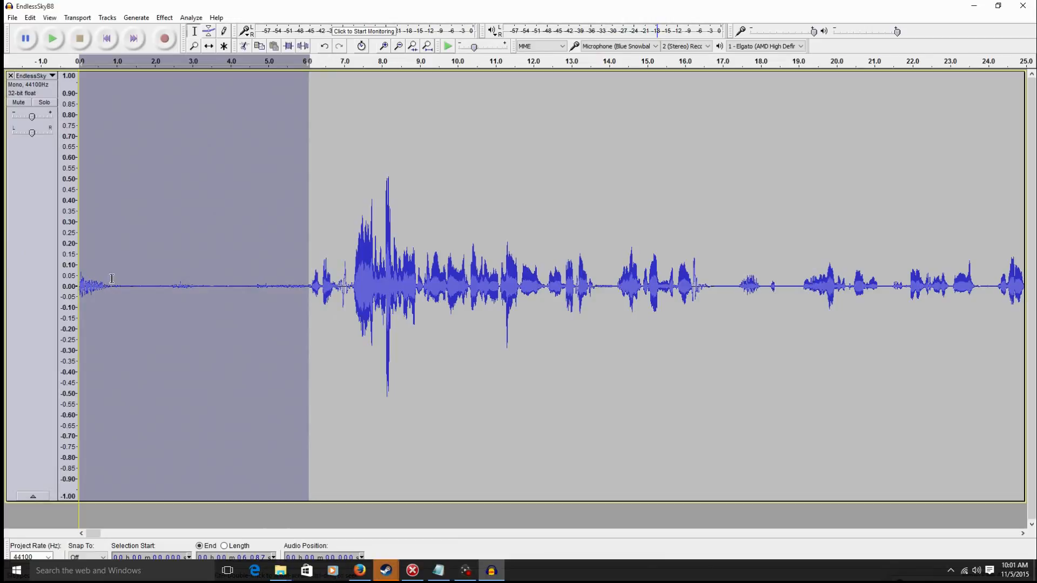
Look through the keyboard shortcut bindings in the preferences, from the File Menu commands down to the end of the list.
{"action": "left_click", "coordinate": [30, 17]}
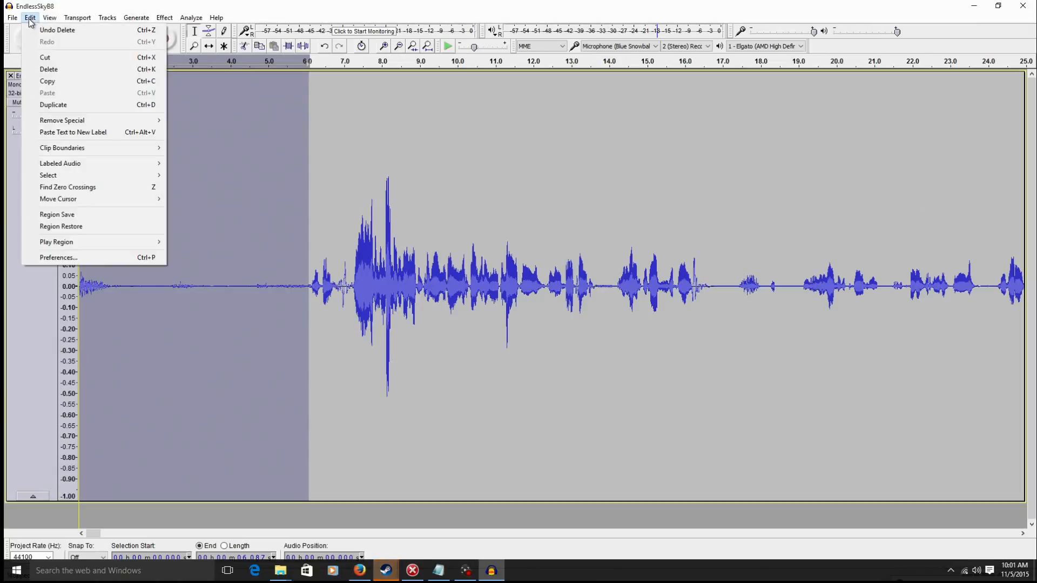
{"action": "left_click", "coordinate": [73, 258]}
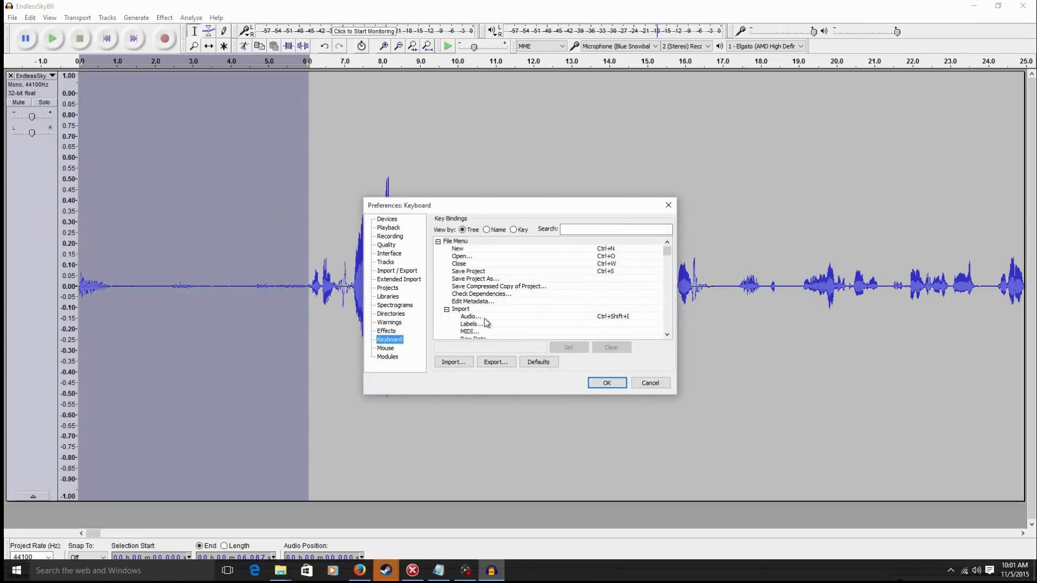
{"action": "scroll", "coordinate": [585, 309], "scroll_direction": "down", "scroll_amount": 10}
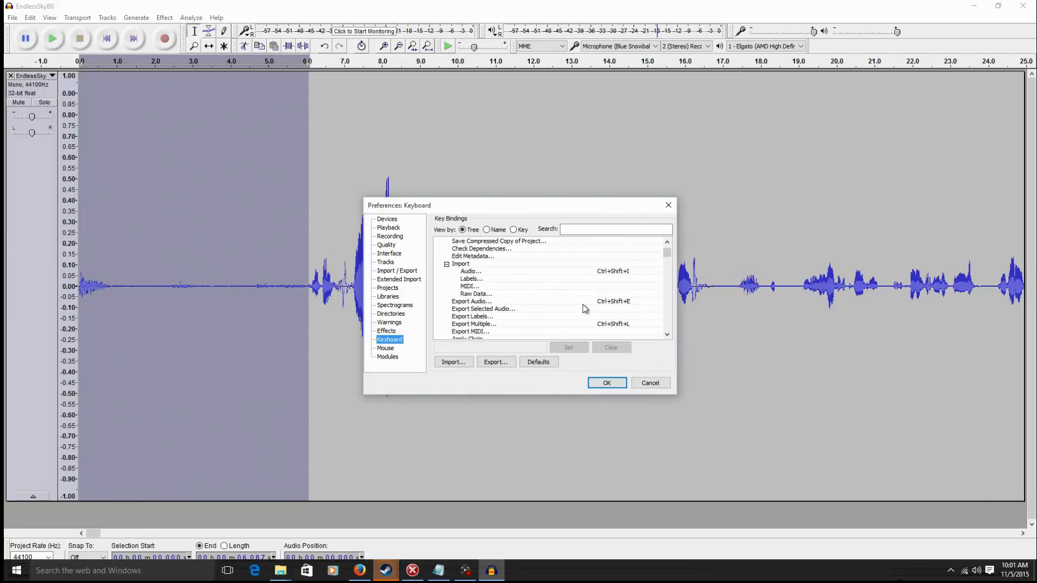
{"action": "scroll", "coordinate": [585, 309], "scroll_direction": "down", "scroll_amount": 3}
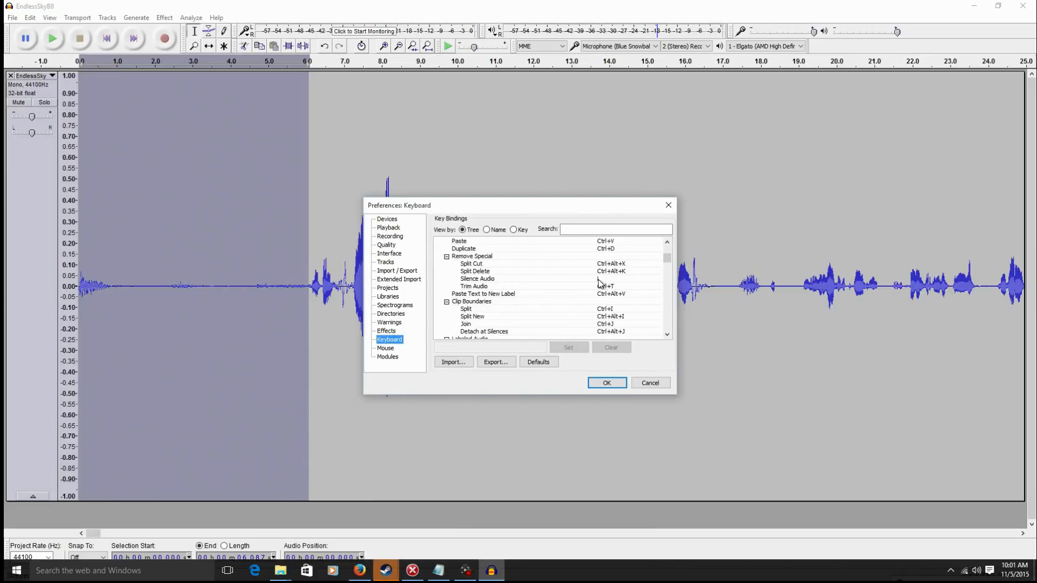
{"action": "scroll", "coordinate": [603, 283], "scroll_direction": "up", "scroll_amount": 7}
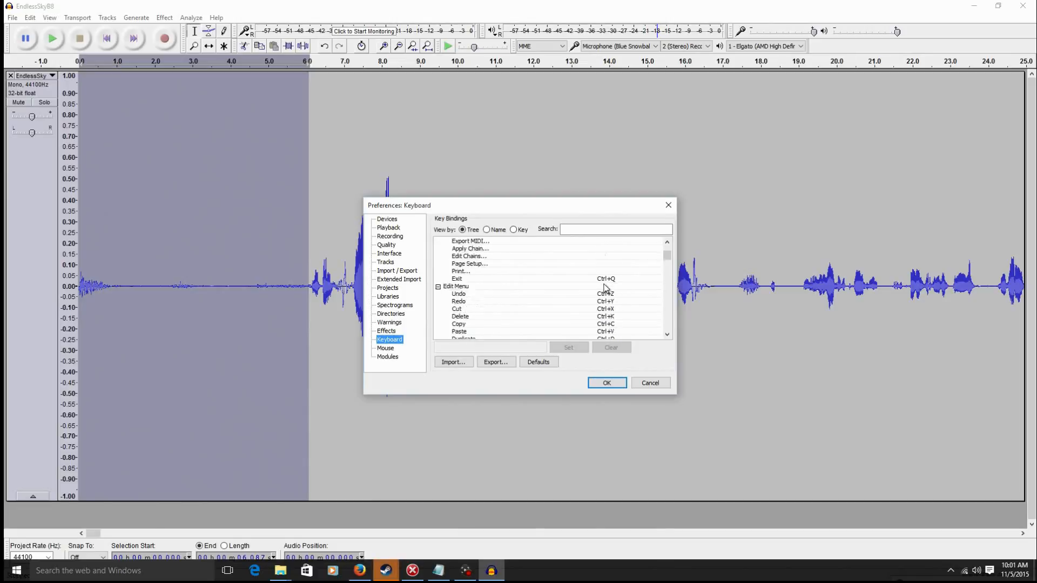
{"action": "scroll", "coordinate": [605, 287], "scroll_direction": "up", "scroll_amount": 3}
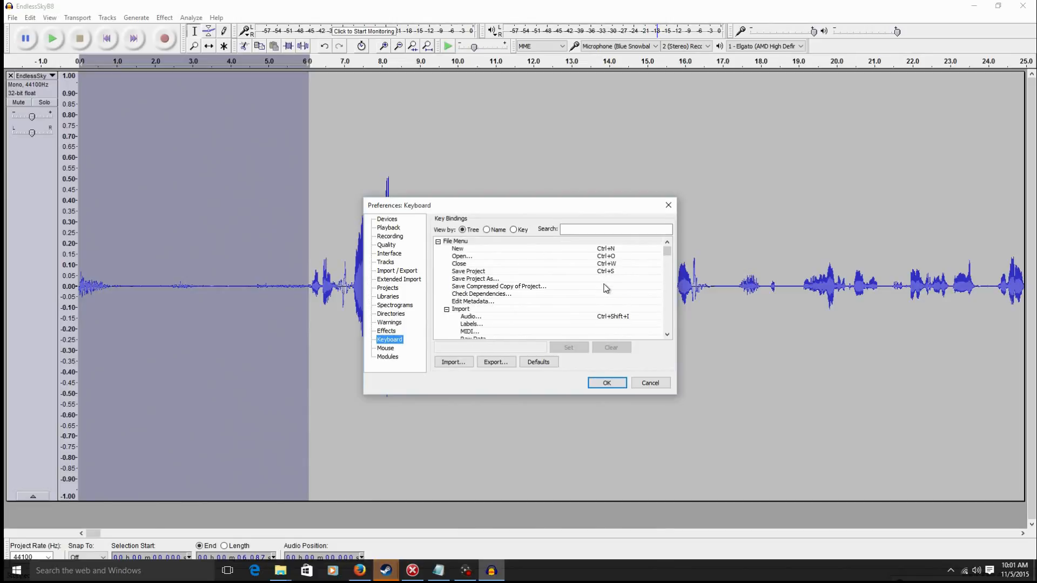
{"action": "scroll", "coordinate": [606, 288], "scroll_direction": "down", "scroll_amount": 11}
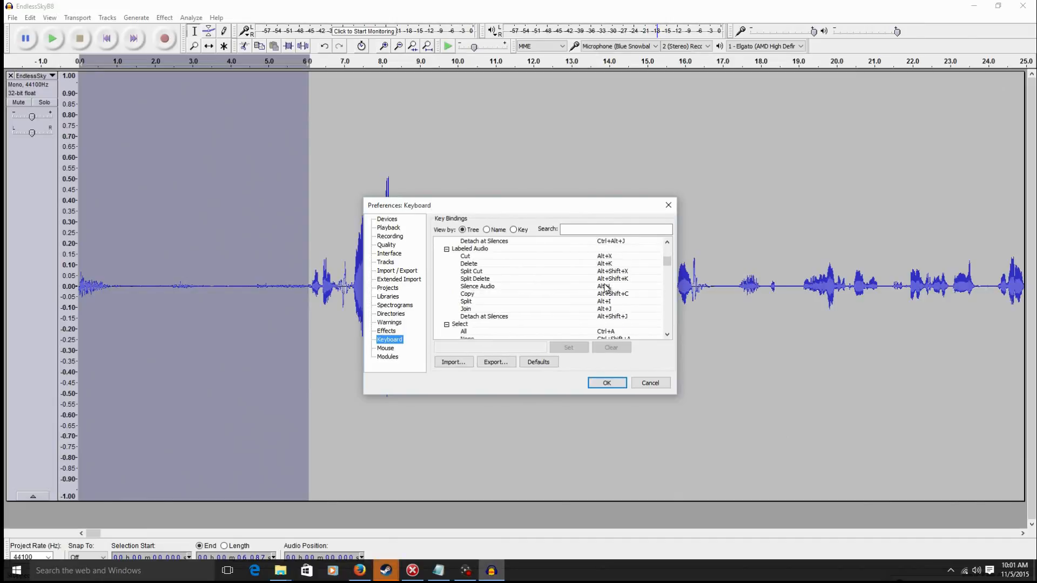
{"action": "scroll", "coordinate": [605, 288], "scroll_direction": "down", "scroll_amount": 10}
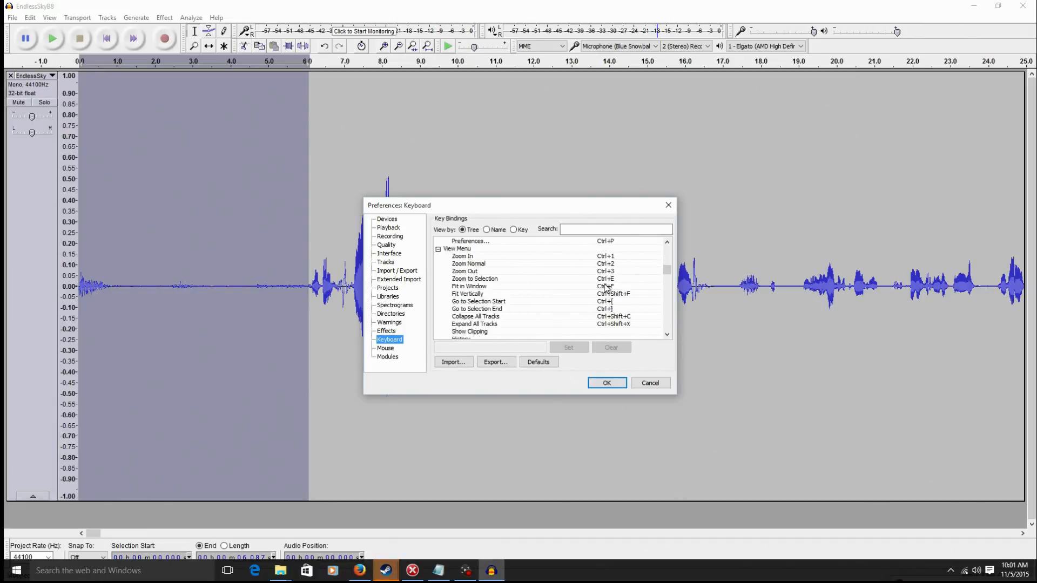
{"action": "scroll", "coordinate": [606, 288], "scroll_direction": "down", "scroll_amount": 10}
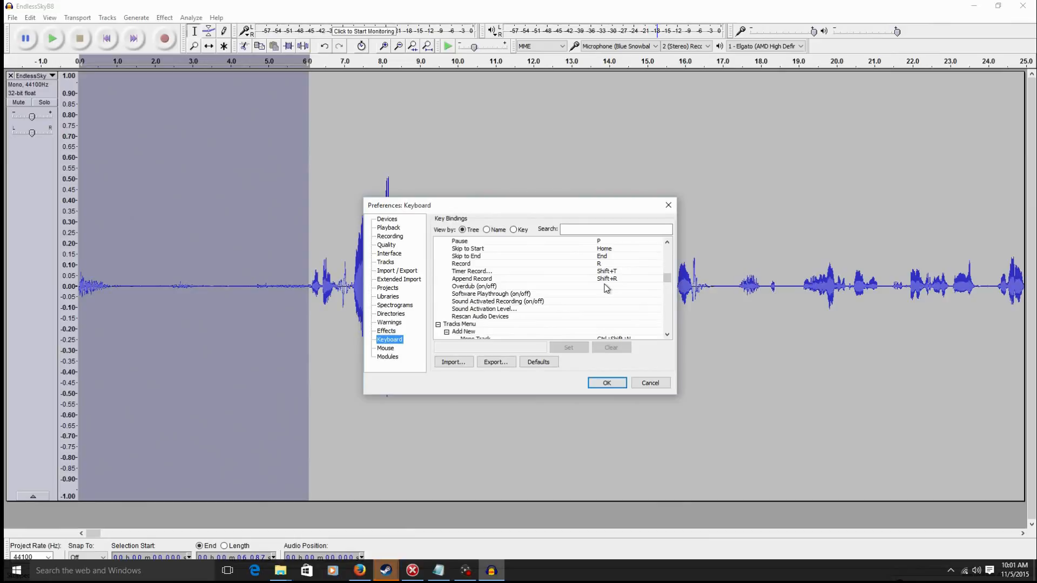
{"action": "scroll", "coordinate": [606, 288], "scroll_direction": "down", "scroll_amount": 12}
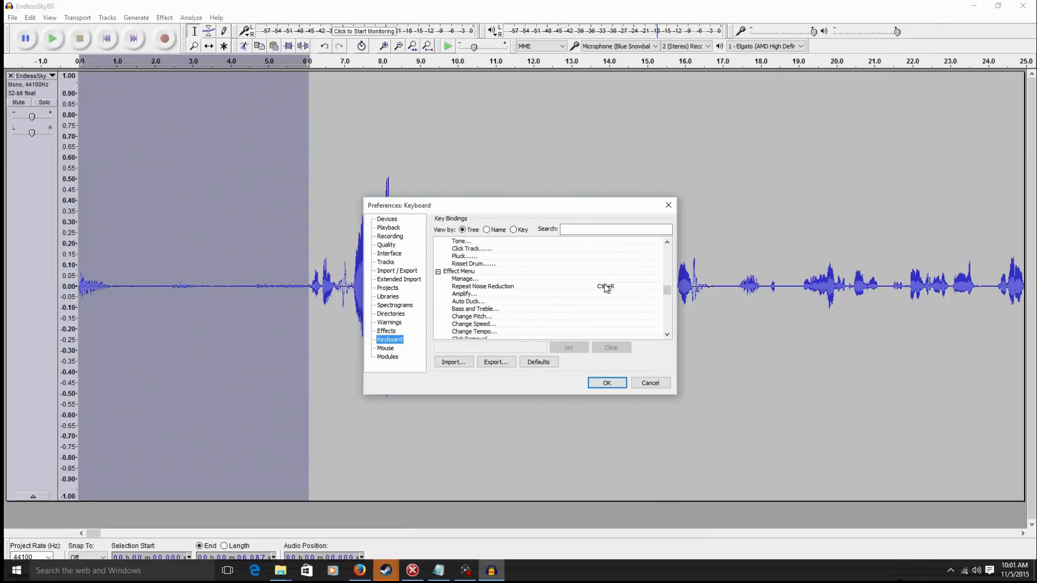
{"action": "scroll", "coordinate": [605, 287], "scroll_direction": "down", "scroll_amount": 12}
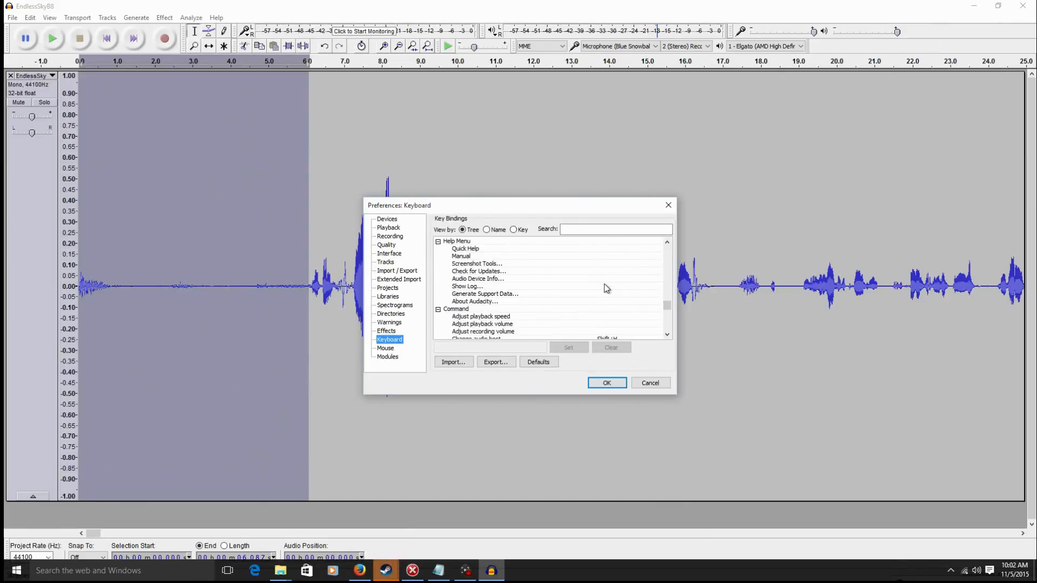
{"action": "scroll", "coordinate": [606, 287], "scroll_direction": "down", "scroll_amount": 7}
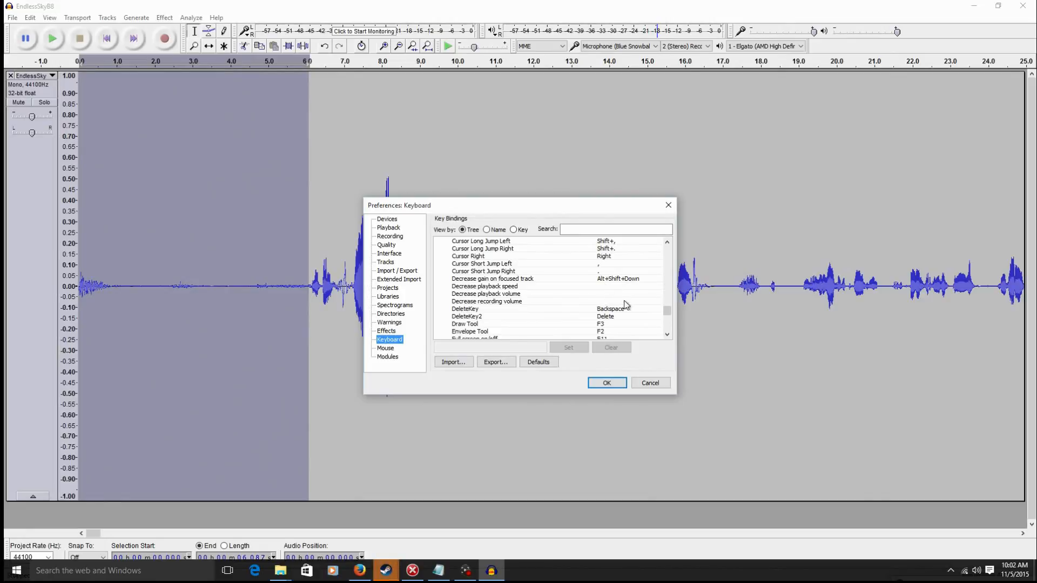
{"action": "scroll", "coordinate": [608, 291], "scroll_direction": "down", "scroll_amount": 10}
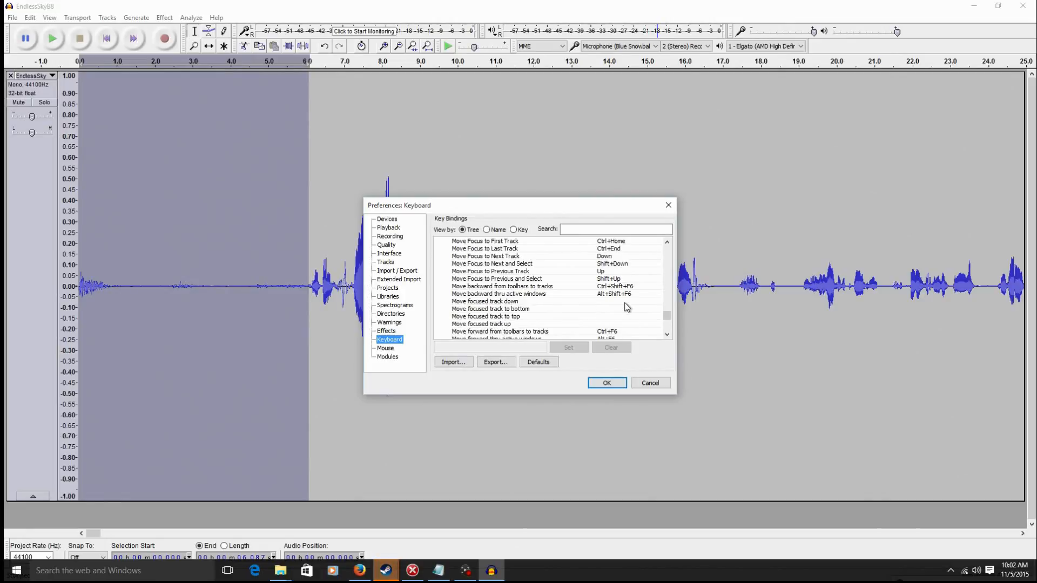
{"action": "scroll", "coordinate": [626, 307], "scroll_direction": "up", "scroll_amount": 1}
{"action": "scroll", "coordinate": [623, 290], "scroll_direction": "up", "scroll_amount": 1}
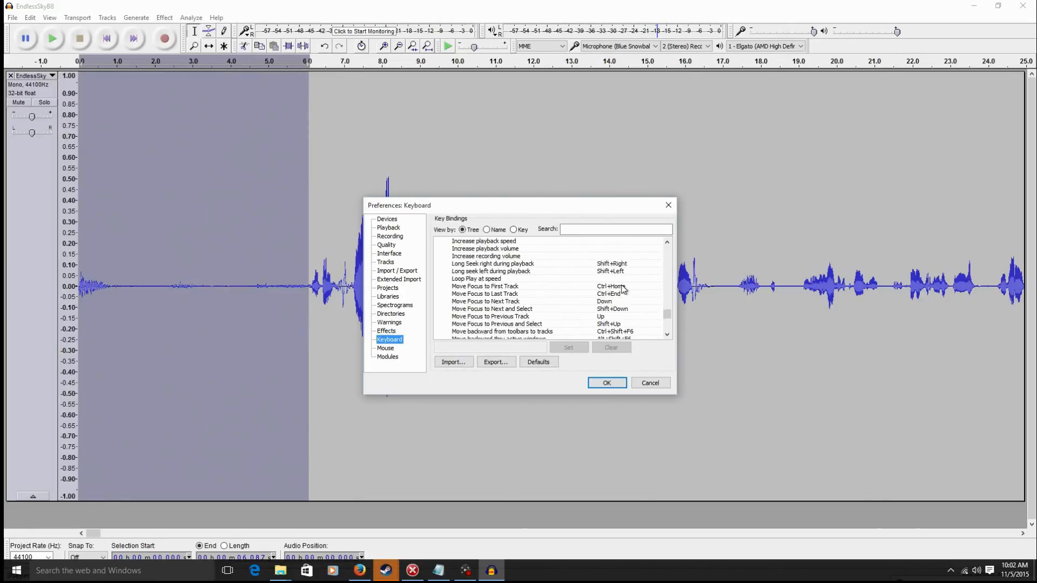
{"action": "scroll", "coordinate": [623, 290], "scroll_direction": "down", "scroll_amount": 8}
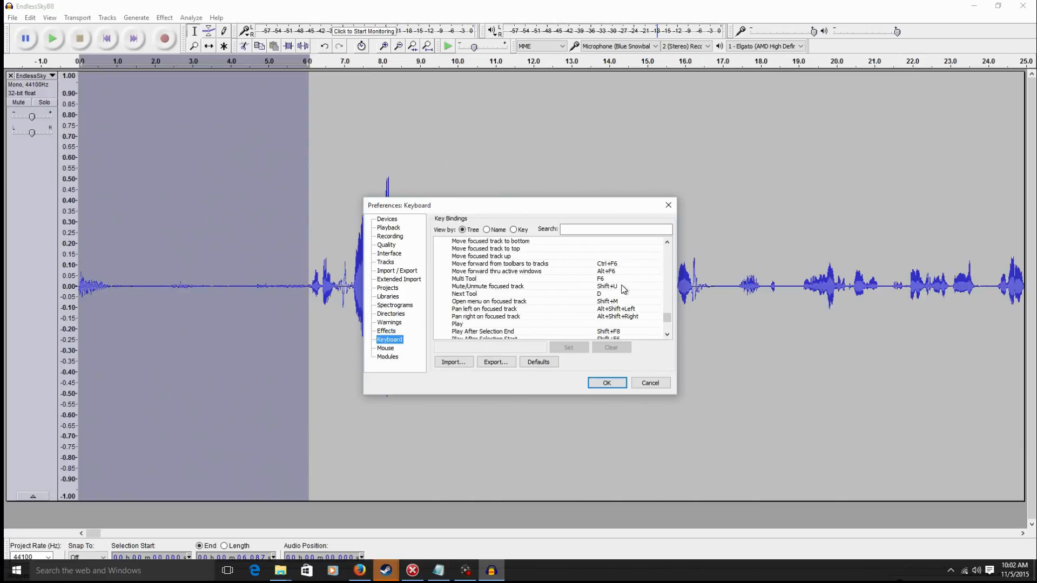
{"action": "scroll", "coordinate": [624, 289], "scroll_direction": "down", "scroll_amount": 12}
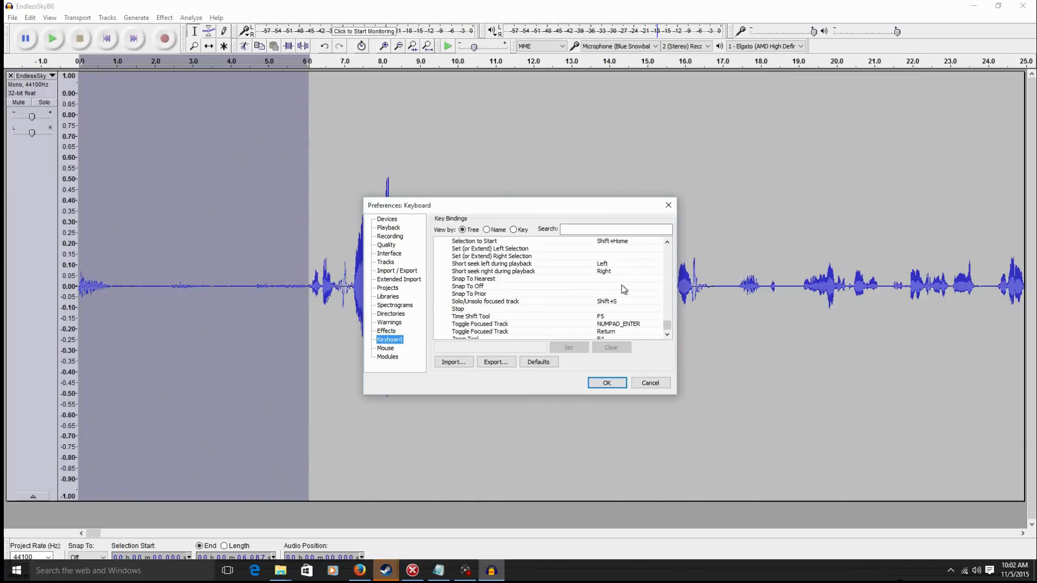
{"action": "scroll", "coordinate": [623, 289], "scroll_direction": "down", "scroll_amount": 3}
{"action": "scroll", "coordinate": [621, 289], "scroll_direction": "up", "scroll_amount": 4}
{"action": "scroll", "coordinate": [621, 289], "scroll_direction": "down", "scroll_amount": 2}
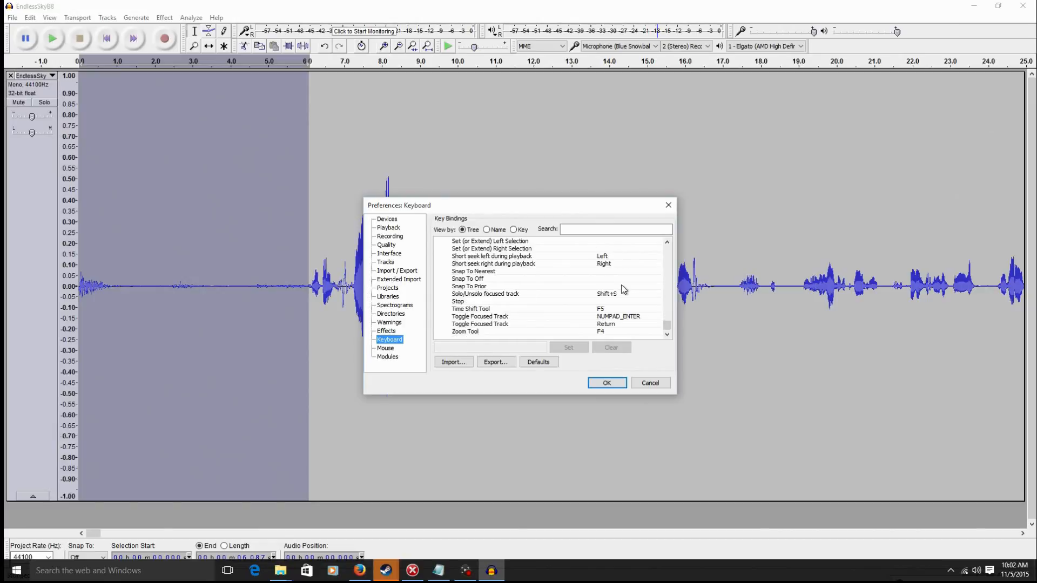
{"action": "left_click", "coordinate": [612, 388]}
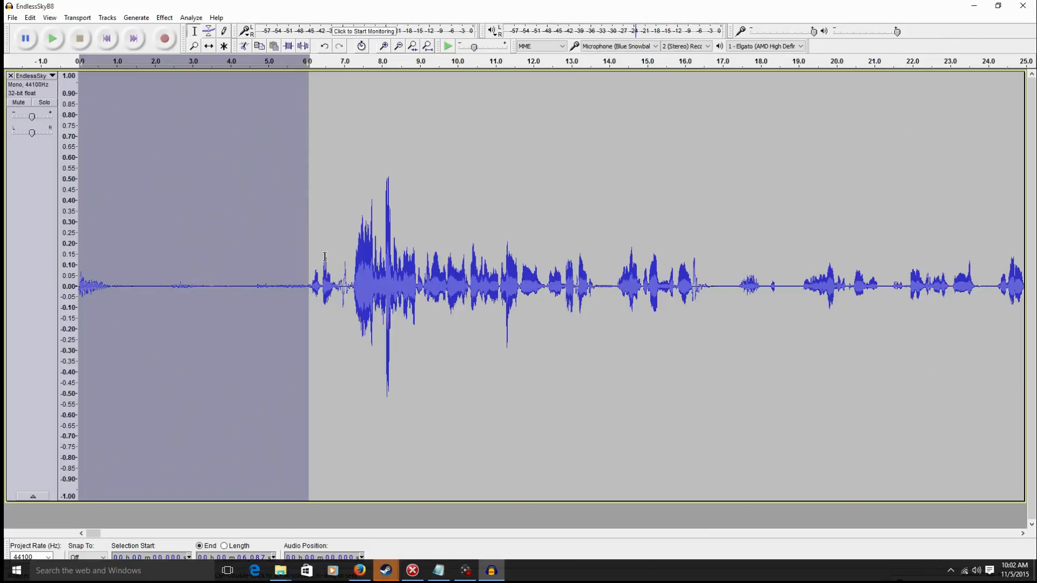
Silence the selected opening 6.1 seconds, and also the stray sounds between about 5.7 and 7.2 seconds.
{"action": "key", "text": "ctrl+l"}
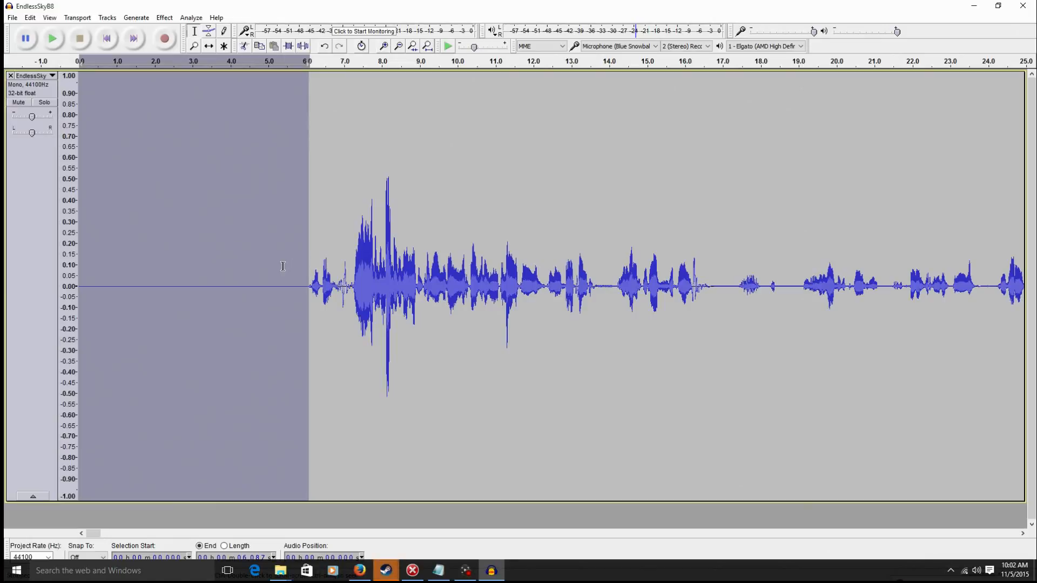
{"action": "left_click", "coordinate": [305, 274]}
{"action": "left_click_drag", "start_coordinate": [298, 279], "coordinate": [352, 327]}
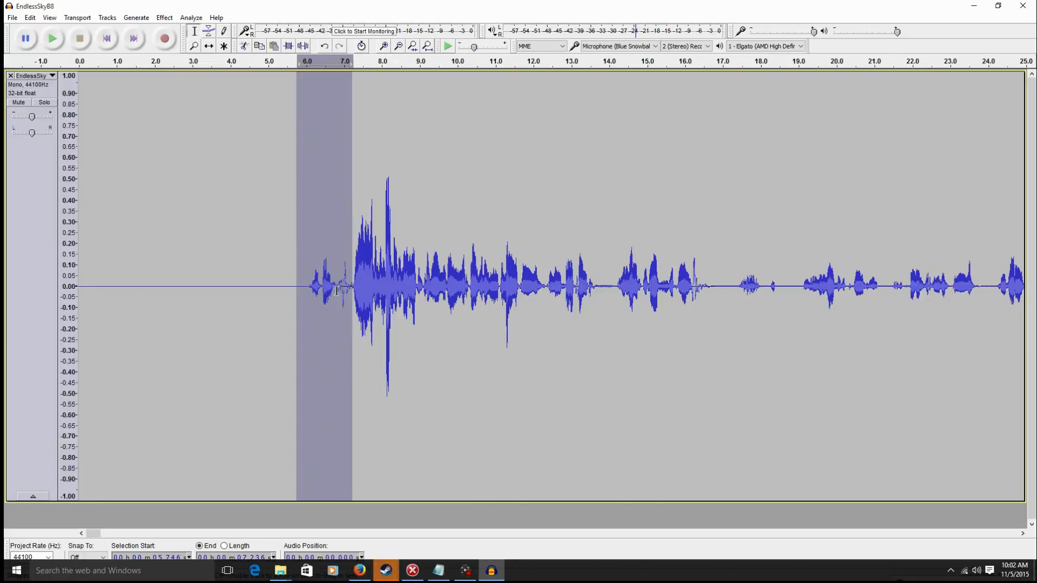
{"action": "key", "text": "space"}
{"action": "key", "text": "ctrl+l"}
Play the track from about 6.9 seconds to check the transition from the silenced opening into the speech.
{"action": "left_click", "coordinate": [340, 292]}
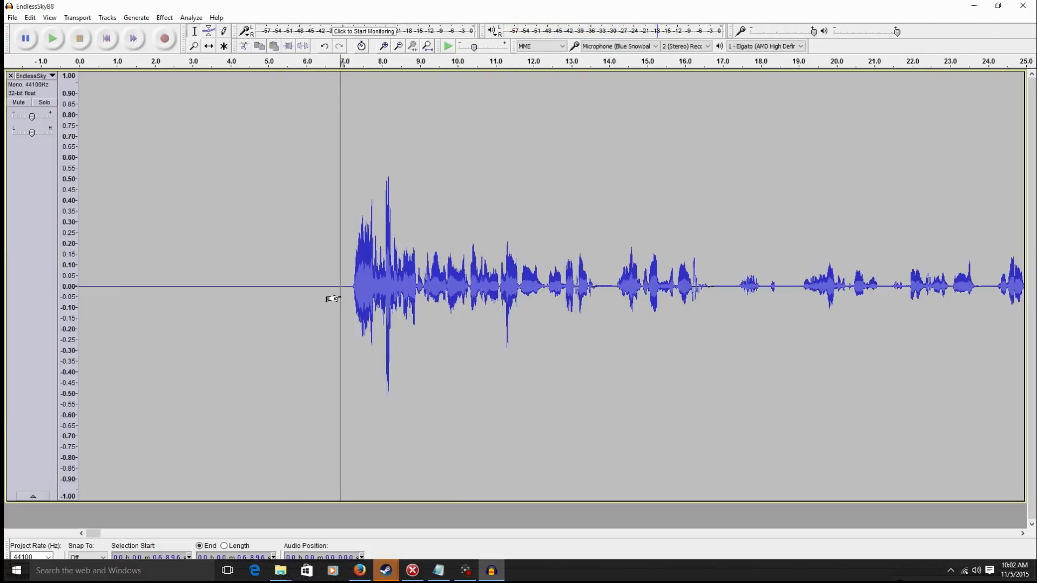
{"action": "key", "text": "space"}
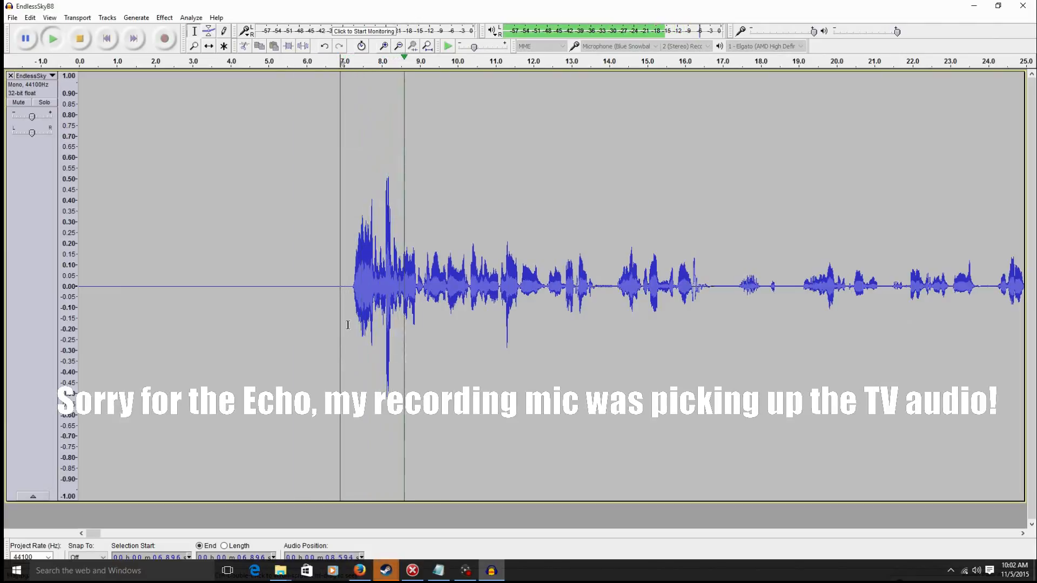
{"action": "key", "text": "space"}
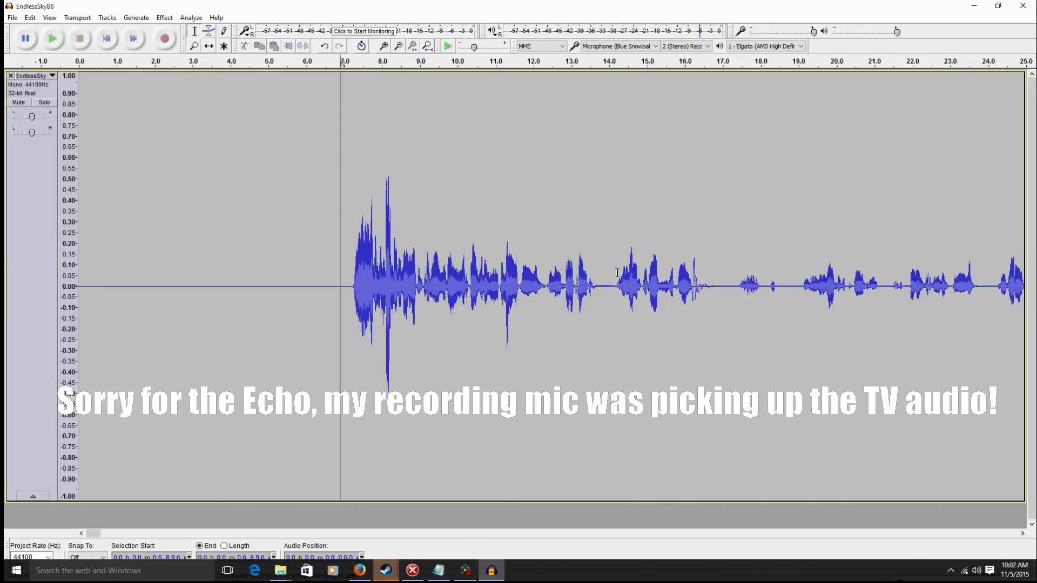
Silence the gap from about 13.6 to 14.1 seconds and the stray noise after the speech, from about 16.2 to 17.3 seconds.
{"action": "left_click_drag", "start_coordinate": [614, 289], "coordinate": [594, 276]}
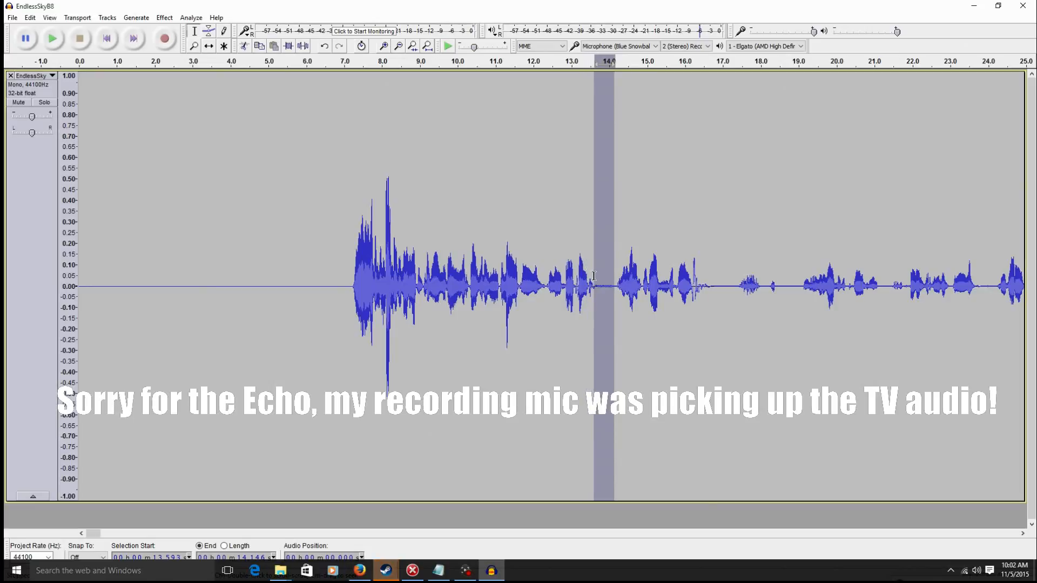
{"action": "key", "text": "space"}
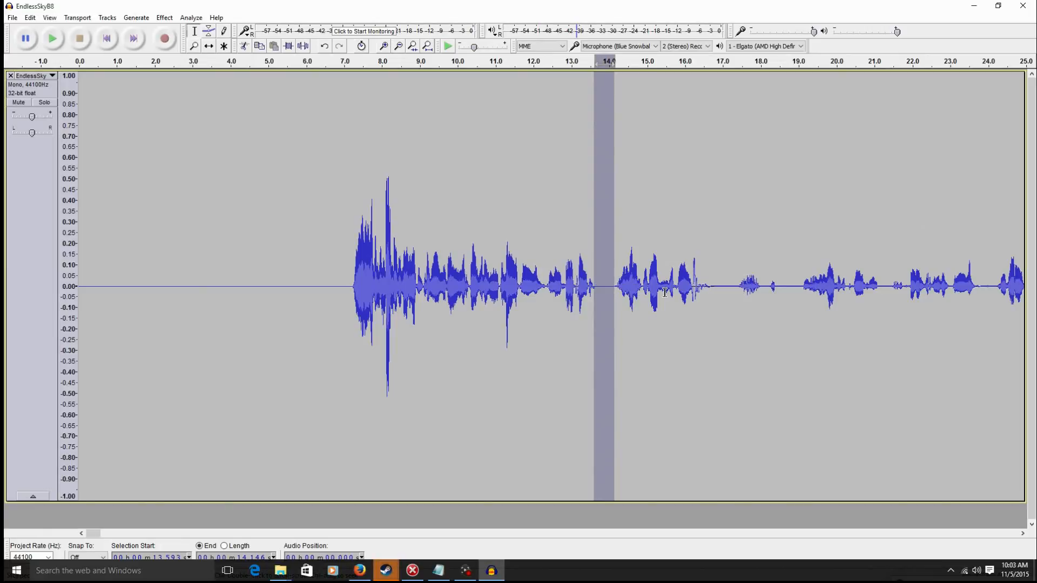
{"action": "left_click_drag", "start_coordinate": [733, 287], "coordinate": [692, 259]}
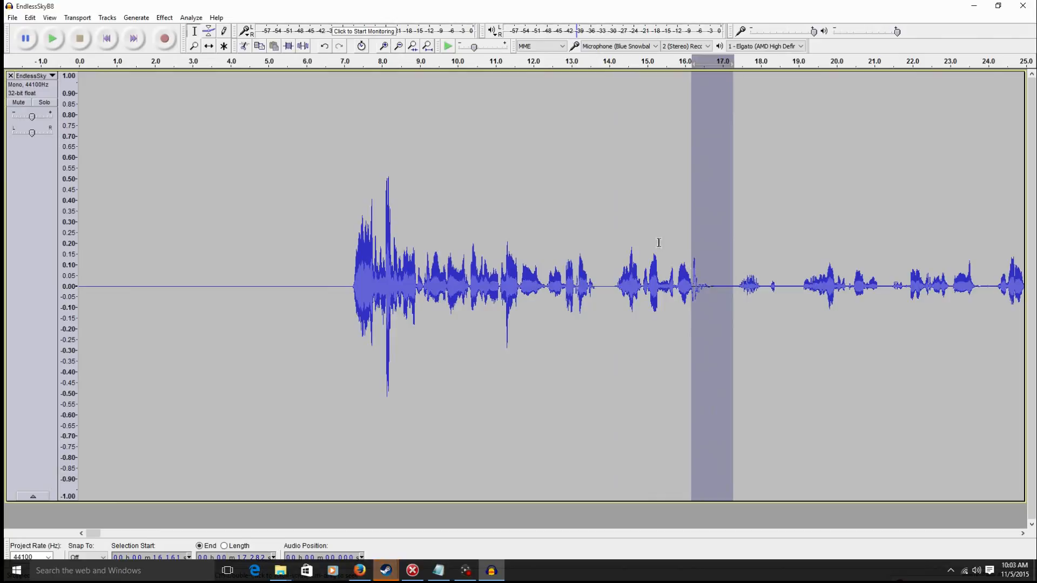
{"action": "left_click", "coordinate": [384, 46]}
{"action": "left_click", "coordinate": [384, 46]}
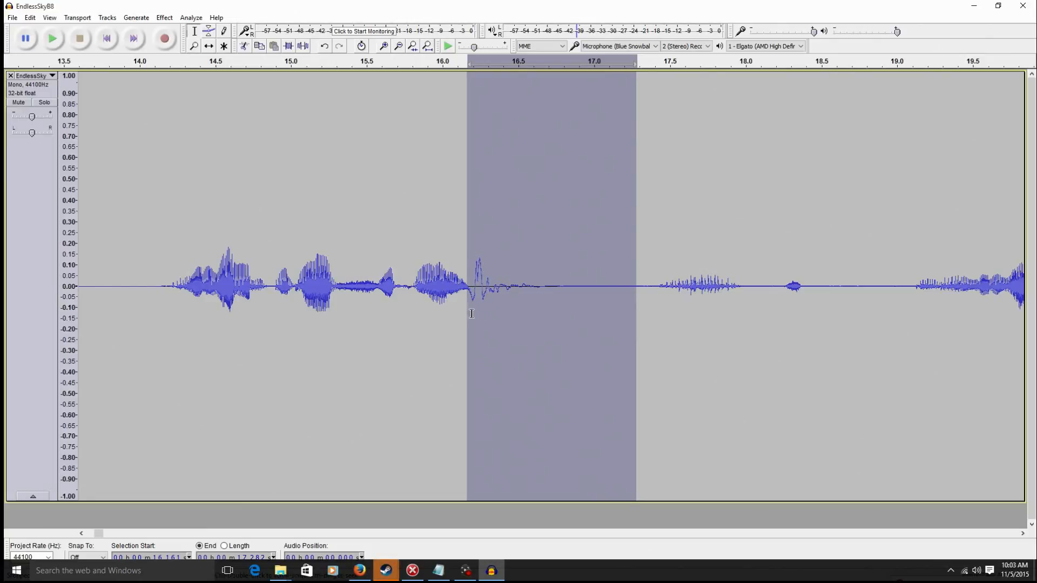
{"action": "left_click_drag", "start_coordinate": [472, 315], "coordinate": [471, 317]}
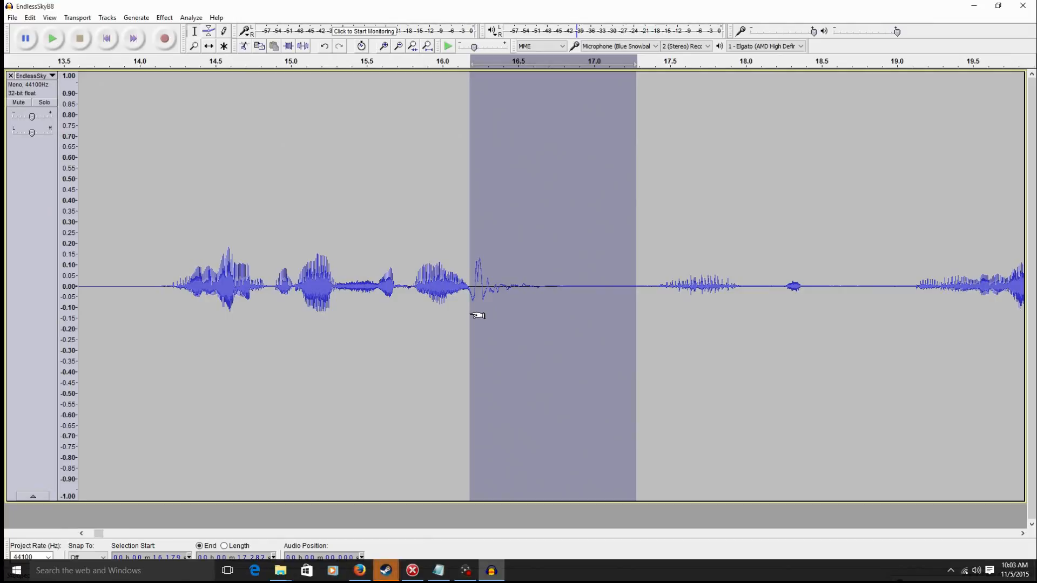
{"action": "key", "text": "space"}
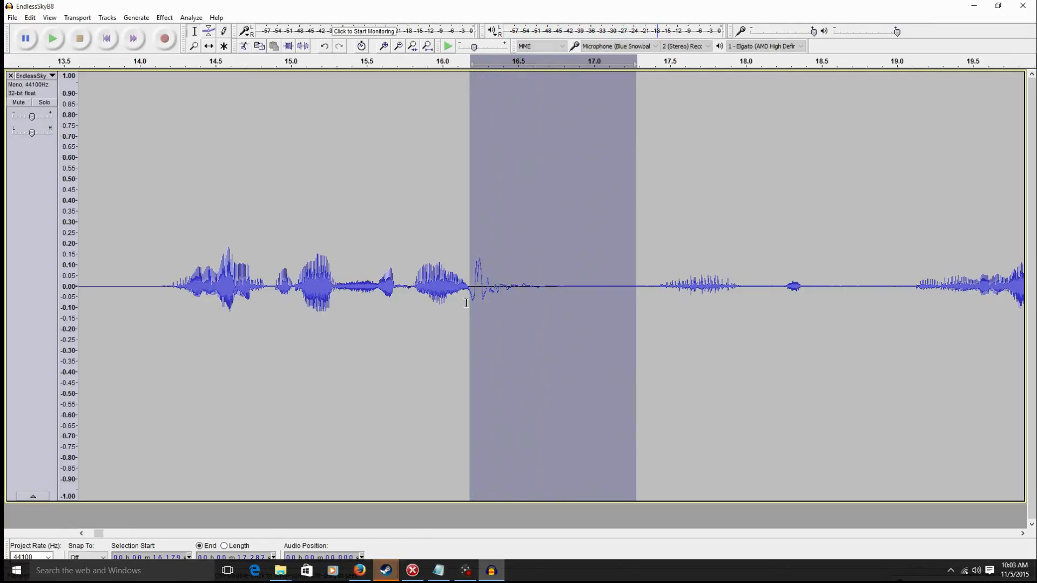
{"action": "key", "text": "ctrl+l"}
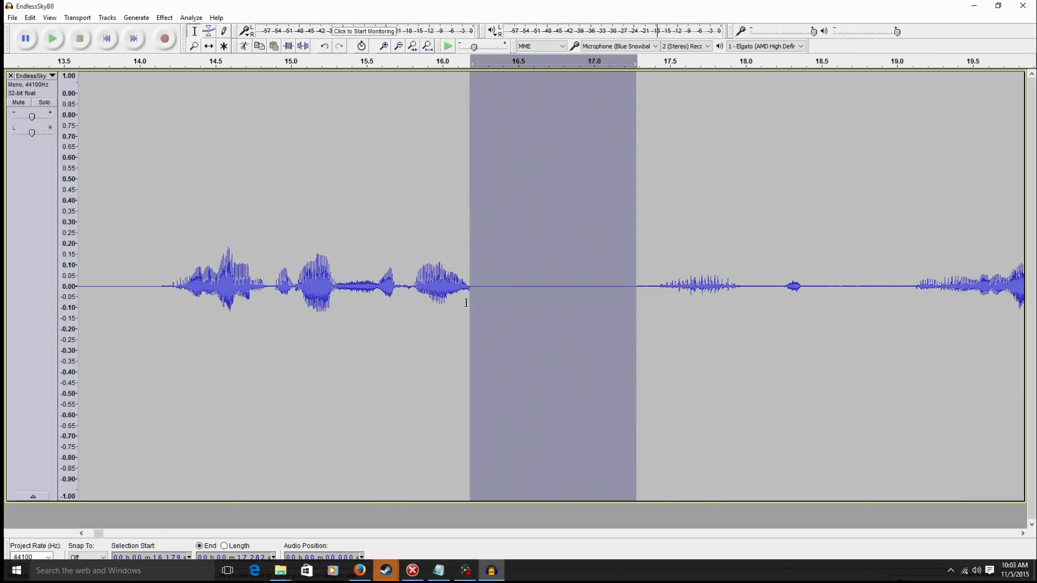
Play the track from about 14.6 seconds and from about 17.4 seconds to check the speech around the silenced gap.
{"action": "left_click", "coordinate": [233, 267]}
{"action": "key", "text": "space"}
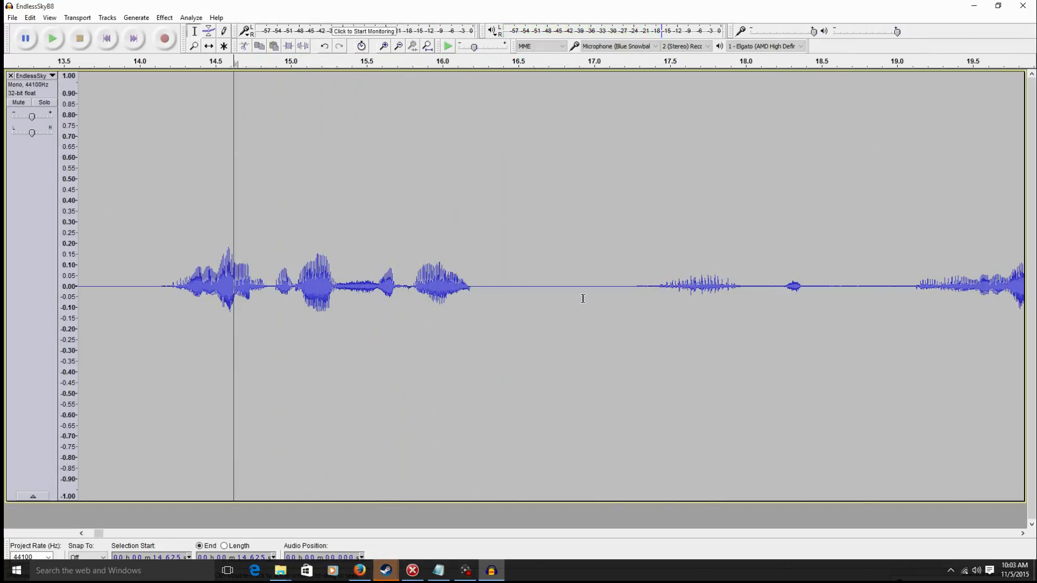
{"action": "left_click_drag", "start_coordinate": [594, 302], "coordinate": [731, 312]}
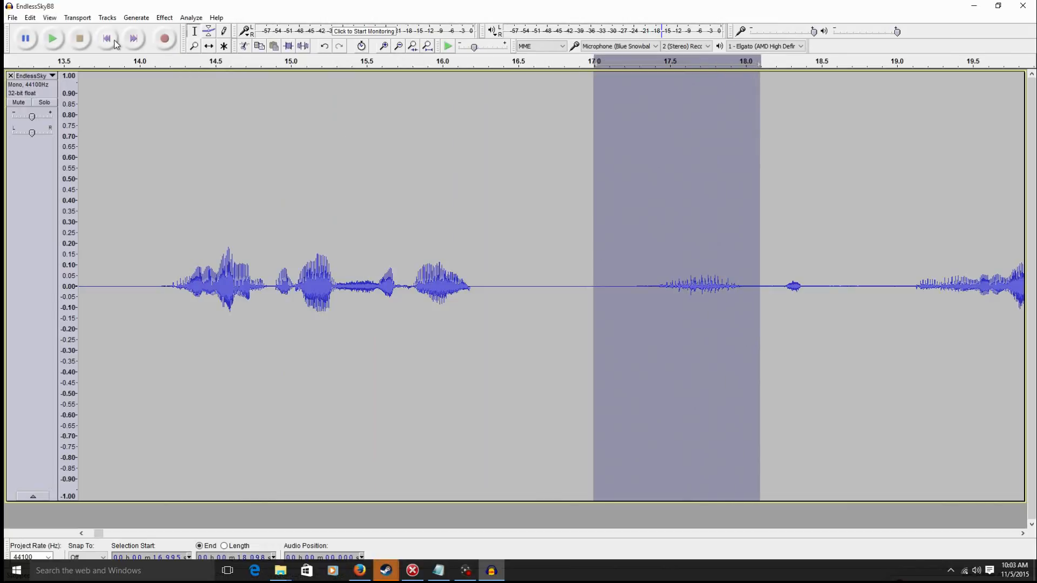
{"action": "left_click", "coordinate": [402, 49]}
{"action": "left_click", "coordinate": [402, 50]}
{"action": "left_click", "coordinate": [402, 49]}
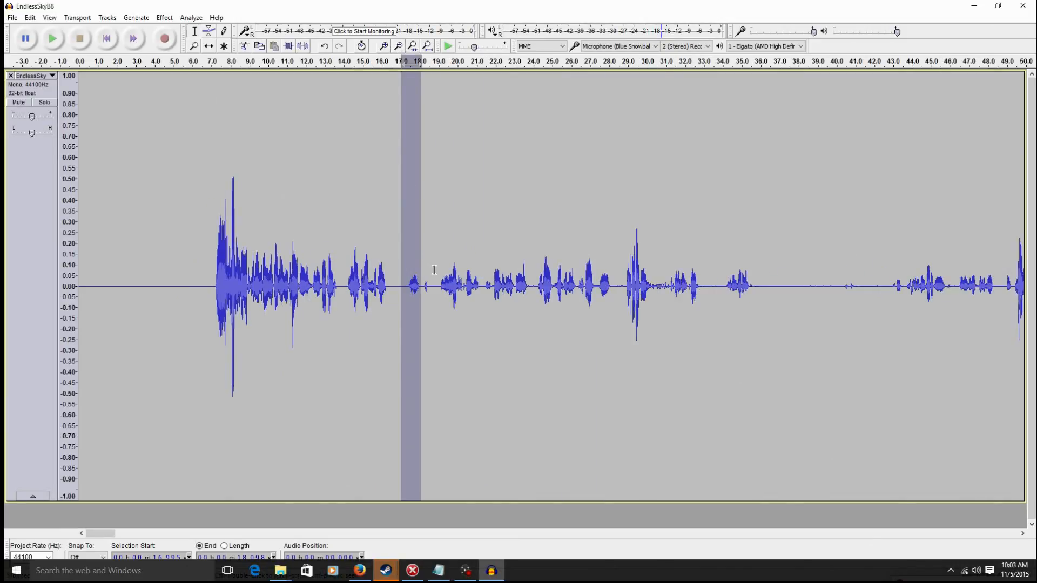
{"action": "left_click", "coordinate": [408, 286]}
{"action": "key", "text": "space"}
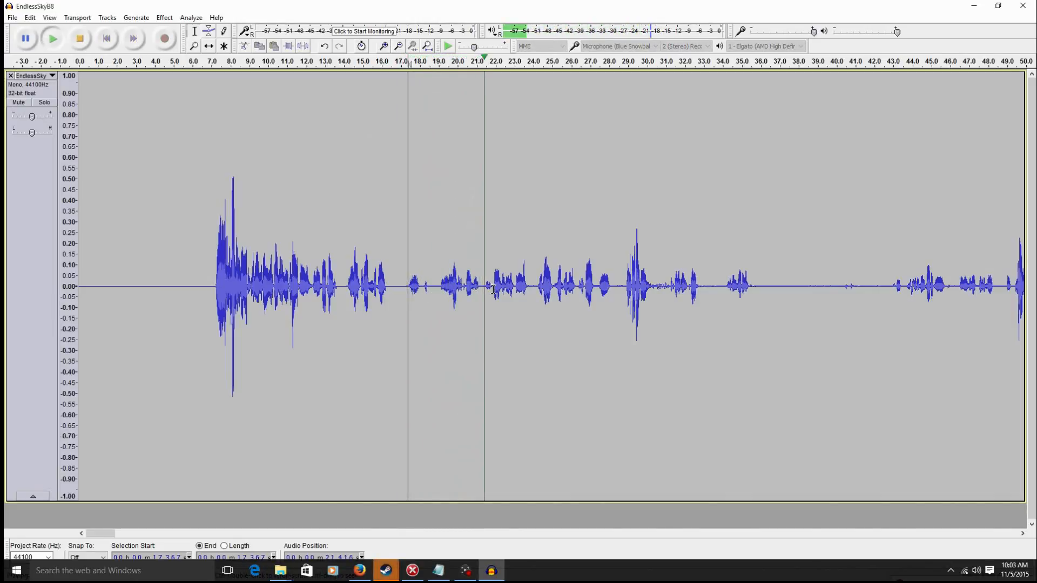
{"action": "key", "text": "space"}
Silence the short gaps at about 23.7–24.1 and 27.2–27.5 seconds, and play from about 27.3 and 26.1 seconds to check.
{"action": "left_click_drag", "start_coordinate": [536, 284], "coordinate": [527, 283]}
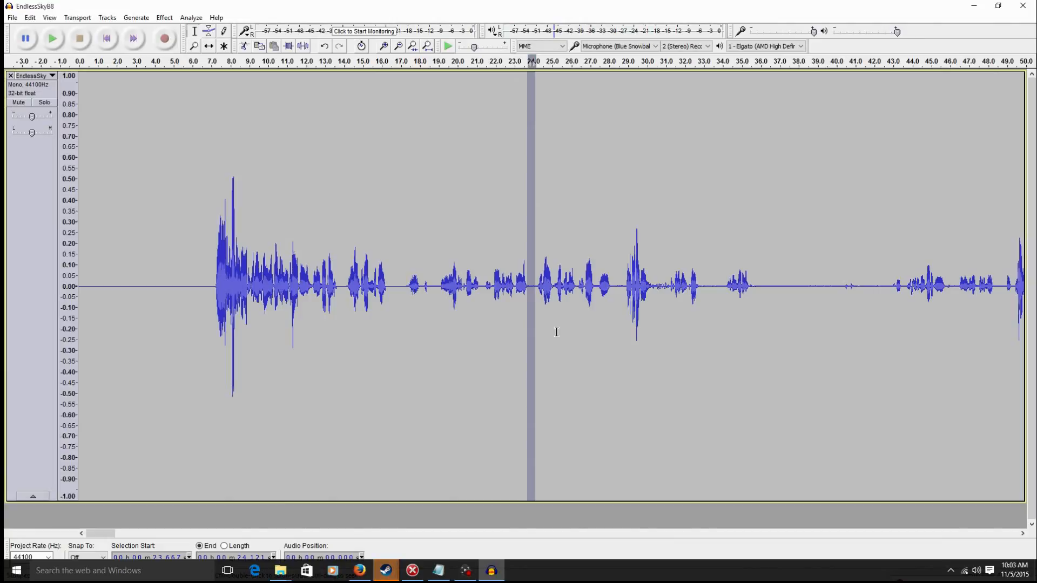
{"action": "left_click_drag", "start_coordinate": [600, 287], "coordinate": [593, 285]}
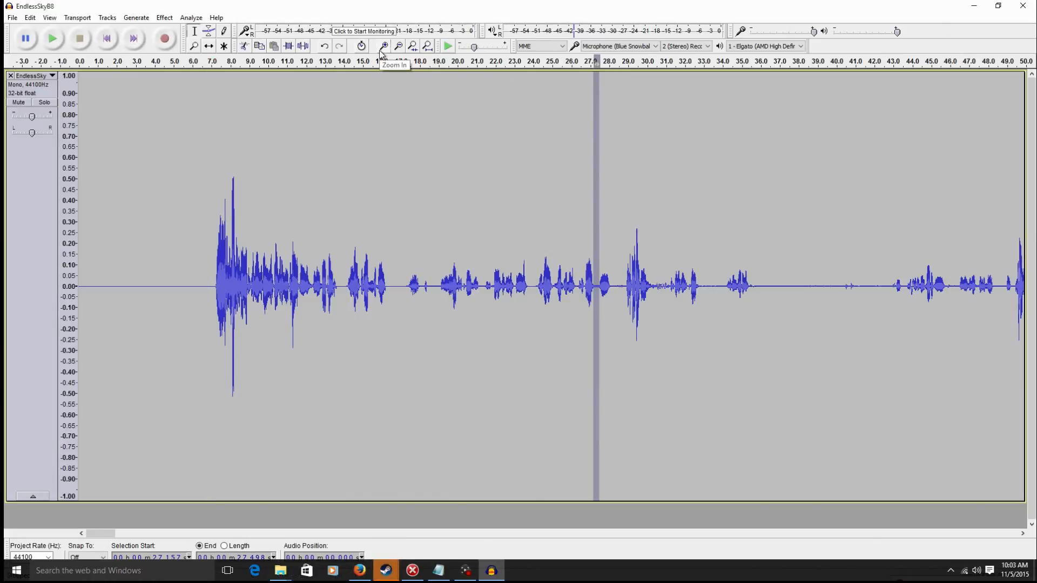
{"action": "left_click", "coordinate": [596, 286]}
{"action": "key", "text": "space"}
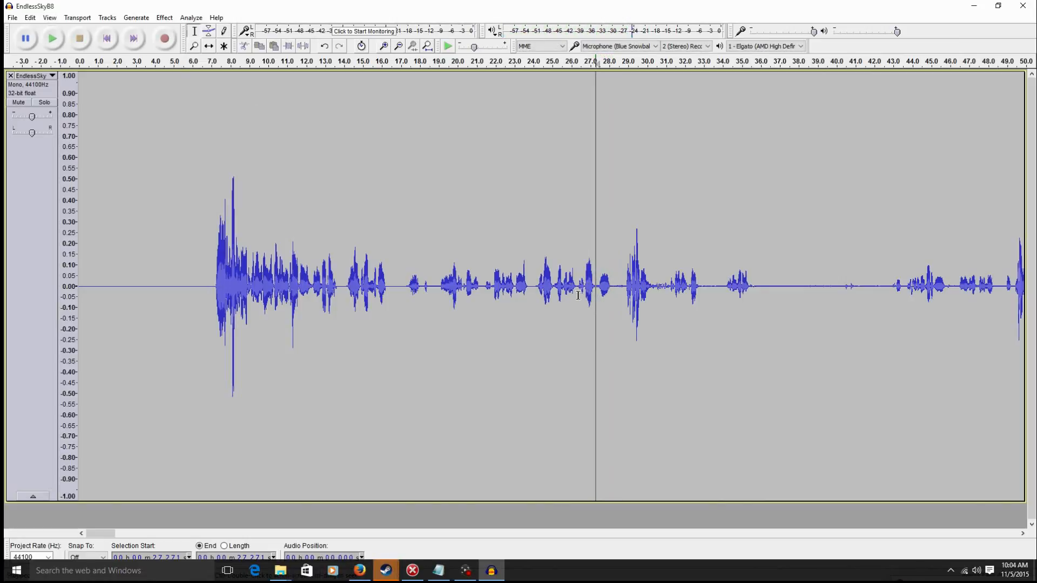
{"action": "left_click", "coordinate": [574, 288]}
{"action": "key", "text": "space"}
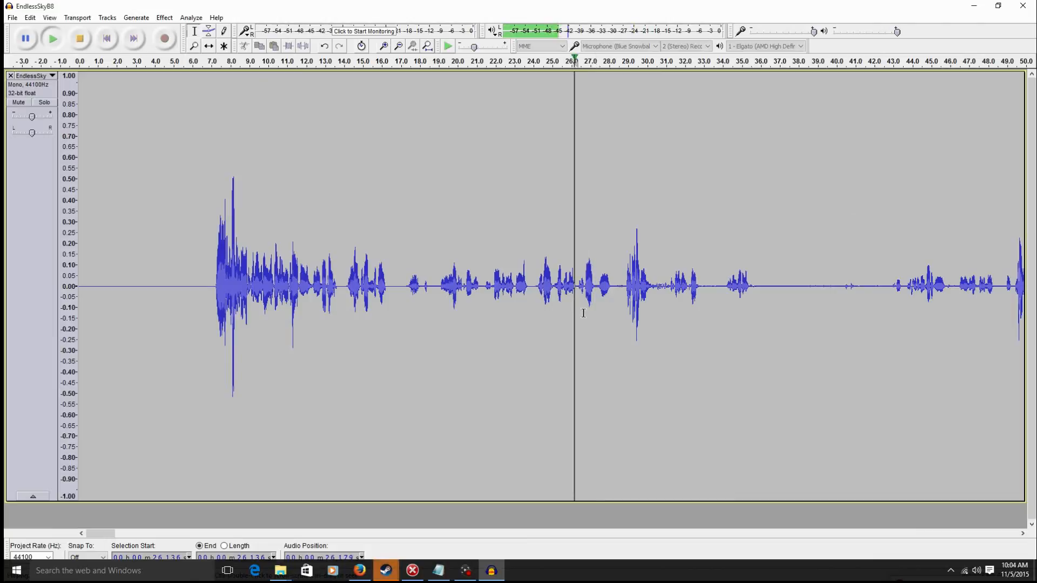
{"action": "key", "text": "space"}
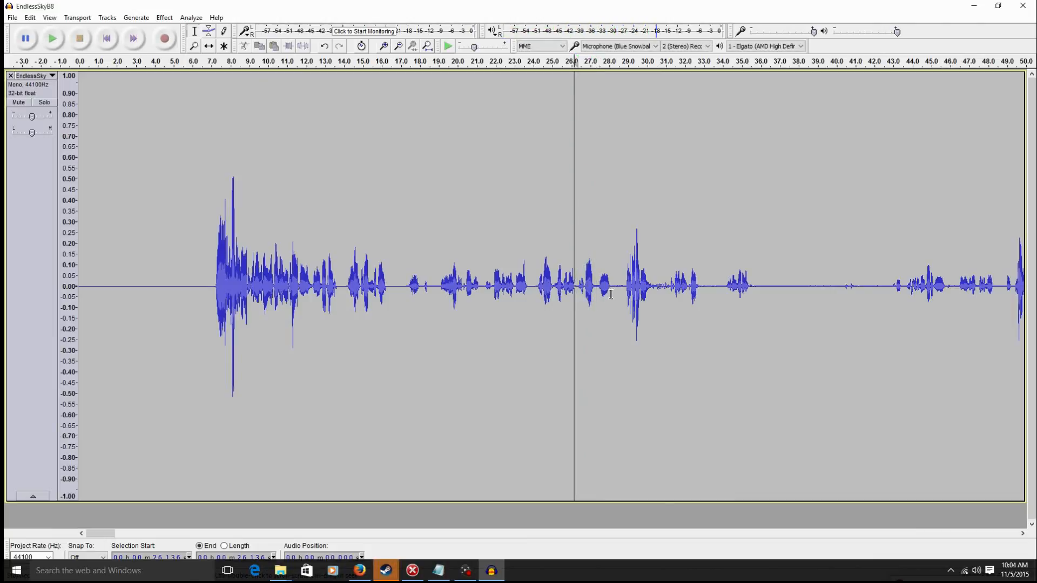
Silence the gap from about 28.1 to 28.9 seconds and the low noise from about 30.1 to 31.0 seconds.
{"action": "left_click_drag", "start_coordinate": [611, 294], "coordinate": [625, 302]}
{"action": "key", "text": "space"}
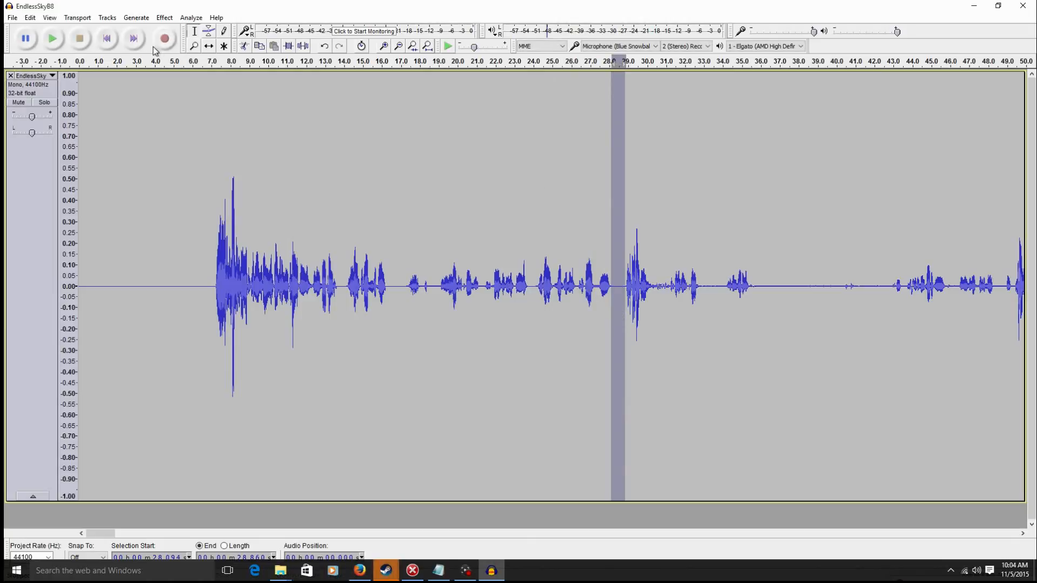
{"action": "left_click", "coordinate": [386, 49]}
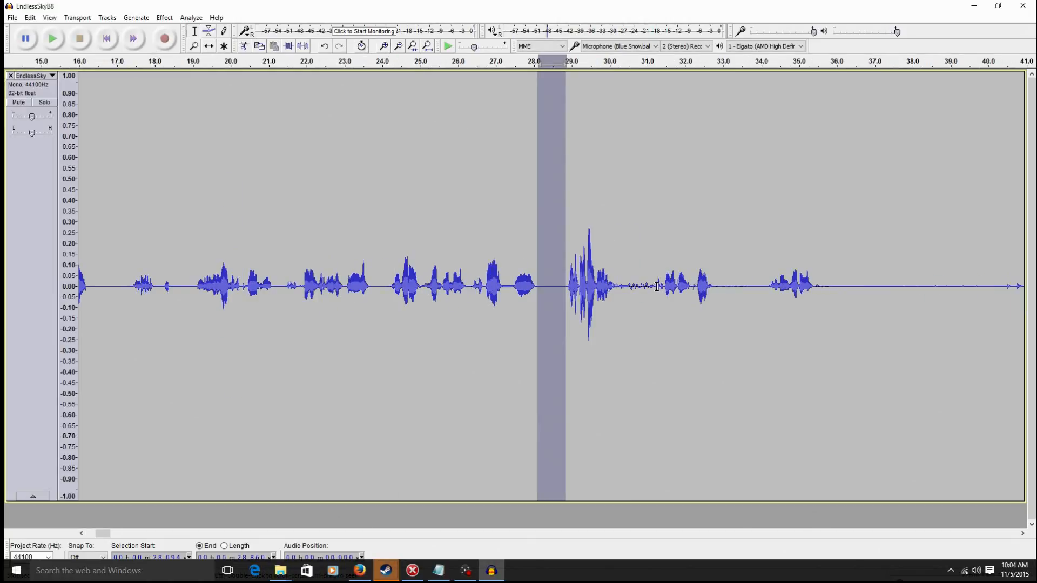
{"action": "left_click_drag", "start_coordinate": [655, 286], "coordinate": [617, 272]}
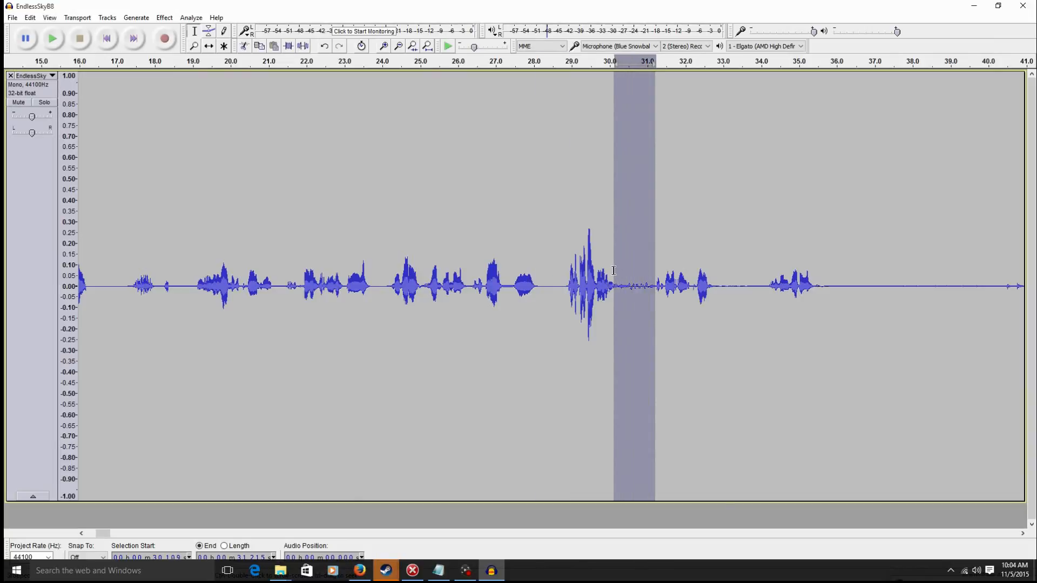
{"action": "key", "text": "space"}
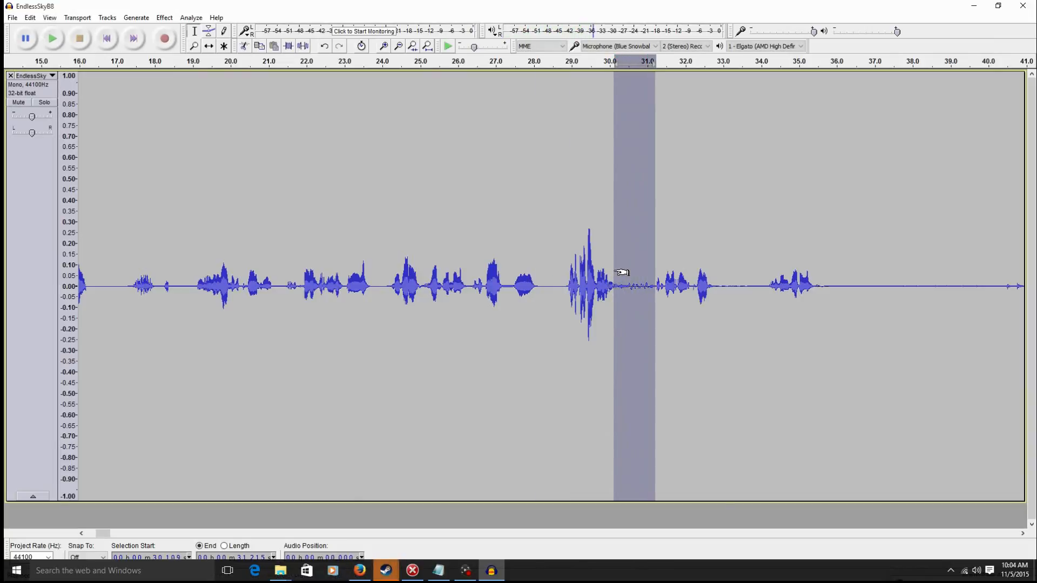
{"action": "key", "text": "space"}
{"action": "left_click_drag", "start_coordinate": [654, 301], "coordinate": [648, 300]}
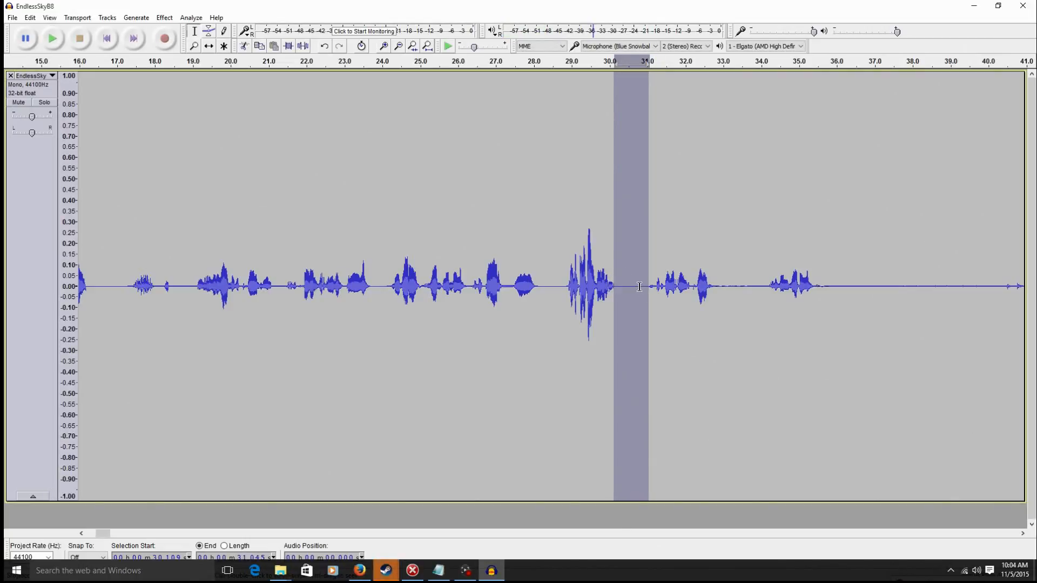
Play the track from about 30.8 seconds to check how the speech starts after the silenced noise.
{"action": "left_click", "coordinate": [641, 308]}
{"action": "key", "text": "space"}
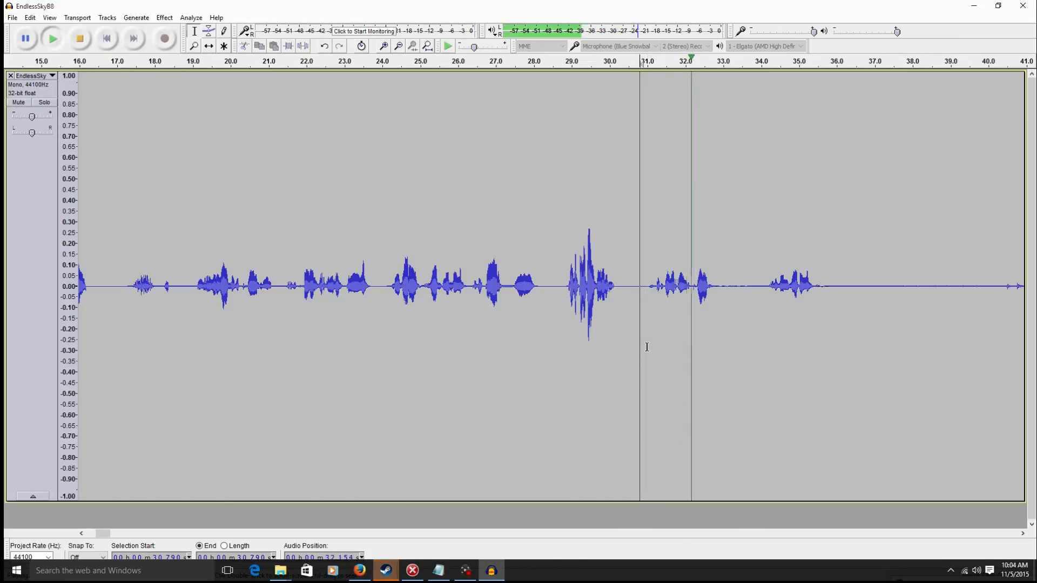
{"action": "key", "text": "space"}
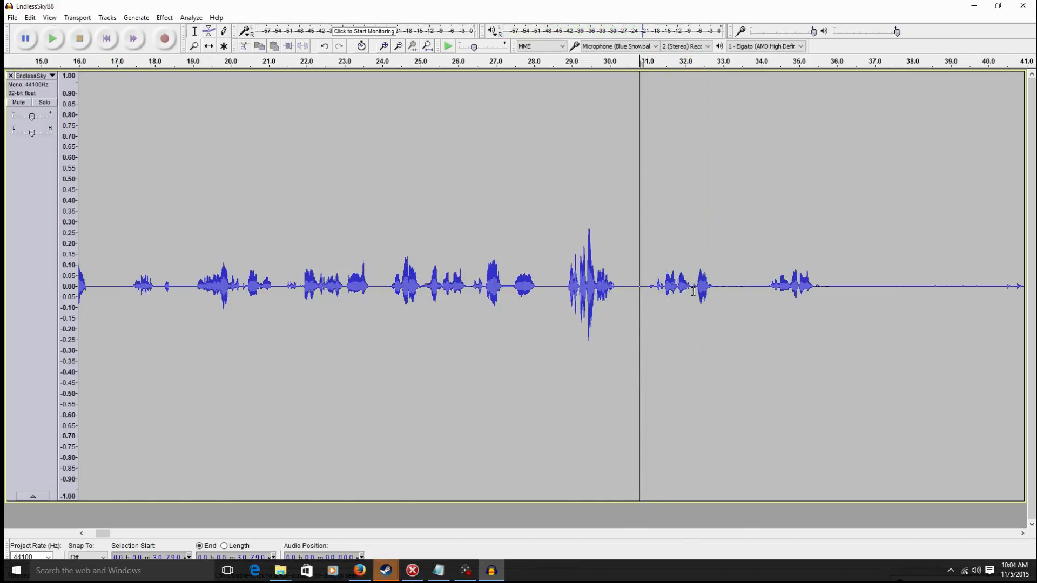
Silence the short gap at about 32.2–32.3 seconds and the longer pause from about 32.8 to 34.2 seconds.
{"action": "left_click_drag", "start_coordinate": [697, 290], "coordinate": [692, 291]}
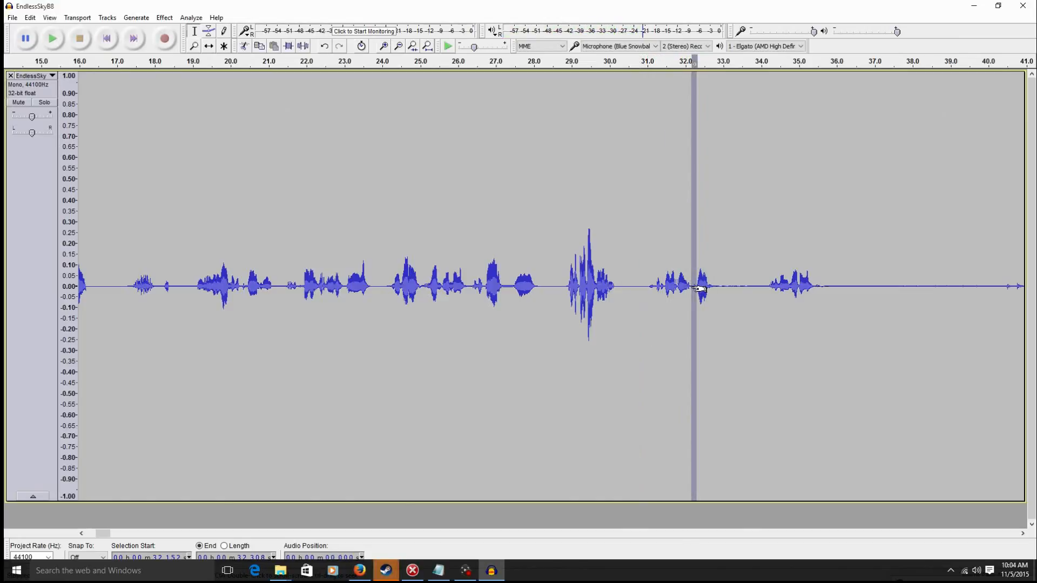
{"action": "key", "text": "space"}
{"action": "left_click_drag", "start_coordinate": [715, 294], "coordinate": [768, 346]}
{"action": "key", "text": "space"}
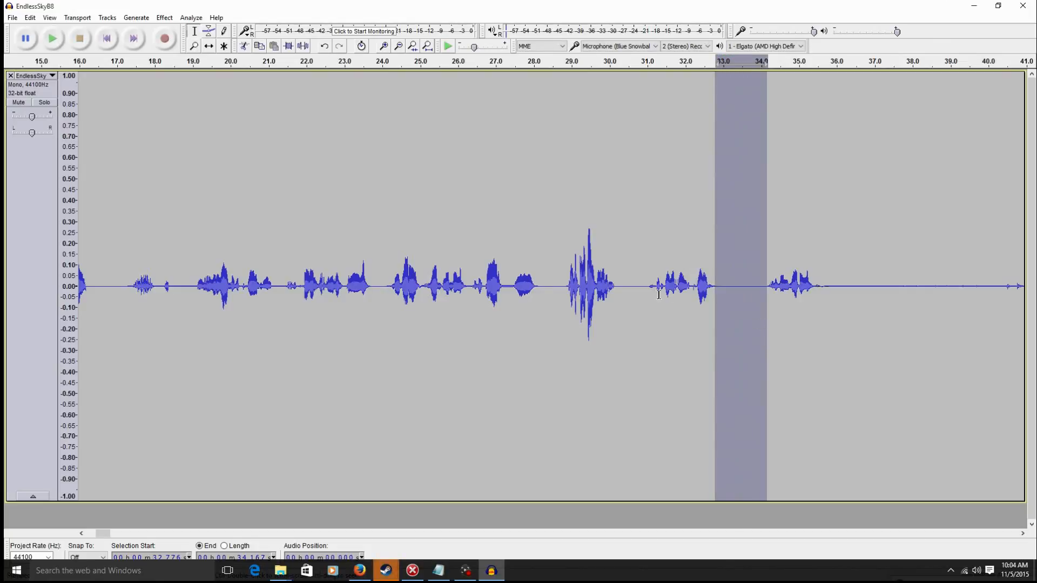
Amplify the quiet speech onset from about 31.0 to 31.2 seconds by 2.90 dB and play it from about 30.8 seconds.
{"action": "left_click_drag", "start_coordinate": [647, 294], "coordinate": [656, 302]}
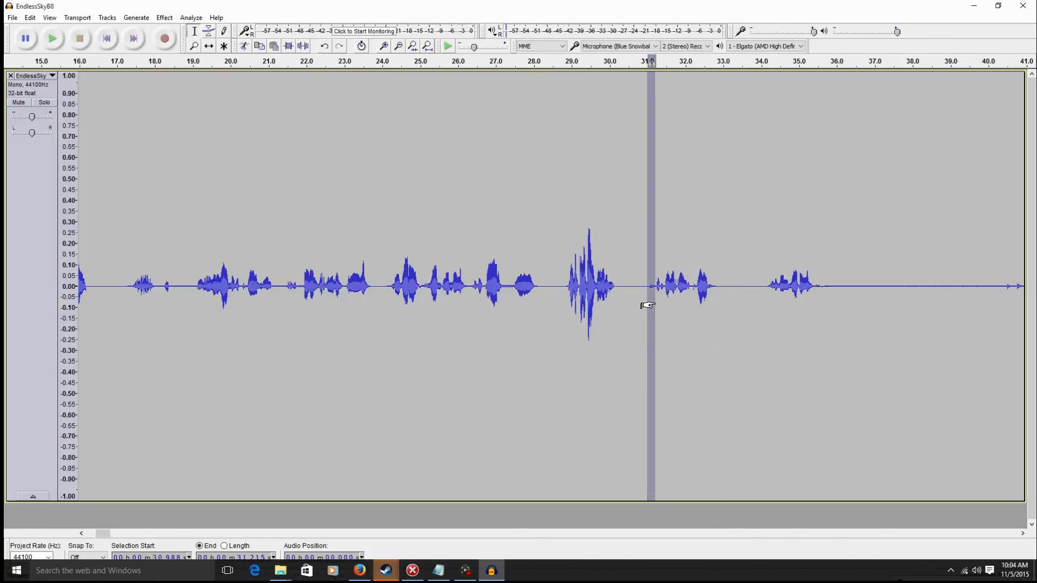
{"action": "left_click", "coordinate": [164, 18]}
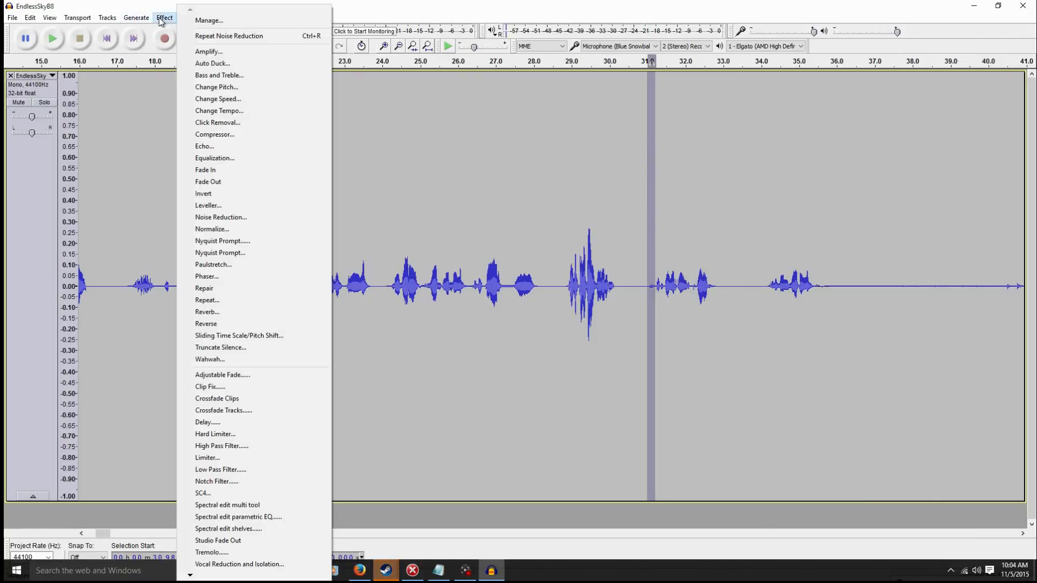
{"action": "left_click", "coordinate": [190, 52]}
{"action": "left_click_drag", "start_coordinate": [600, 283], "coordinate": [525, 285]}
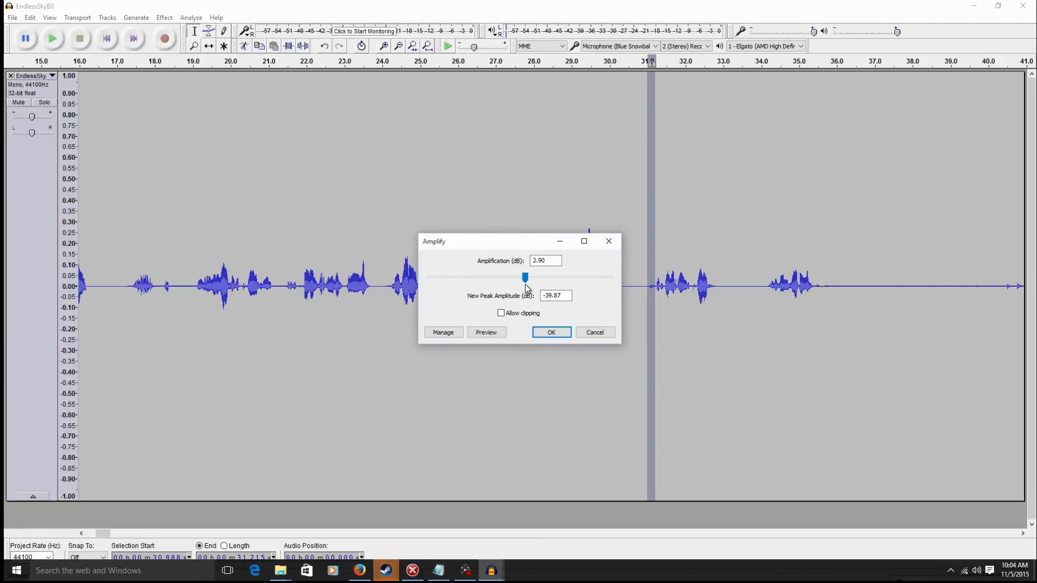
{"action": "left_click", "coordinate": [551, 332]}
{"action": "left_click", "coordinate": [641, 302]}
{"action": "key", "text": "space"}
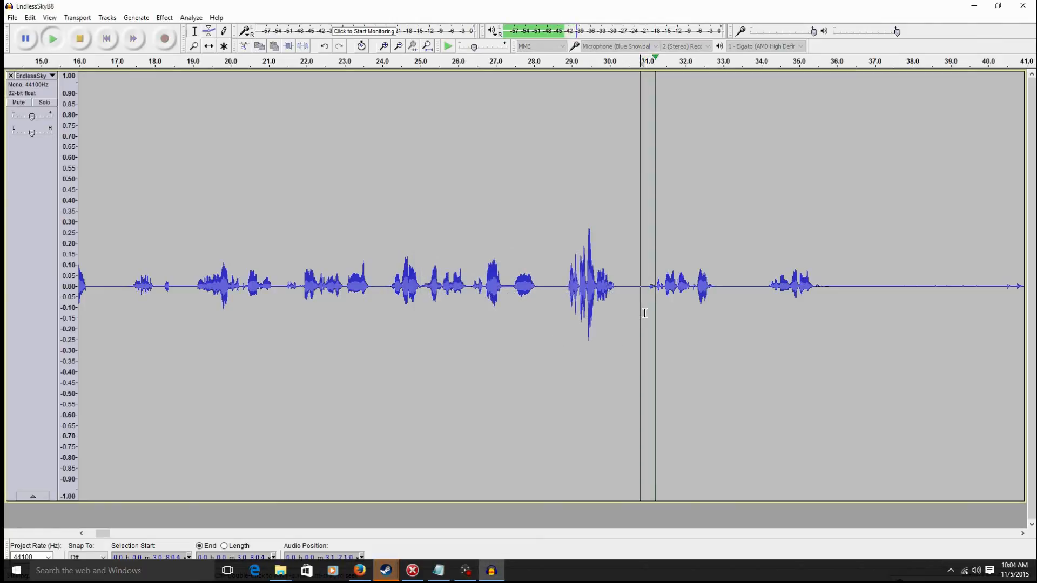
{"action": "key", "text": "space"}
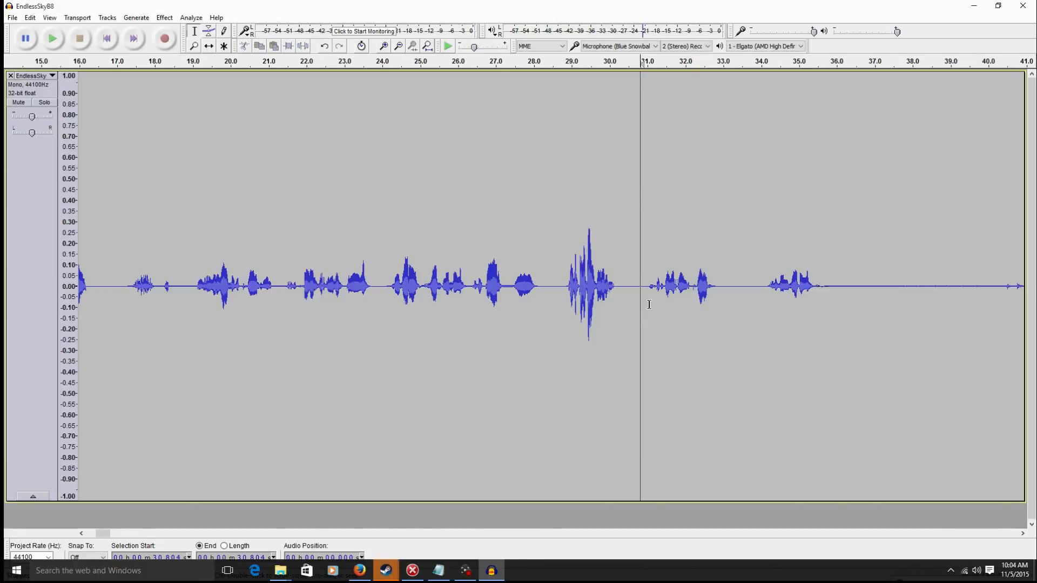
Amplify the section from about 30.8 to 31.2 seconds further and play it from about 30.6 seconds to check the volume.
{"action": "left_click_drag", "start_coordinate": [641, 305], "coordinate": [656, 313]}
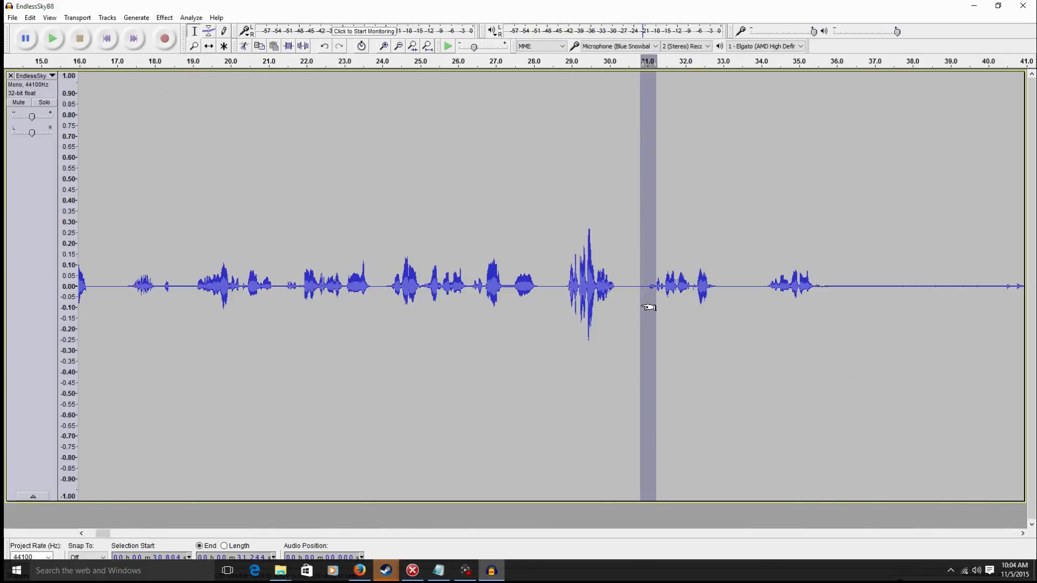
{"action": "left_click", "coordinate": [164, 17]}
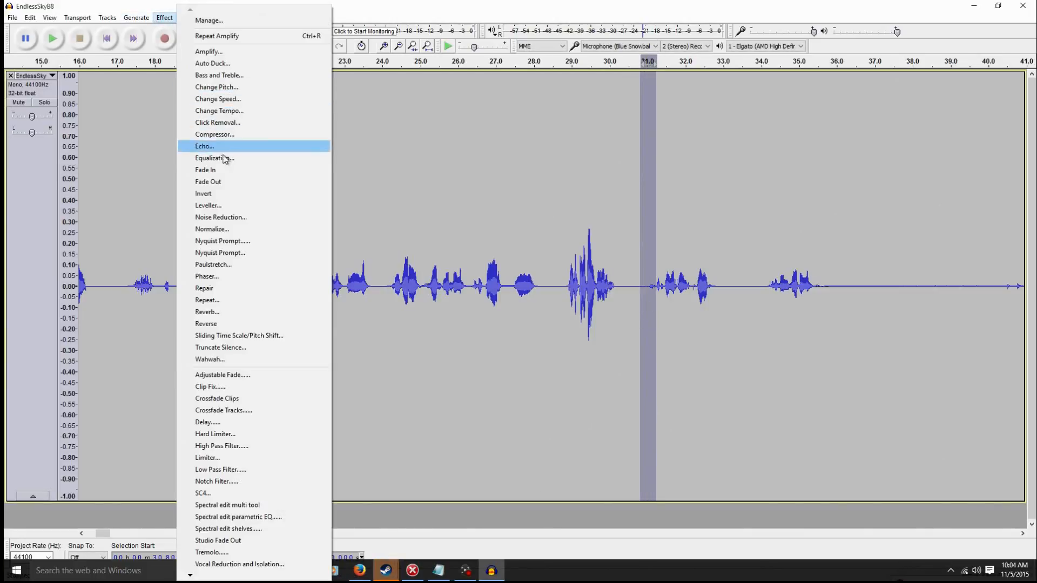
{"action": "left_click", "coordinate": [210, 51]}
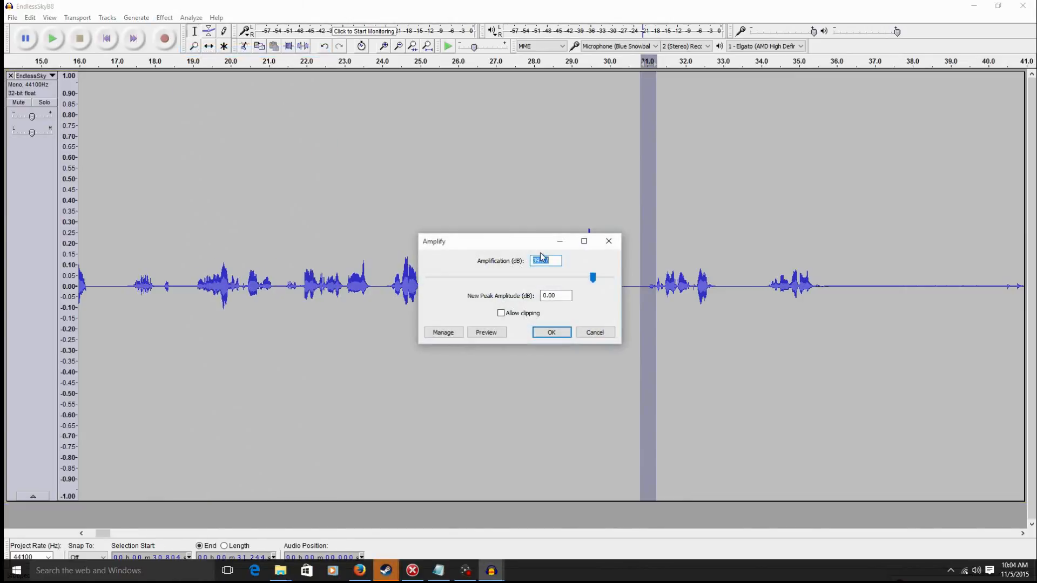
{"action": "left_click_drag", "start_coordinate": [593, 276], "coordinate": [588, 281]}
{"action": "left_click", "coordinate": [551, 333]}
{"action": "left_click", "coordinate": [631, 287]}
{"action": "key", "text": "space"}
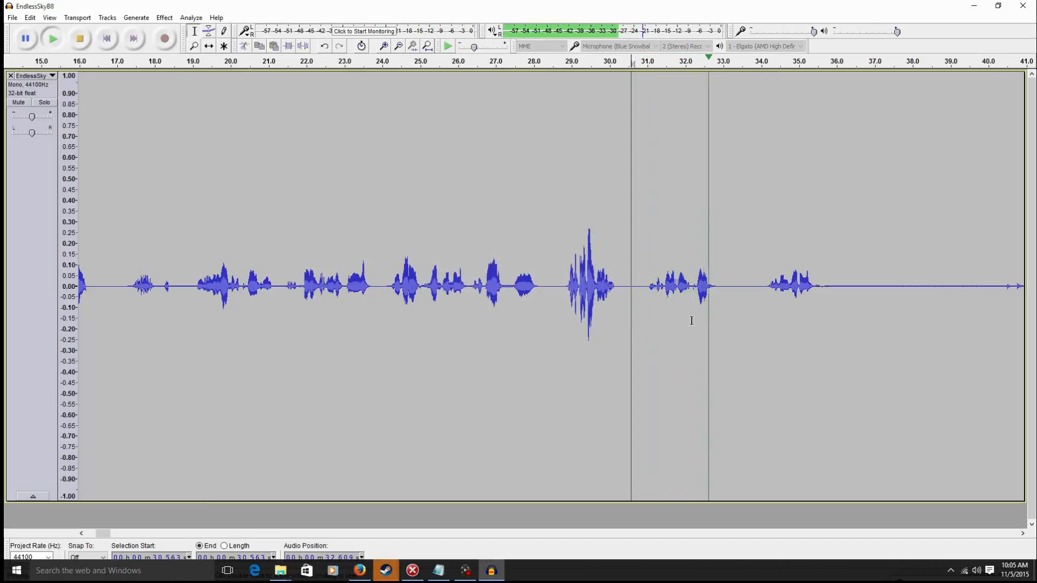
{"action": "key", "text": "space"}
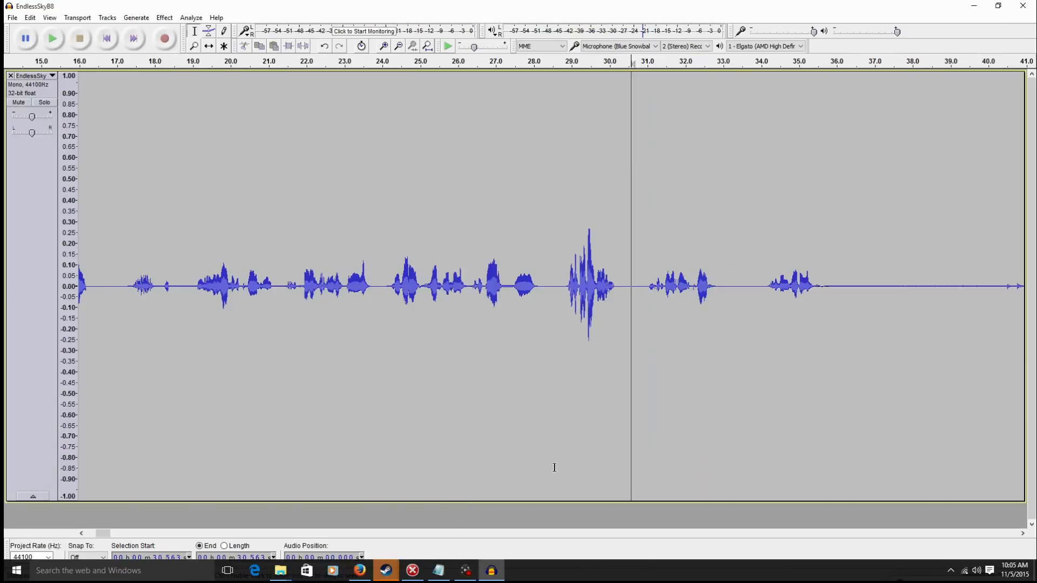
Play the long pause from about 35.4 to 43.1 seconds and silence it.
{"action": "left_click_drag", "start_coordinate": [104, 536], "coordinate": [110, 540]}
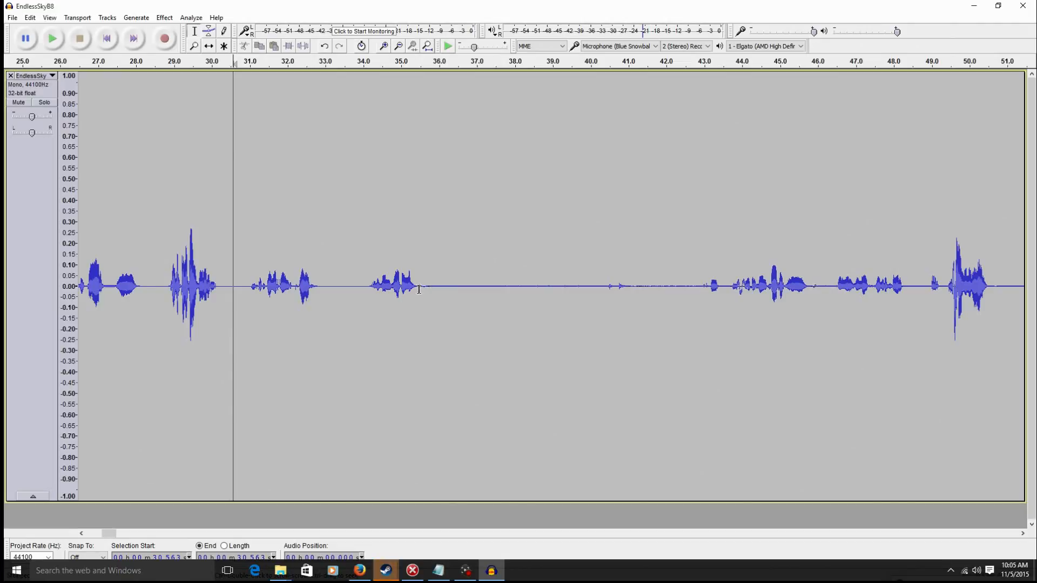
{"action": "left_click_drag", "start_coordinate": [418, 286], "coordinate": [710, 334]}
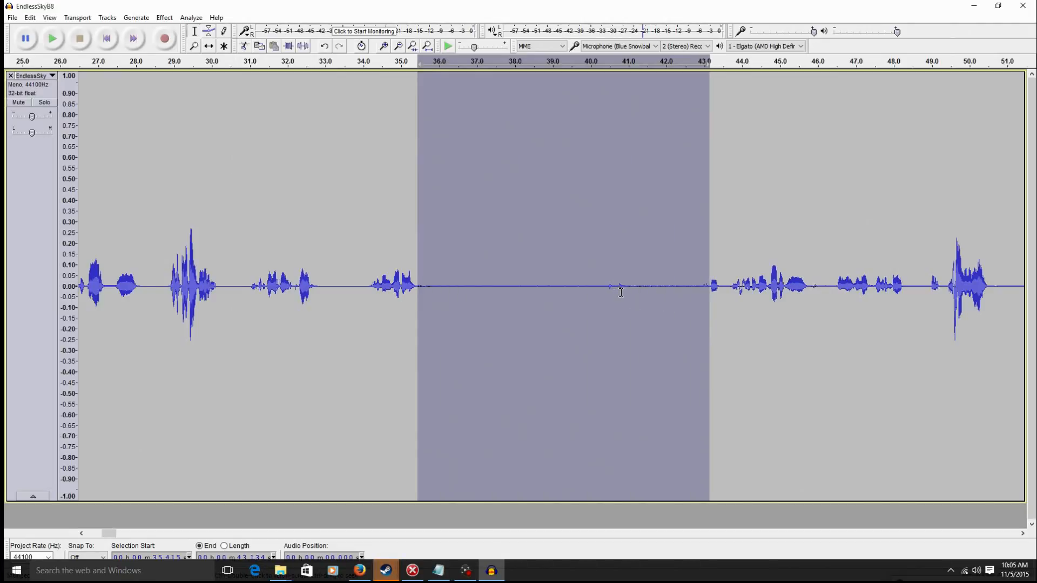
{"action": "key", "text": "space"}
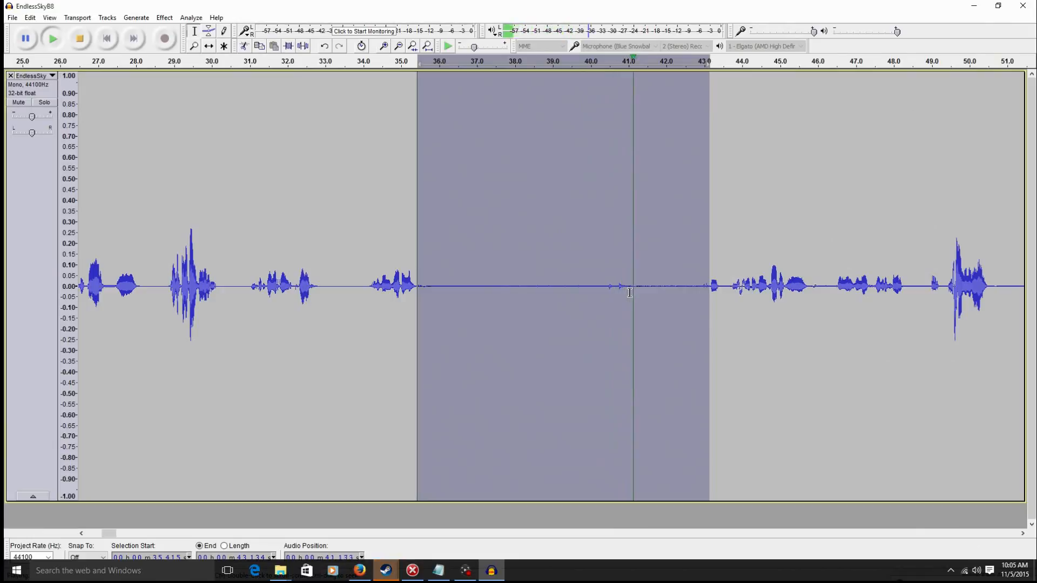
{"action": "key", "text": "space"}
{"action": "key", "text": "ctrl+l"}
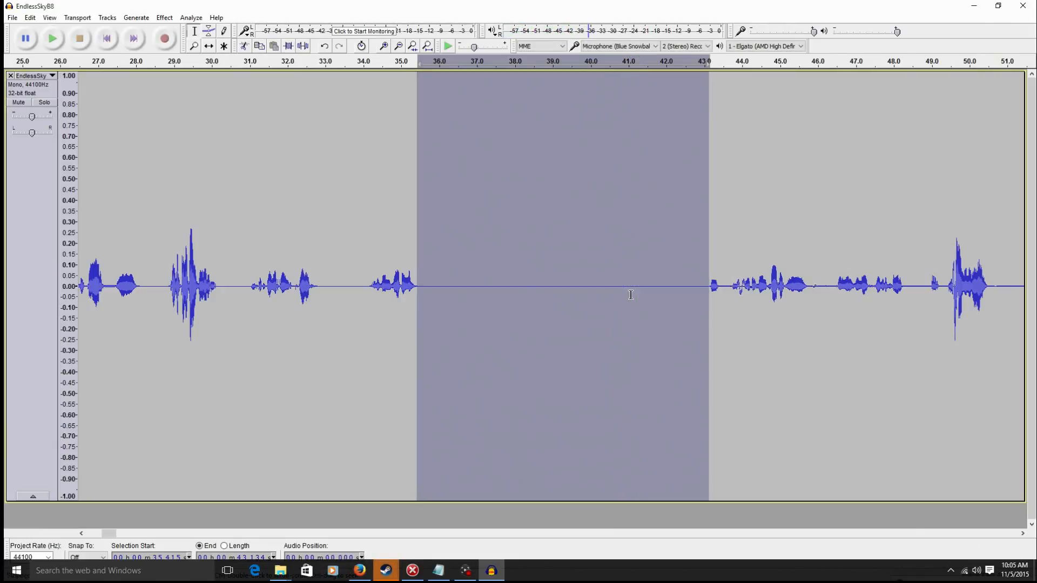
Play the speech from about 43.7 seconds and silence the gap from about 45.8 to 46.4 seconds.
{"action": "left_click", "coordinate": [731, 277]}
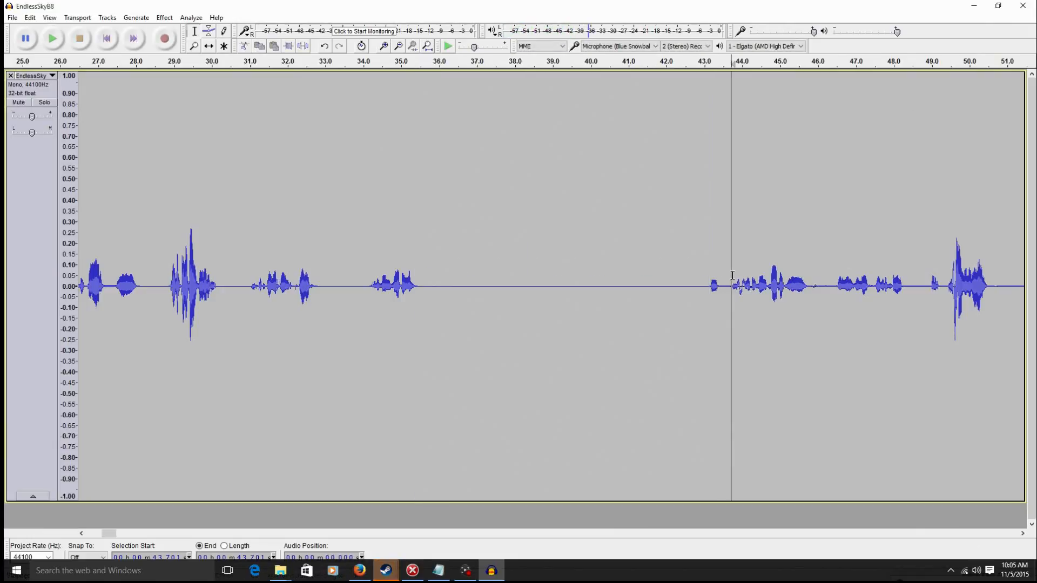
{"action": "key", "text": "space"}
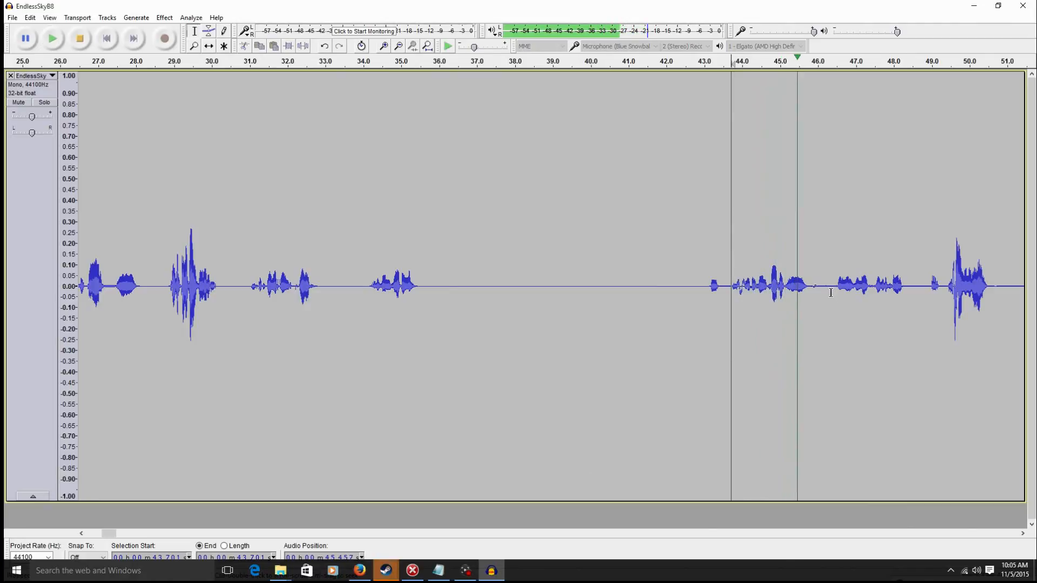
{"action": "left_click_drag", "start_coordinate": [833, 286], "coordinate": [811, 276]}
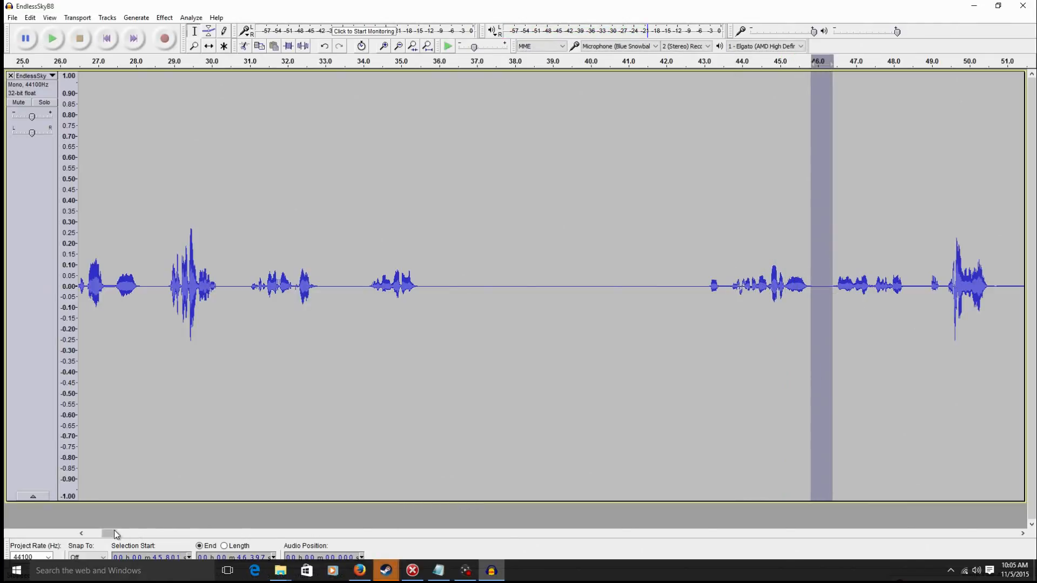
Silence the pause from about 50.6 to 52.8 seconds and the short gap from about 53.5 to 54.2 seconds.
{"action": "left_click_drag", "start_coordinate": [115, 534], "coordinate": [121, 536]}
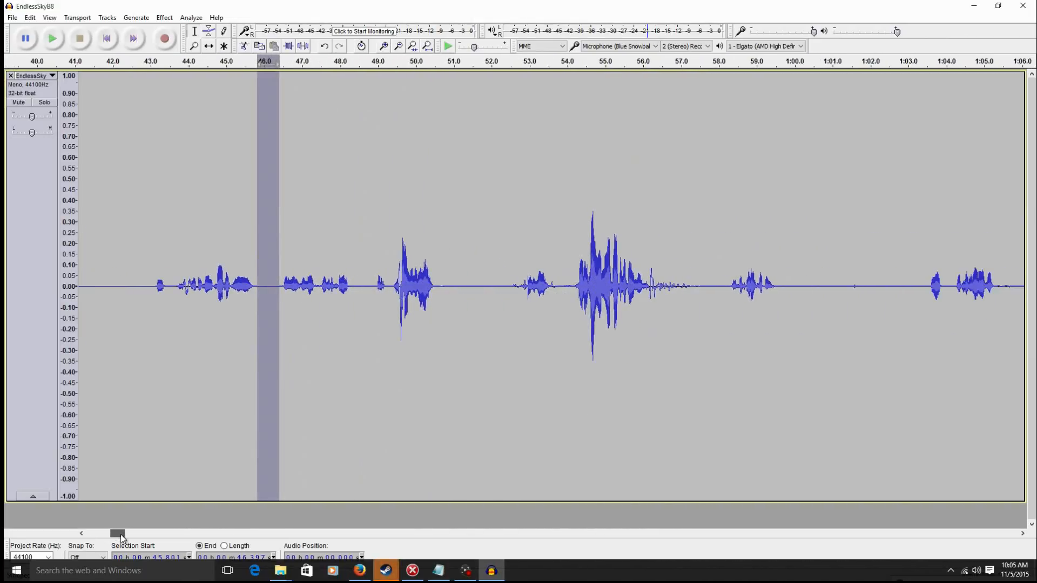
{"action": "left_click_drag", "start_coordinate": [438, 289], "coordinate": [519, 339]}
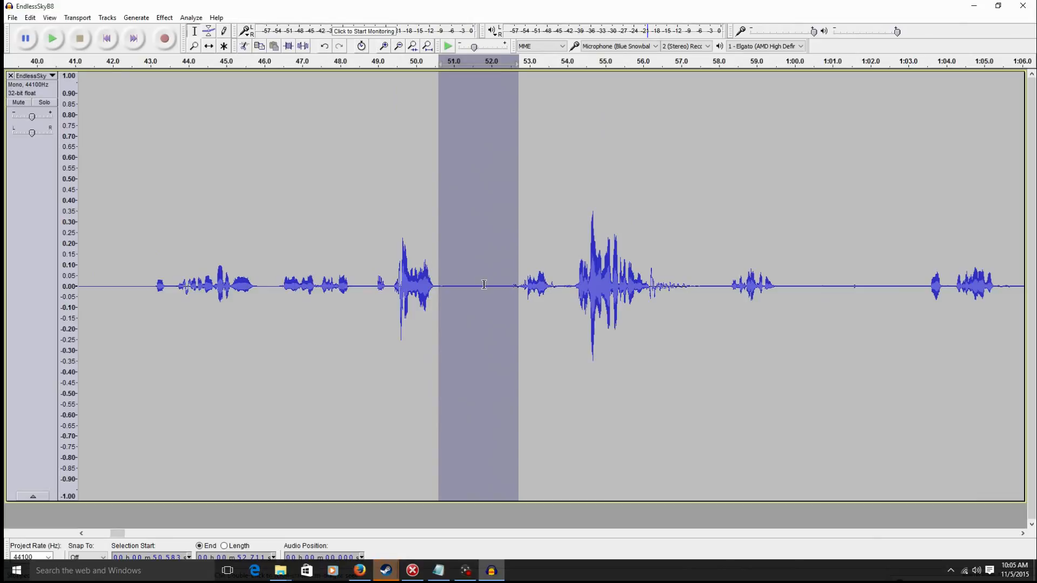
{"action": "key", "text": "space"}
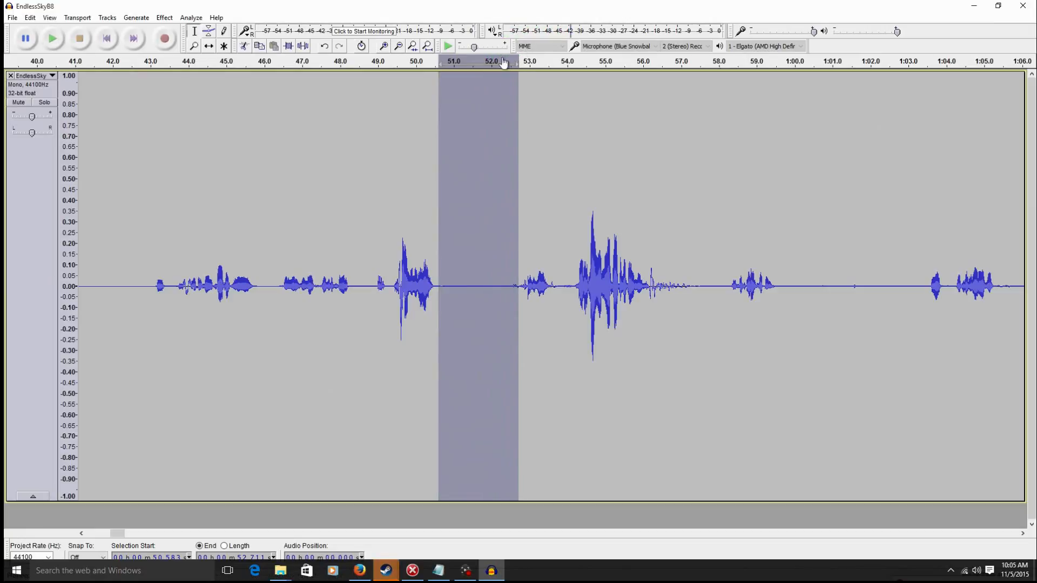
{"action": "left_click_drag", "start_coordinate": [518, 301], "coordinate": [522, 307]}
{"action": "key", "text": "space"}
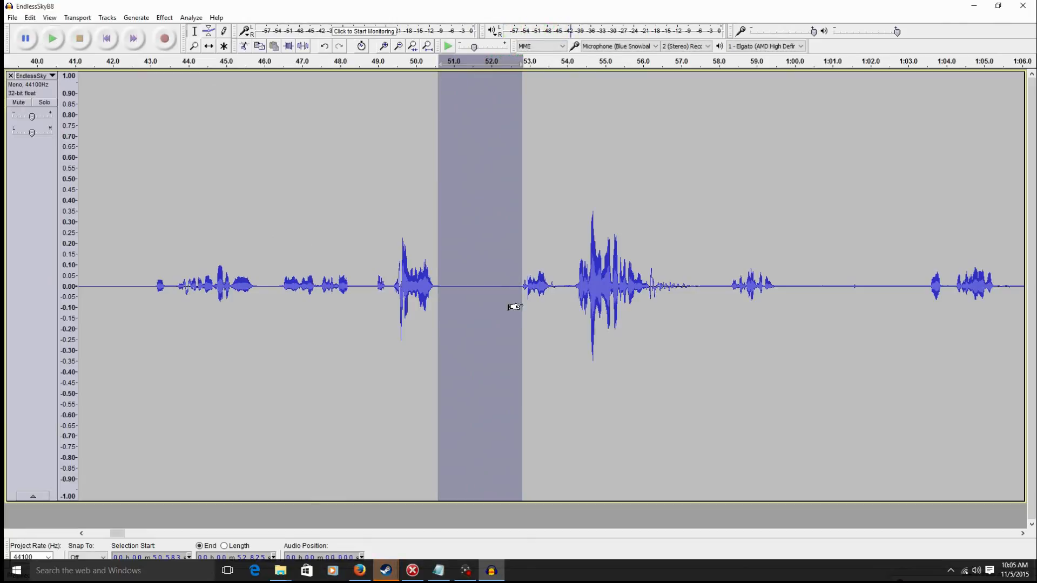
{"action": "left_click_drag", "start_coordinate": [575, 285], "coordinate": [550, 272]}
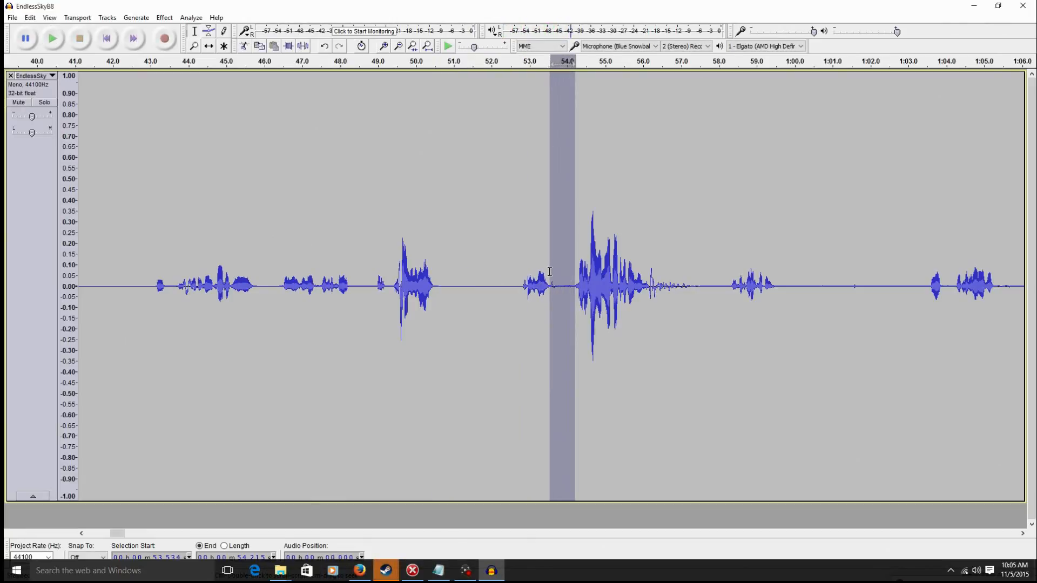
{"action": "key", "text": "space"}
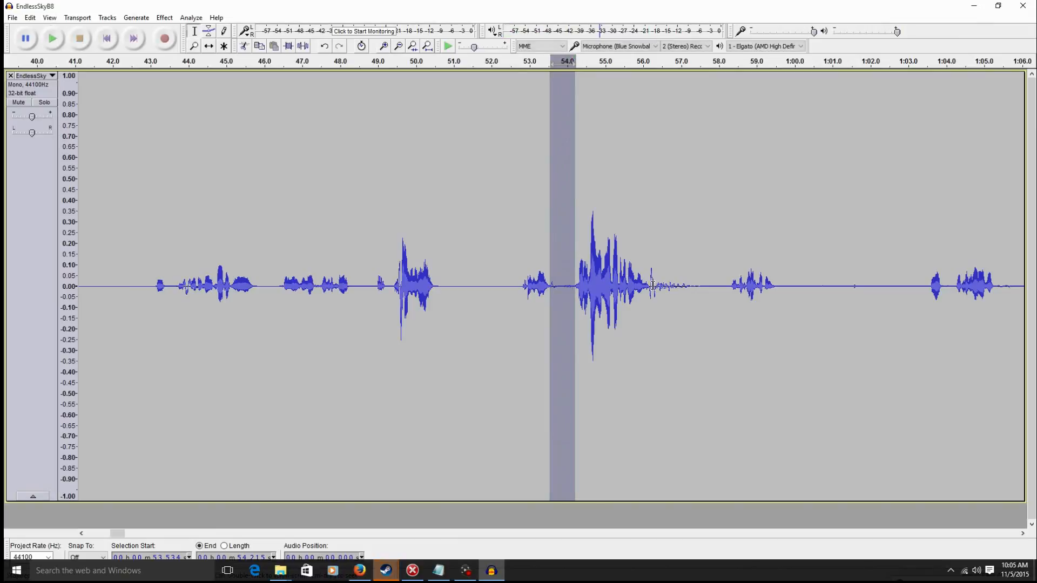
Play the noisy tail from about 56.1 to 58.2 seconds and examine it in the wider waveform.
{"action": "left_click_drag", "start_coordinate": [648, 289], "coordinate": [728, 342]}
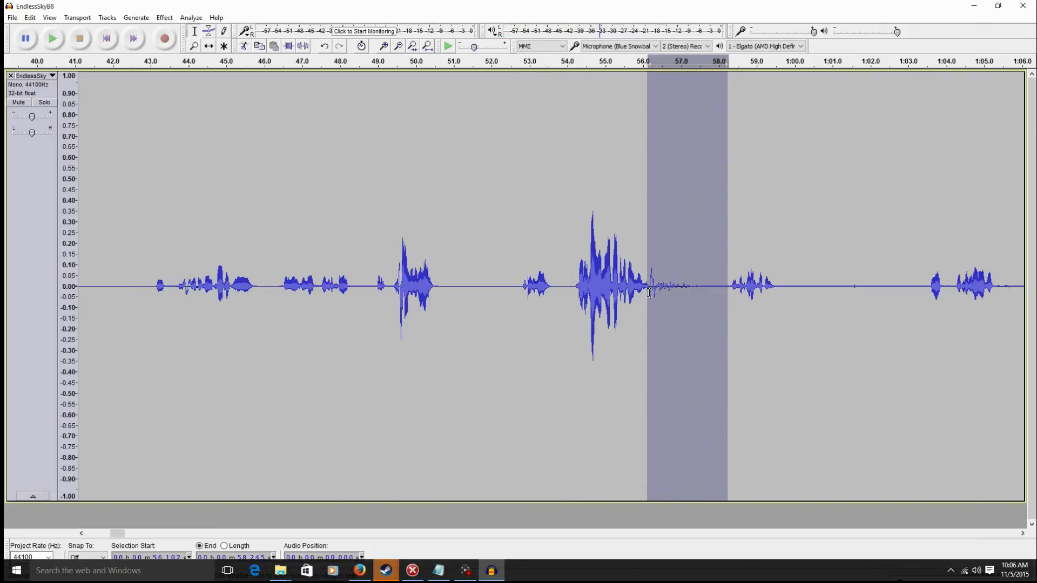
{"action": "left_click_drag", "start_coordinate": [648, 295], "coordinate": [651, 297]}
{"action": "key", "text": "space"}
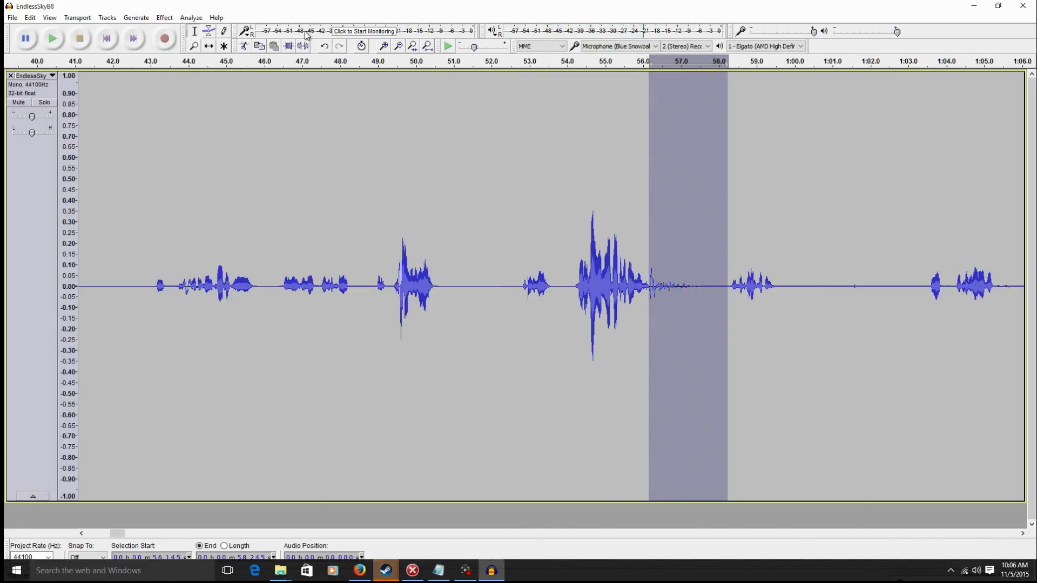
{"action": "left_click", "coordinate": [399, 47]}
{"action": "left_click", "coordinate": [399, 47]}
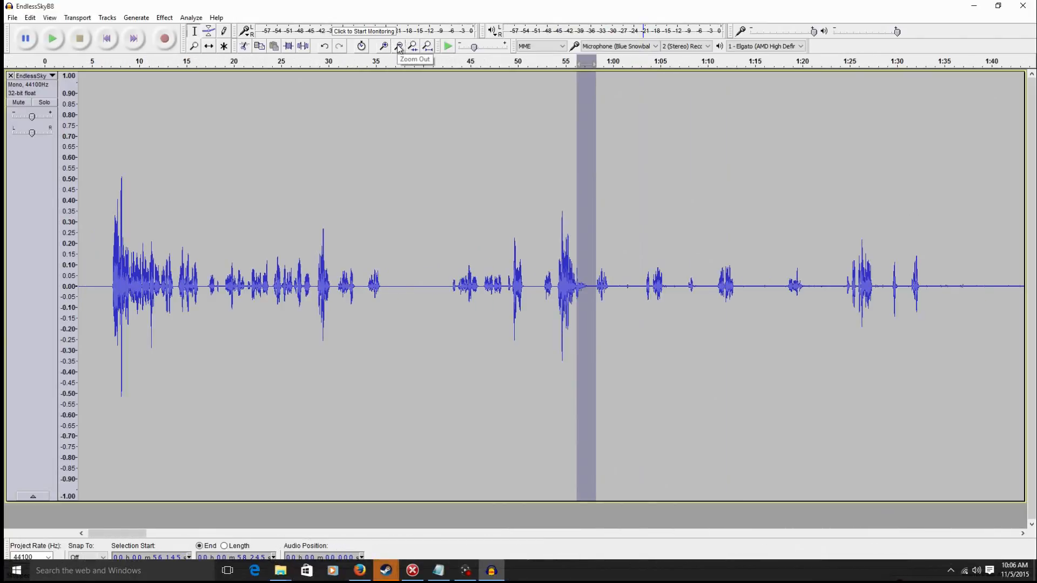
{"action": "left_click", "coordinate": [703, 257]}
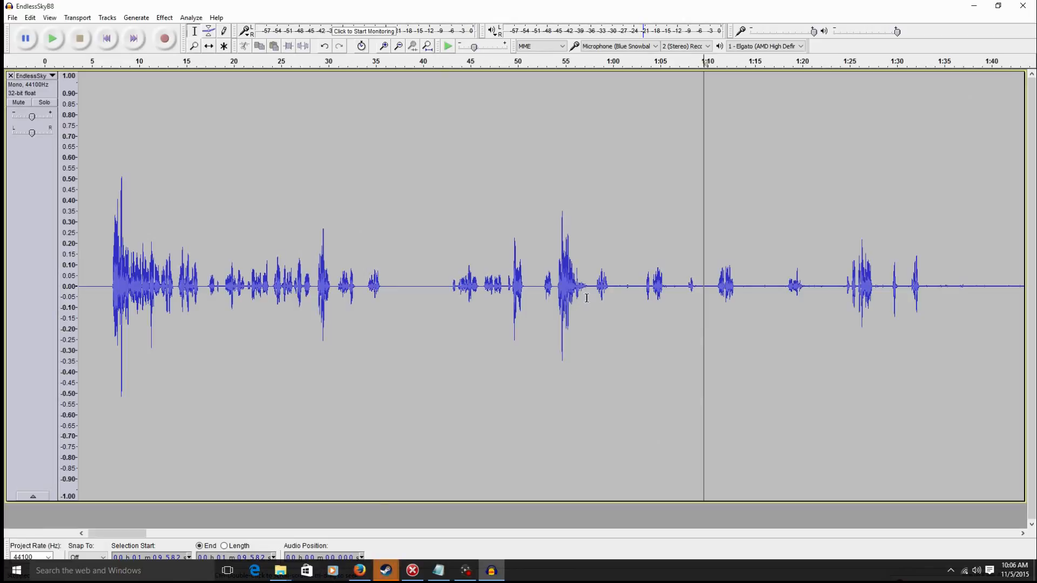
Try silencing the tail from about 56.1 to 57.5 seconds, and undo it after listening from about 54.5 seconds.
{"action": "left_click_drag", "start_coordinate": [589, 297], "coordinate": [576, 283]}
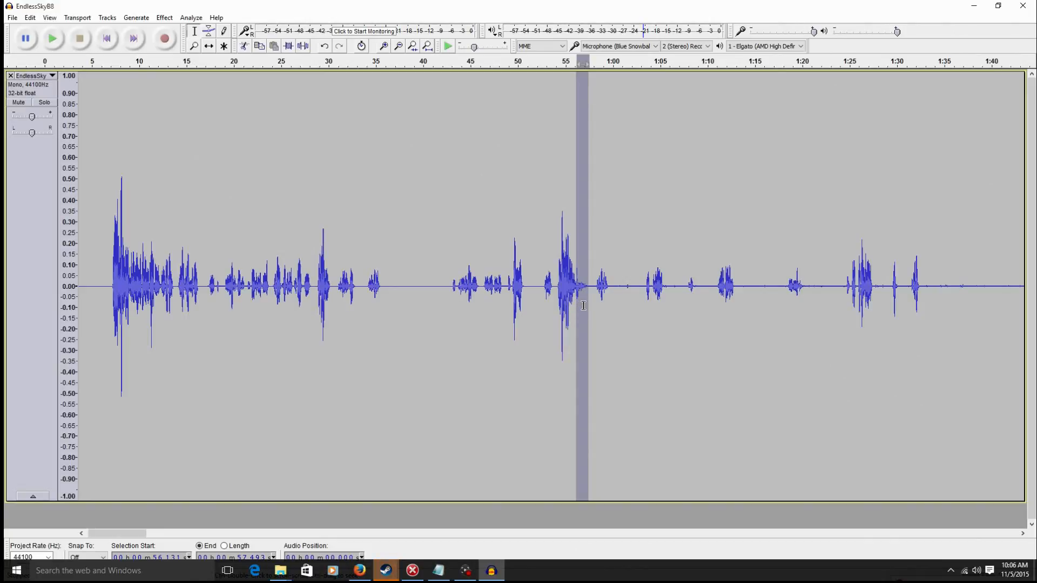
{"action": "key", "text": "space"}
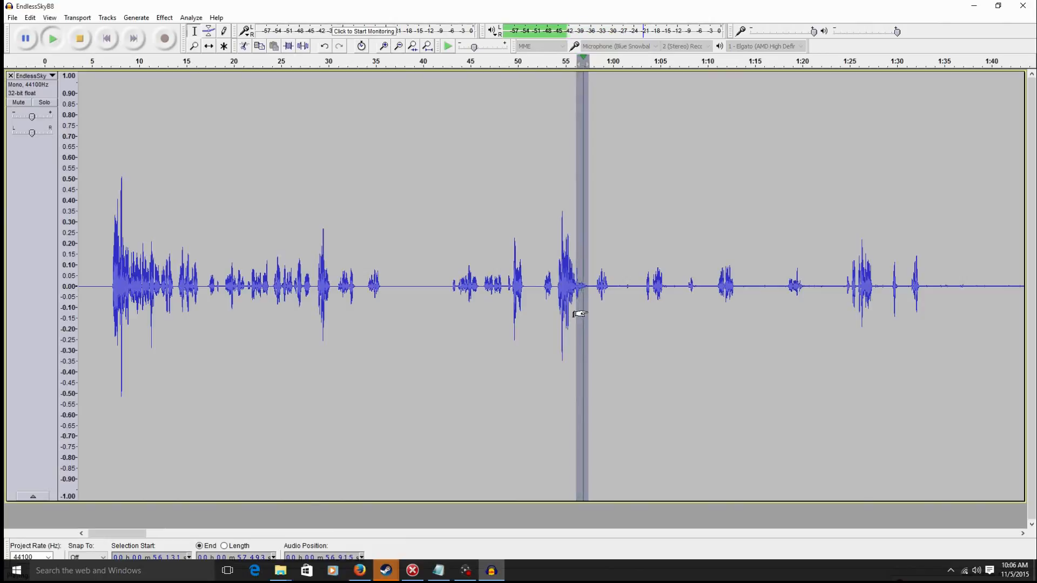
{"action": "key", "text": "space"}
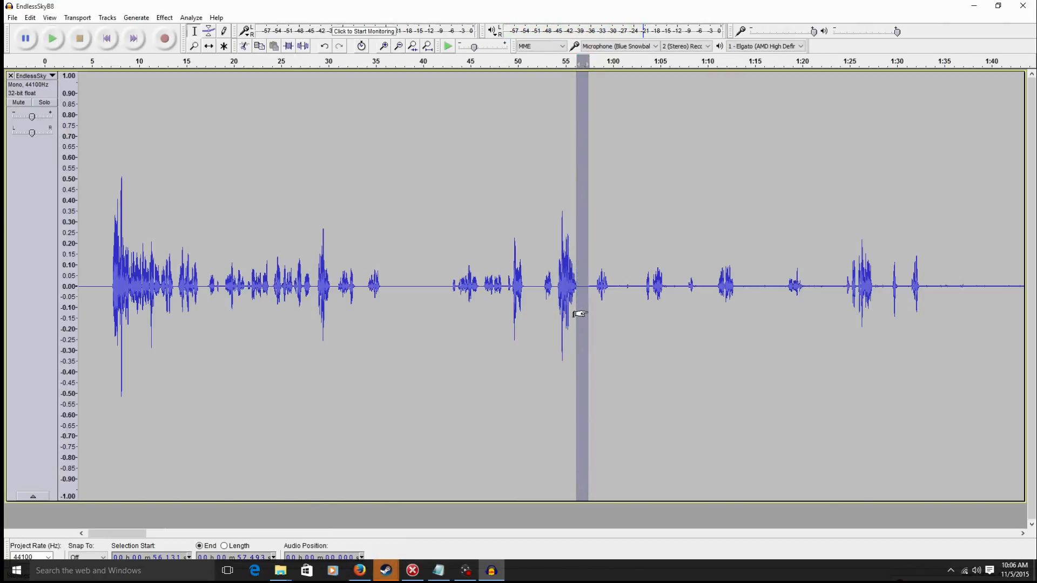
{"action": "left_click", "coordinate": [562, 287]}
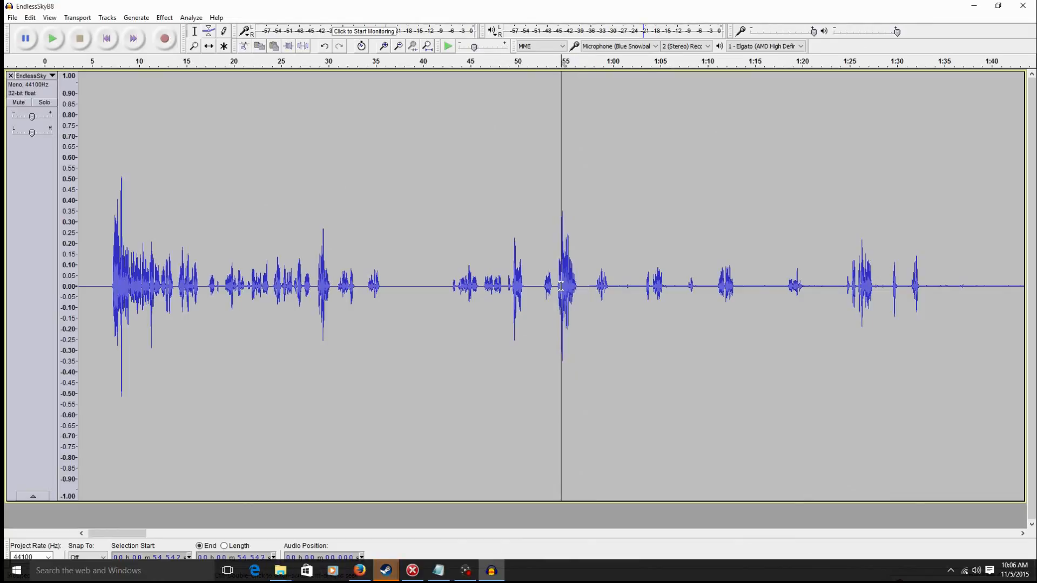
{"action": "key", "text": "space"}
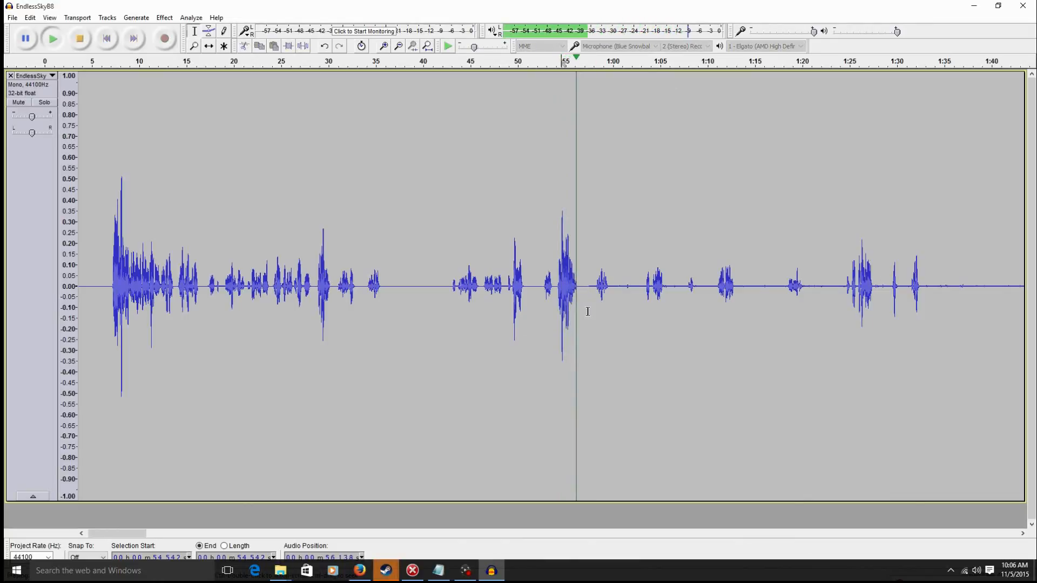
{"action": "key", "text": "space"}
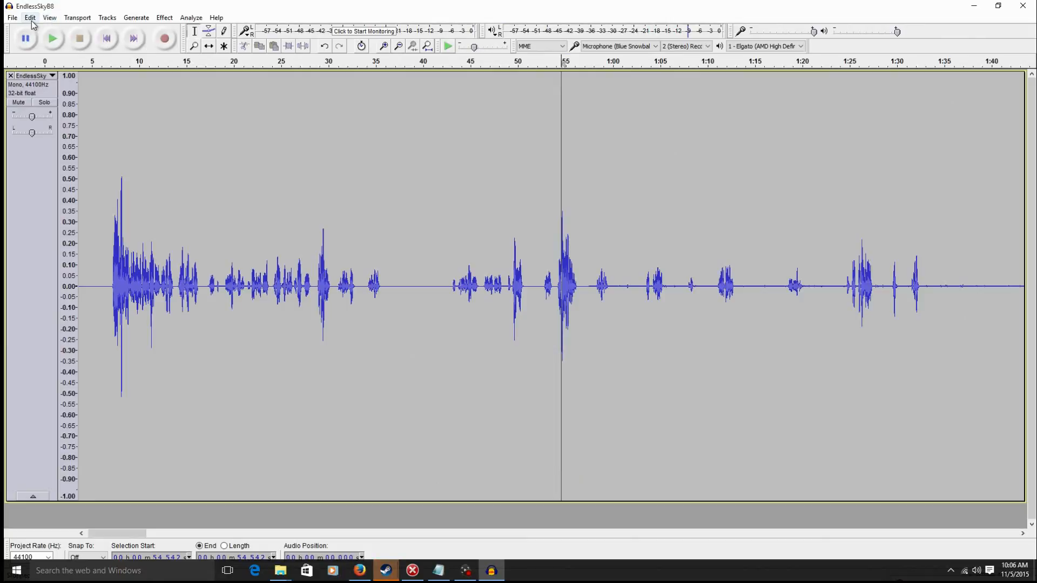
{"action": "left_click", "coordinate": [32, 21]}
{"action": "left_click", "coordinate": [44, 30]}
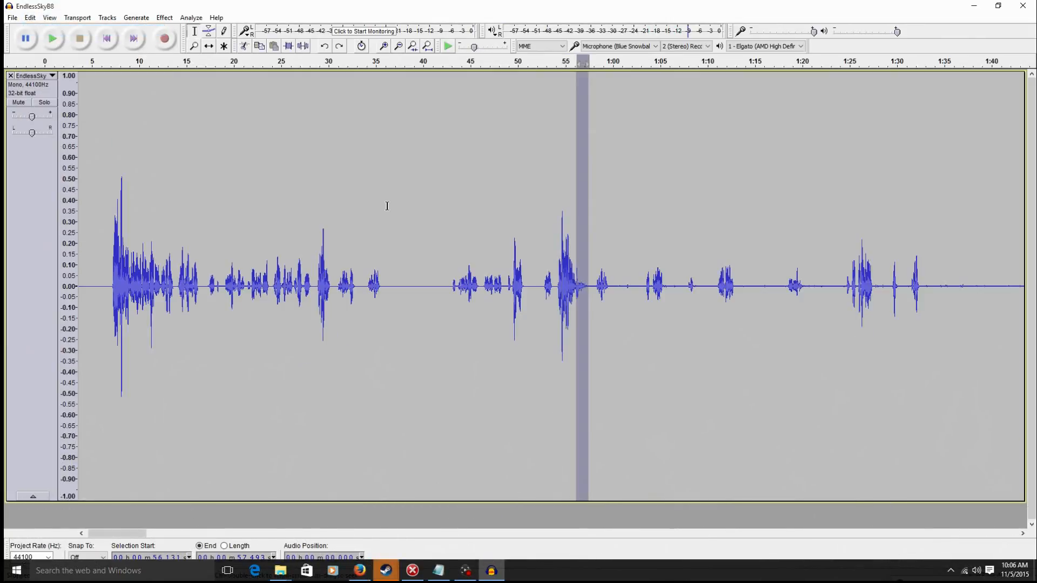
Silence the tail from about 56.2 to 57.5 seconds and play the transition from about 55.7 seconds.
{"action": "left_click_drag", "start_coordinate": [584, 287], "coordinate": [585, 288]}
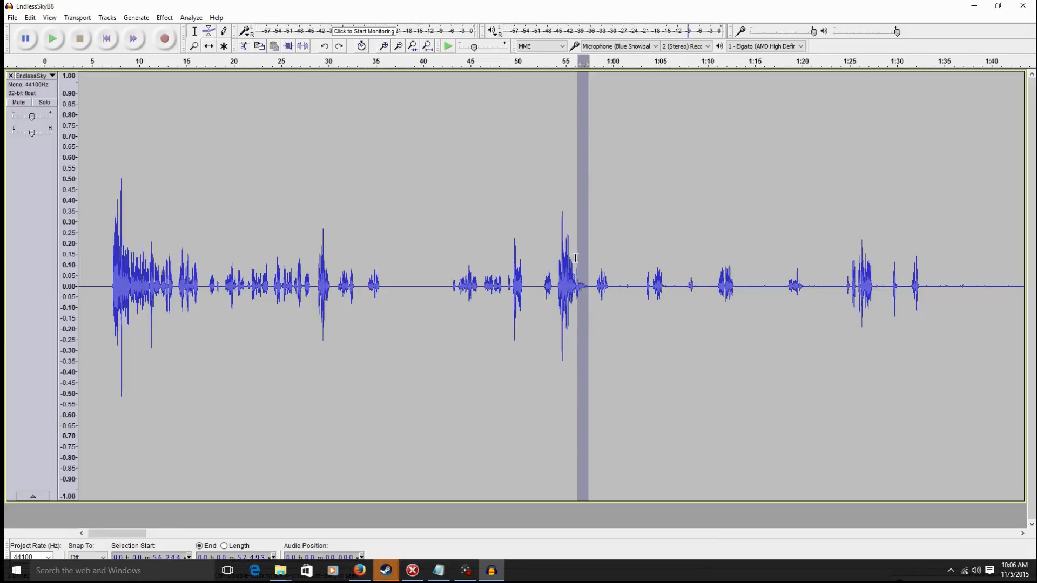
{"action": "left_click", "coordinate": [573, 288]}
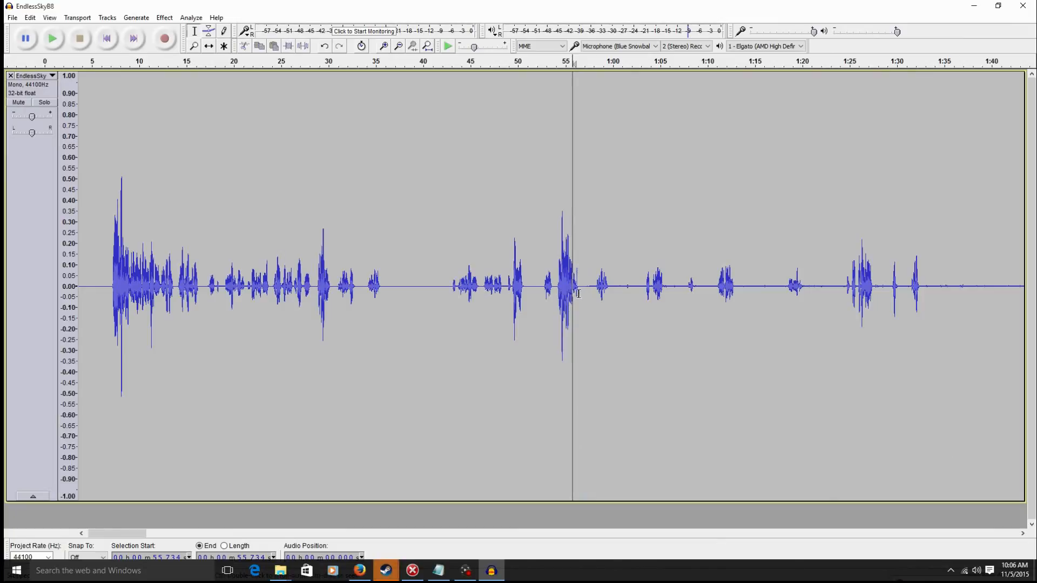
{"action": "key", "text": "space"}
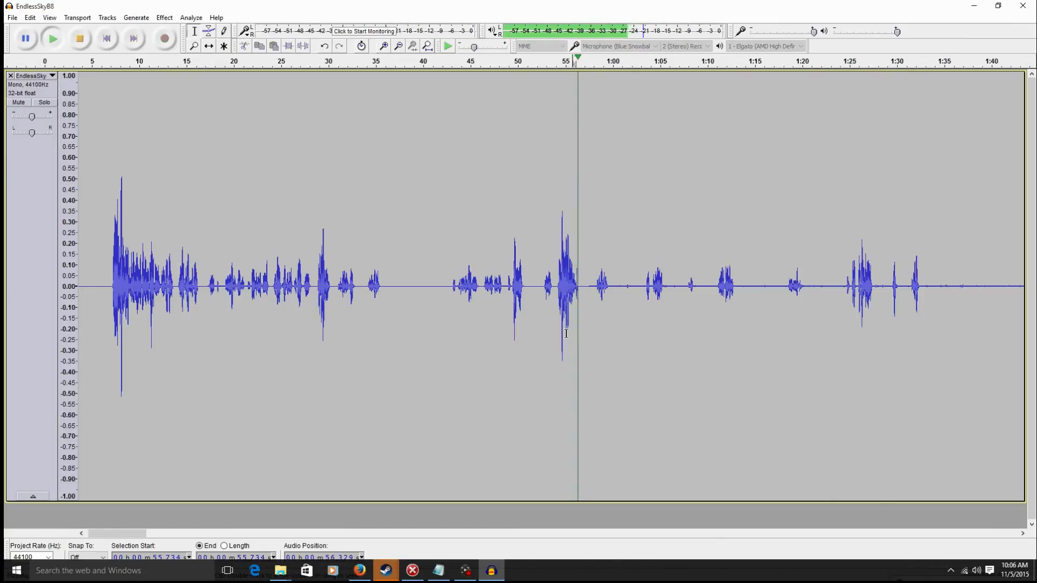
{"action": "key", "text": "space"}
{"action": "key", "text": "space"}
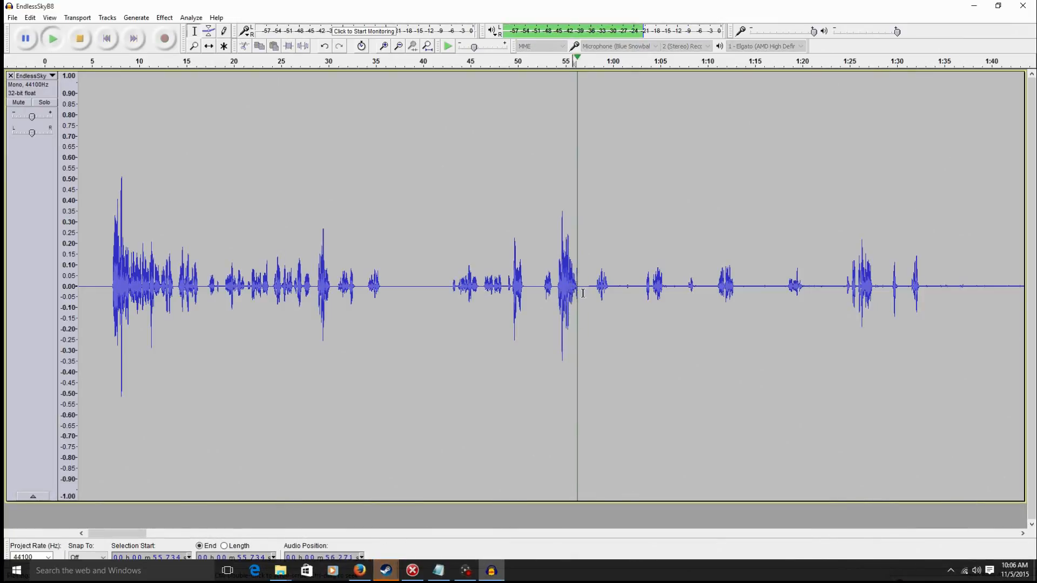
{"action": "key", "text": "space"}
Silence the leftover noise spike at the end of the speech, from about 56.15 to 56.87 seconds.
{"action": "left_click_drag", "start_coordinate": [583, 291], "coordinate": [576, 292]}
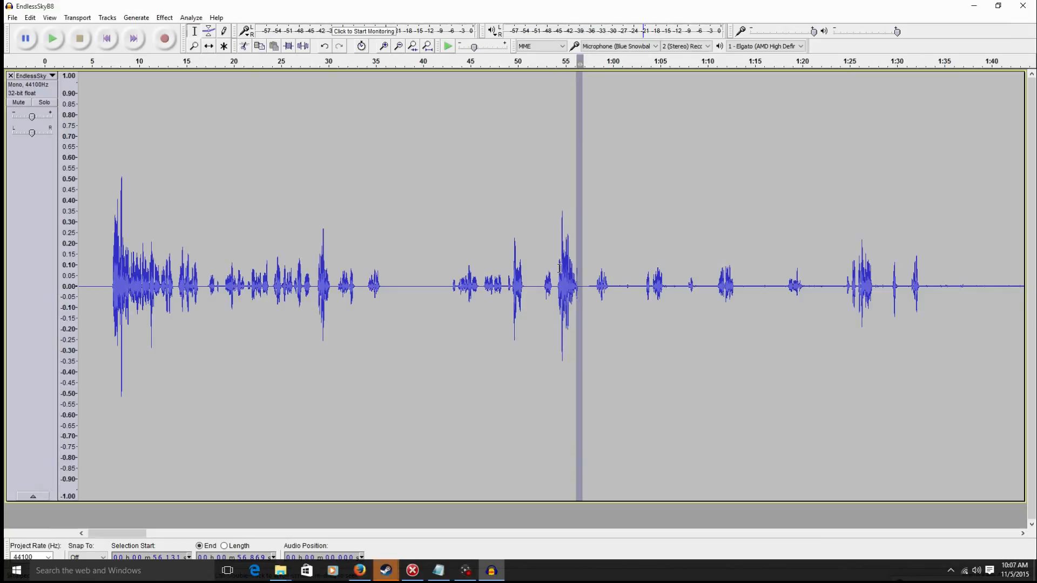
{"action": "left_click", "coordinate": [384, 47]}
{"action": "left_click", "coordinate": [384, 46]}
{"action": "left_click", "coordinate": [383, 46]}
{"action": "left_click", "coordinate": [383, 46]}
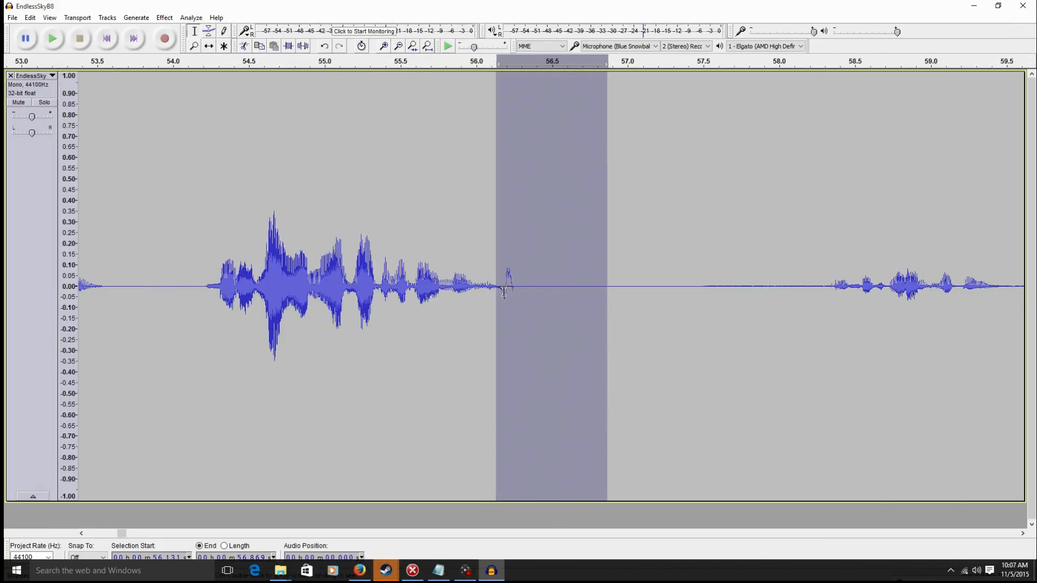
{"action": "left_click_drag", "start_coordinate": [496, 297], "coordinate": [500, 301]}
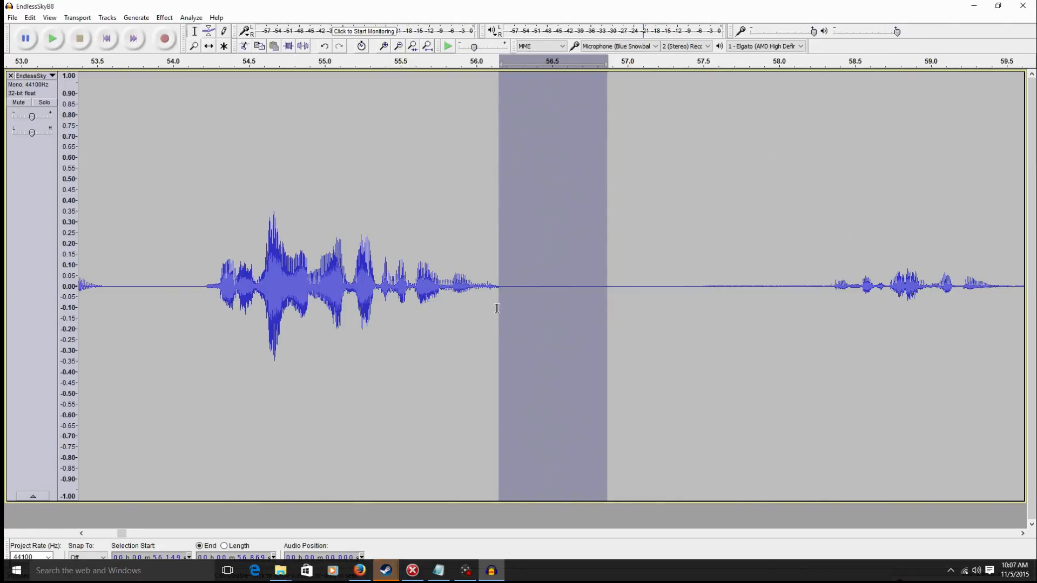
Play the track from about 54.6 seconds to check how the speech ends before the silence.
{"action": "left_click", "coordinate": [269, 277]}
{"action": "key", "text": "space"}
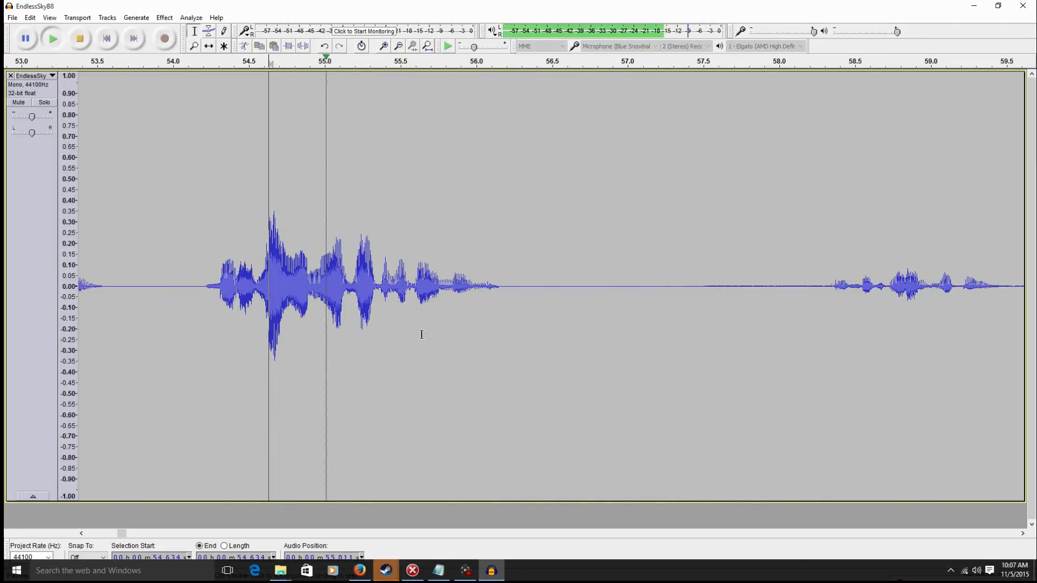
{"action": "key", "text": "space"}
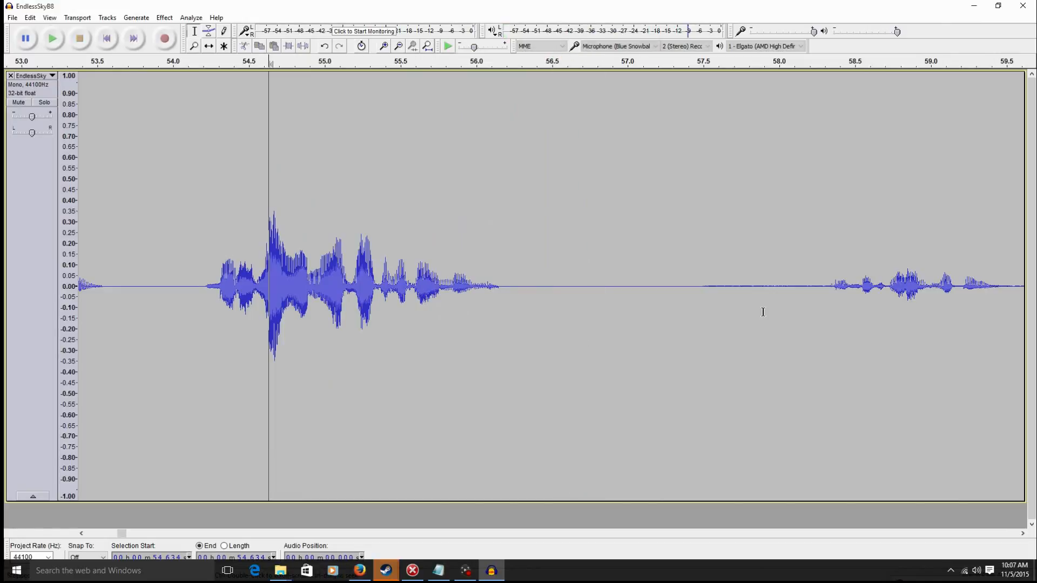
Silence the rest of the pause from about 57.0 to 58.4 seconds, up to the following speech.
{"action": "left_click_drag", "start_coordinate": [624, 296], "coordinate": [834, 341]}
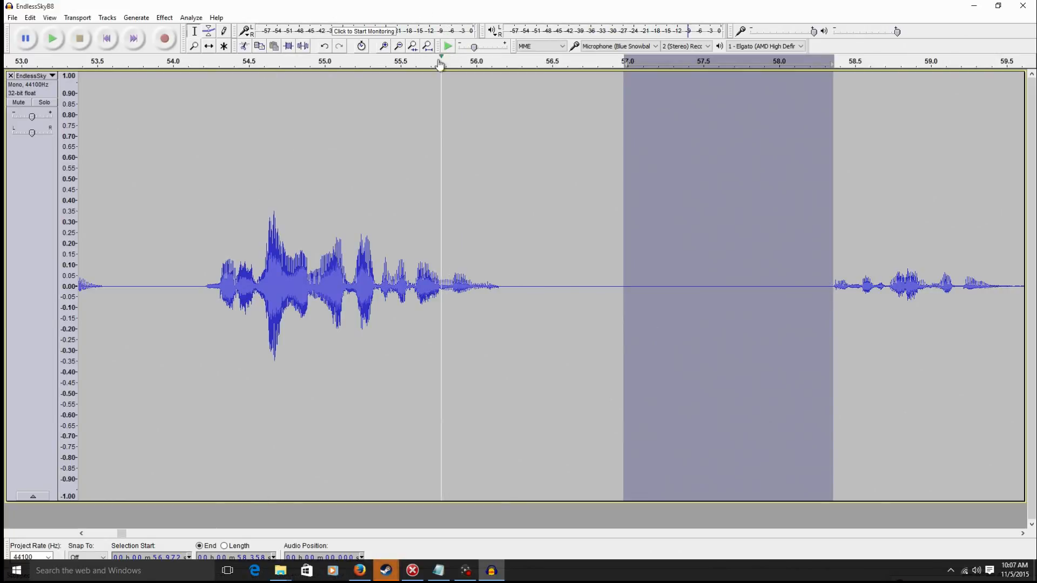
{"action": "left_click", "coordinate": [397, 47]}
{"action": "left_click", "coordinate": [398, 47]}
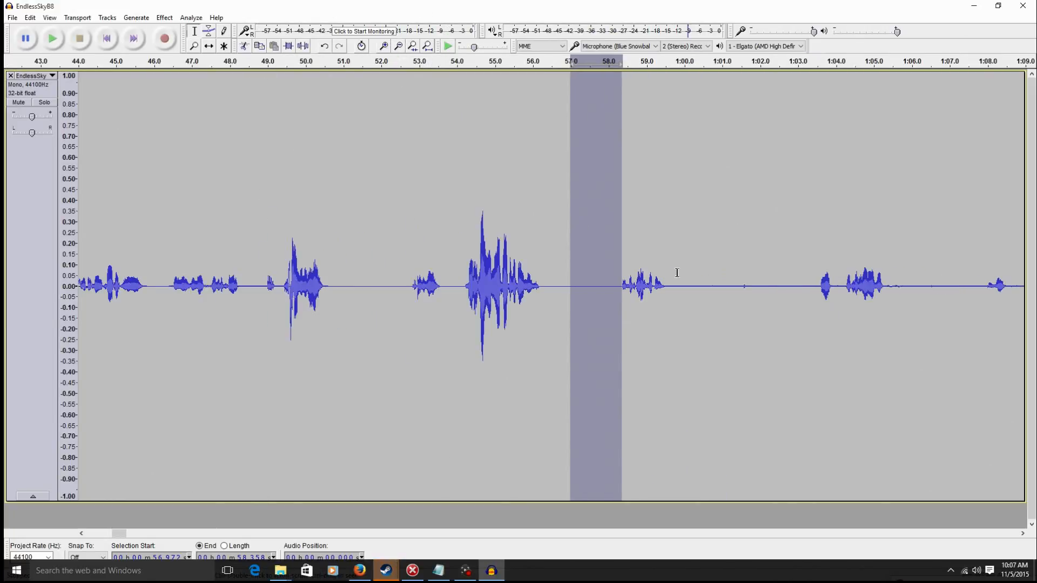
Silence the pauses from about 59.6 seconds to 1:03.5 and from about 1:05.3 to 1:07.9.
{"action": "left_click_drag", "start_coordinate": [668, 283], "coordinate": [816, 329]}
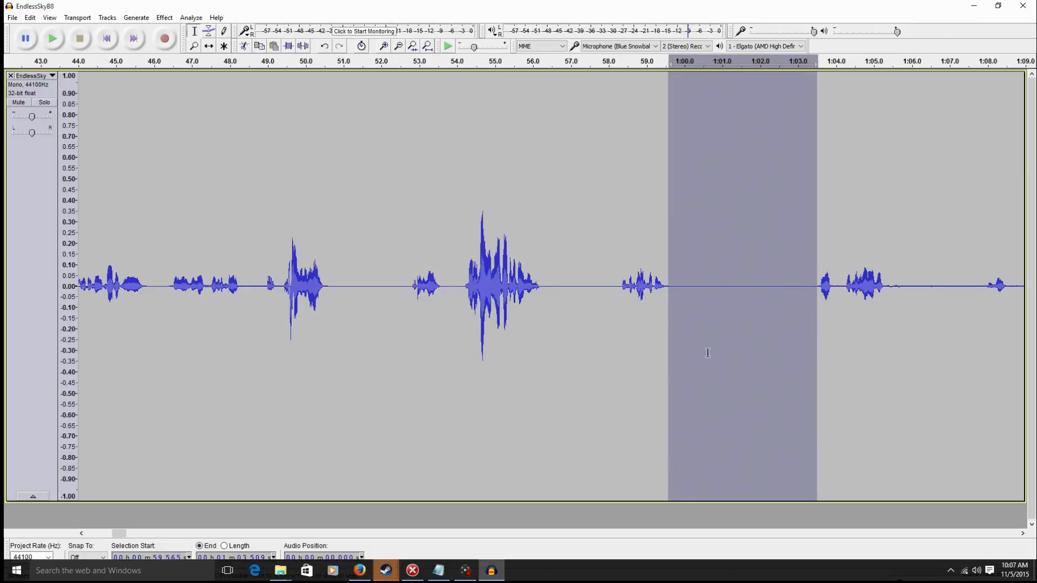
{"action": "left_click_drag", "start_coordinate": [115, 535], "coordinate": [127, 533]}
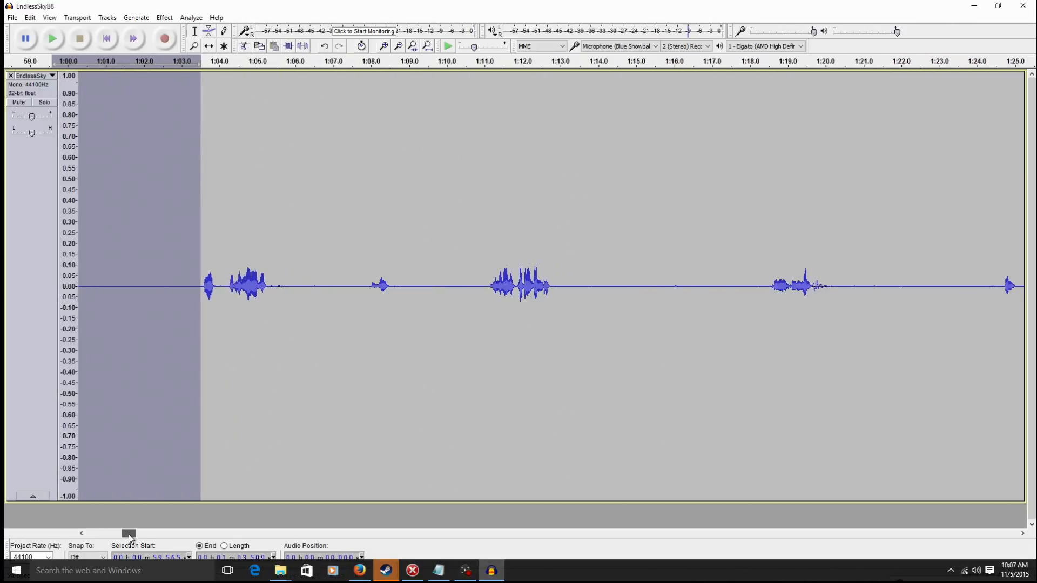
{"action": "left_click_drag", "start_coordinate": [367, 293], "coordinate": [267, 251]}
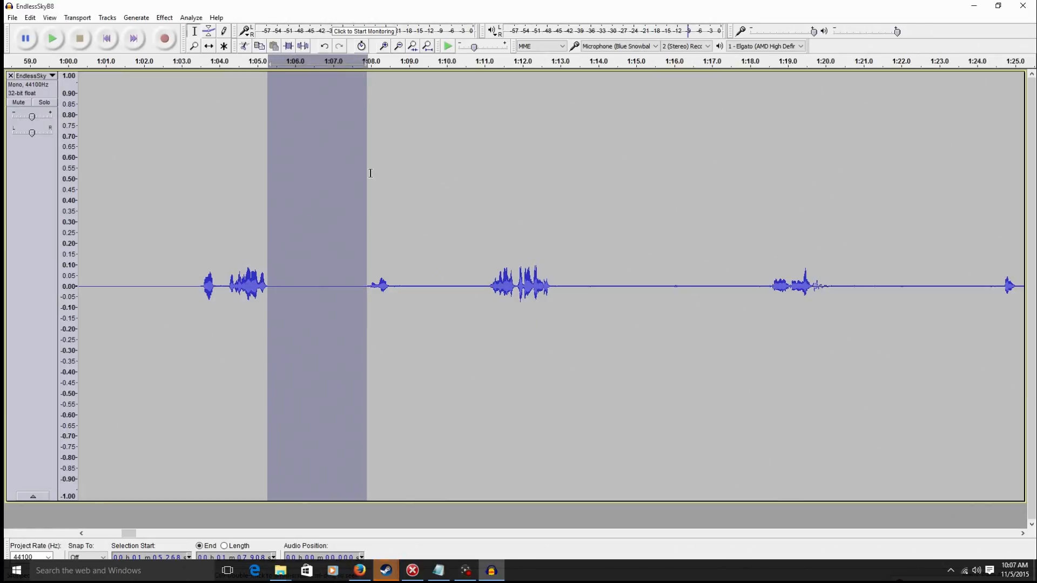
Play around the pause after the short sound near 1:08, then silence about 1:08.5 to 1:11.1 and about 1:12.9 to 1:18.5.
{"action": "left_click", "coordinate": [398, 47]}
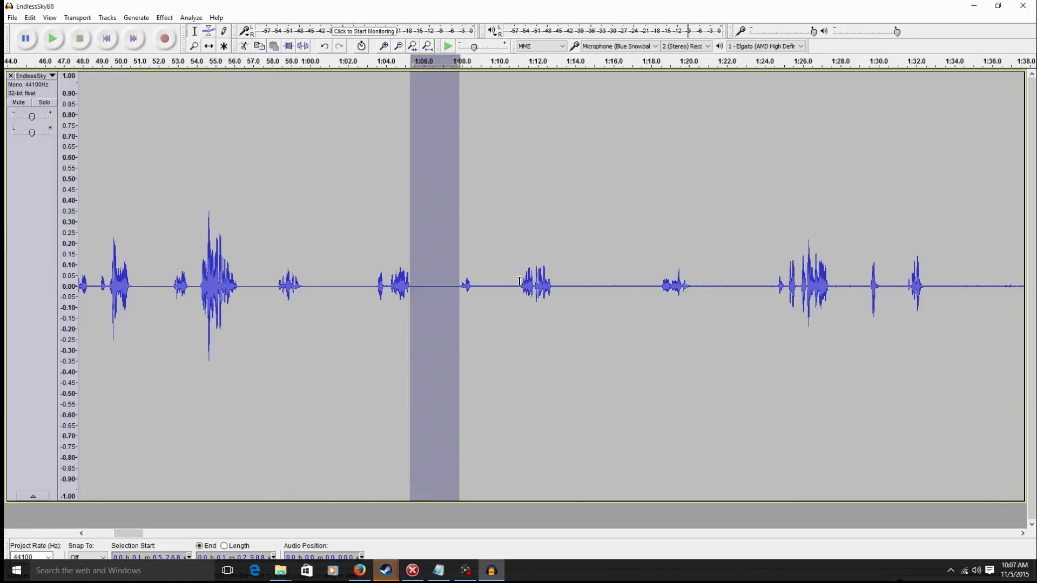
{"action": "left_click_drag", "start_coordinate": [520, 282], "coordinate": [472, 259]}
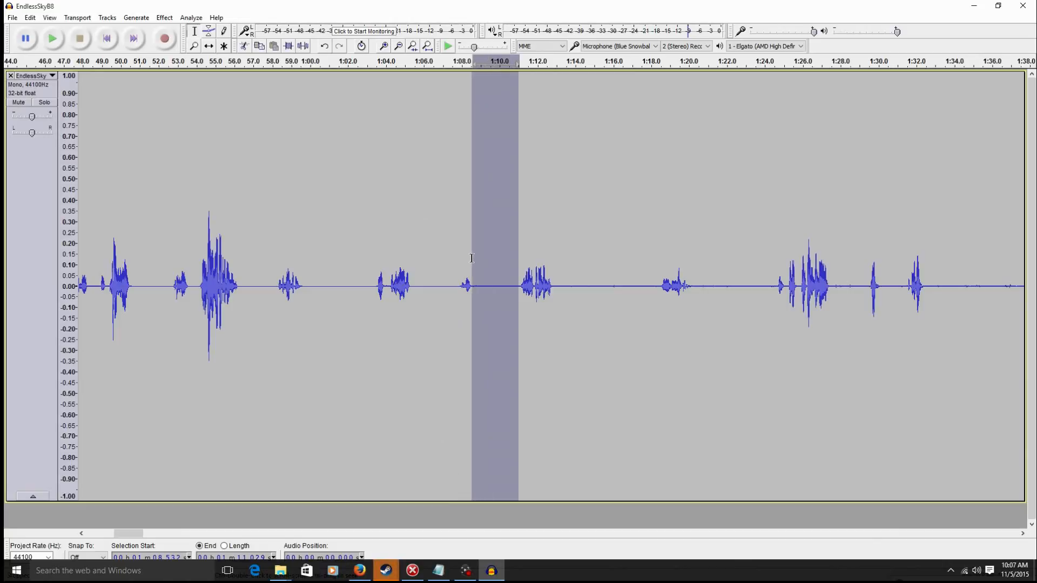
{"action": "key", "text": "space"}
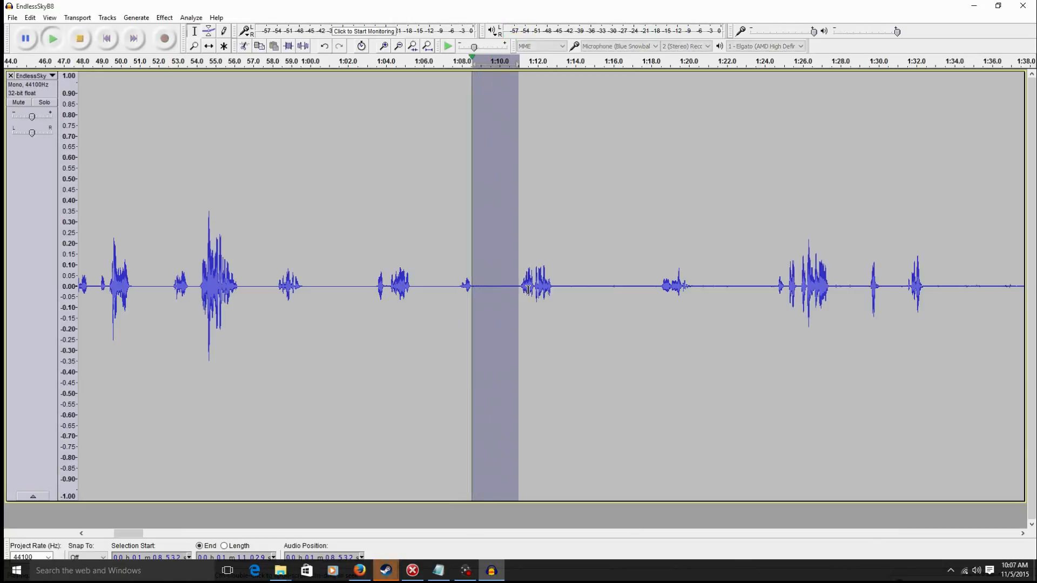
{"action": "left_click", "coordinate": [458, 285]}
{"action": "key", "text": "space"}
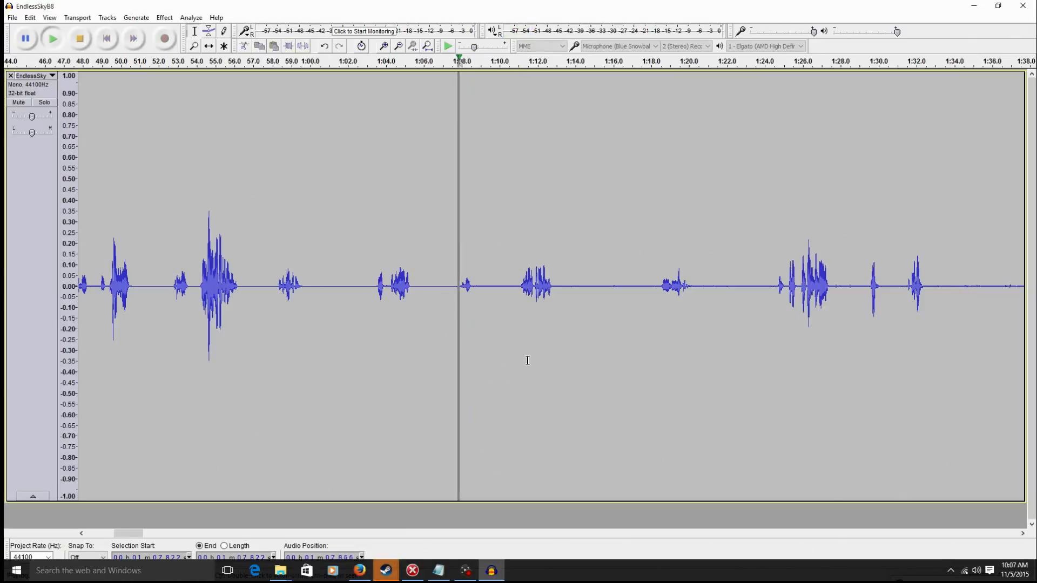
{"action": "key", "text": "space"}
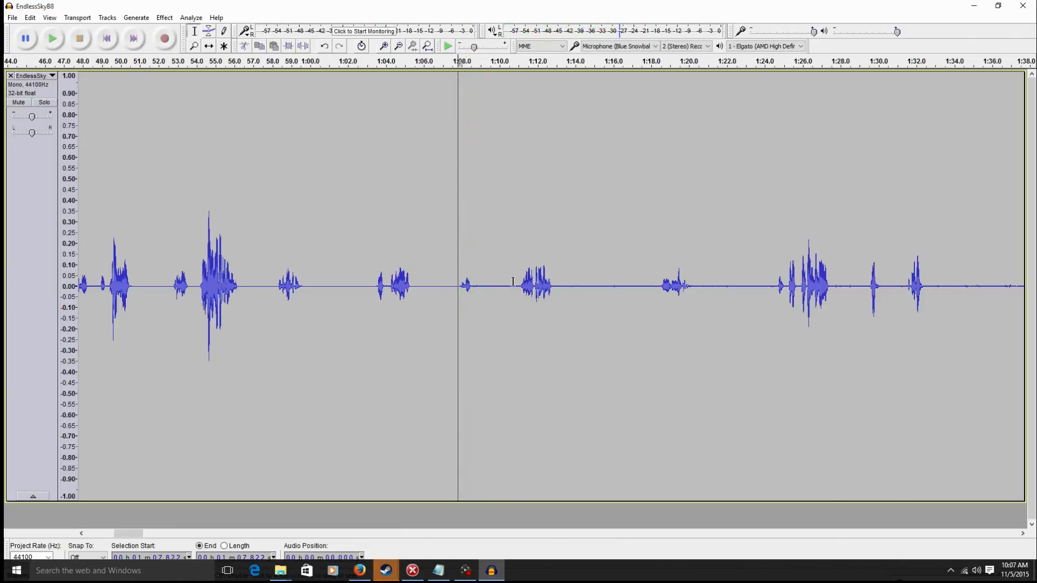
{"action": "left_click_drag", "start_coordinate": [520, 260], "coordinate": [472, 257]}
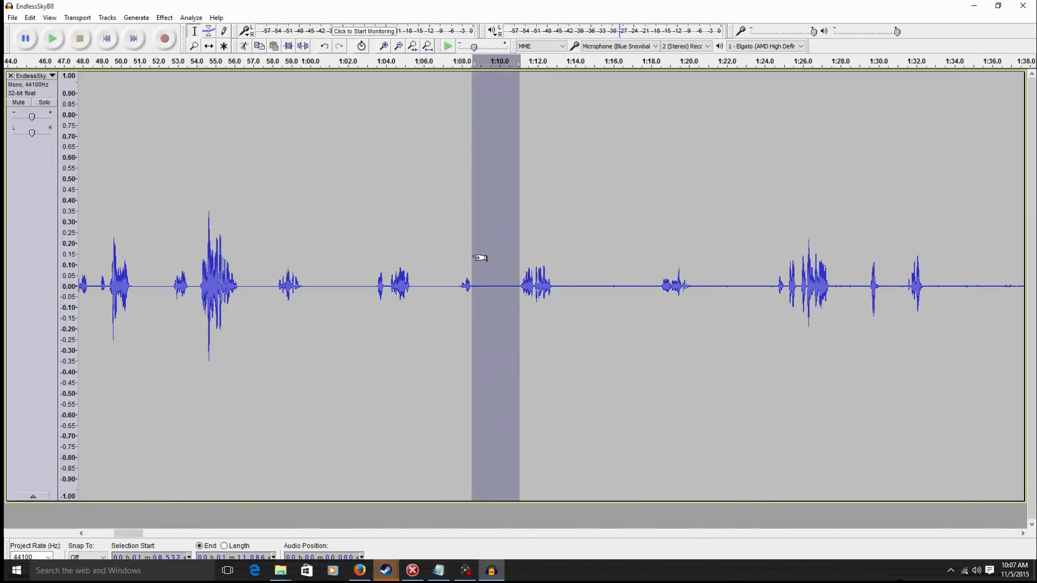
{"action": "left_click_drag", "start_coordinate": [554, 282], "coordinate": [659, 328]}
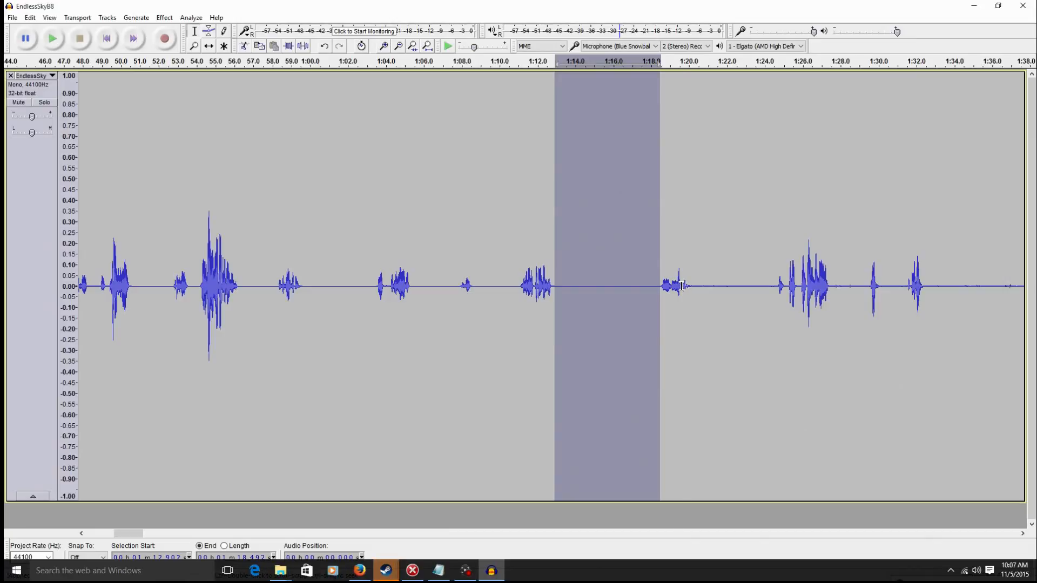
Play the pause from about 1:19.6 to 1:24.6 and silence it, then silence the gap from about 1:27.5 to 1:29.4.
{"action": "left_click_drag", "start_coordinate": [682, 285], "coordinate": [776, 355]}
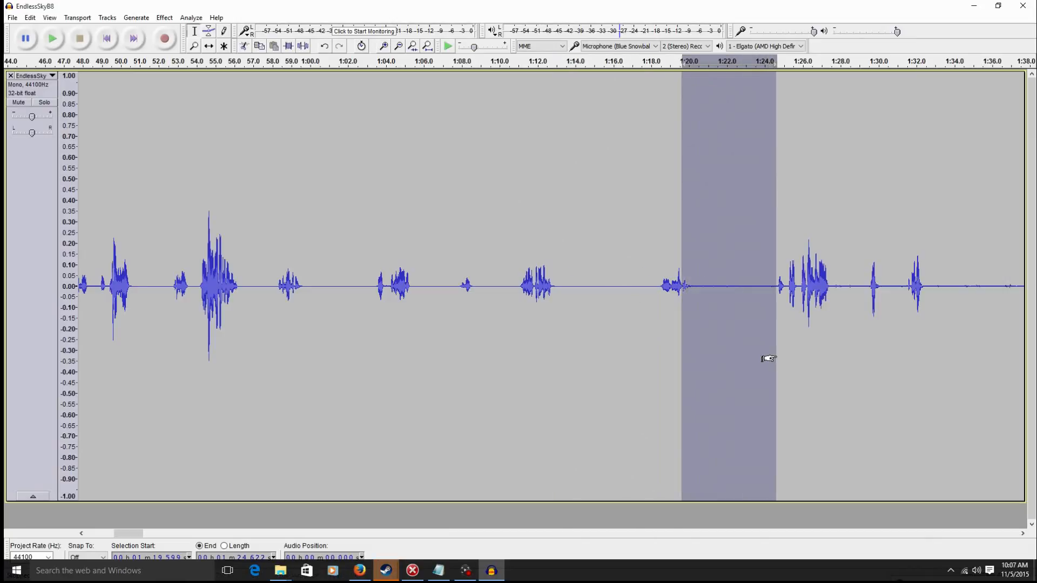
{"action": "key", "text": "space"}
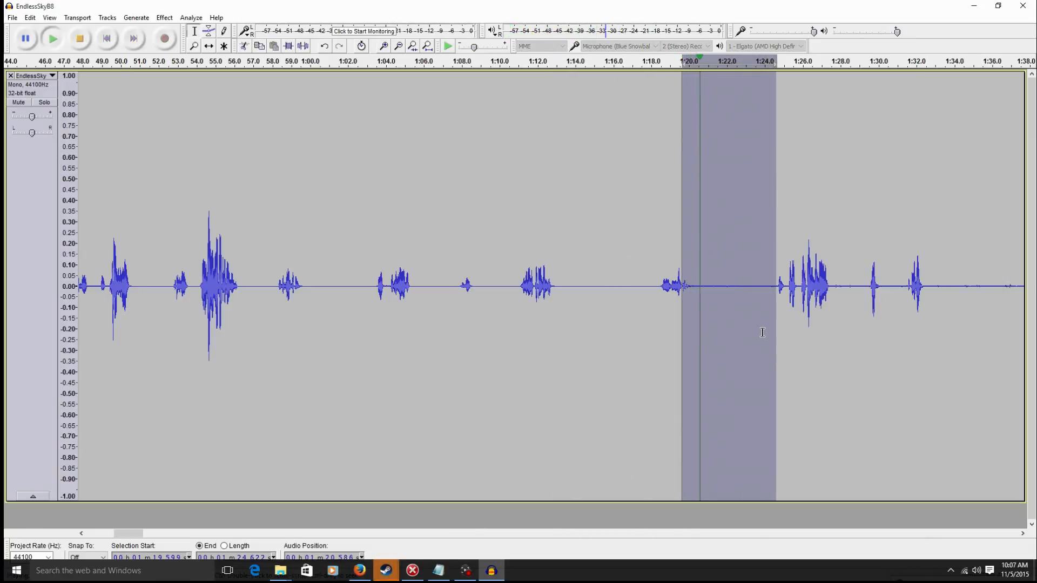
{"action": "key", "text": "space"}
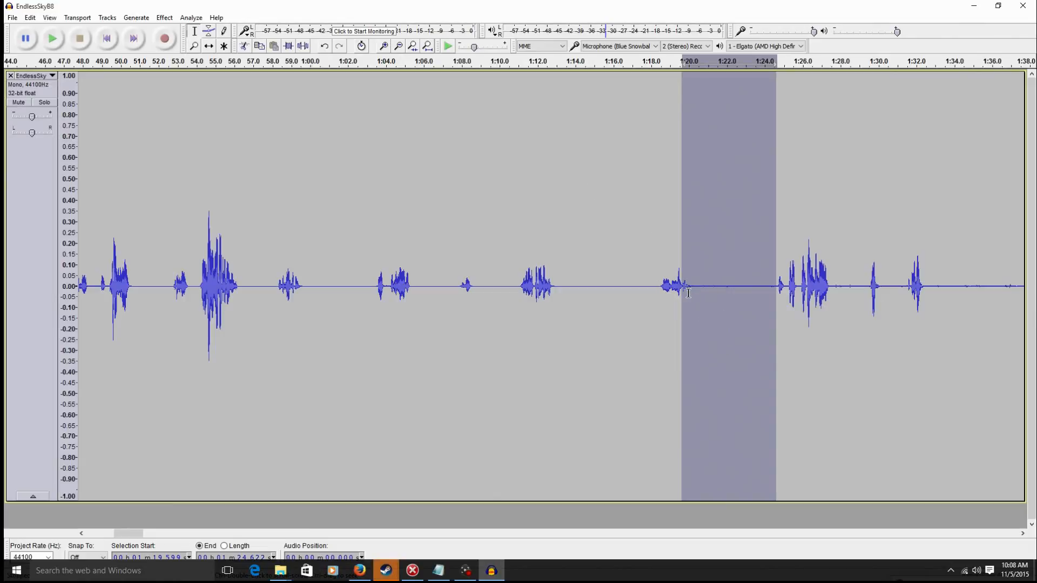
{"action": "left_click", "coordinate": [384, 47]}
{"action": "left_click", "coordinate": [384, 48]}
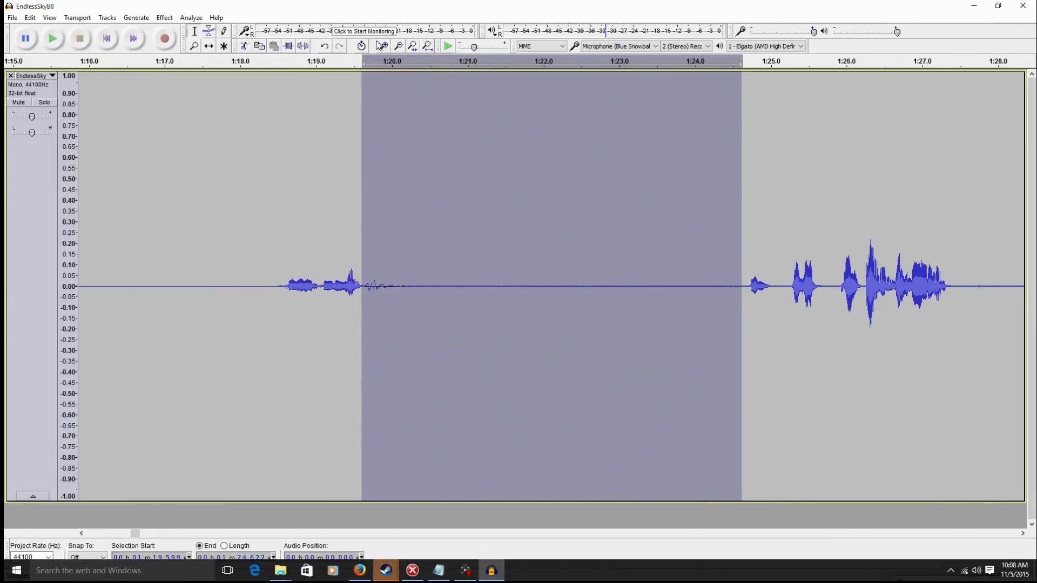
{"action": "left_click", "coordinate": [398, 48]}
{"action": "left_click", "coordinate": [398, 47]}
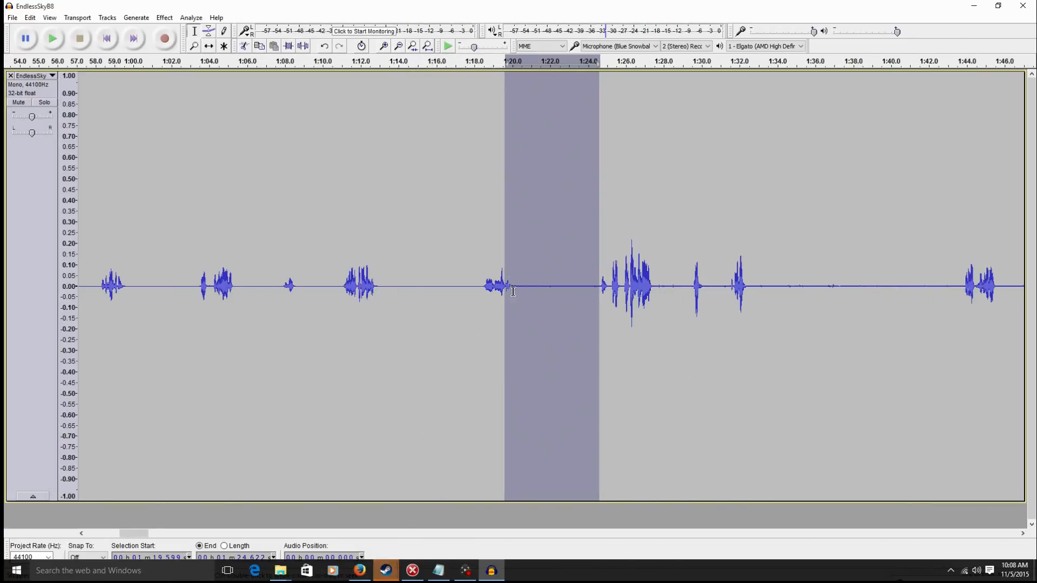
{"action": "key", "text": "ctrl+l"}
{"action": "left_click_drag", "start_coordinate": [690, 289], "coordinate": [655, 258]}
Try silencing the pause from about 1:30.4 to 1:31.6, play from about 1:31.2, and undo that silence.
{"action": "left_click_drag", "start_coordinate": [709, 287], "coordinate": [732, 327]}
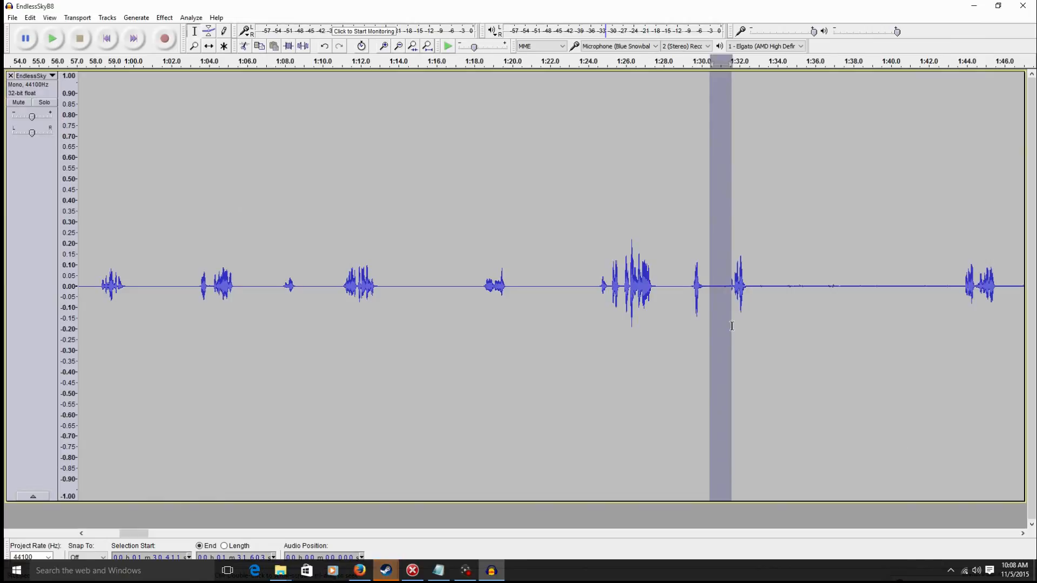
{"action": "left_click", "coordinate": [724, 288]}
{"action": "key", "text": "space"}
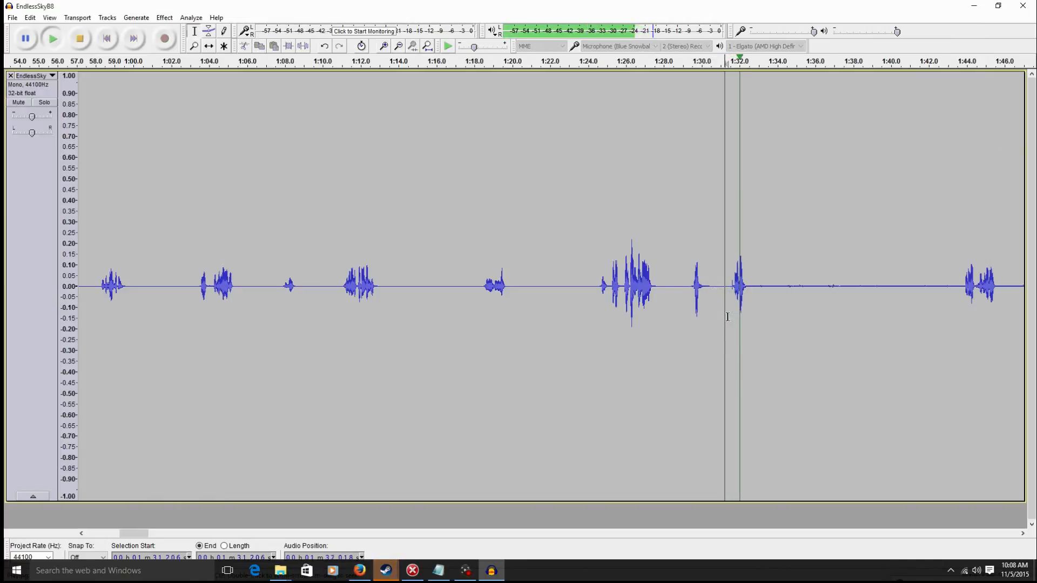
{"action": "key", "text": "space"}
{"action": "left_click", "coordinate": [30, 17]}
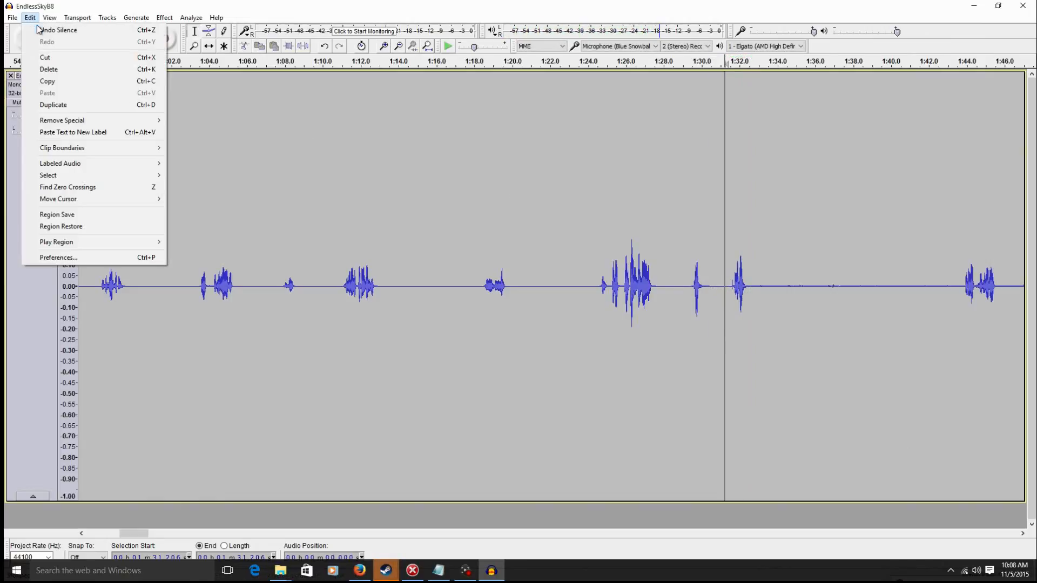
{"action": "left_click", "coordinate": [39, 30]}
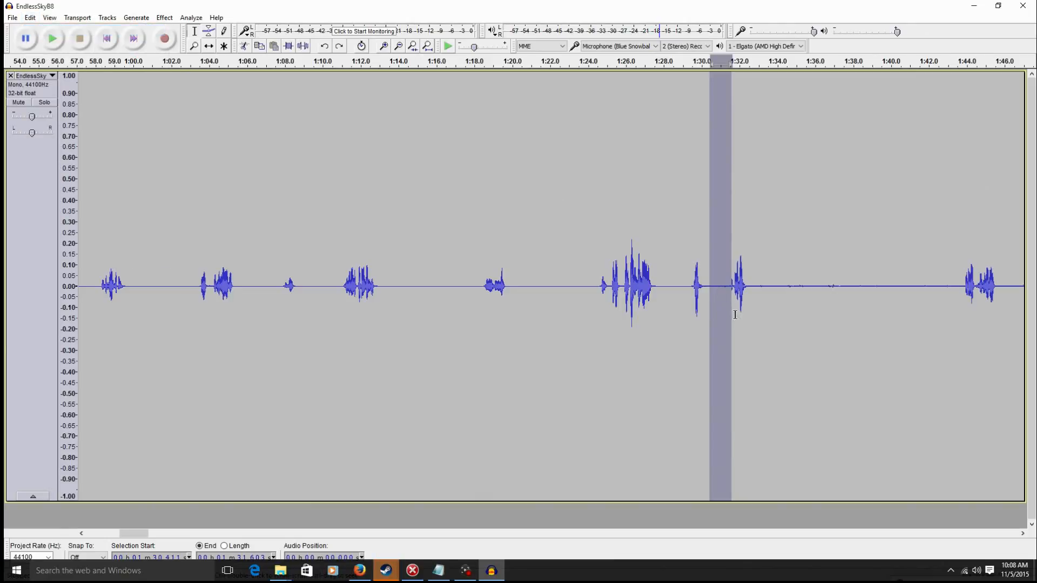
Shorten the selection to about 1:30.4 to 1:31.5, silence it, and play the speech onset from about 1:31.3.
{"action": "left_click_drag", "start_coordinate": [722, 315], "coordinate": [721, 314]}
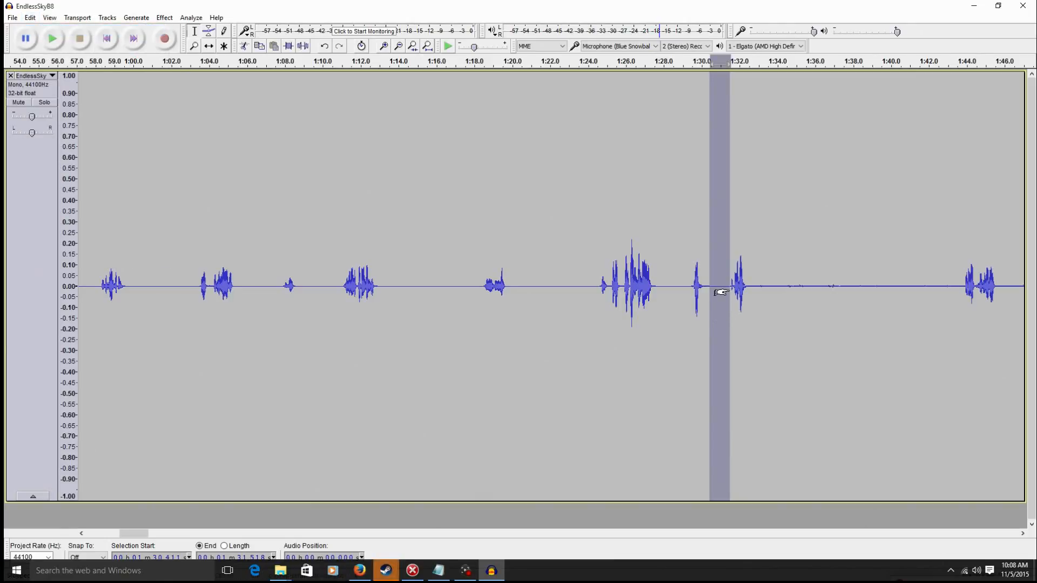
{"action": "left_click", "coordinate": [726, 291]}
{"action": "key", "text": "space"}
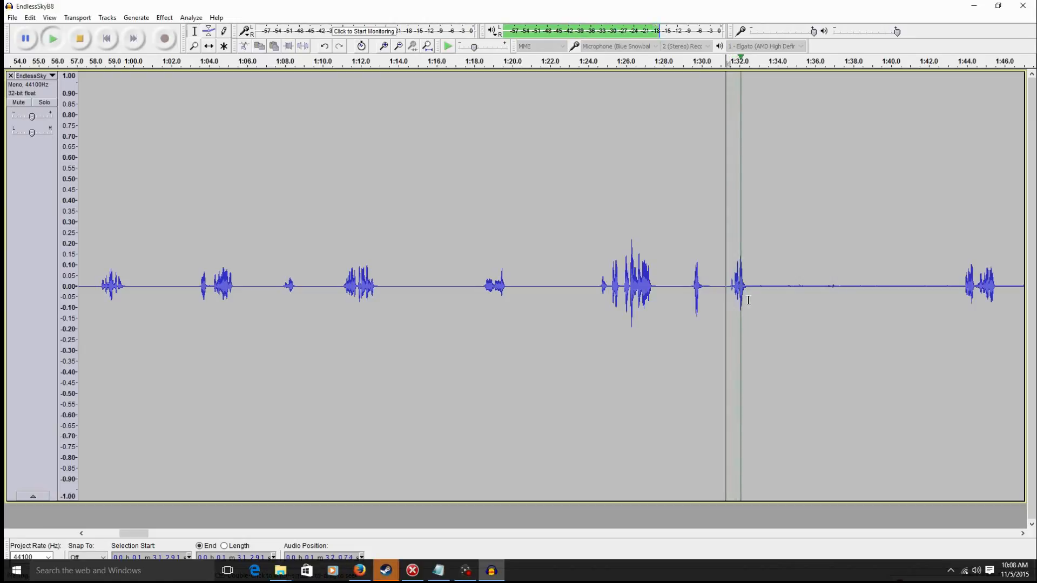
Silence the long pause from about 1:32.7 to 1:43.5 and the noisy tail from about 1:48.2 to 1:49.1.
{"action": "left_click_drag", "start_coordinate": [753, 289], "coordinate": [958, 304]}
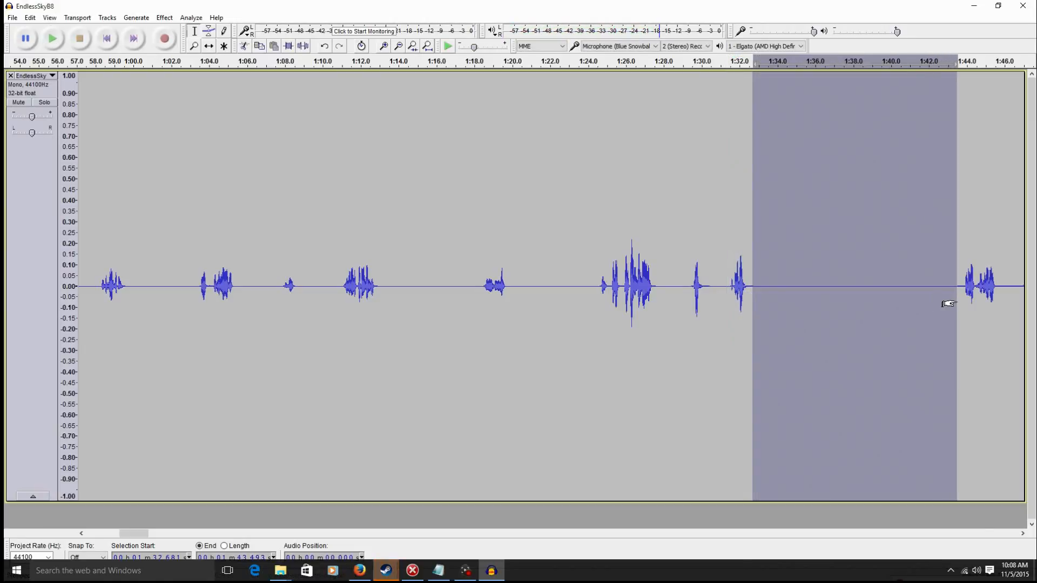
{"action": "left_click_drag", "start_coordinate": [130, 533], "coordinate": [155, 540]}
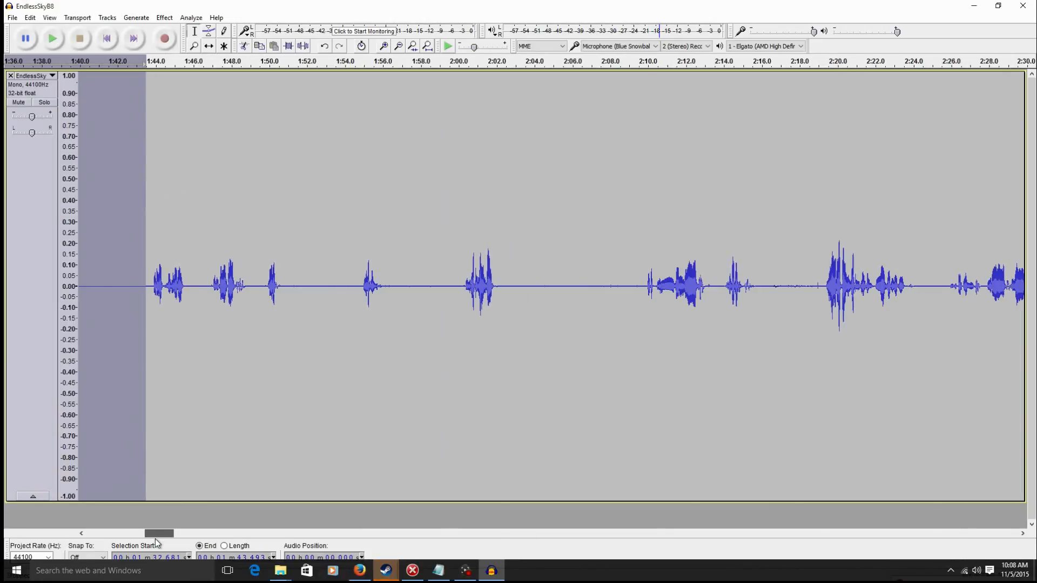
{"action": "left_click_drag", "start_coordinate": [253, 277], "coordinate": [236, 273]}
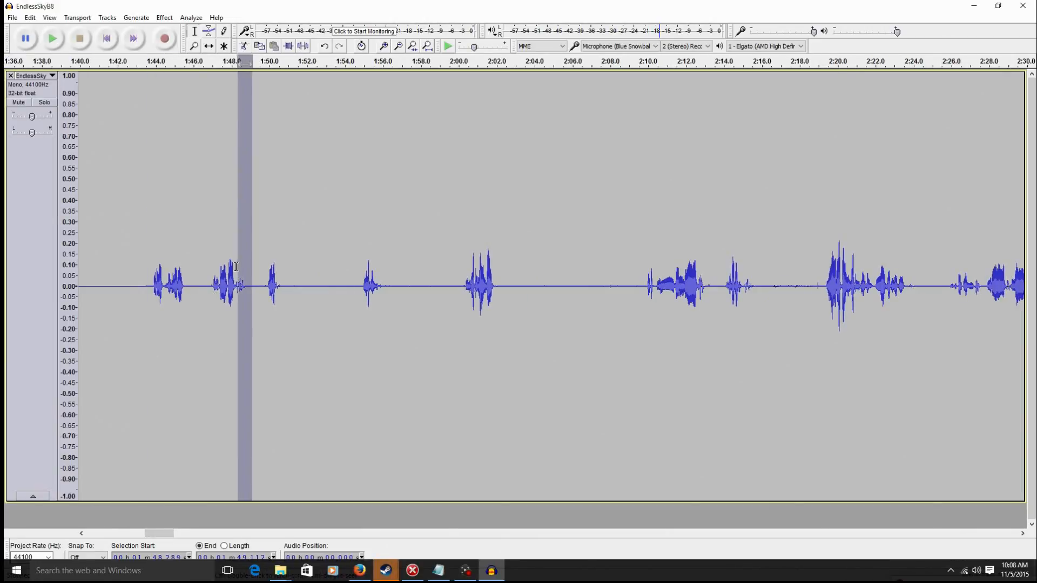
{"action": "key", "text": "space"}
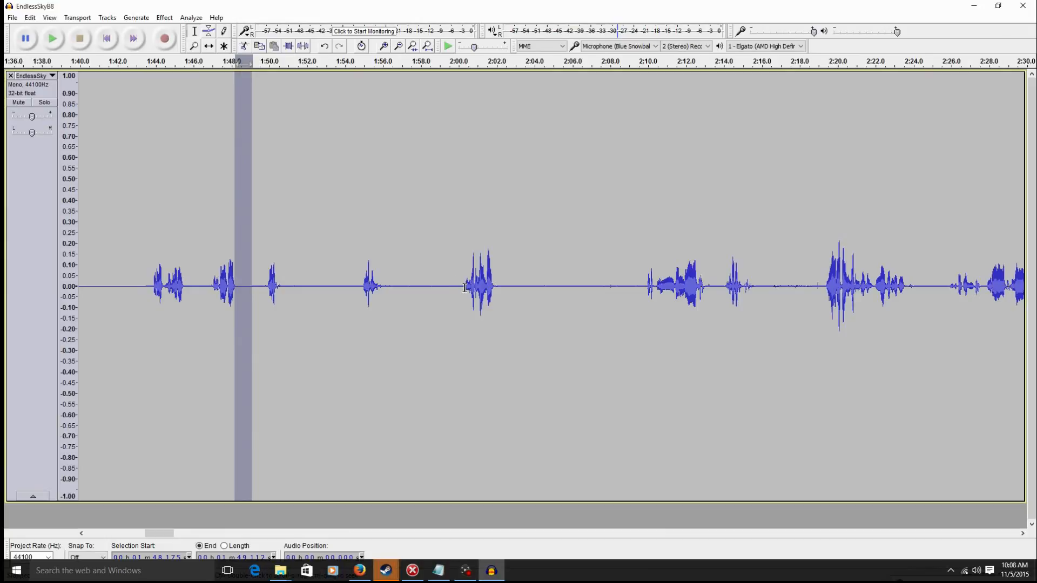
Play and silence the pause from about 1:55.9 to 2:00.3, then silence the one from about 2:02.3 to 2:09.5.
{"action": "left_click_drag", "start_coordinate": [465, 288], "coordinate": [380, 247]}
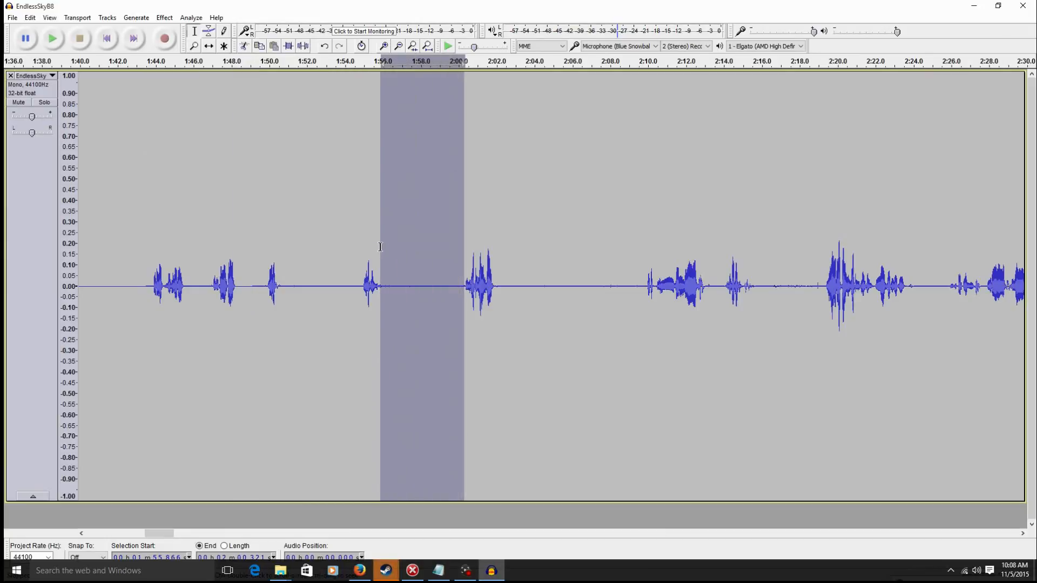
{"action": "key", "text": "space"}
{"action": "key", "text": "space"}
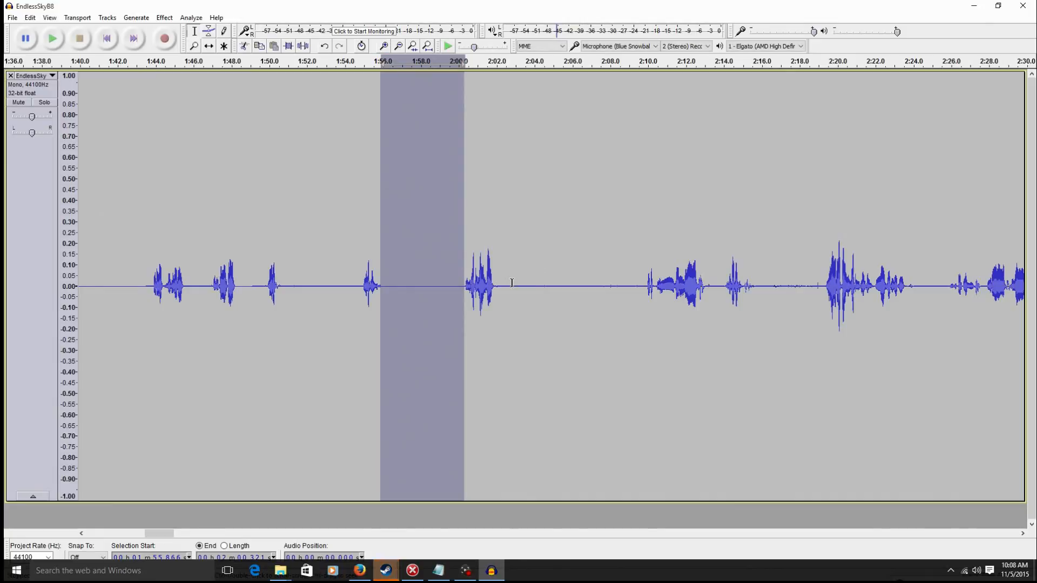
{"action": "left_click_drag", "start_coordinate": [501, 289], "coordinate": [638, 307]}
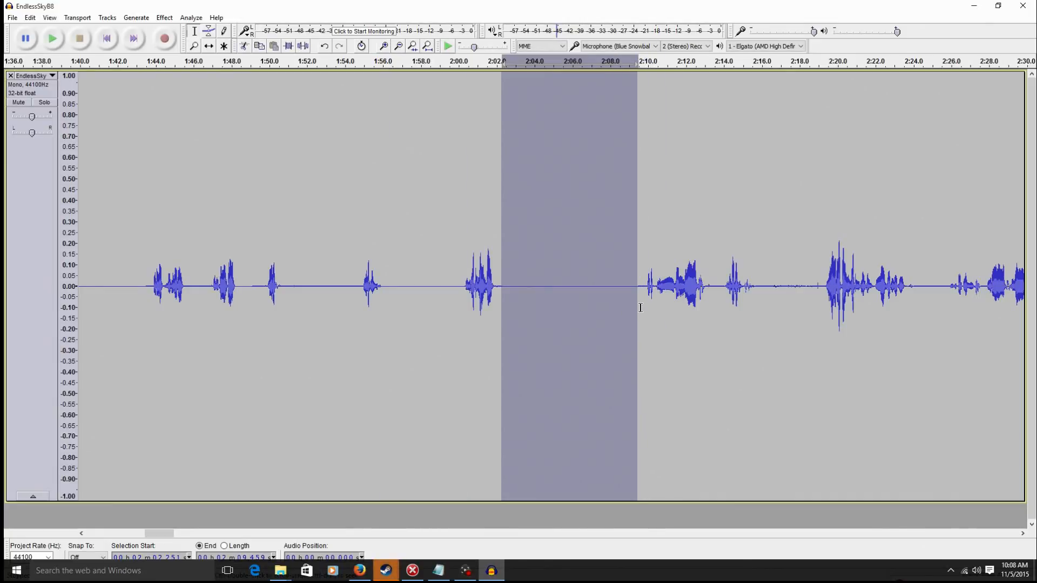
Play and silence the tail from about 2:12.6 to 2:13.8, then check the transition by playing from about 2:10.7.
{"action": "left_click_drag", "start_coordinate": [720, 278], "coordinate": [697, 246]}
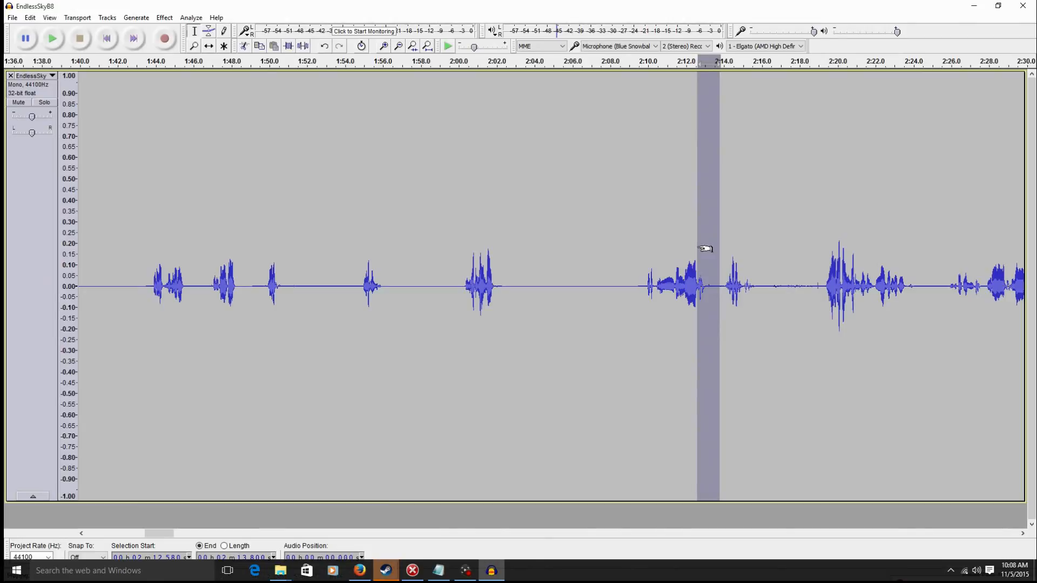
{"action": "key", "text": "space"}
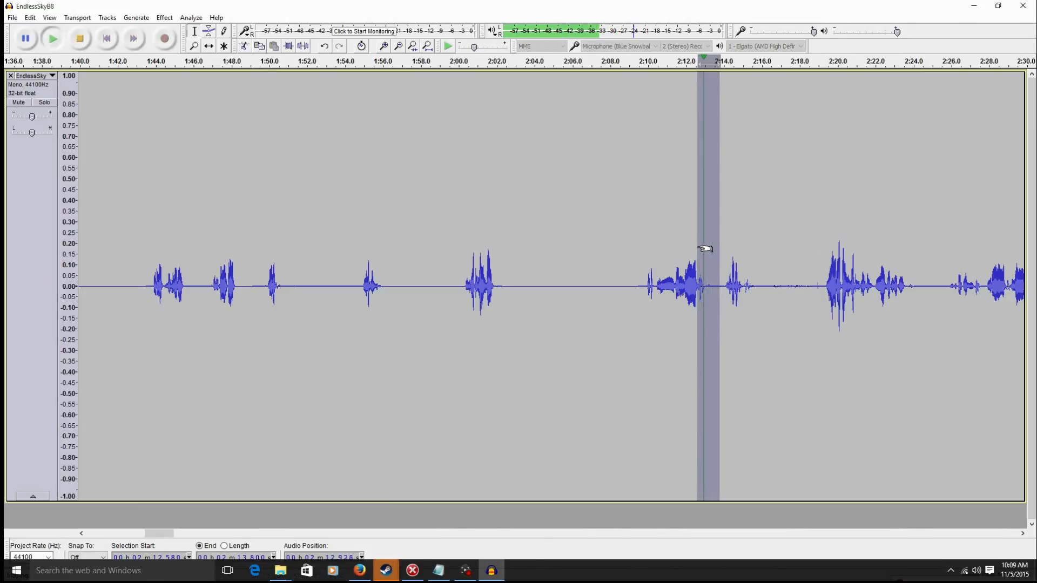
{"action": "key", "text": "ctrl+l"}
{"action": "left_click", "coordinate": [663, 279]}
{"action": "key", "text": "space"}
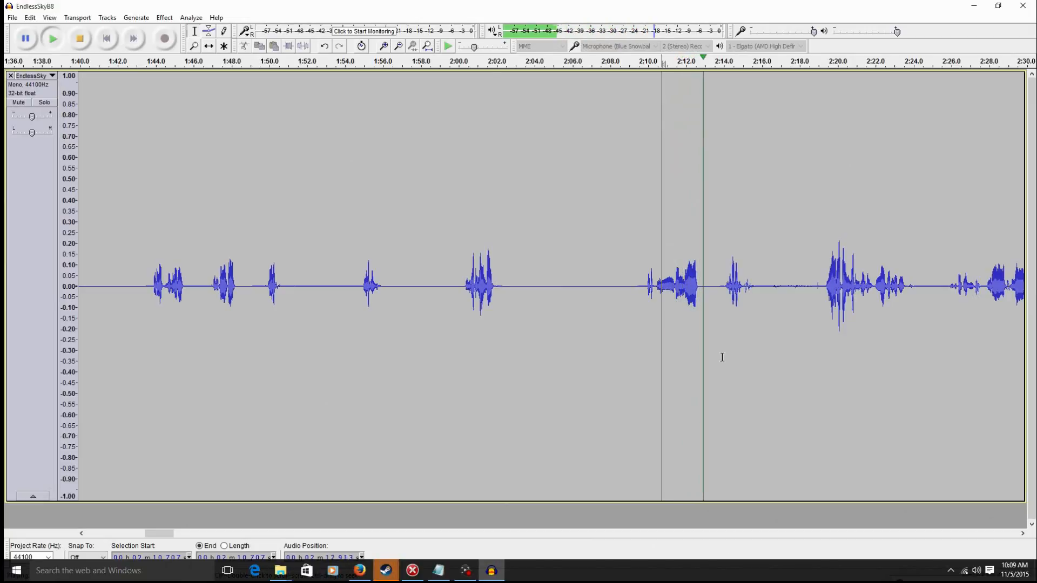
{"action": "key", "text": "space"}
Play the noisy pause from about 2:15.0 to 2:19.1 and silence it.
{"action": "left_click_drag", "start_coordinate": [743, 346], "coordinate": [821, 406]}
{"action": "key", "text": "space"}
{"action": "key", "text": "space"}
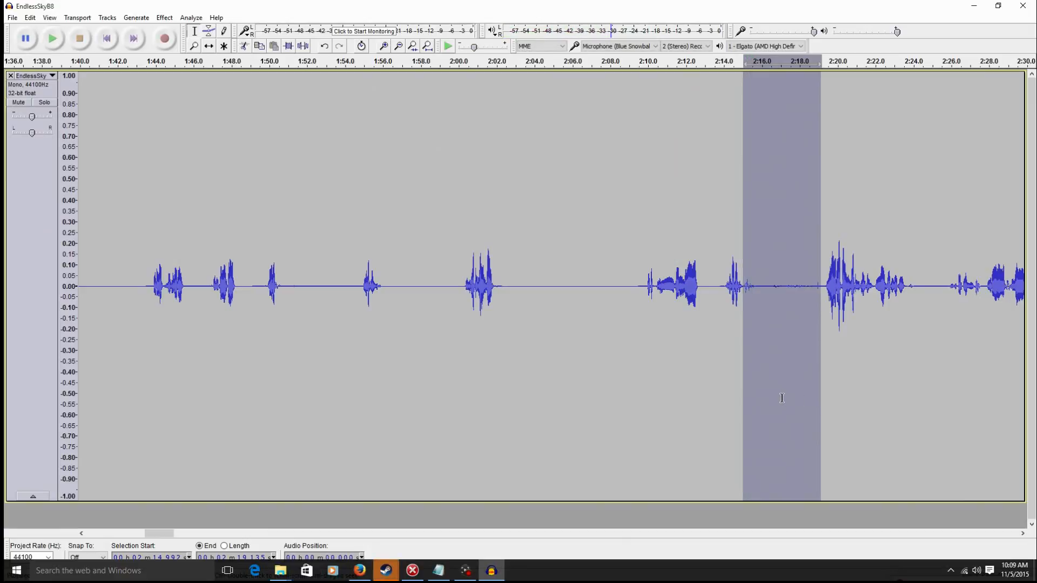
{"action": "key", "text": "ctrl+l"}
Silence the pause just before 2:25.2, then amplify the quiet onset from about 2:25.6 to 2:26.3 by 6.20 dB.
{"action": "left_click_drag", "start_coordinate": [168, 535], "coordinate": [186, 544]}
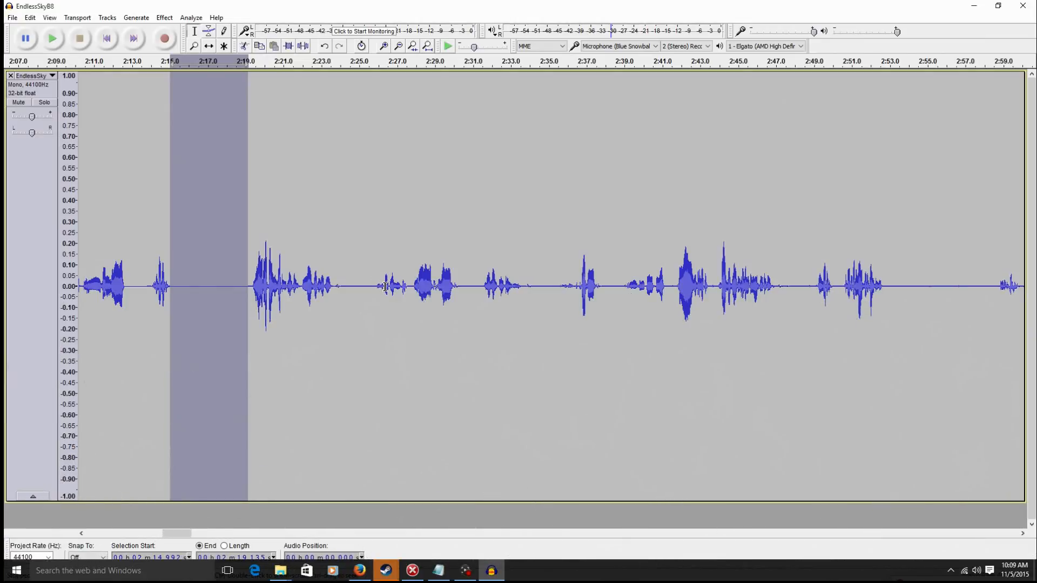
{"action": "mouse_move", "coordinate": [385, 287]}
{"action": "left_mouse_down"}
{"action": "mouse_move", "coordinate": [370, 291]}
{"action": "mouse_move", "coordinate": [383, 301]}
{"action": "left_mouse_up"}
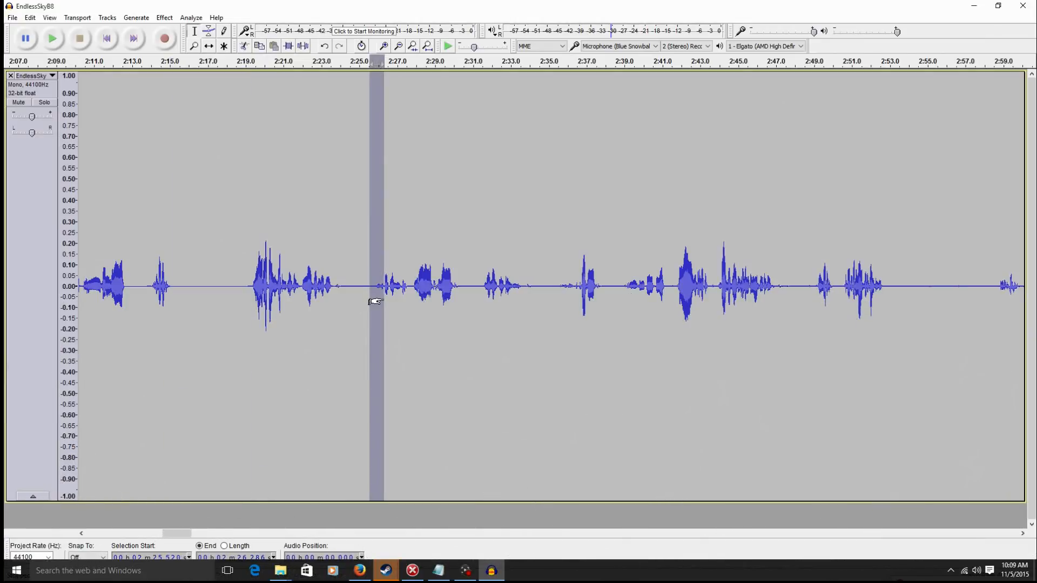
{"action": "key", "text": "space"}
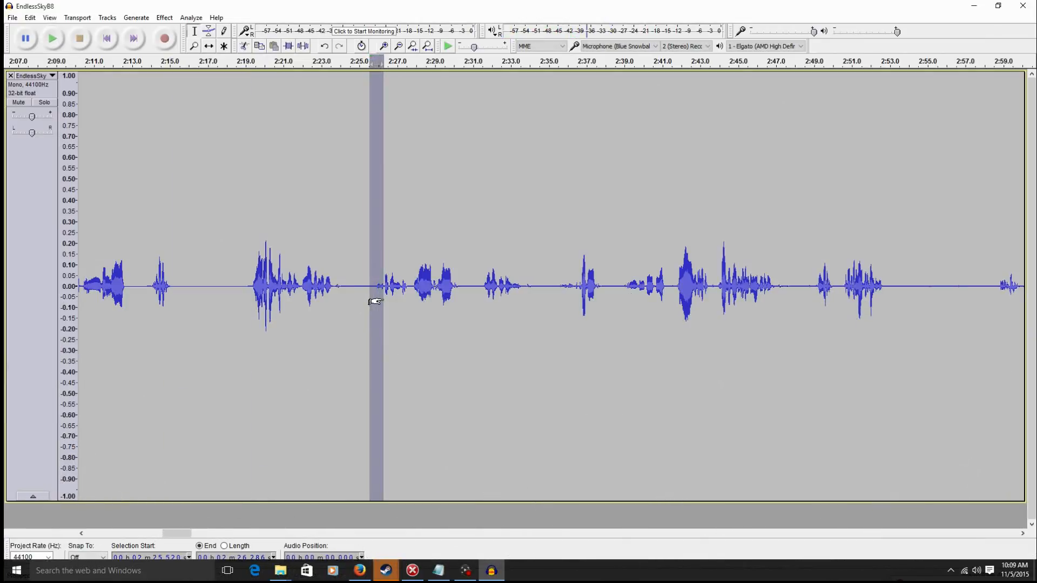
{"action": "key", "text": "space"}
{"action": "left_click_drag", "start_coordinate": [364, 281], "coordinate": [384, 318]}
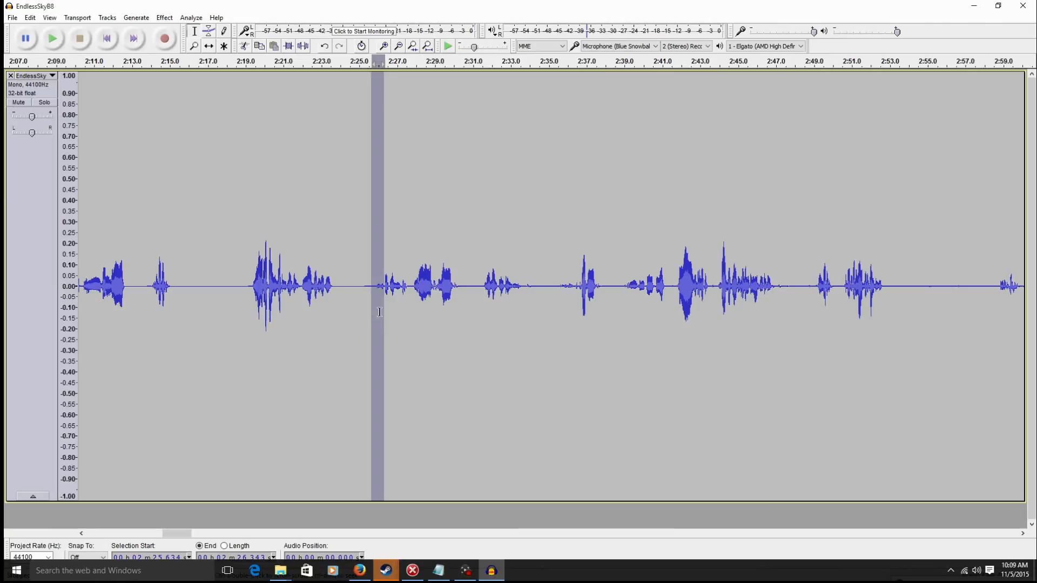
{"action": "left_click", "coordinate": [174, 18]}
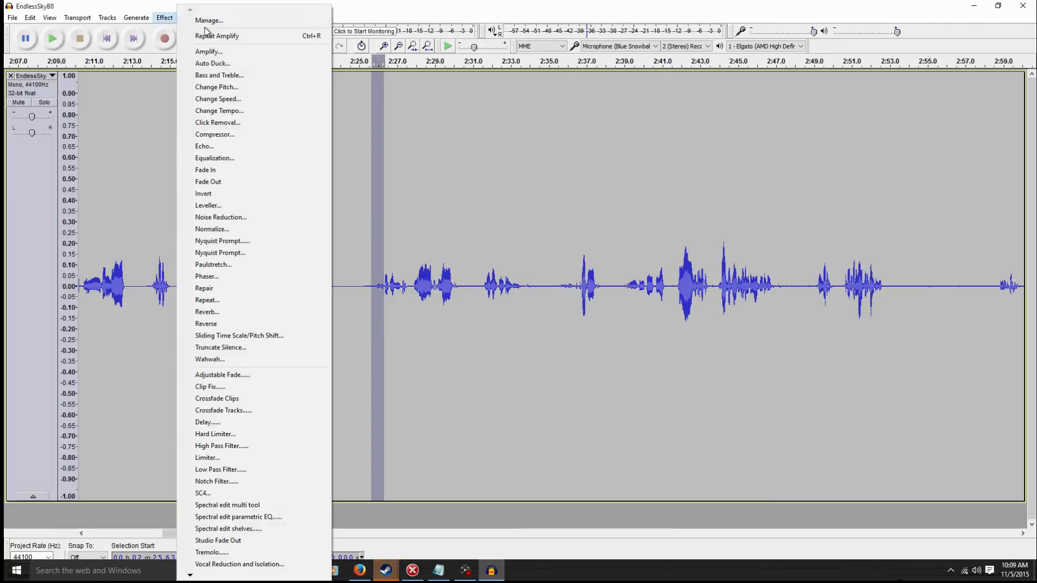
{"action": "left_click", "coordinate": [210, 51]}
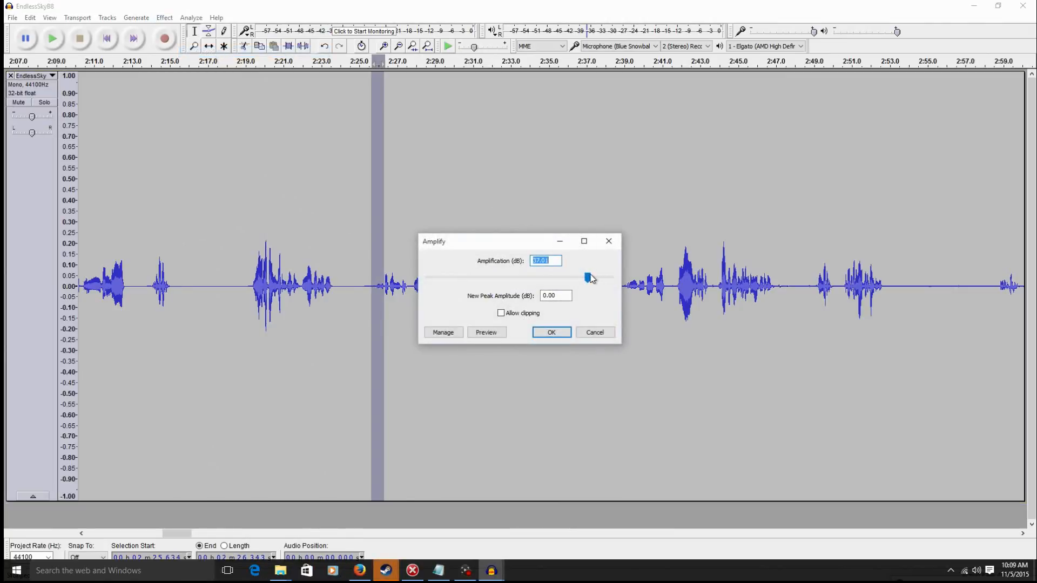
{"action": "left_click_drag", "start_coordinate": [592, 279], "coordinate": [541, 285]}
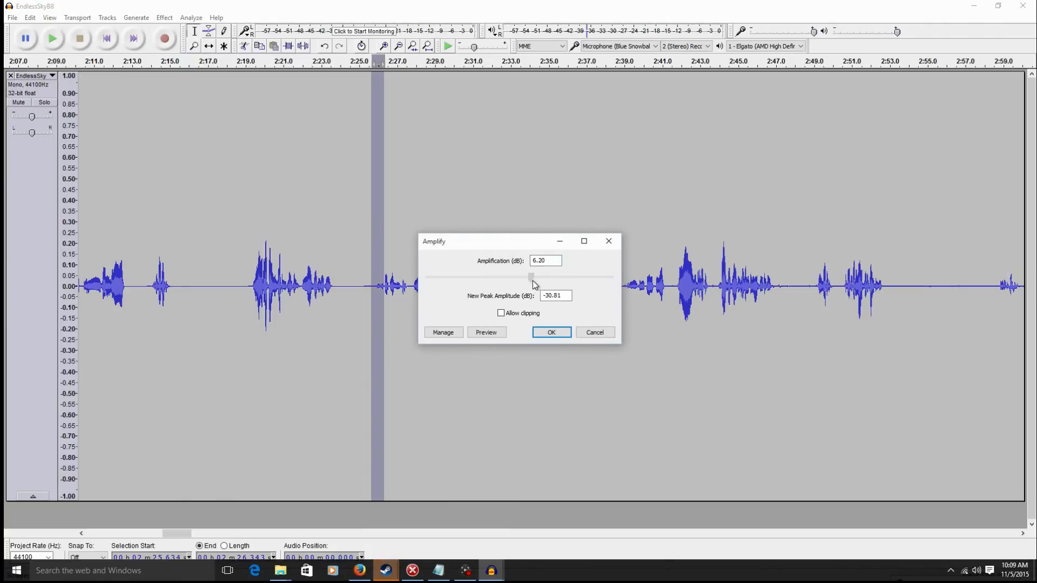
{"action": "left_click", "coordinate": [546, 333]}
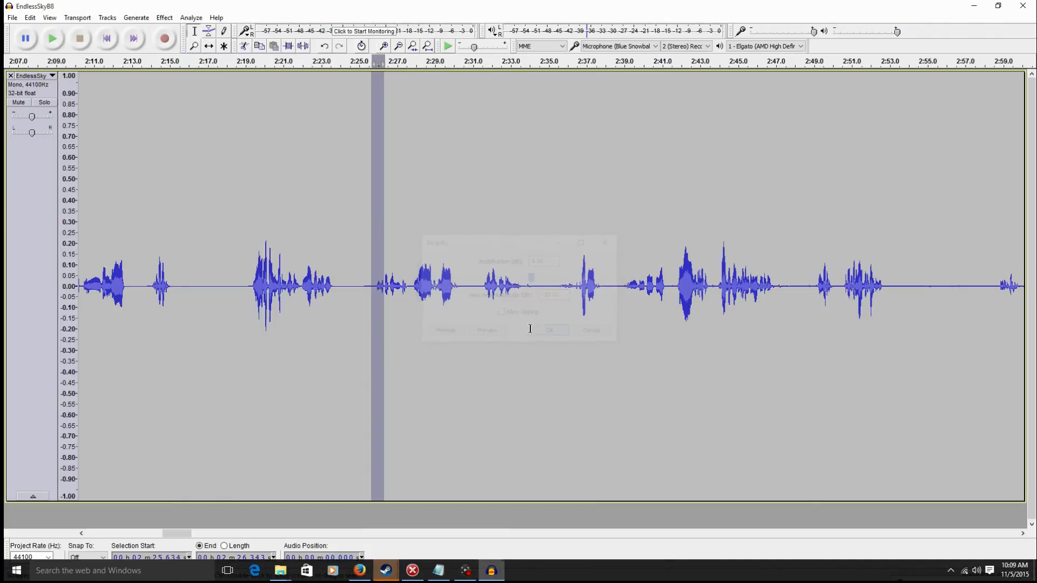
Check the amplified onset by playing from about 2:25.1.
{"action": "left_click", "coordinate": [362, 291]}
{"action": "key", "text": "space"}
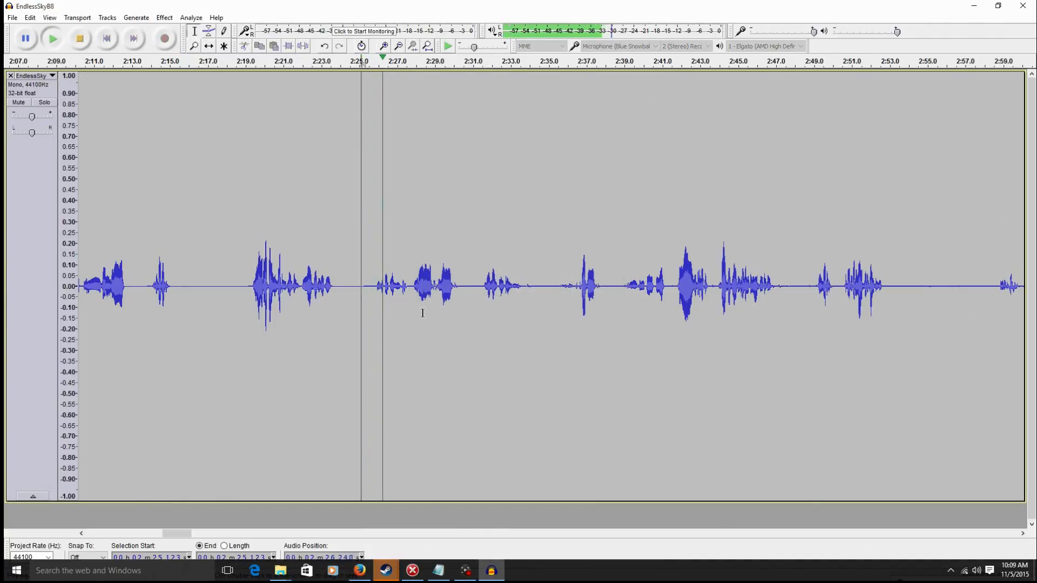
{"action": "key", "text": "space"}
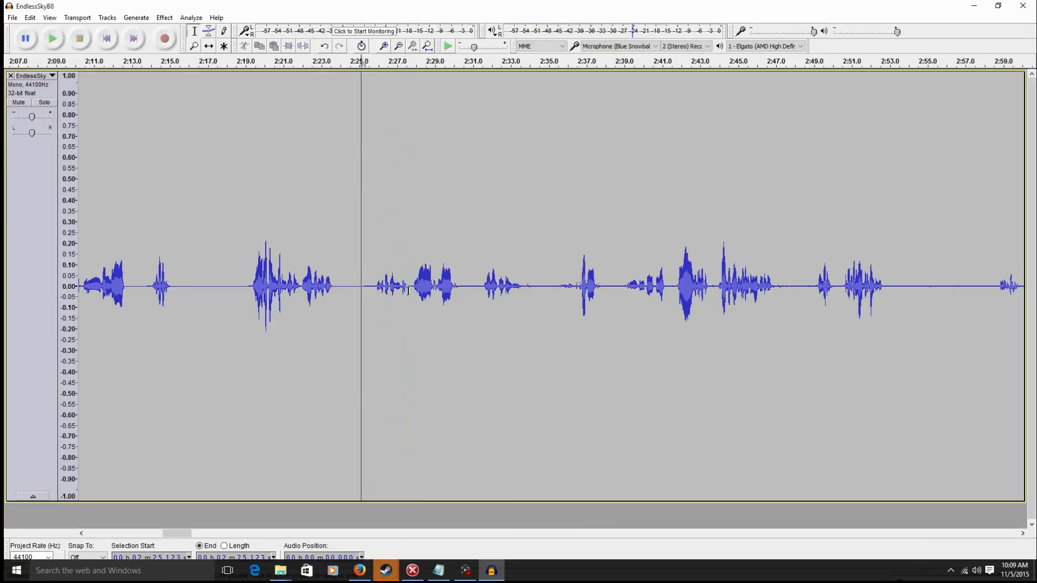
Play and silence the short tail from about 2:27.2 to 2:27.6 and the pause from about 2:30.0 to 2:31.1.
{"action": "left_click_drag", "start_coordinate": [409, 286], "coordinate": [401, 285]}
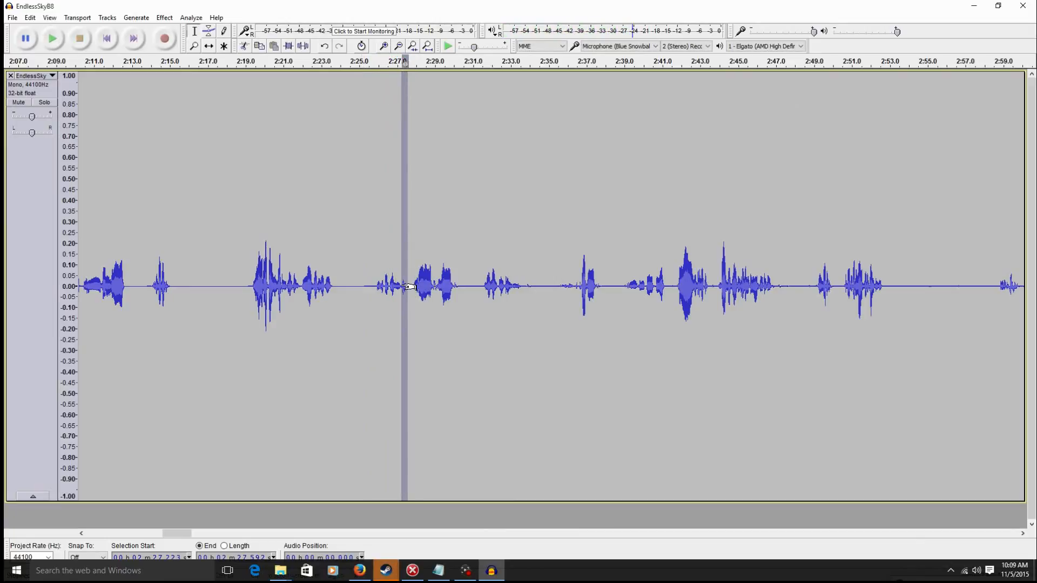
{"action": "key", "text": "space"}
{"action": "left_click_drag", "start_coordinate": [475, 288], "coordinate": [454, 259]}
{"action": "key", "text": "space"}
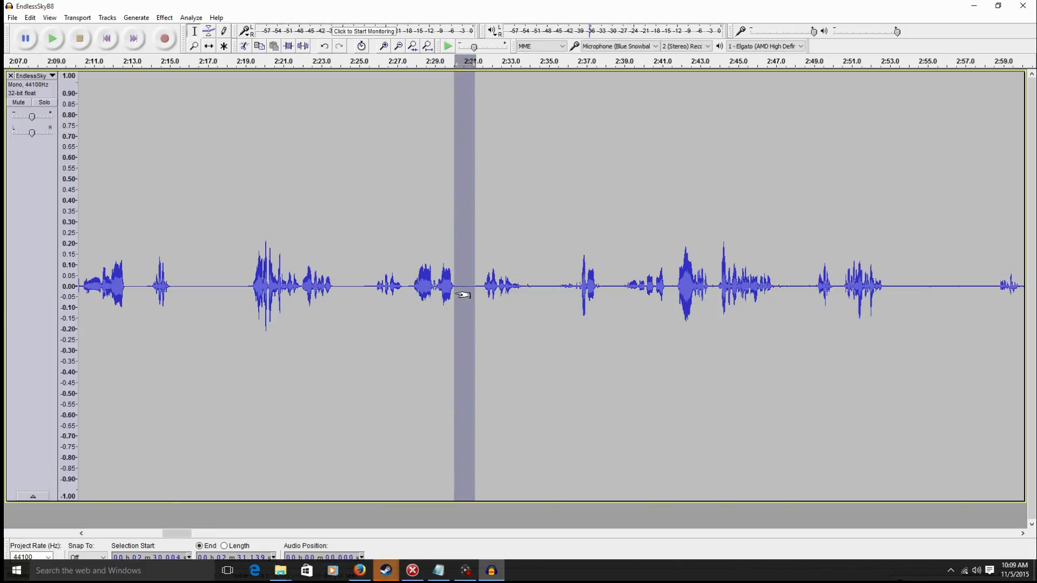
Silence the short gap from about 2:28.9 to 2:29.1 and check the transition by playing from about 2:27.8.
{"action": "left_click_drag", "start_coordinate": [436, 284], "coordinate": [433, 282]}
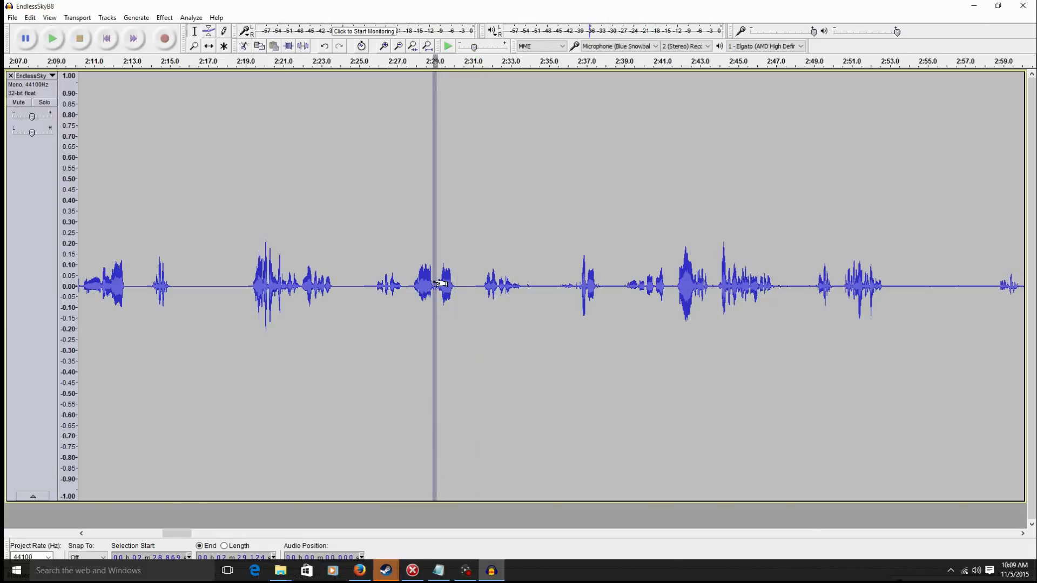
{"action": "key", "text": "space"}
{"action": "key", "text": "space"}
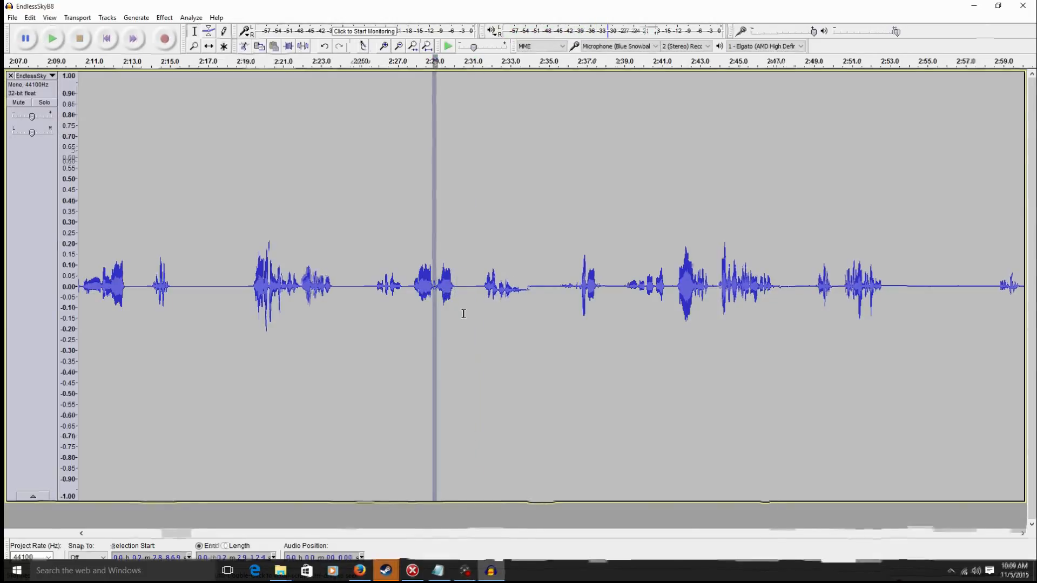
{"action": "key", "text": "ctrl+l"}
{"action": "left_click", "coordinate": [412, 281]}
{"action": "key", "text": "space"}
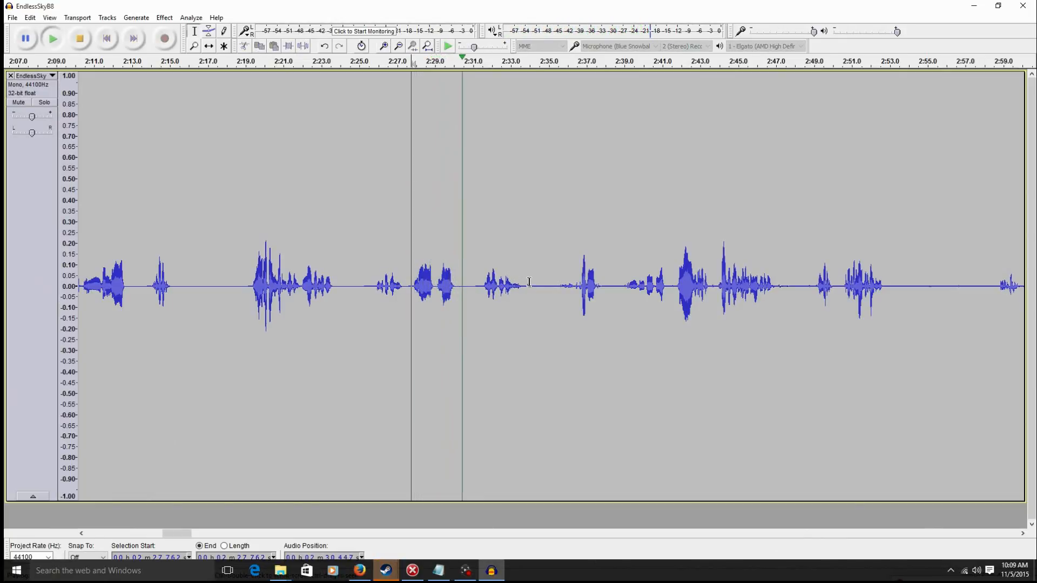
{"action": "key", "text": "space"}
Play the pause from about 2:33.6 to 2:36.3 and silence its first part up to about 2:35.3.
{"action": "left_click_drag", "start_coordinate": [523, 286], "coordinate": [574, 335]}
{"action": "key", "text": "space"}
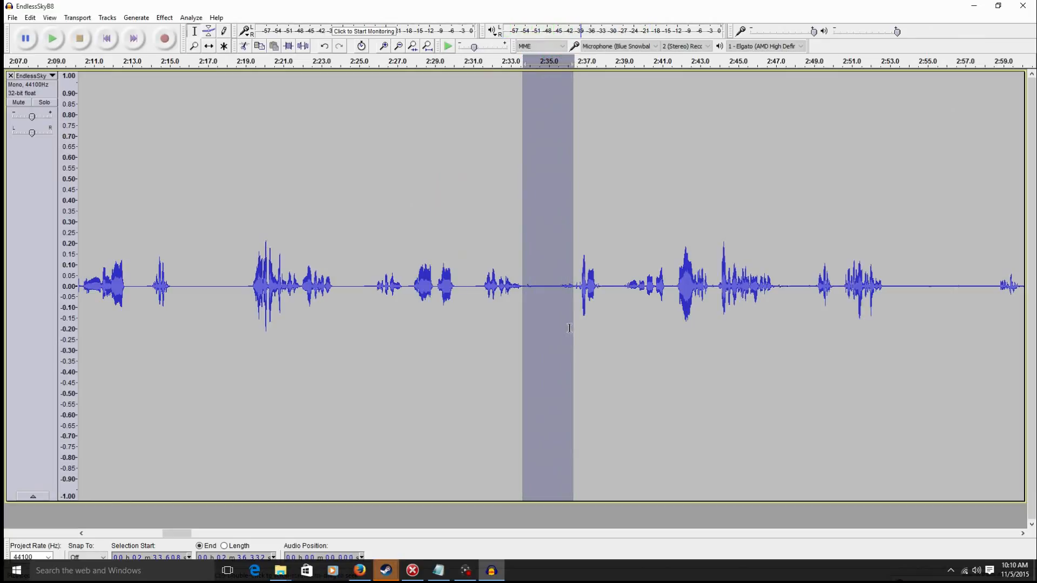
Try amplifying the quiet passage from about 2:35.3 to 2:36.8 by 7.60 dB and play it from about 2:35.2.
{"action": "left_click_drag", "start_coordinate": [560, 295], "coordinate": [582, 330]}
{"action": "key", "text": "space"}
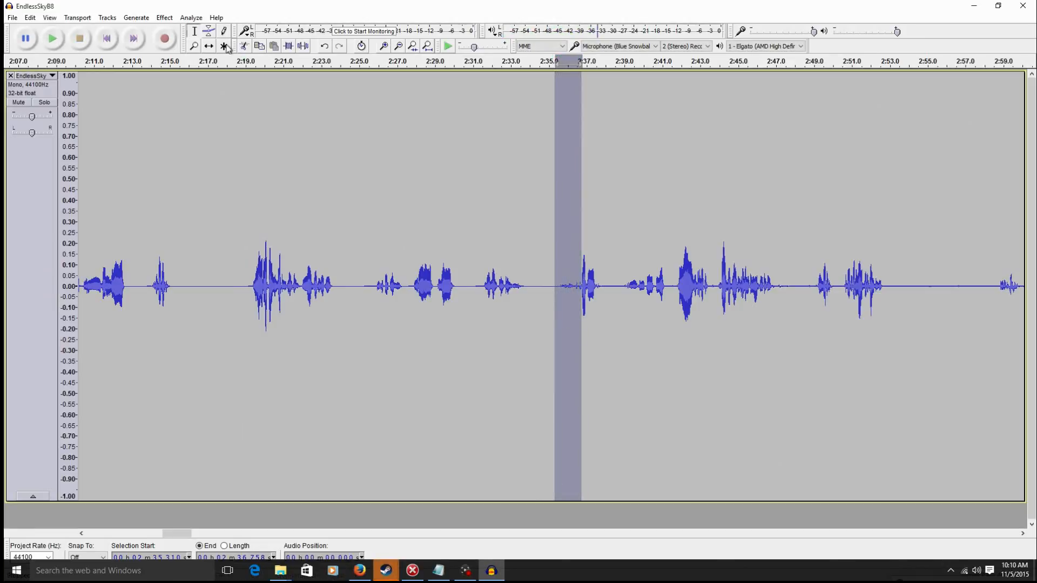
{"action": "left_click", "coordinate": [164, 18]}
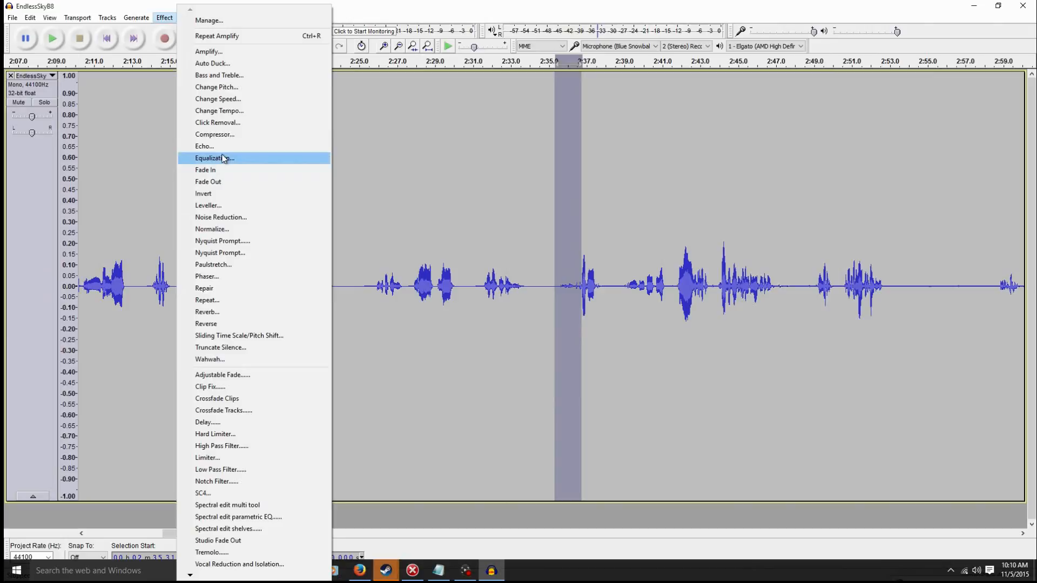
{"action": "left_click", "coordinate": [210, 52]}
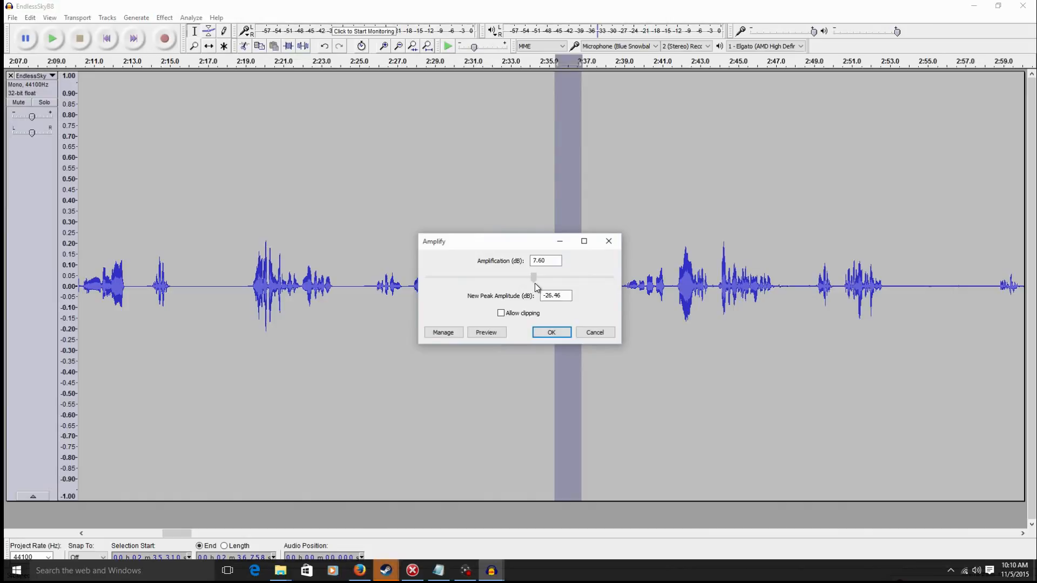
{"action": "left_click", "coordinate": [550, 333]}
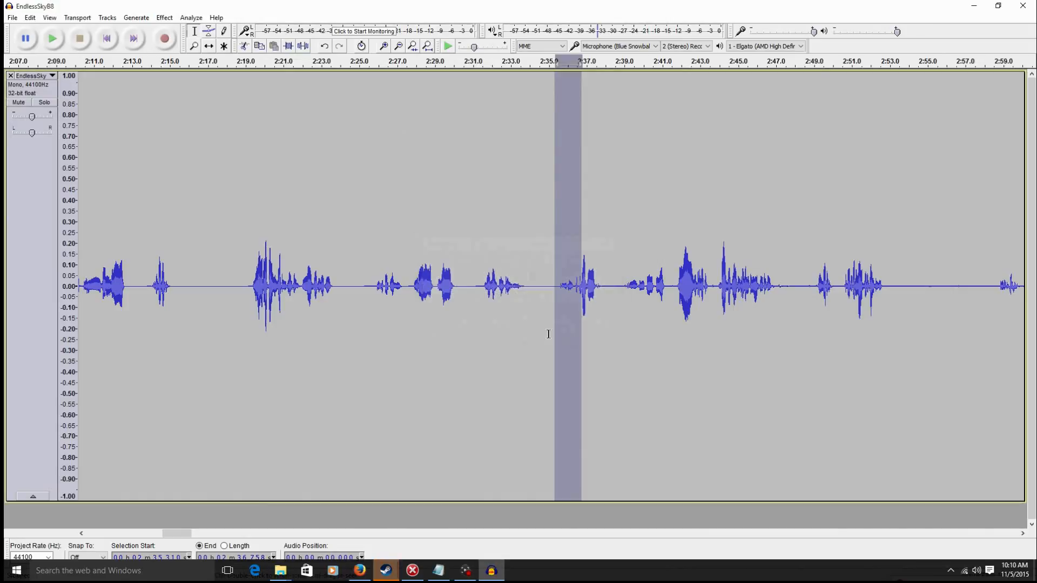
{"action": "left_click", "coordinate": [552, 285]}
{"action": "key", "text": "space"}
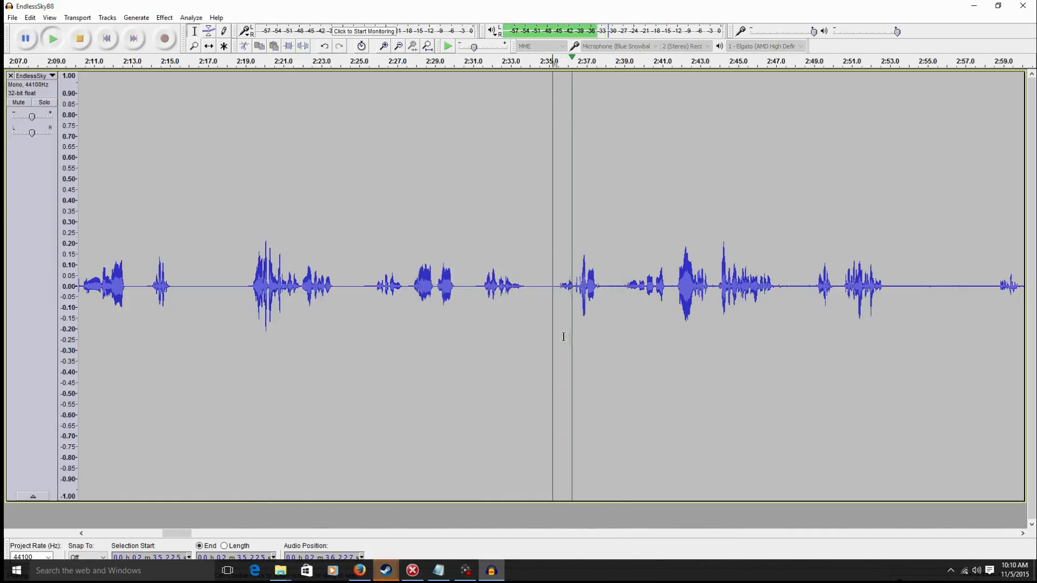
{"action": "key", "text": "space"}
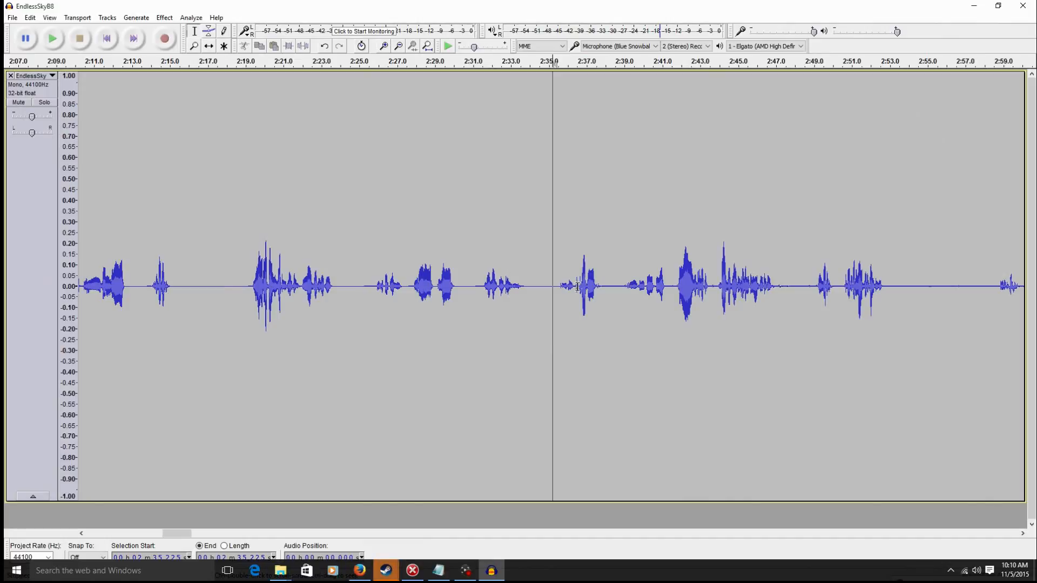
Try silencing the passage from about 2:35.4 to 2:36.6 and play the transition from about 2:35.9.
{"action": "left_click_drag", "start_coordinate": [579, 287], "coordinate": [557, 284]}
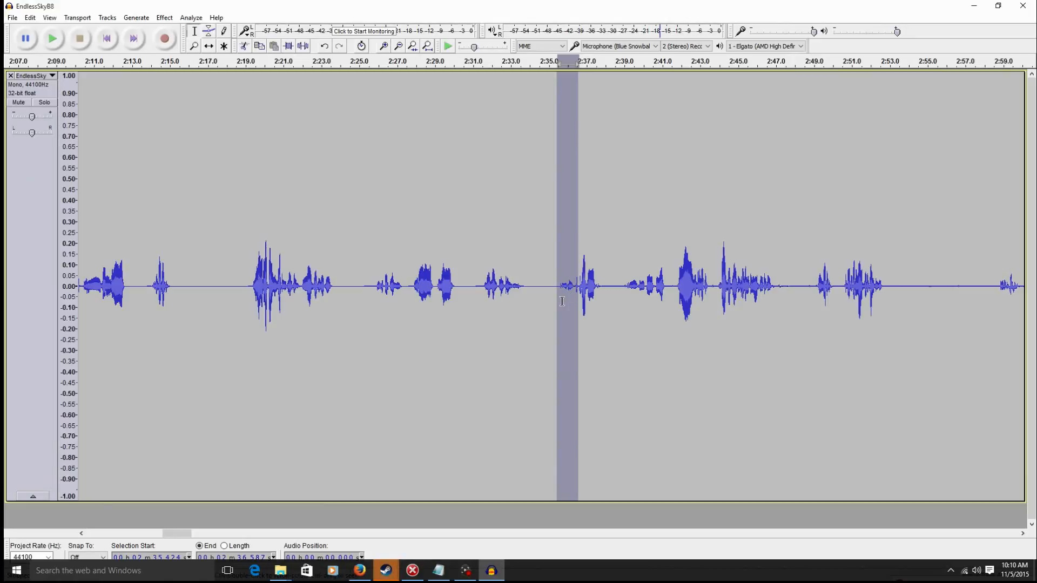
{"action": "key", "text": "space"}
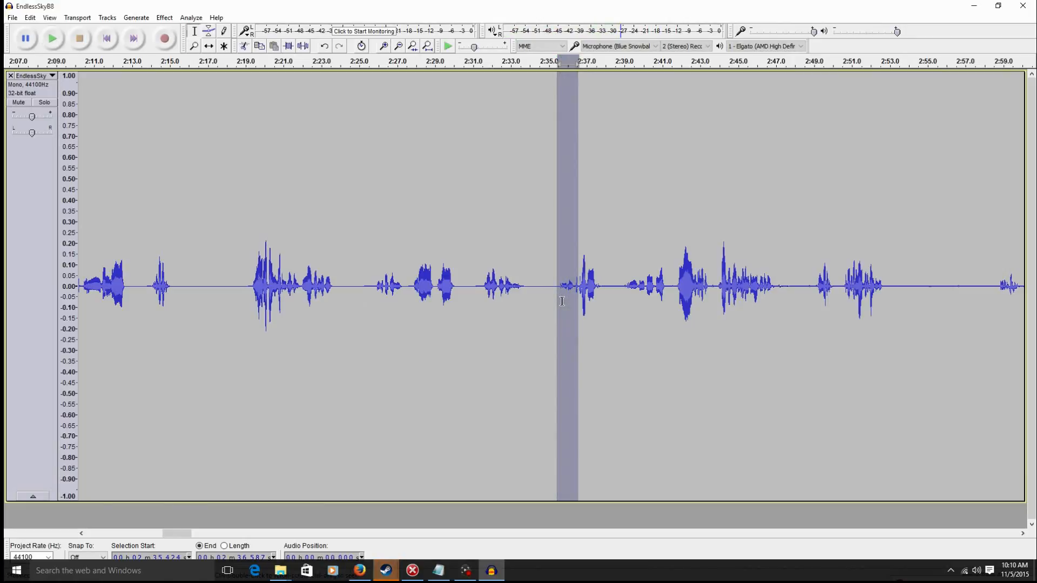
{"action": "left_click", "coordinate": [566, 291]}
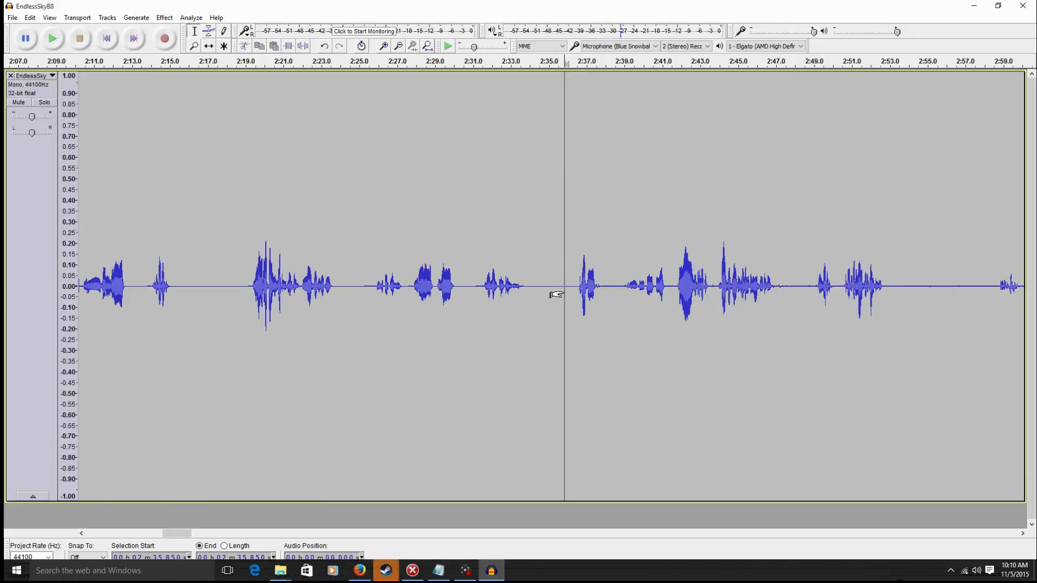
{"action": "key", "text": "space"}
{"action": "key", "text": "space"}
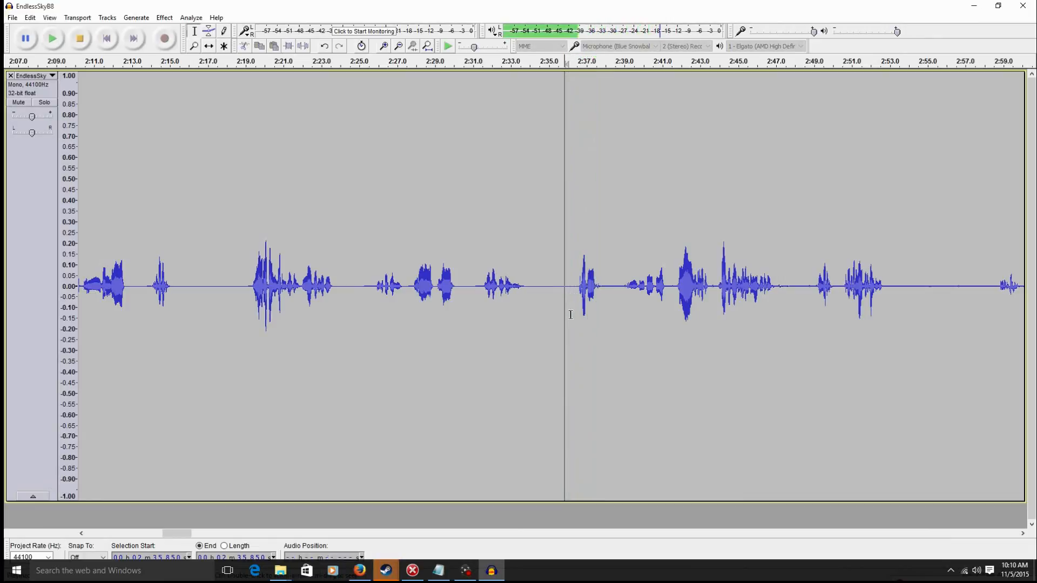
Undo the last silencing and the amplification before it, then play the original passage from about 2:35.1.
{"action": "left_click", "coordinate": [33, 20]}
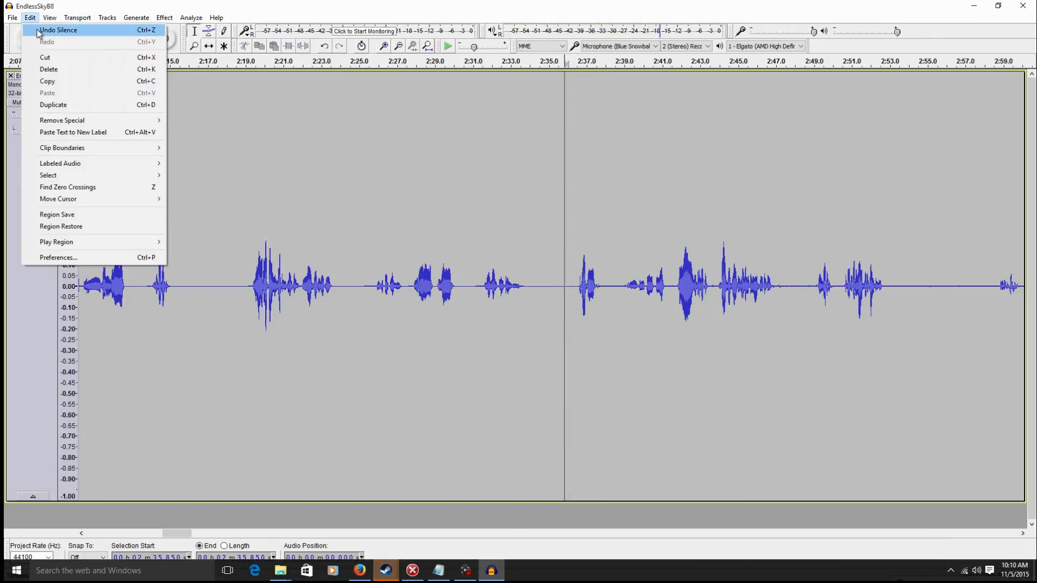
{"action": "left_click", "coordinate": [59, 30]}
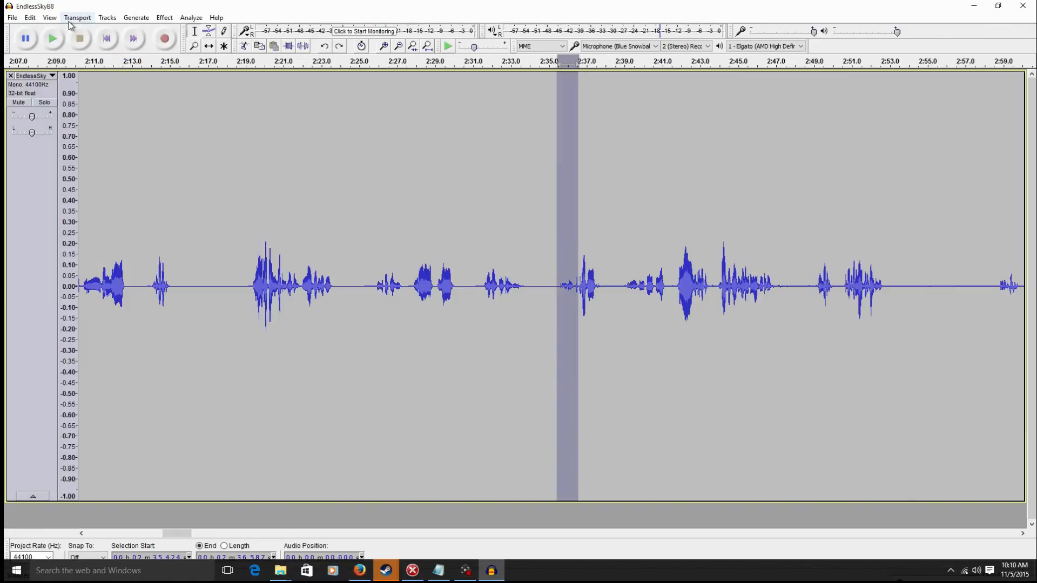
{"action": "left_click", "coordinate": [31, 18]}
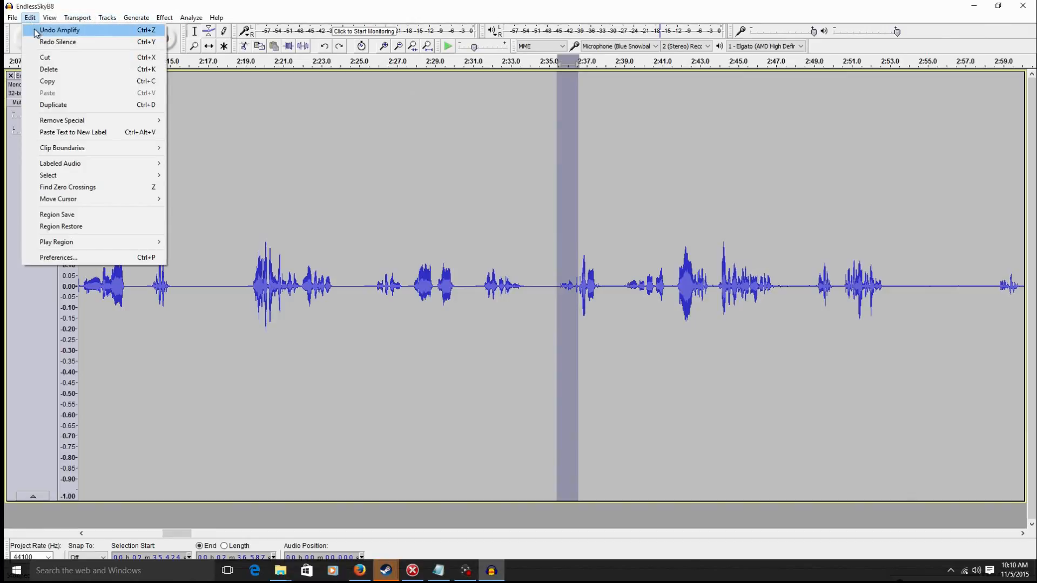
{"action": "left_click", "coordinate": [34, 28]}
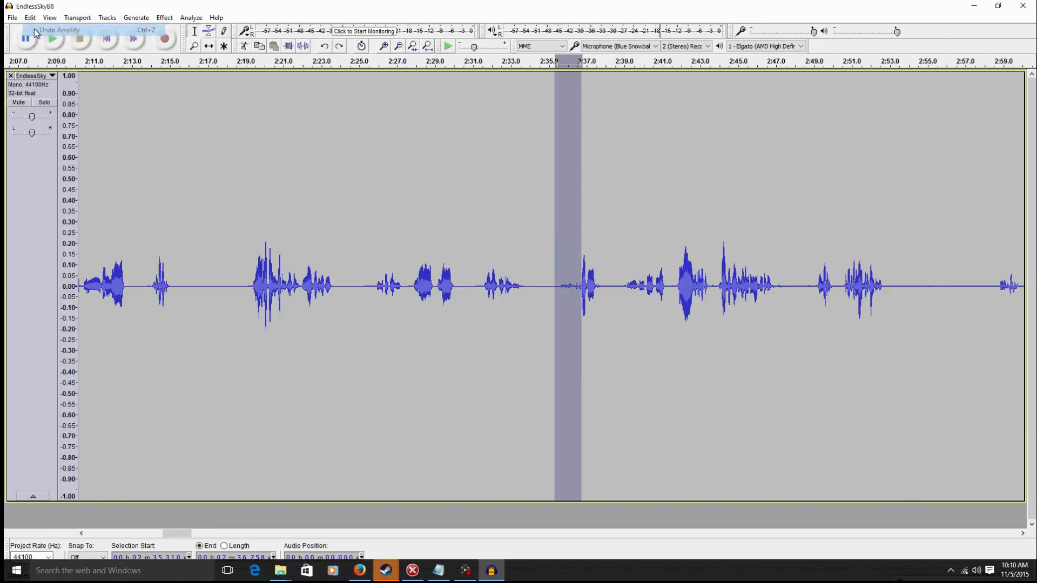
{"action": "left_click", "coordinate": [550, 279]}
{"action": "key", "text": "space"}
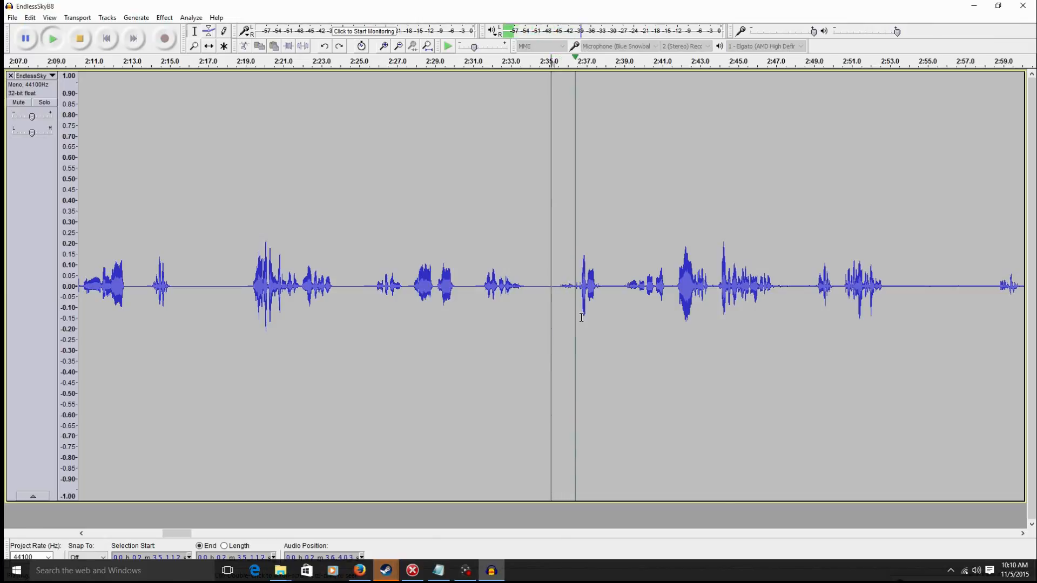
{"action": "key", "text": "space"}
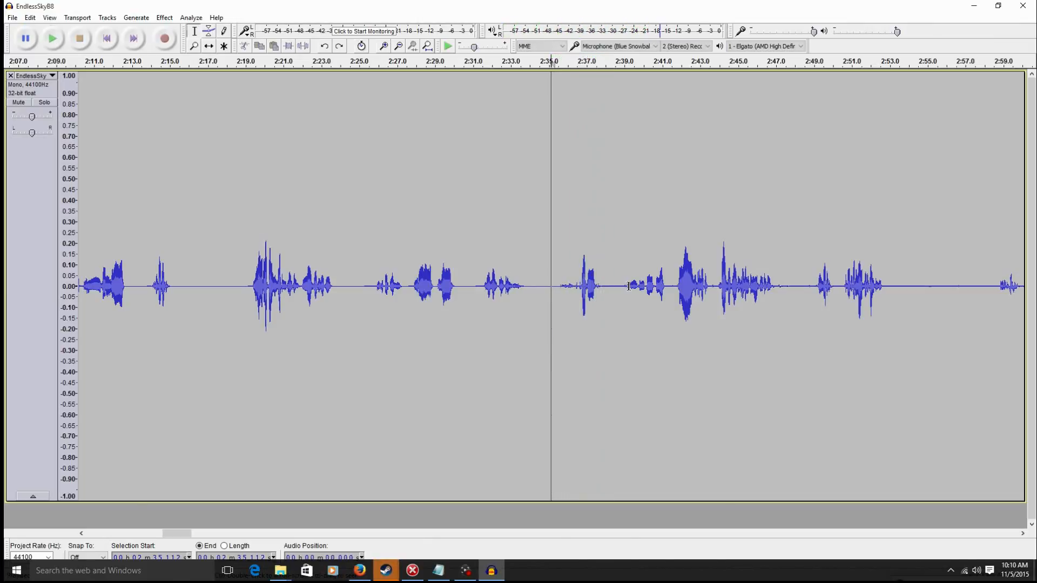
Play and silence the pause from about 2:37.5 to 2:39.2, then silence the short gap from about 2:43.5 to 2:43.8.
{"action": "left_click_drag", "start_coordinate": [629, 287], "coordinate": [596, 278]}
{"action": "key", "text": "space"}
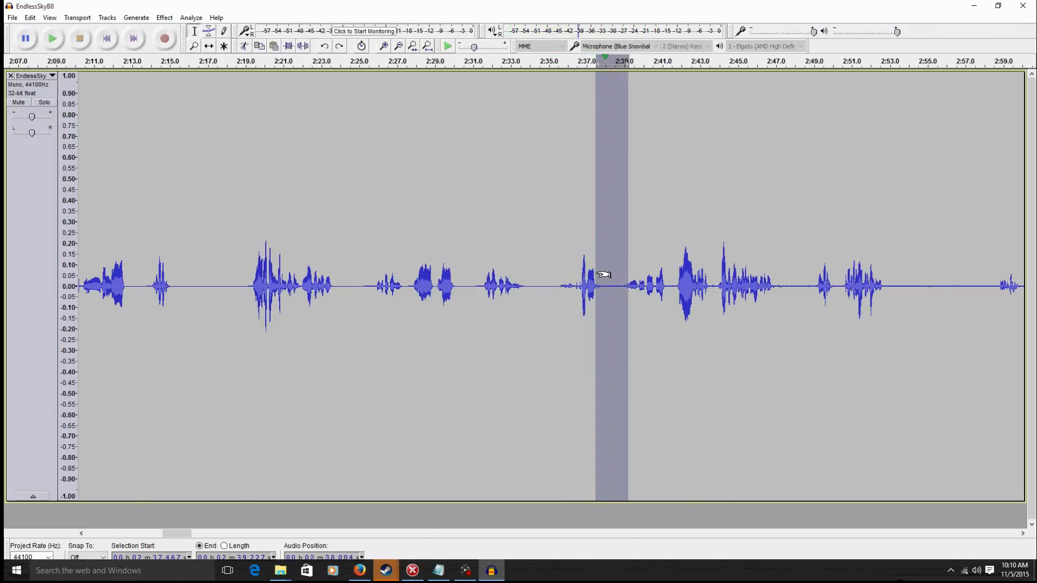
{"action": "key", "text": "space"}
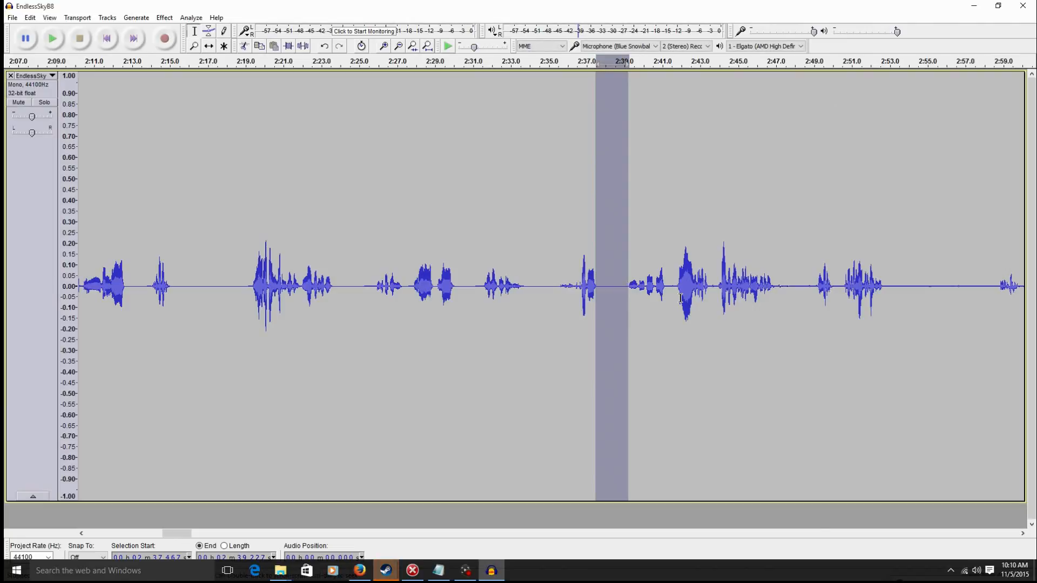
{"action": "left_click_drag", "start_coordinate": [669, 294], "coordinate": [710, 292]}
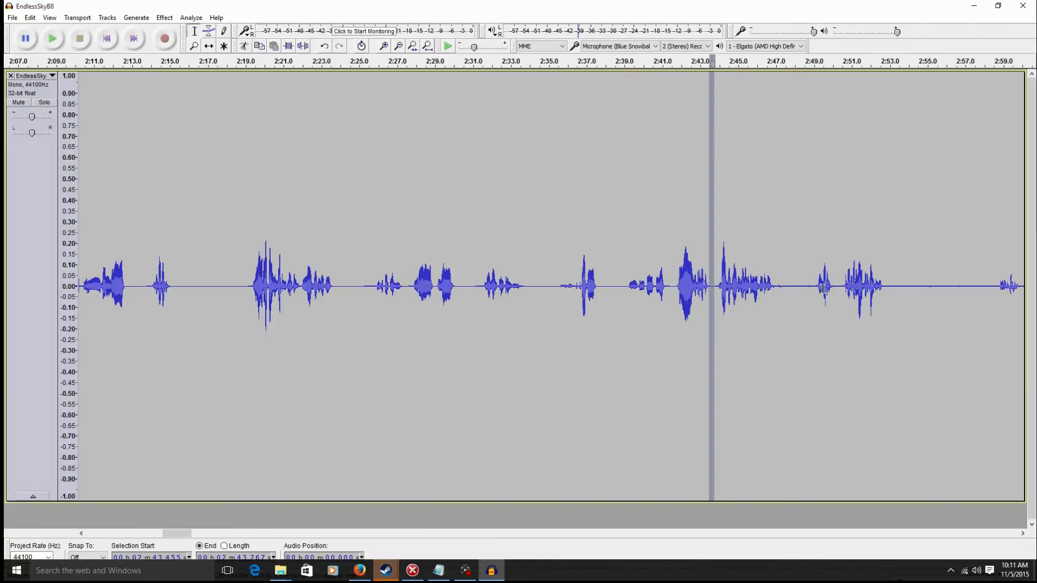
Silence the pause between the speech passages from about 2:46.9 to 2:49.2.
{"action": "left_click_drag", "start_coordinate": [817, 290], "coordinate": [773, 285]}
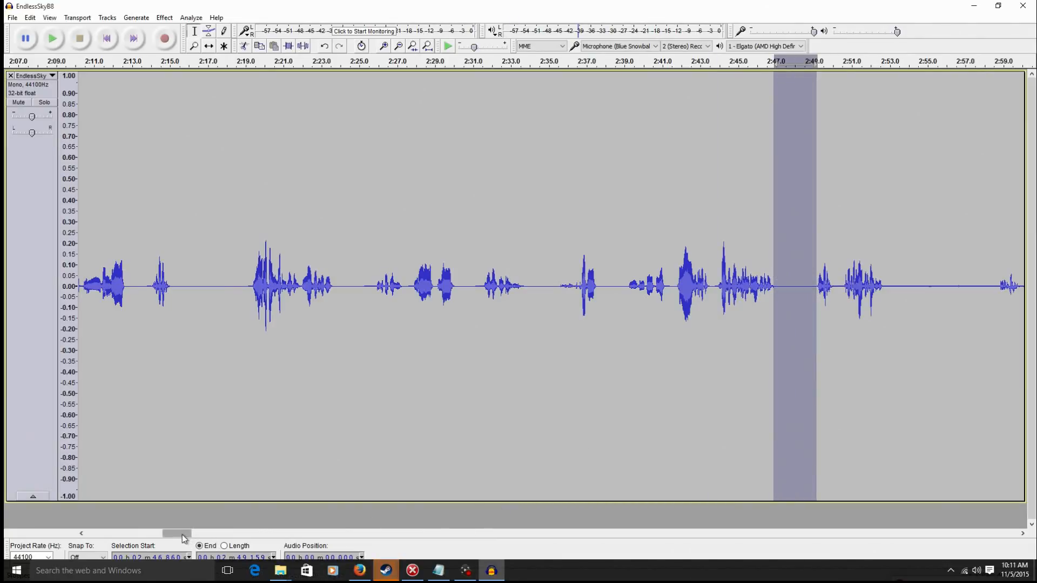
Play the noise-only gap from about 2:53.1 to 2:58.2 and capture it as the noise profile for Noise Reduction.
{"action": "left_click_drag", "start_coordinate": [182, 535], "coordinate": [198, 537]}
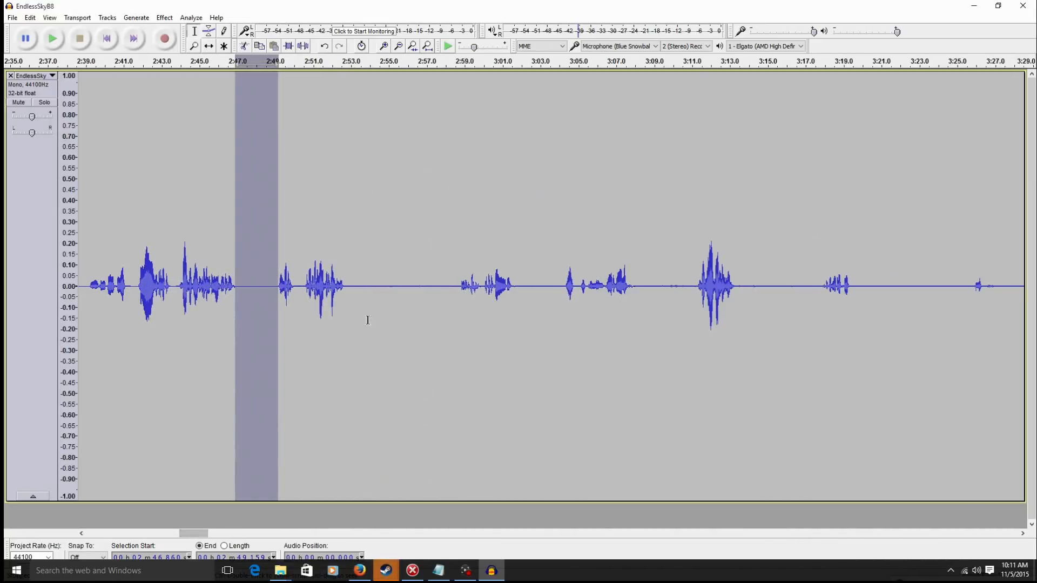
{"action": "left_click_drag", "start_coordinate": [450, 290], "coordinate": [352, 244]}
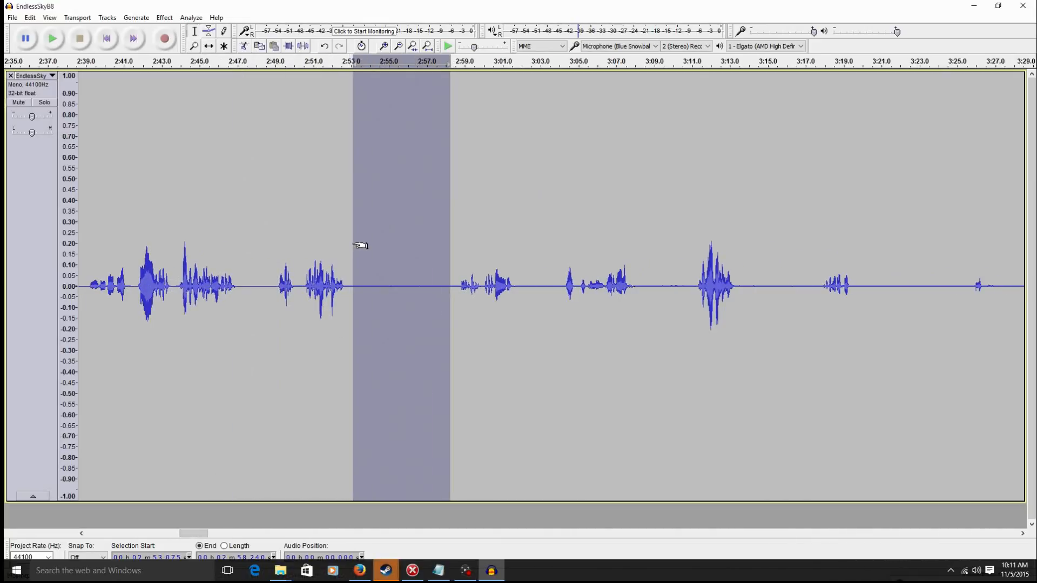
{"action": "key", "text": "space"}
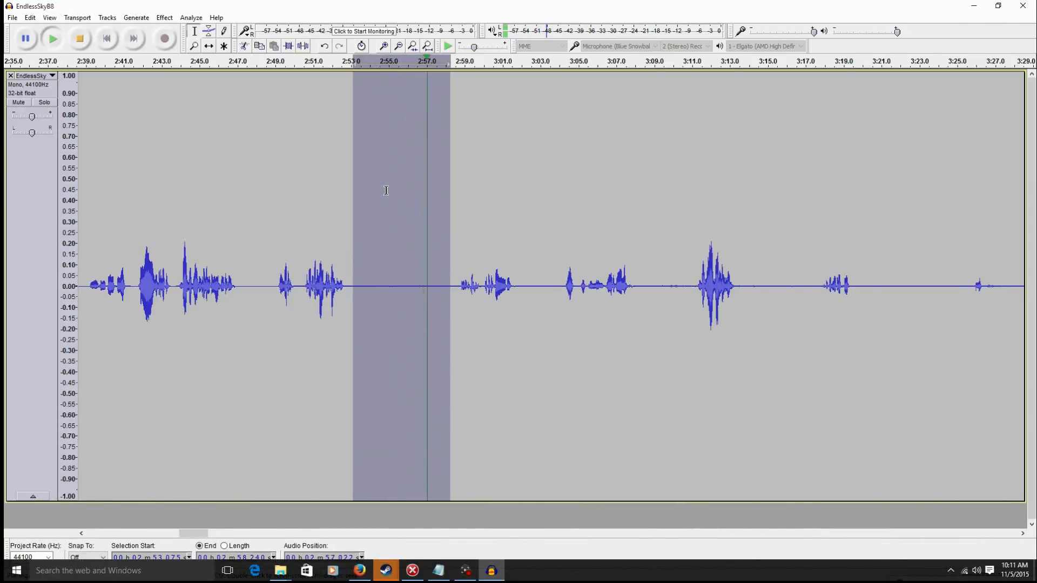
{"action": "left_click", "coordinate": [165, 18]}
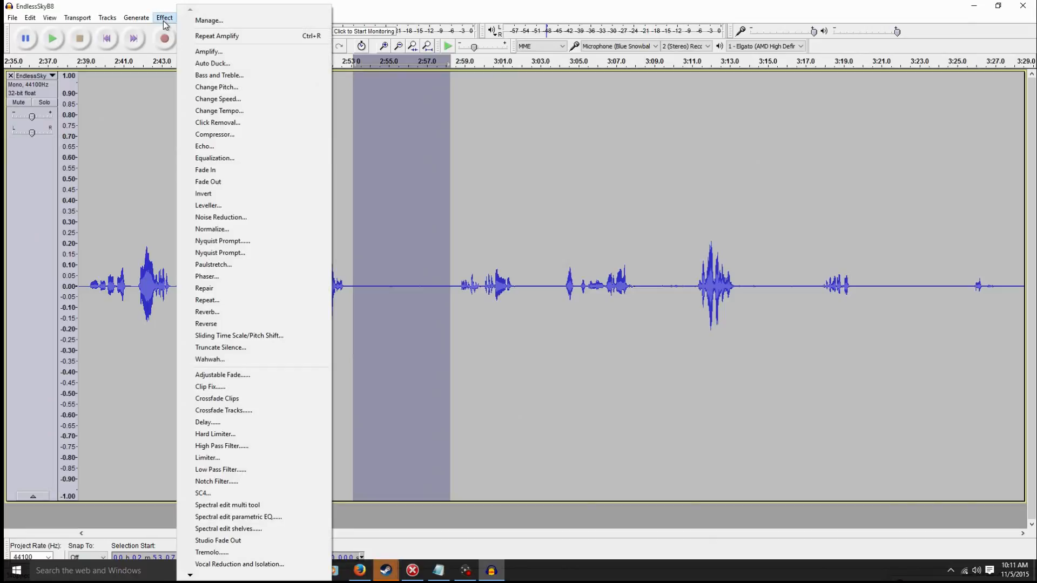
{"action": "left_click", "coordinate": [231, 218]}
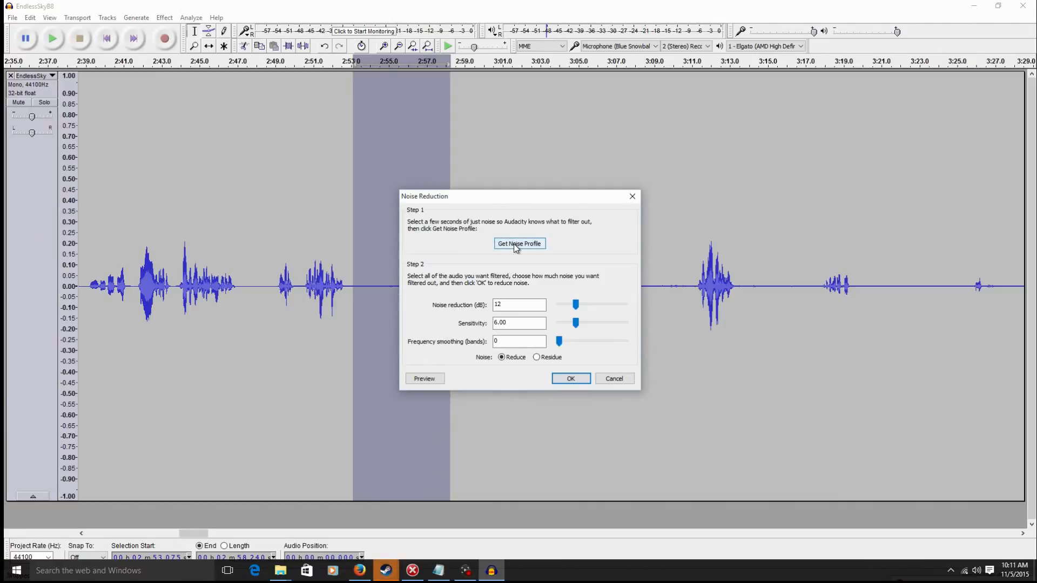
{"action": "left_click", "coordinate": [514, 244]}
Select the entire voice track and start applying Noise Reduction with the captured noise profile.
{"action": "double_click", "coordinate": [462, 263]}
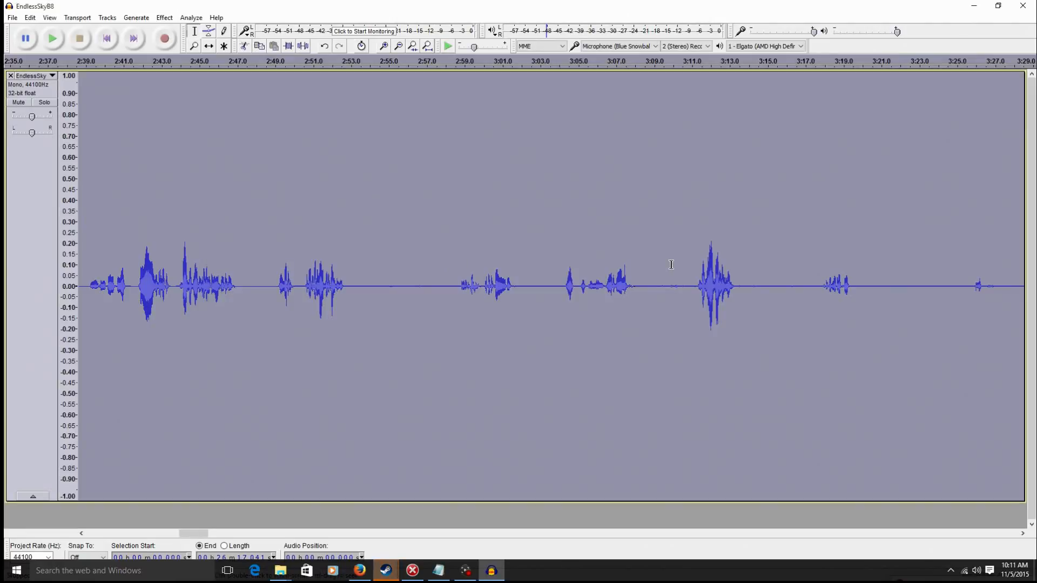
{"action": "left_click", "coordinate": [169, 19]}
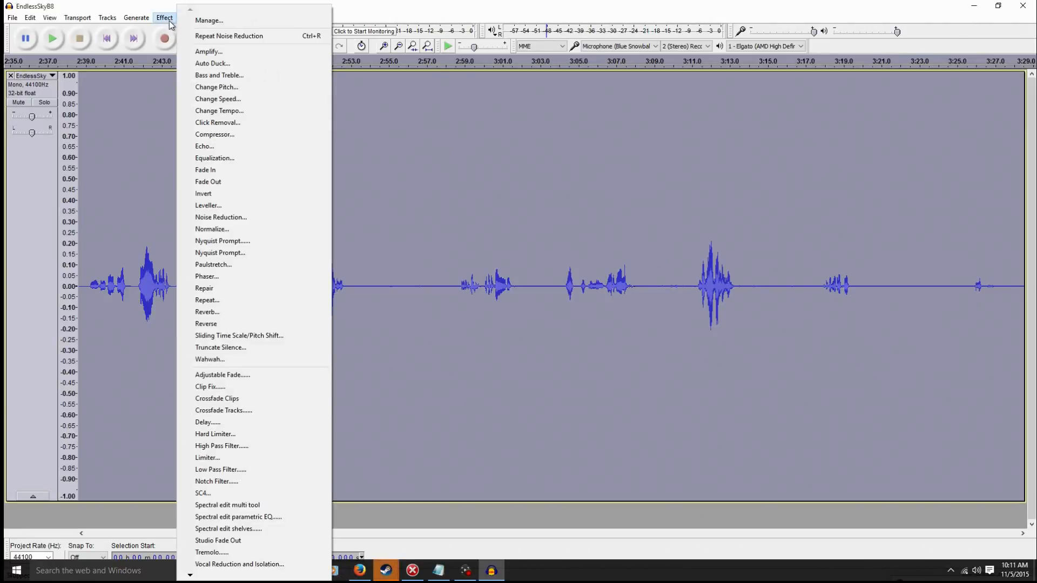
Apply Noise Reduction to the whole track with 12 dB reduction, sensitivity 6.00 and 0 frequency smoothing bands.
{"action": "left_click", "coordinate": [216, 217]}
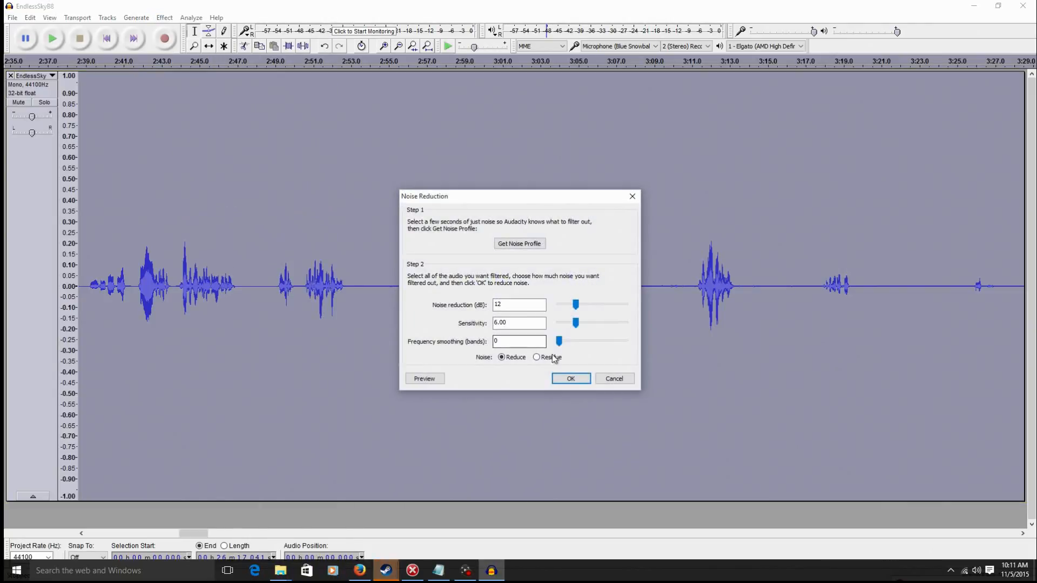
{"action": "left_click", "coordinate": [582, 380]}
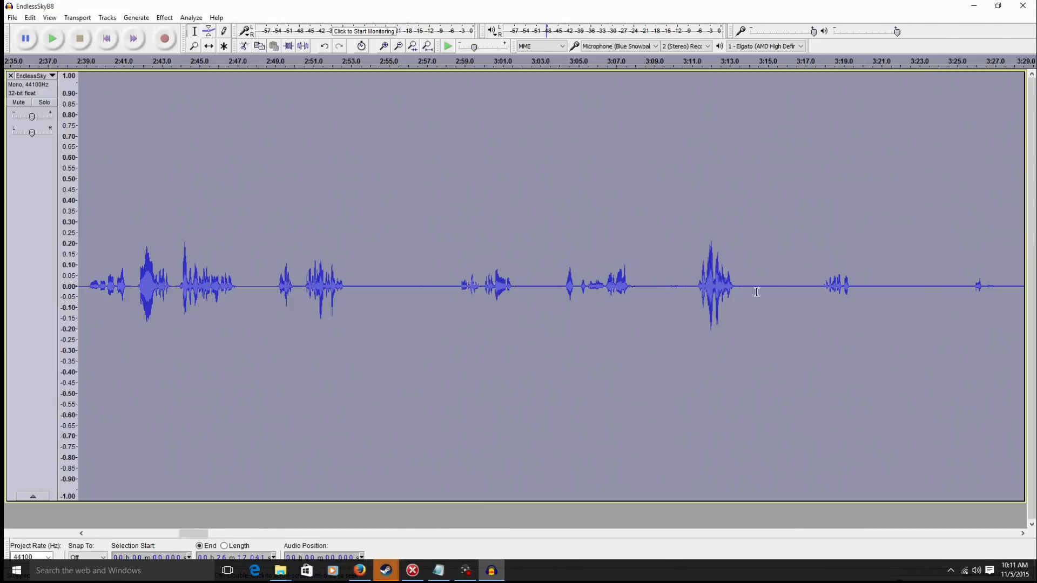
Select the quiet gap from about 3:13.4 to 3:15.9 and listen to it for remaining background noise.
{"action": "left_click_drag", "start_coordinate": [784, 278], "coordinate": [738, 272]}
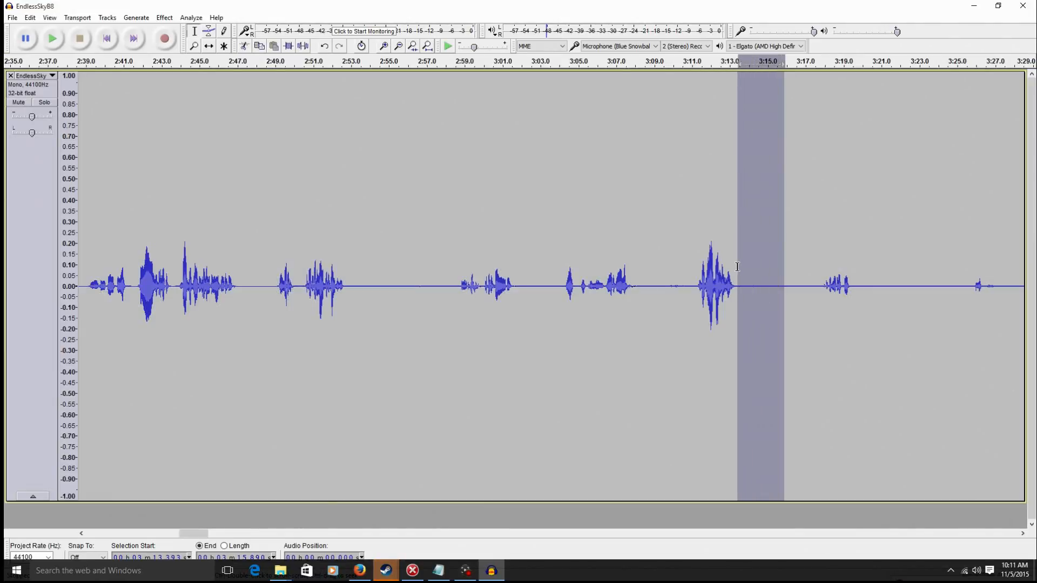
{"action": "key", "text": "space"}
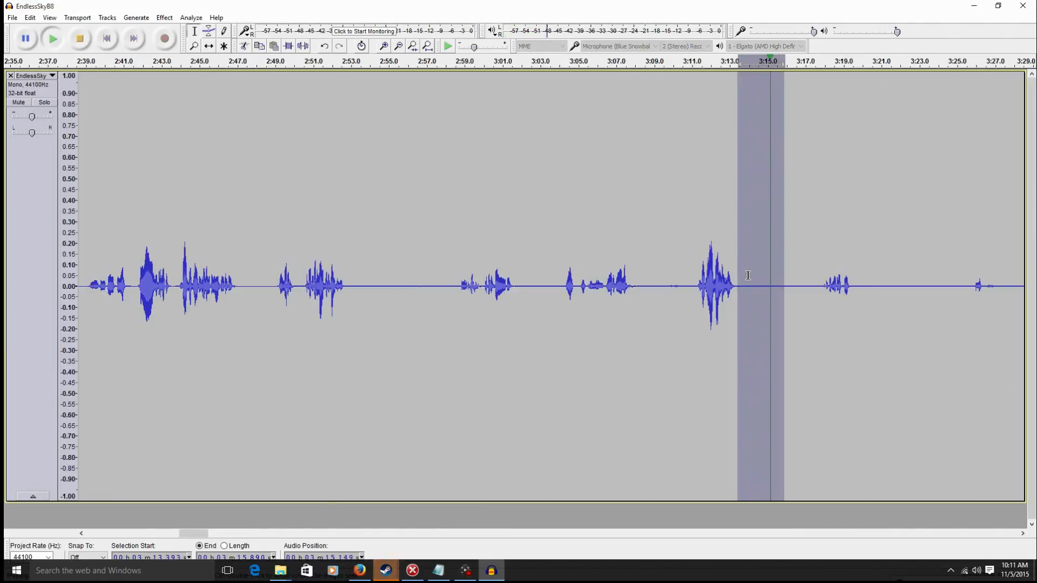
{"action": "key", "text": "space"}
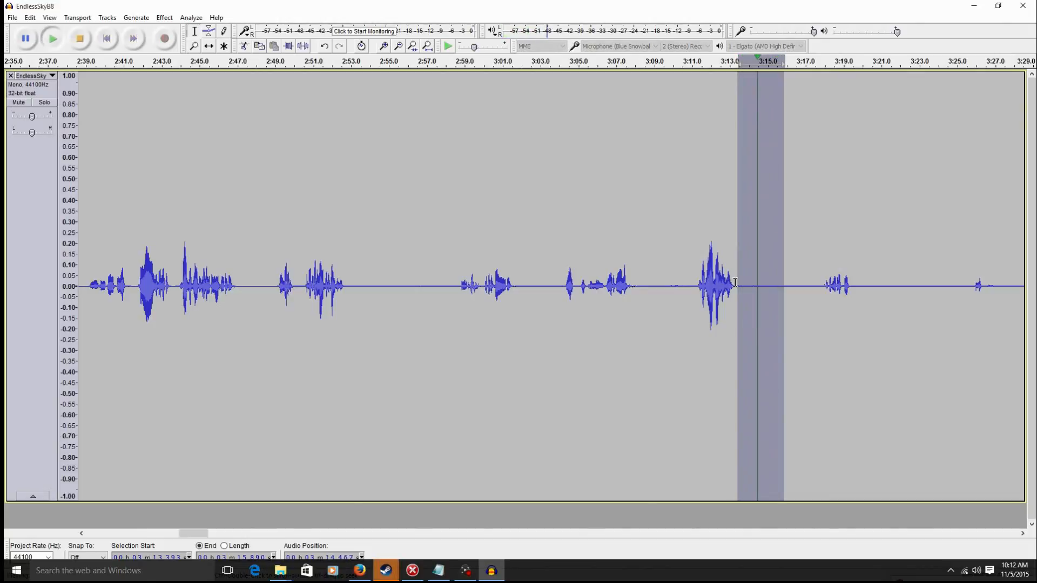
{"action": "key", "text": "space"}
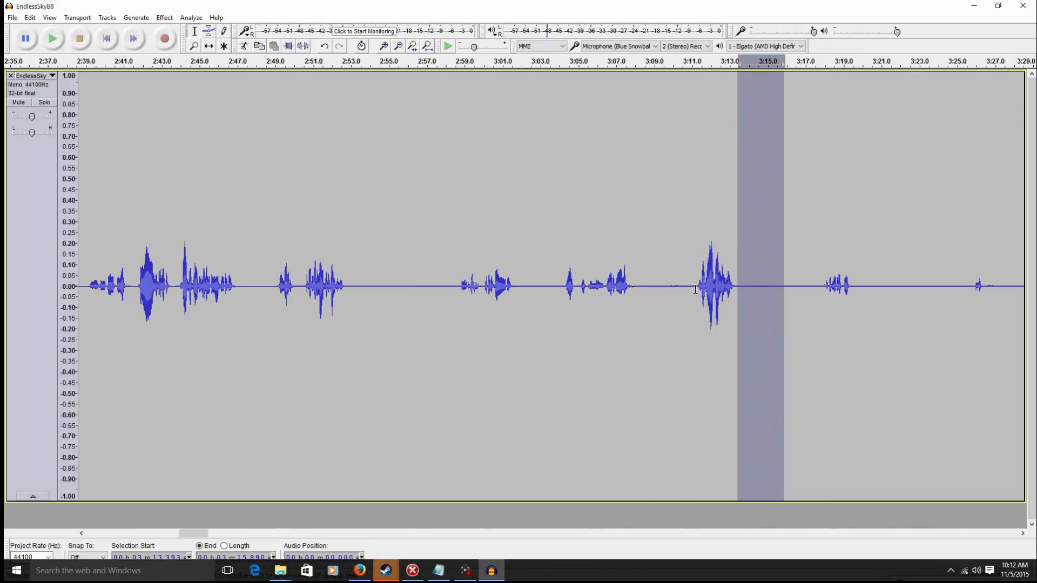
Capture a new noise profile from the quiet gap between about 3:07.8 and 3:11.2, auditioning the gap first.
{"action": "left_click_drag", "start_coordinate": [694, 289], "coordinate": [668, 292]}
{"action": "key", "text": "space"}
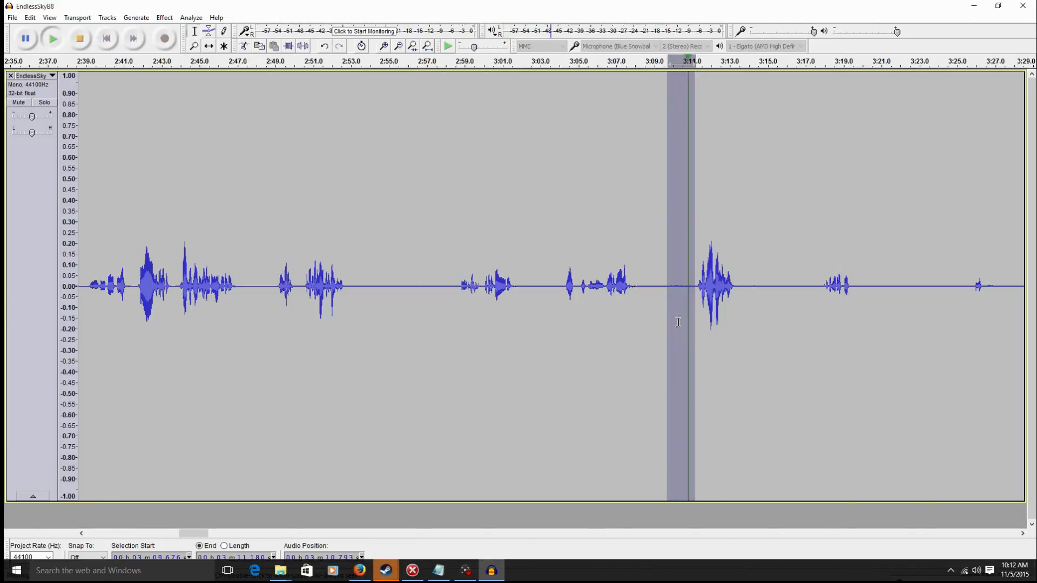
{"action": "left_click_drag", "start_coordinate": [674, 282], "coordinate": [639, 268]}
{"action": "key", "text": "space"}
{"action": "key", "text": "space"}
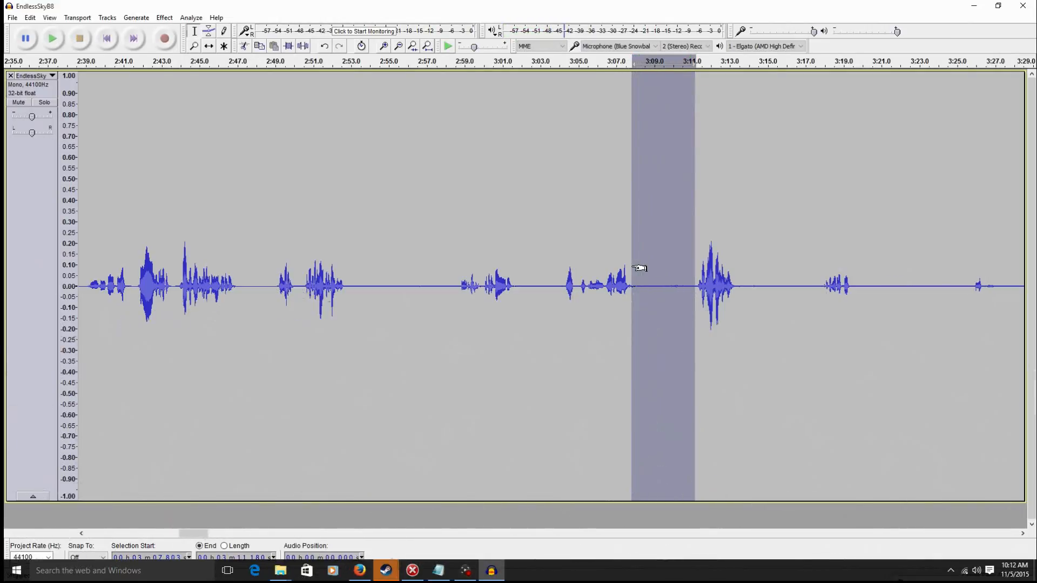
{"action": "key", "text": "space"}
{"action": "key", "text": "space"}
{"action": "left_click_drag", "start_coordinate": [633, 267], "coordinate": [632, 269]}
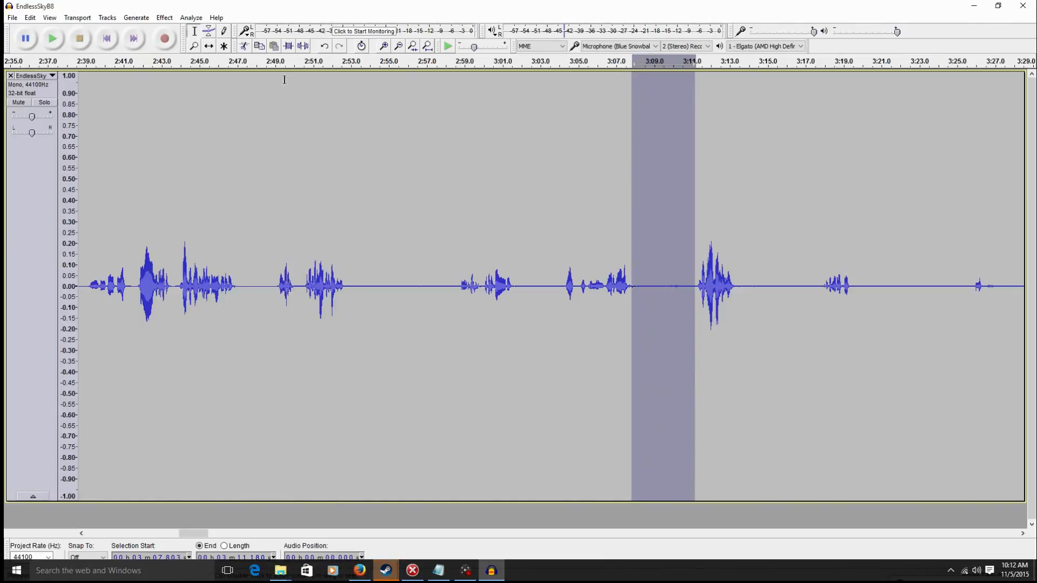
{"action": "left_click", "coordinate": [164, 17]}
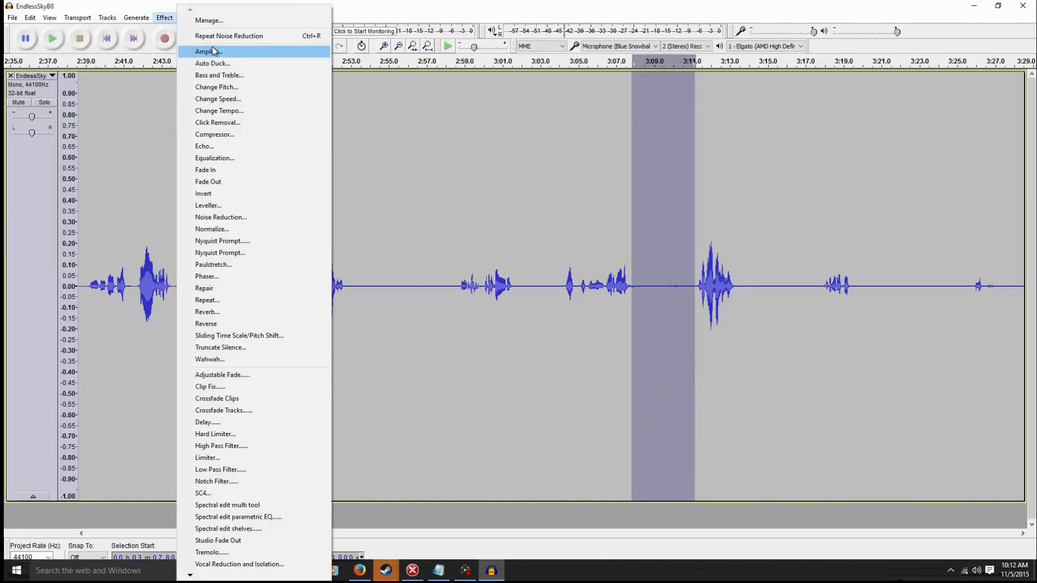
{"action": "left_click", "coordinate": [246, 217]}
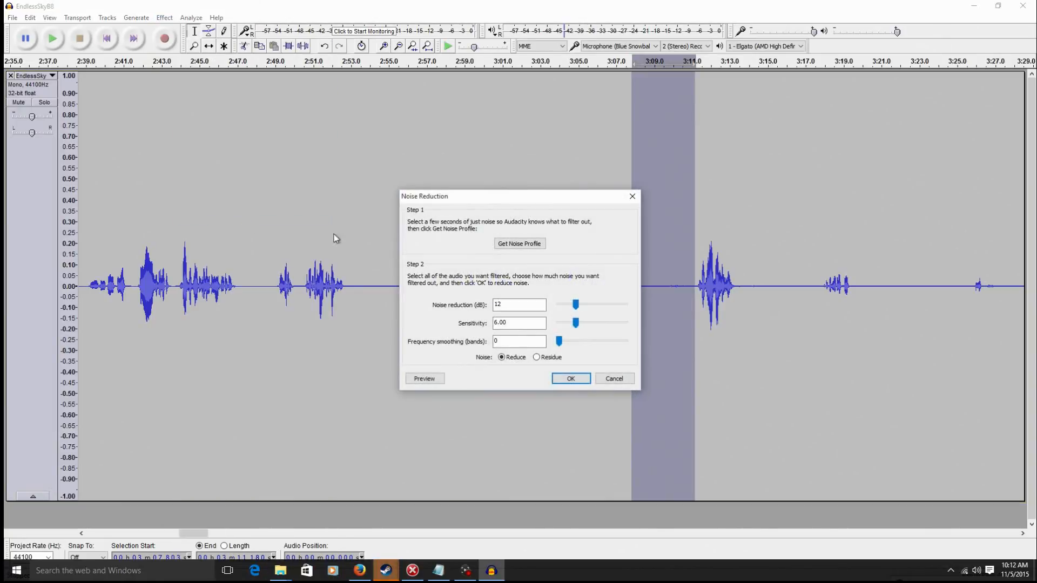
{"action": "left_click", "coordinate": [518, 244]}
Play back the speech starting at about 2:43.9 to check how the voice sounds.
{"action": "left_click", "coordinate": [569, 285]}
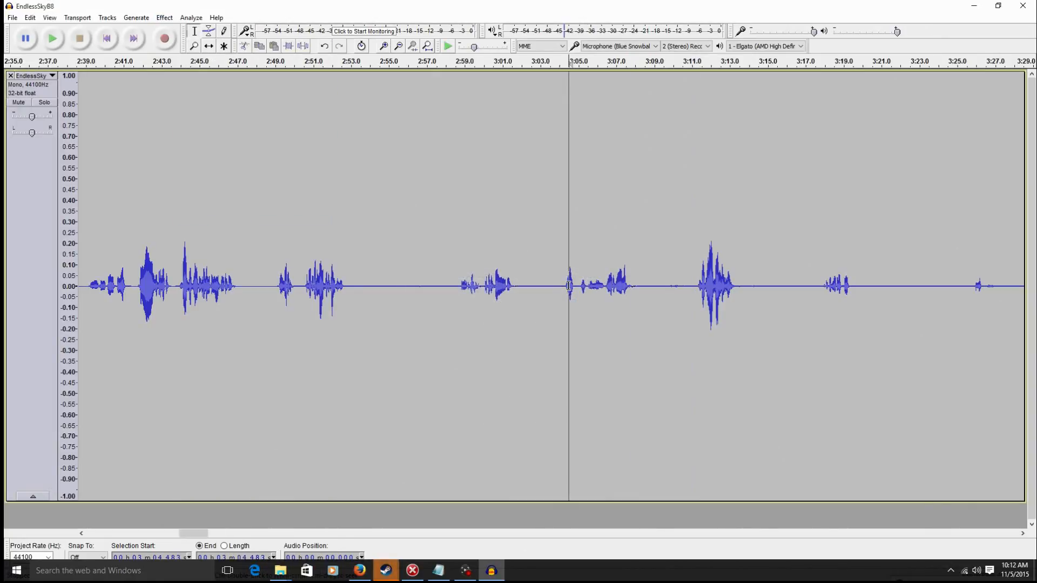
{"action": "left_click", "coordinate": [561, 295]}
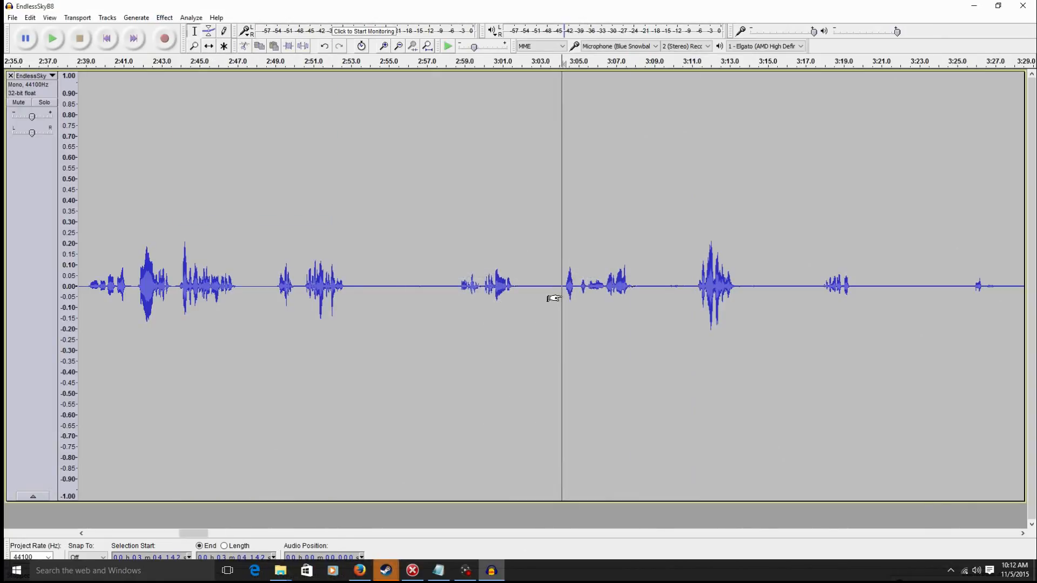
{"action": "left_click", "coordinate": [178, 292]}
{"action": "key", "text": "space"}
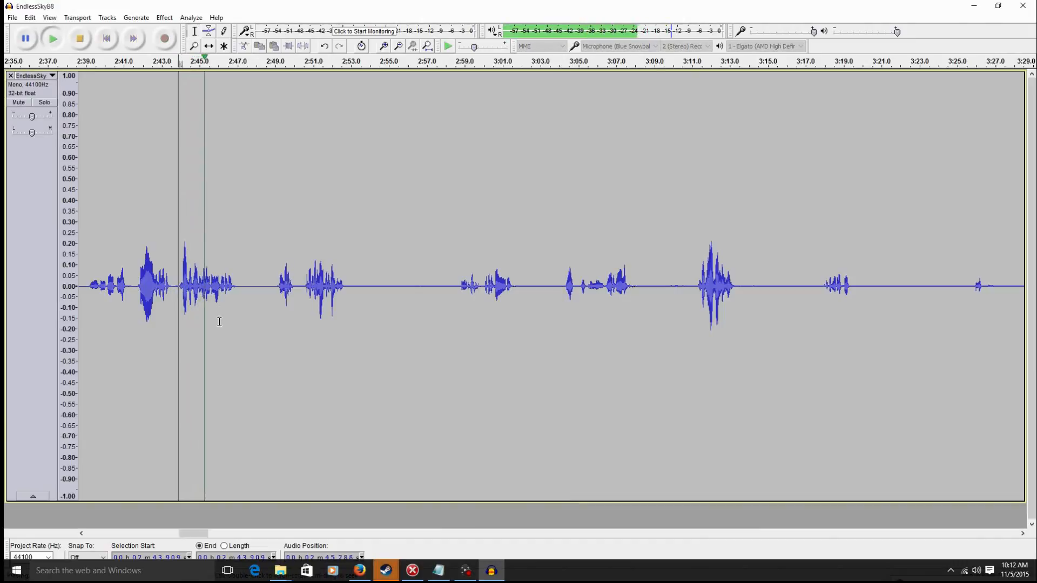
{"action": "key", "text": "space"}
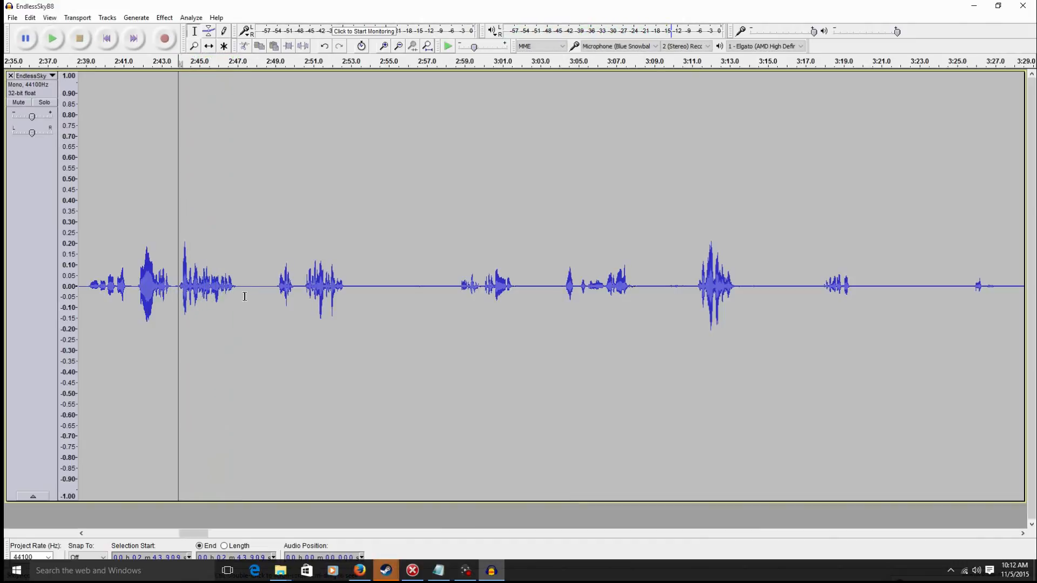
Apply Noise Reduction to the entire track using the new profile, with 12 dB reduction and sensitivity 6.00.
{"action": "key", "text": "ctrl+a"}
{"action": "left_click", "coordinate": [164, 17]}
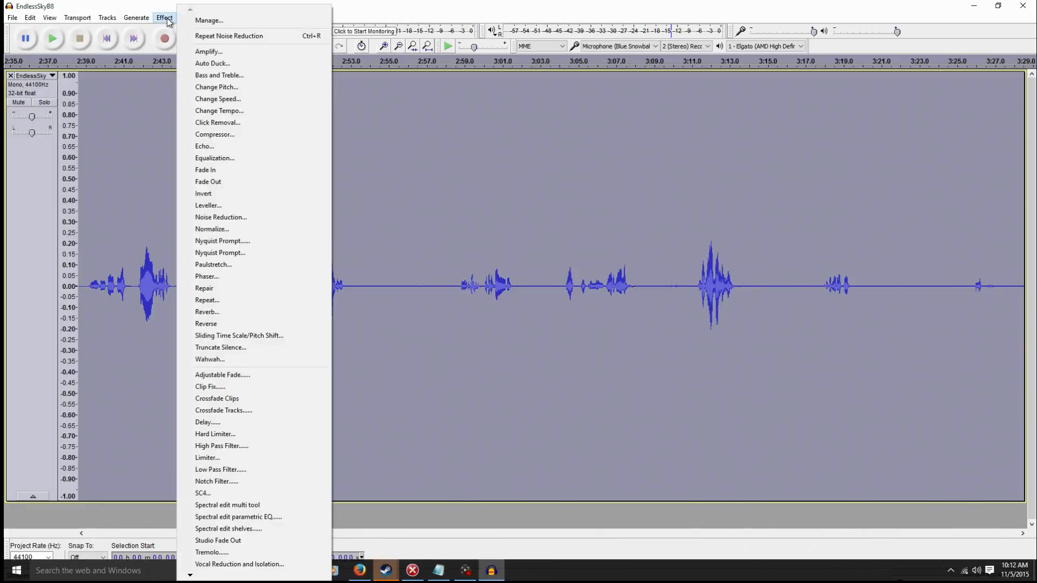
{"action": "left_click", "coordinate": [224, 219]}
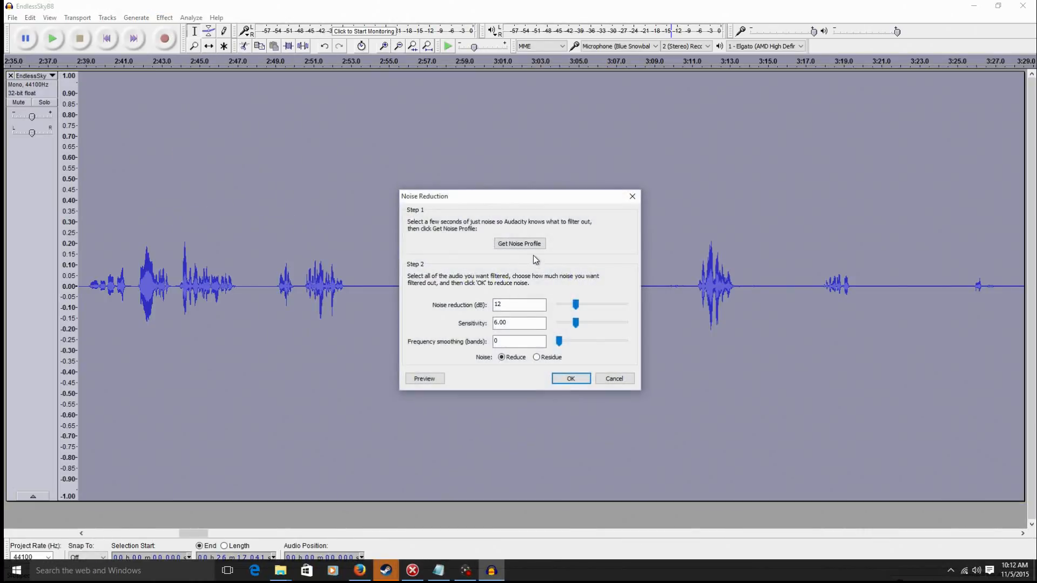
{"action": "left_click", "coordinate": [571, 379]}
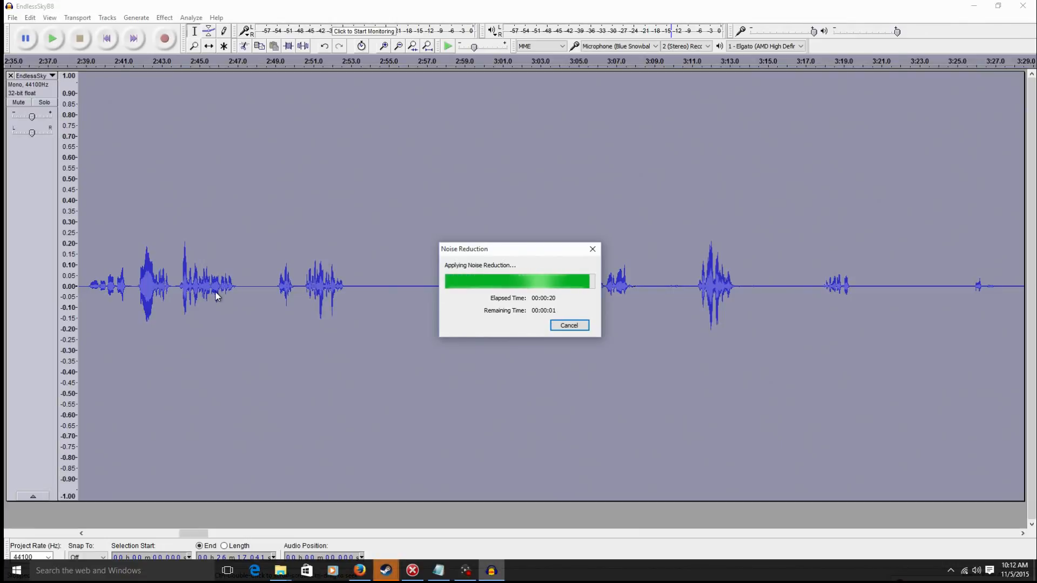
Listen to the speech from about 2:43.8 again to check the noise-reduced voice.
{"action": "left_click", "coordinate": [177, 290]}
{"action": "key", "text": "space"}
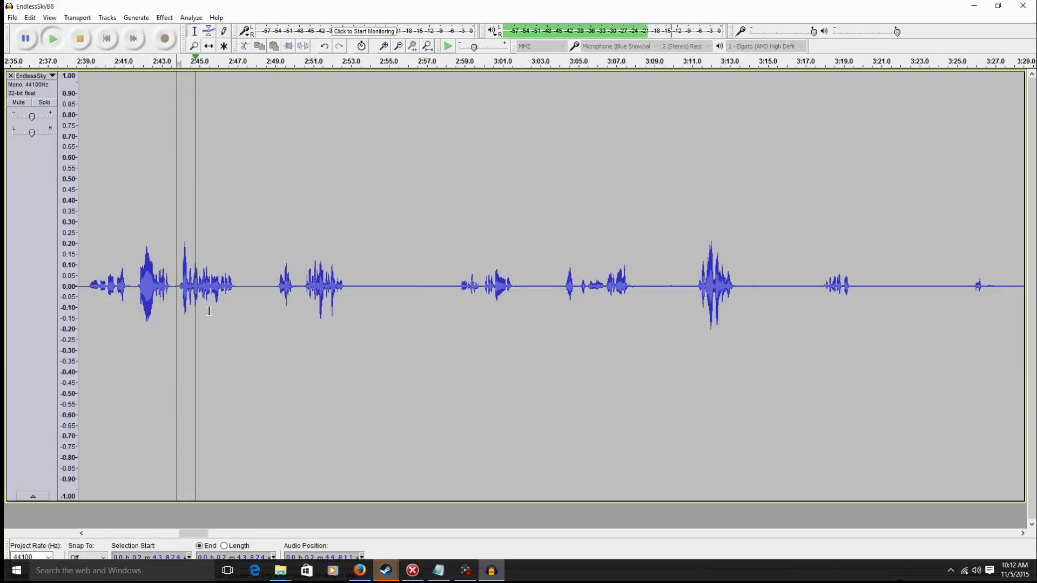
{"action": "key", "text": "space"}
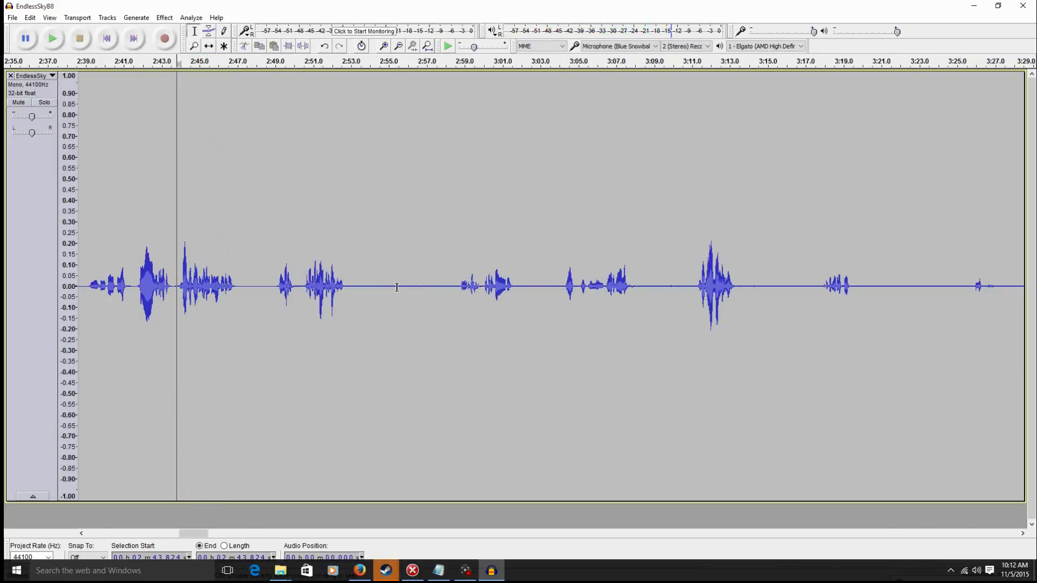
Audition the quiet gap from about 2:55.4 to 2:57.6, and select the wider gap from about 2:53.0 to 2:58.4.
{"action": "left_click_drag", "start_coordinate": [397, 288], "coordinate": [436, 308]}
{"action": "key", "text": "space"}
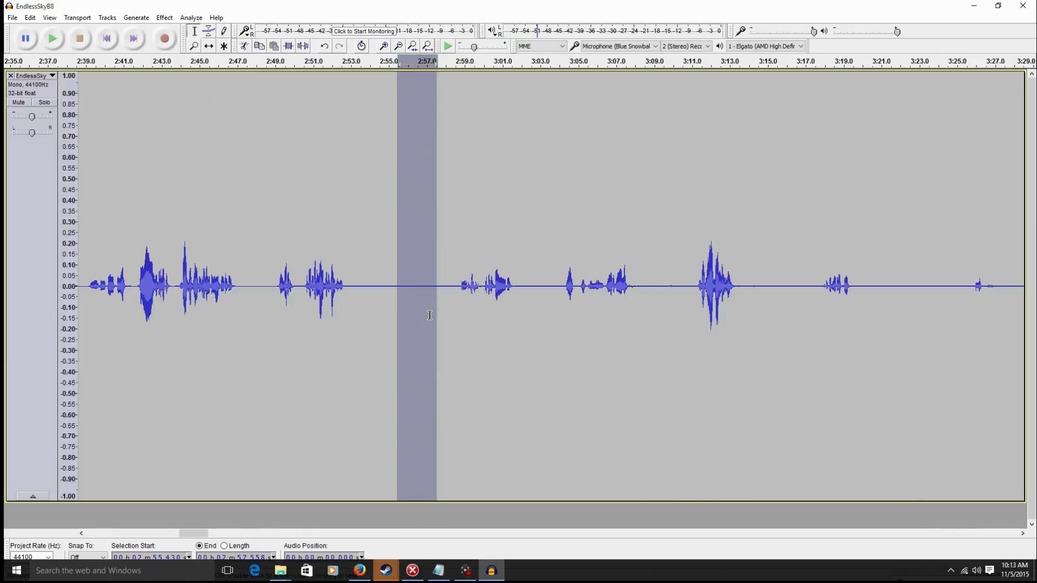
{"action": "left_click_drag", "start_coordinate": [452, 311], "coordinate": [350, 289]}
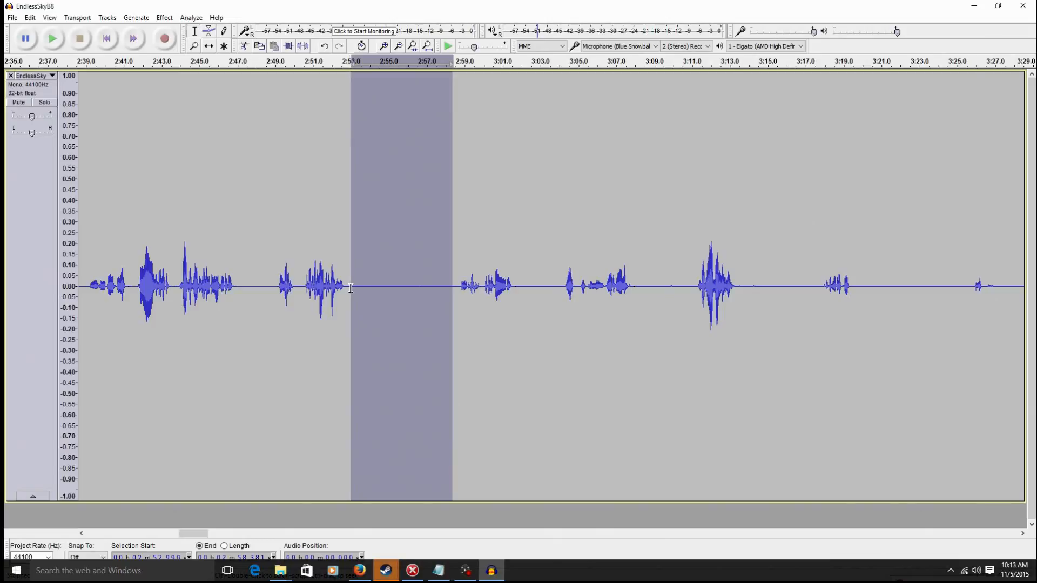
Select the quiet gap from about 3:13.4 to 3:17.6 and play it back twice.
{"action": "left_click_drag", "start_coordinate": [813, 284], "coordinate": [737, 278]}
{"action": "key", "text": "space"}
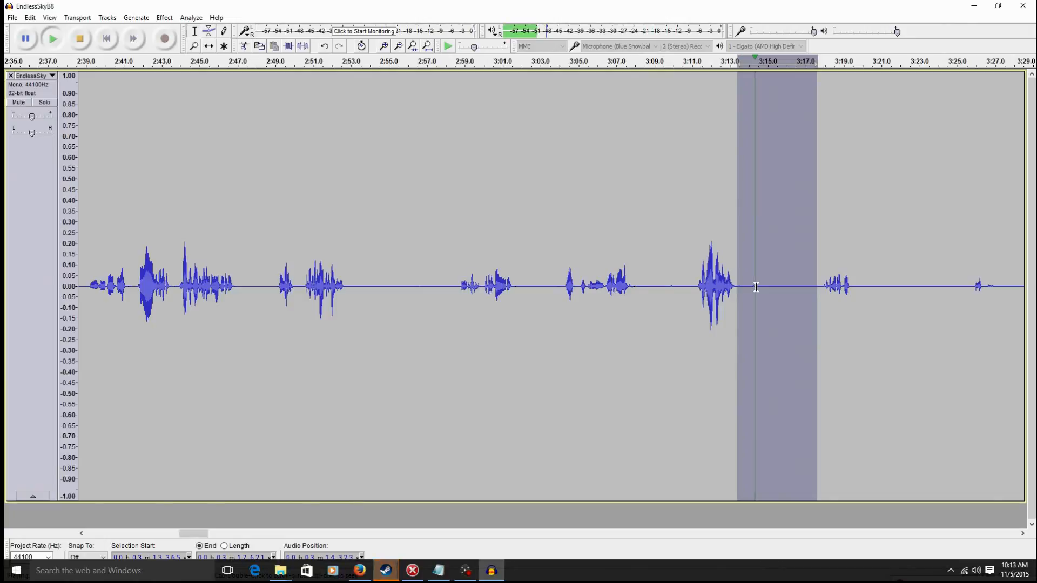
{"action": "key", "text": "space"}
{"action": "key", "text": "space"}
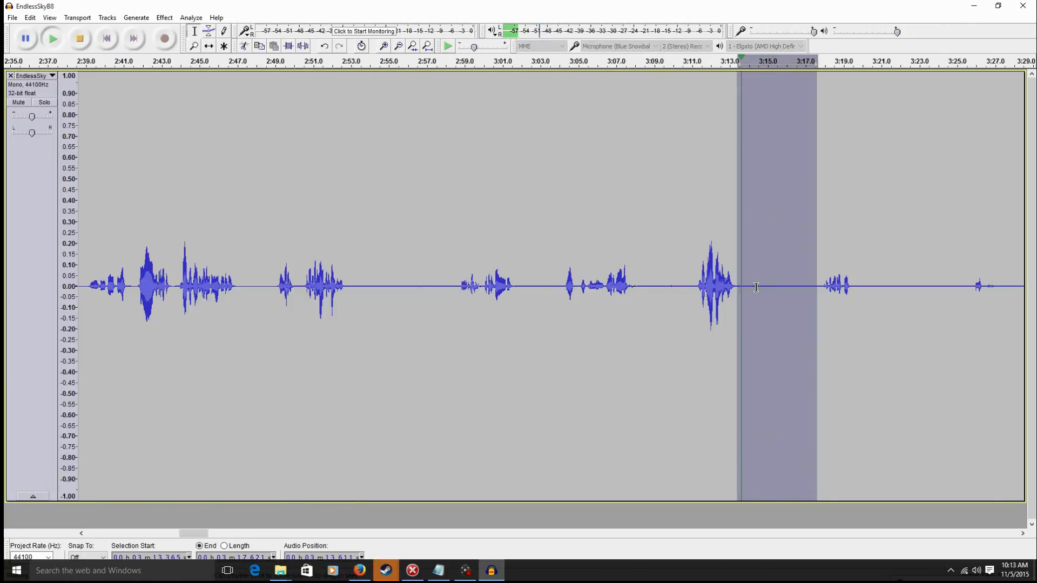
{"action": "key", "text": "space"}
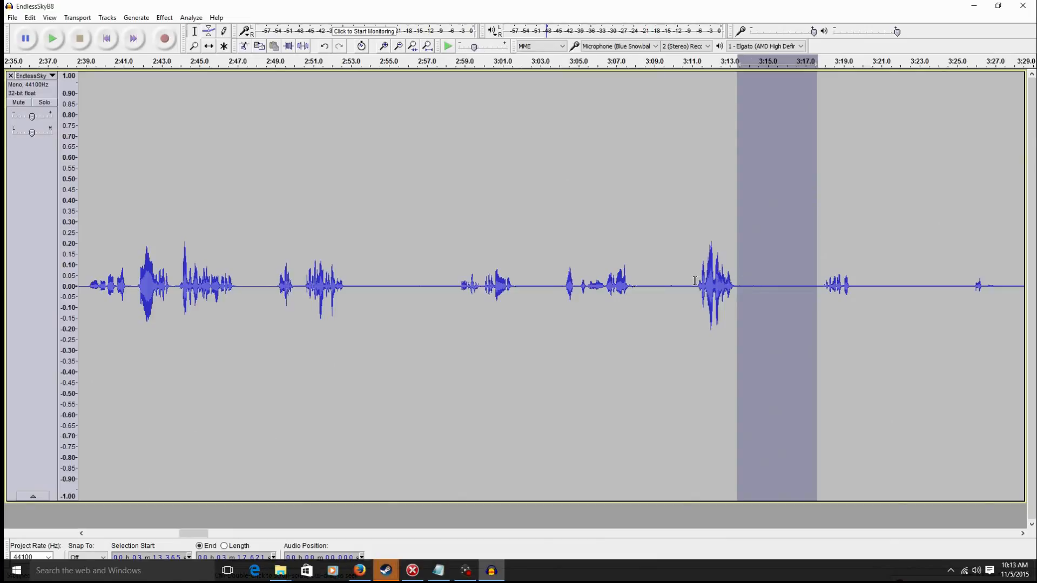
Examine the waveform of the selected quiet gap up close for residual noise, and return to the wider view.
{"action": "left_click", "coordinate": [385, 46]}
{"action": "left_click", "coordinate": [386, 46]}
{"action": "left_click", "coordinate": [386, 46]}
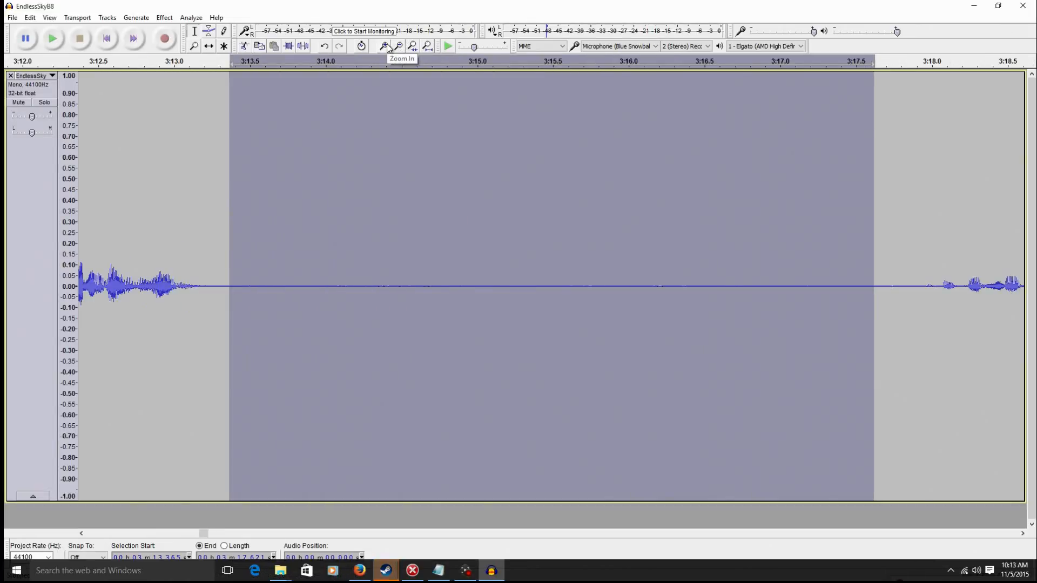
{"action": "left_click", "coordinate": [385, 46]}
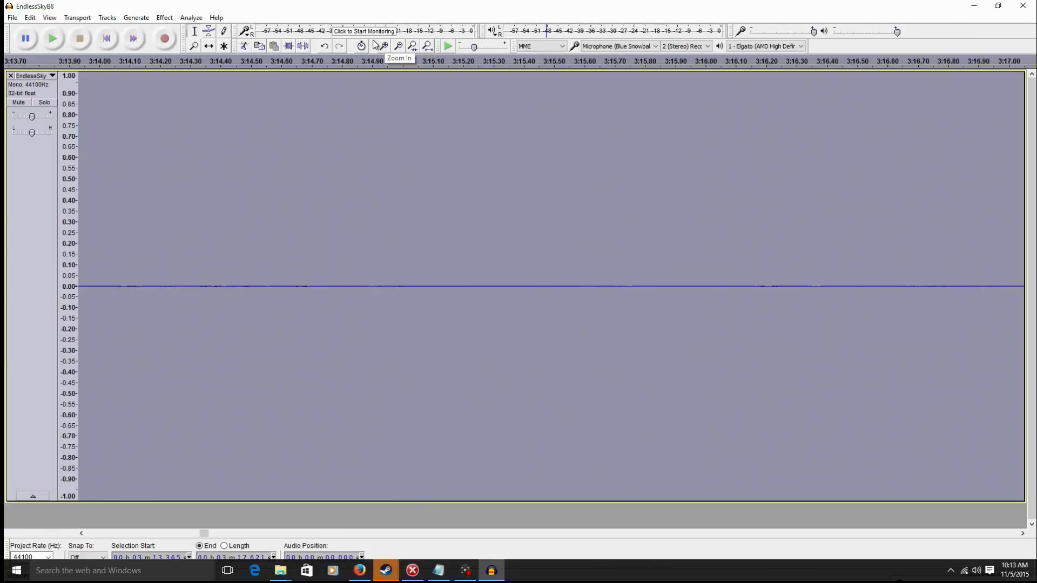
{"action": "left_click", "coordinate": [398, 46]}
{"action": "left_click", "coordinate": [398, 45]}
{"action": "left_click", "coordinate": [398, 46]}
{"action": "left_click", "coordinate": [398, 46]}
{"action": "left_click", "coordinate": [399, 46]}
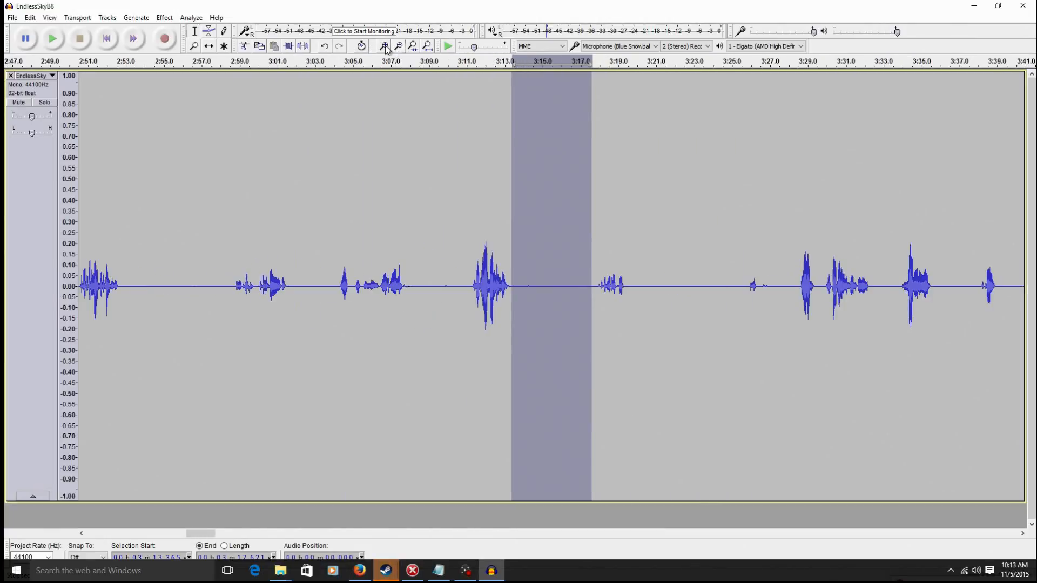
Capture a noise profile from the selected gap between about 3:13.4 and 3:17.6.
{"action": "left_click", "coordinate": [165, 18]}
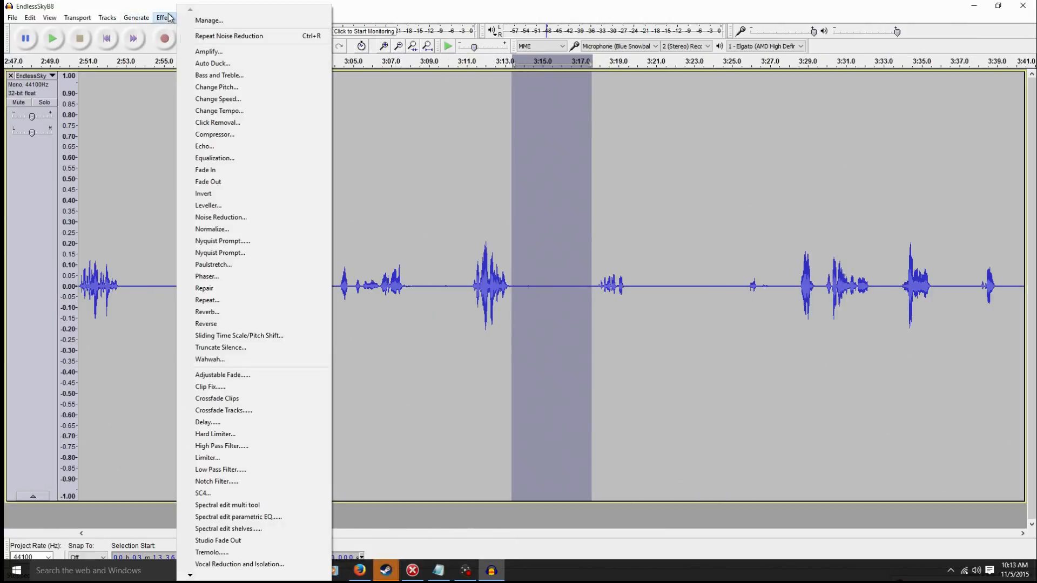
{"action": "left_click", "coordinate": [234, 209]}
{"action": "left_click", "coordinate": [520, 244]}
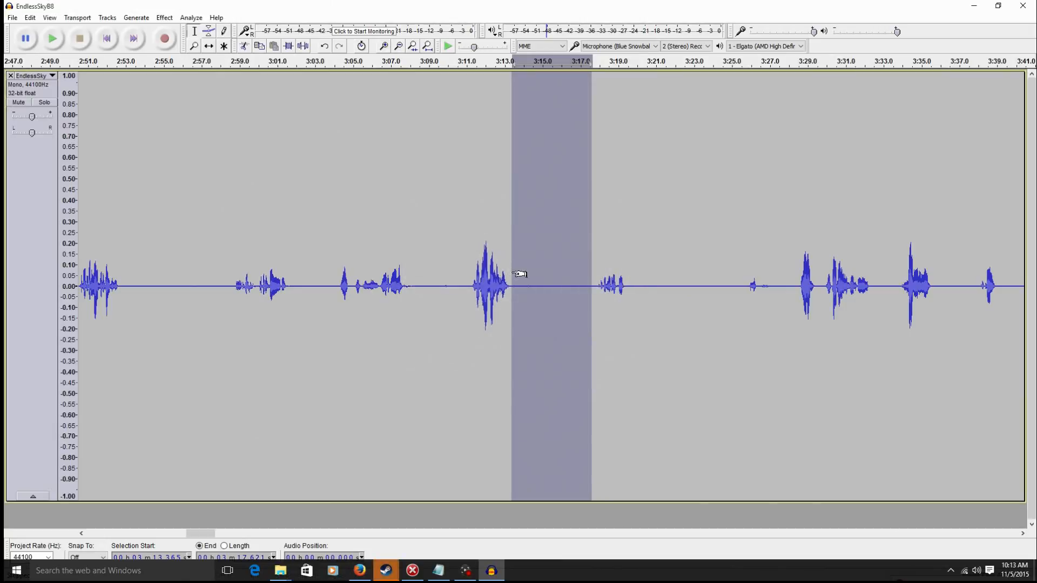
Select the entire track and apply another Noise Reduction pass at 12 dB, sensitivity 6.00 and 0 smoothing bands.
{"action": "left_click", "coordinate": [474, 267]}
{"action": "key", "text": "ctrl+a"}
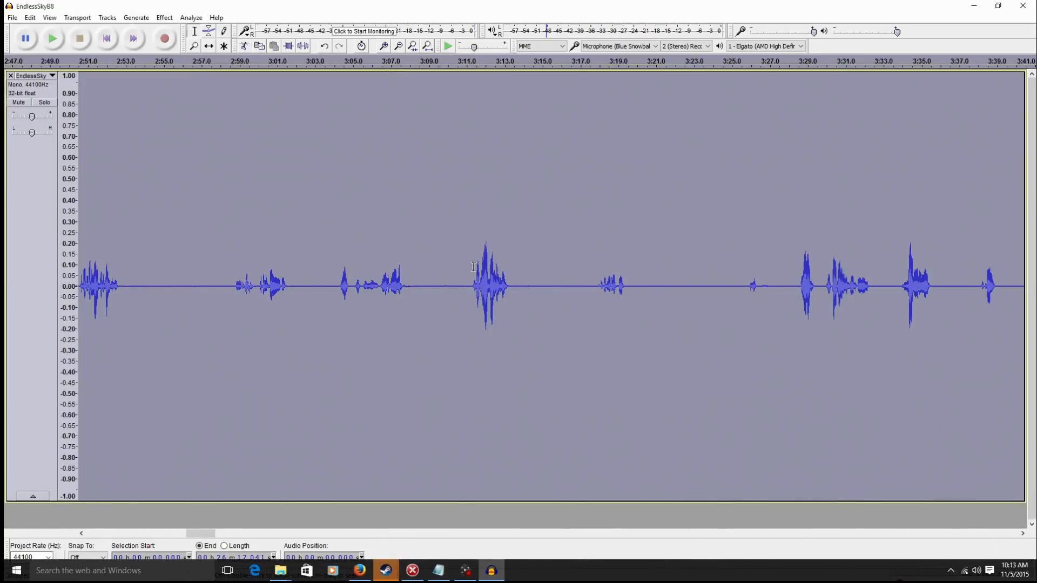
{"action": "left_click", "coordinate": [165, 18]}
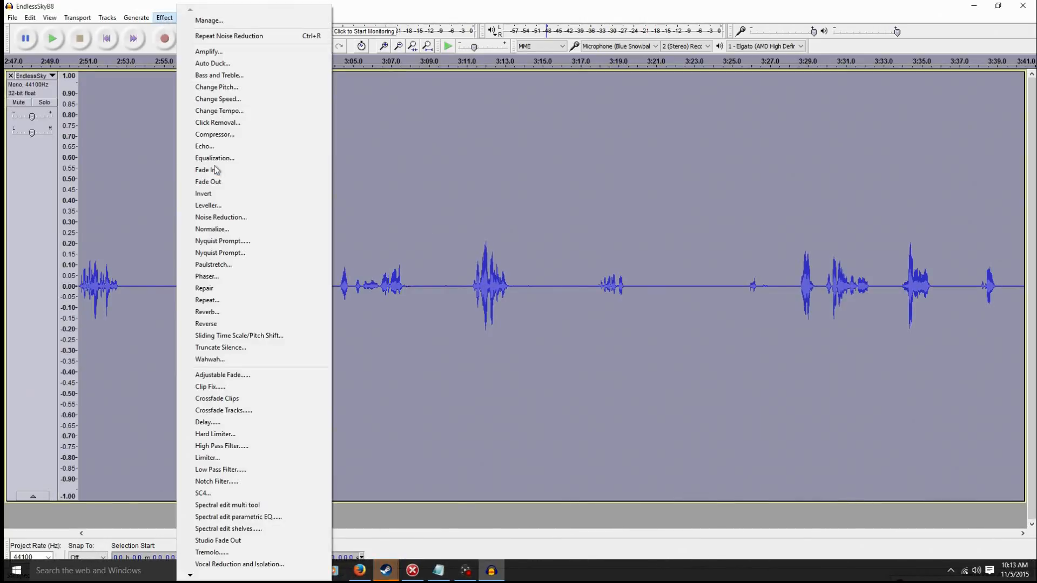
{"action": "left_click", "coordinate": [233, 212]}
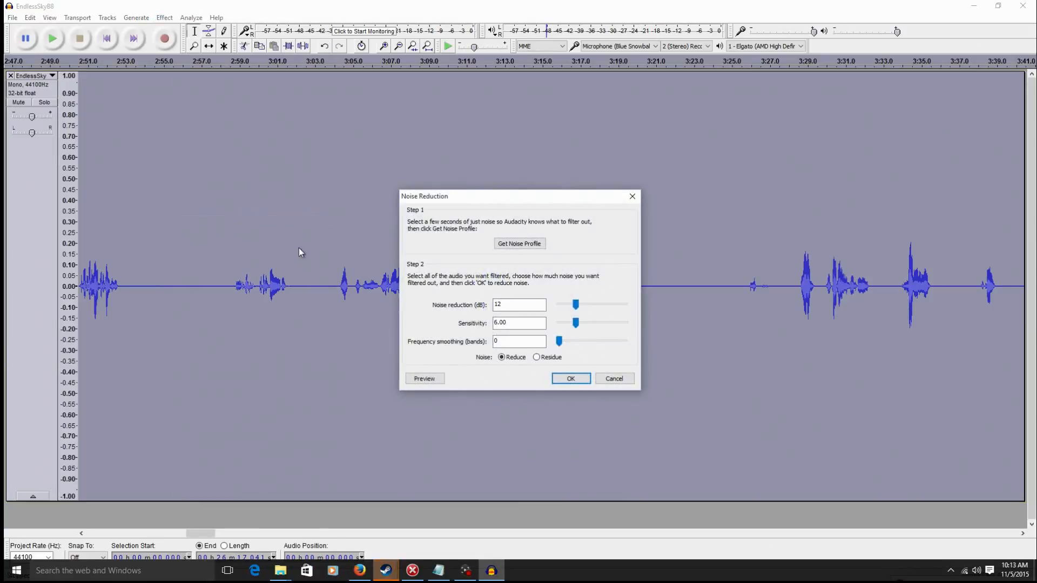
{"action": "left_click", "coordinate": [571, 379]}
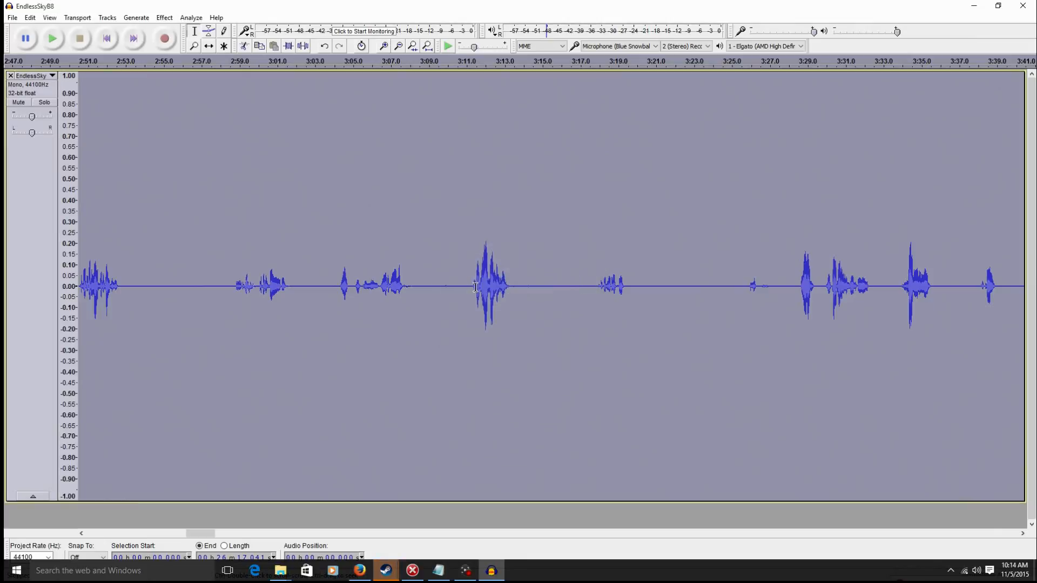
Play back the track from about 3:11.4 to check the speech and the gap after it.
{"action": "left_click", "coordinate": [474, 289]}
{"action": "key", "text": "space"}
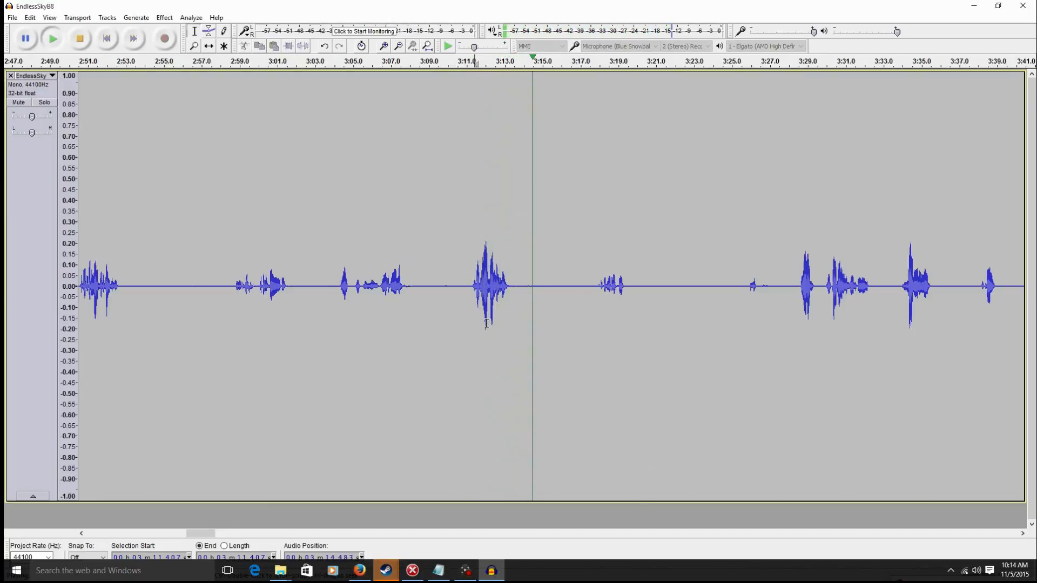
Stop playback and silence the gaps at about 3:13.3–3:16.2 and 3:26.5–3:28.2, auditioning the second one.
{"action": "key", "text": "space"}
{"action": "left_click_drag", "start_coordinate": [564, 262], "coordinate": [510, 238]}
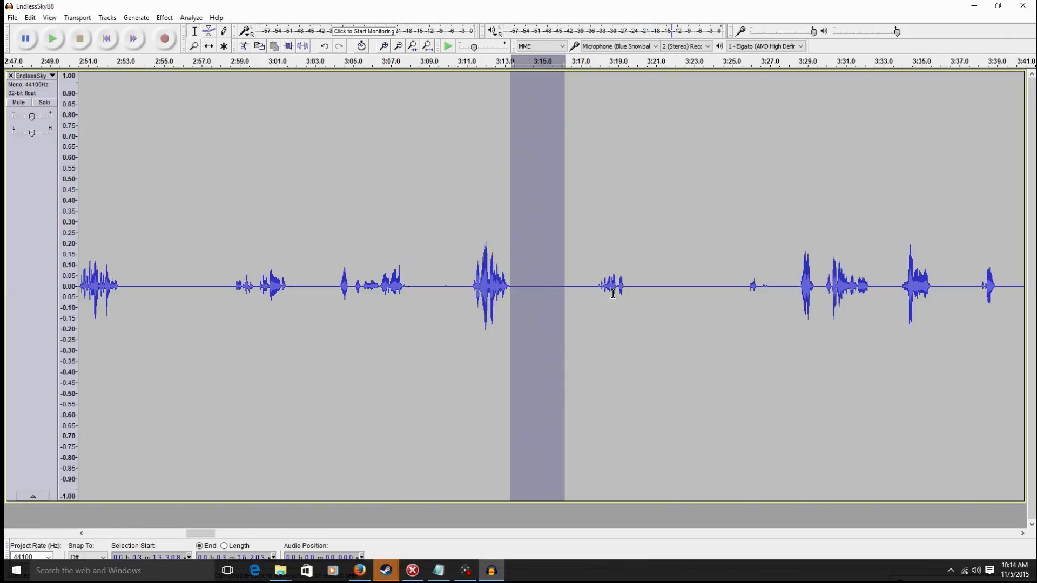
{"action": "left_click_drag", "start_coordinate": [789, 293], "coordinate": [762, 294]}
{"action": "key", "text": "space"}
{"action": "key", "text": "space"}
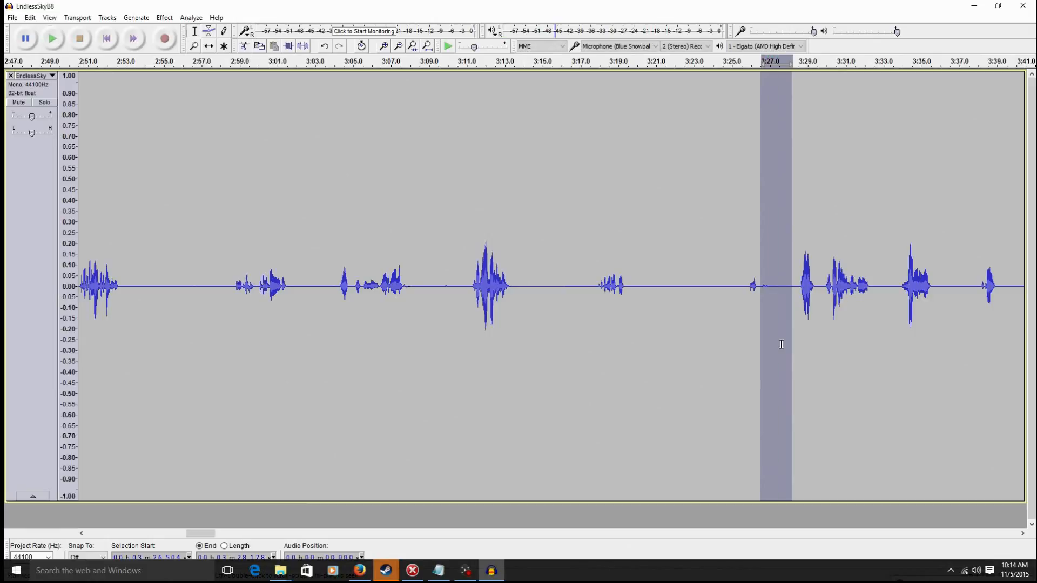
Play back the track from about 3:32.3 to check the following speech and gap.
{"action": "left_click", "coordinate": [871, 299]}
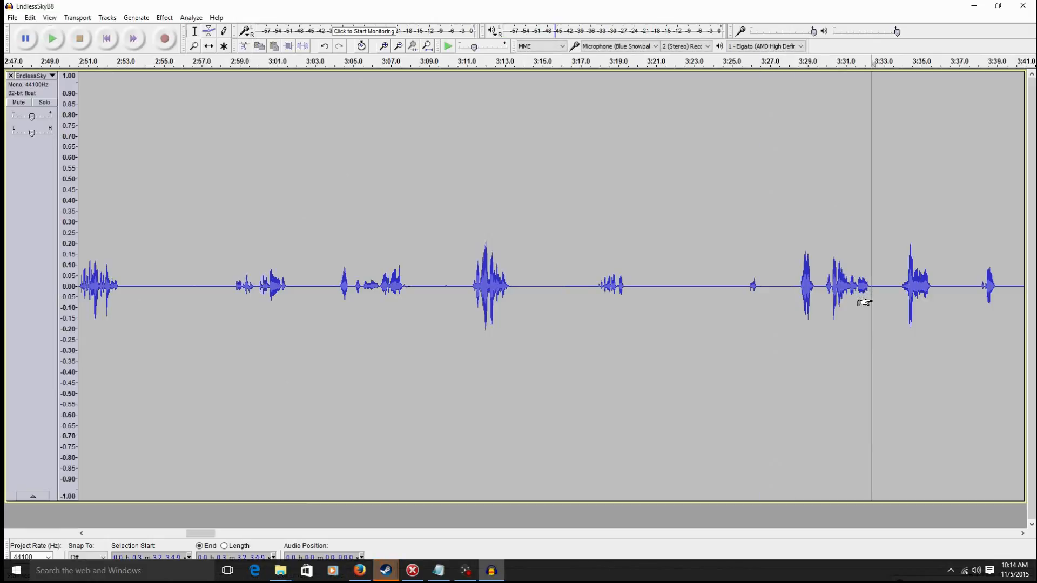
{"action": "key", "text": "space"}
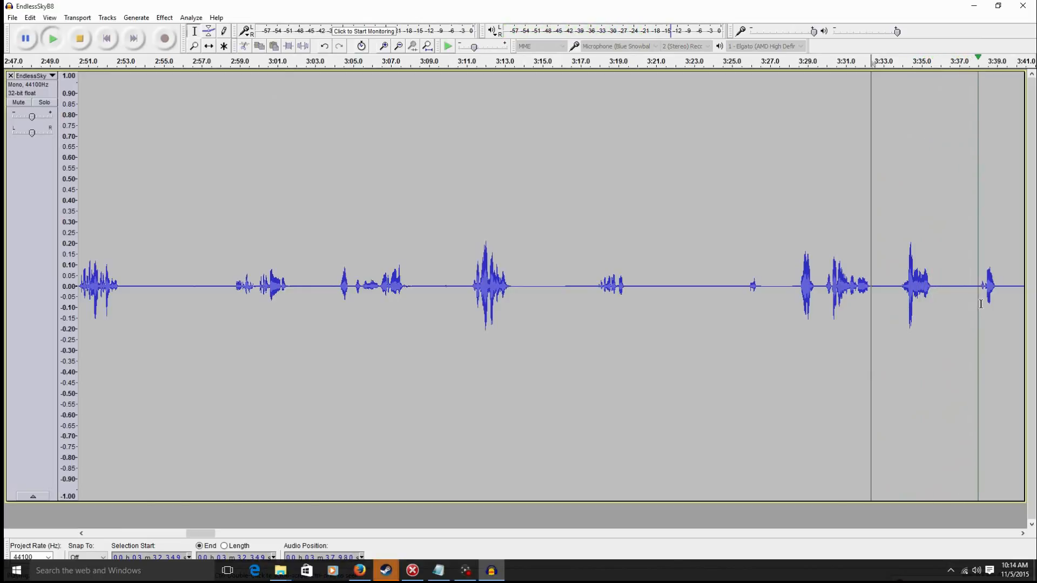
{"action": "key", "text": "space"}
Silence the noisy gaps between phrases at about 3:53.1–3:53.8, 3:55.7–3:56.5 and 4:02.2–4:02.7.
{"action": "left_click_drag", "start_coordinate": [206, 540], "coordinate": [233, 550]}
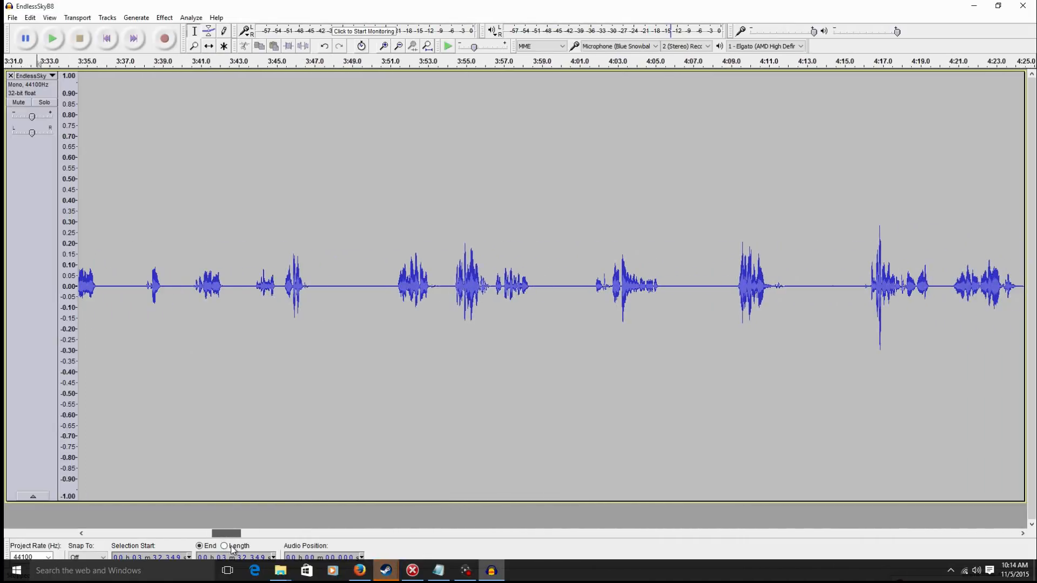
{"action": "left_click_drag", "start_coordinate": [444, 289], "coordinate": [430, 258]}
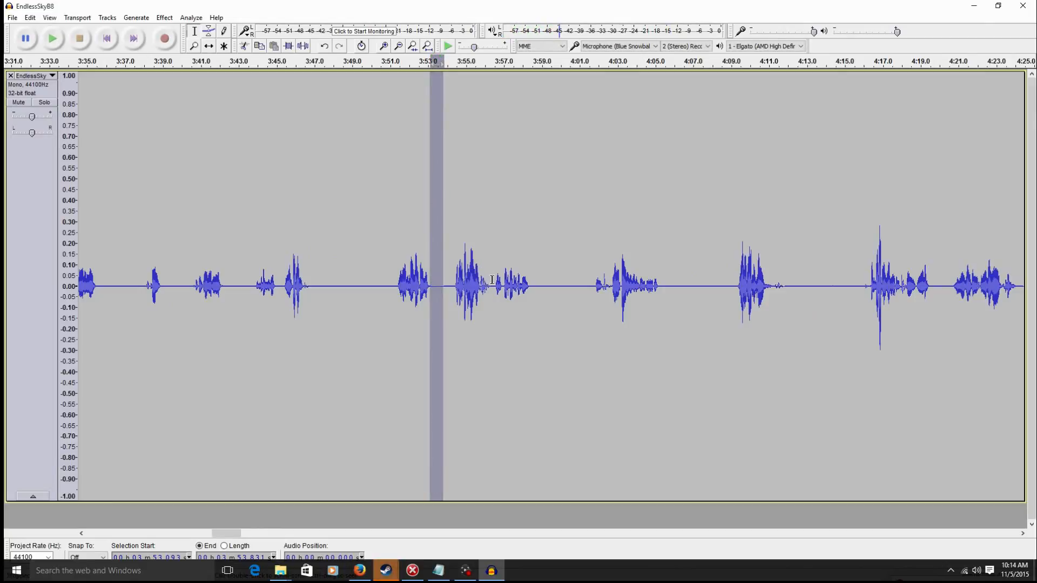
{"action": "left_click_drag", "start_coordinate": [492, 280], "coordinate": [479, 267]}
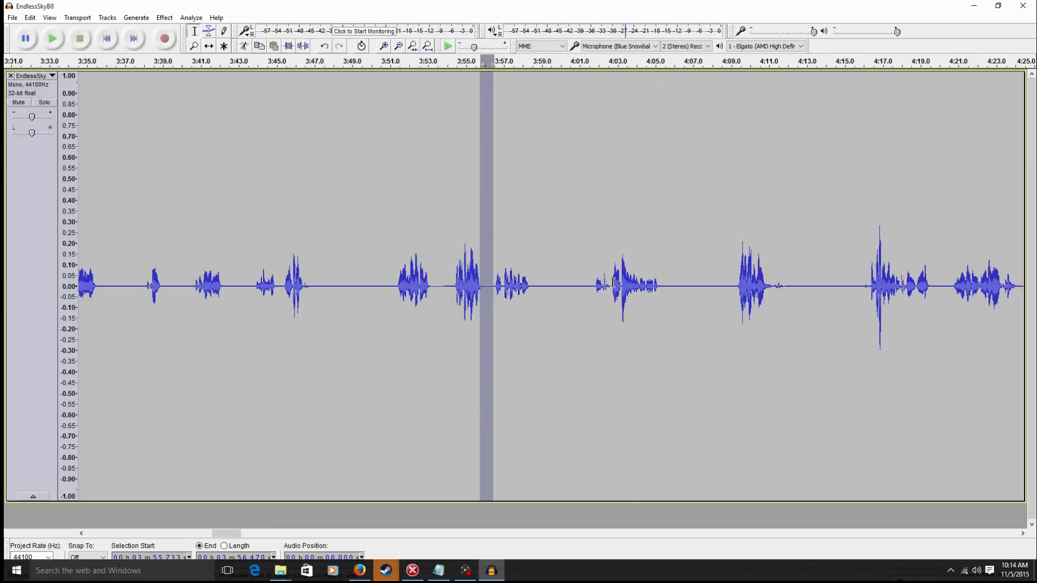
{"action": "left_click_drag", "start_coordinate": [613, 281], "coordinate": [603, 263]}
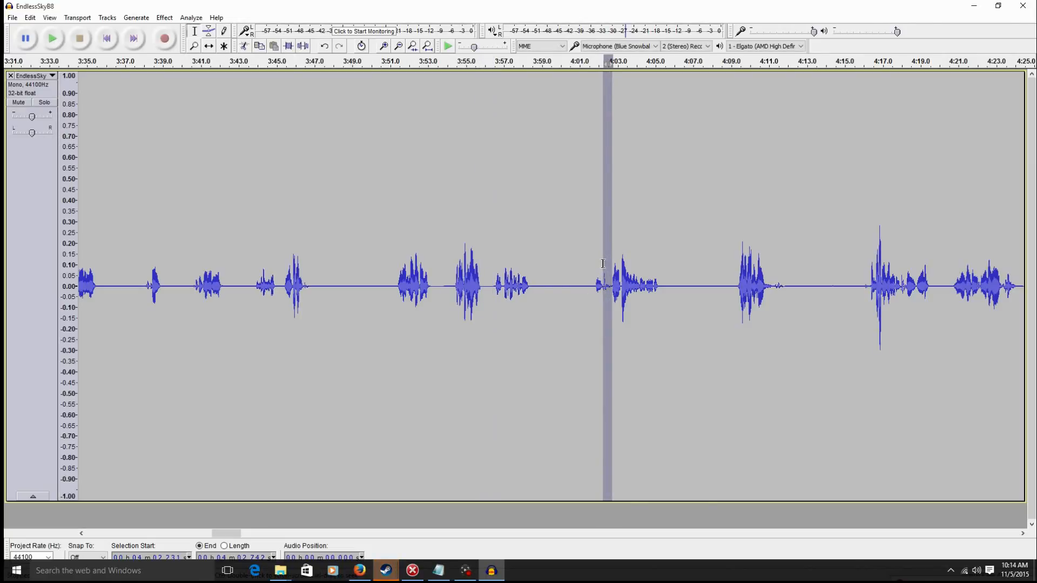
{"action": "key", "text": "space"}
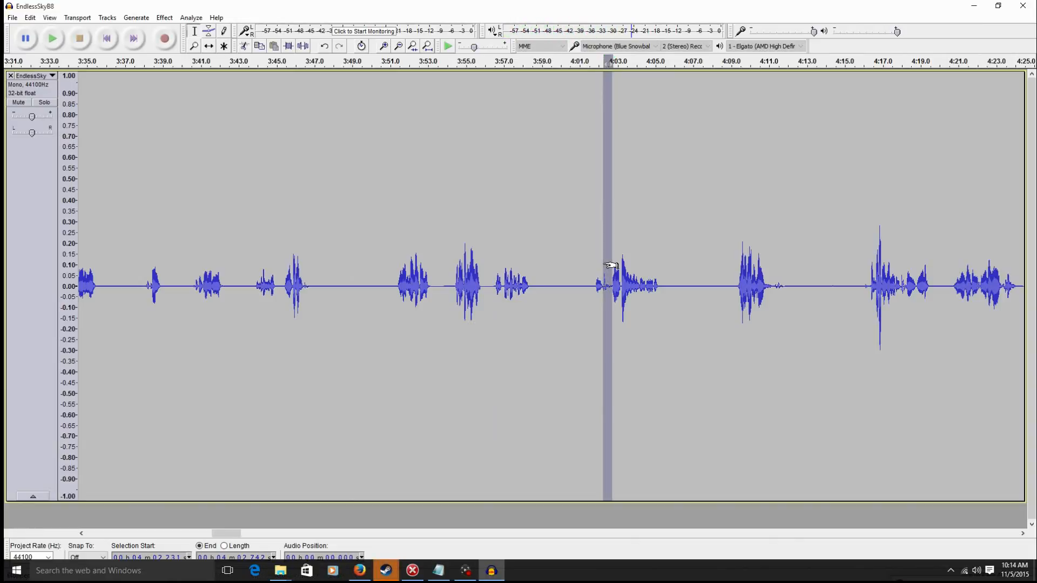
{"action": "key", "text": "ctrl+l"}
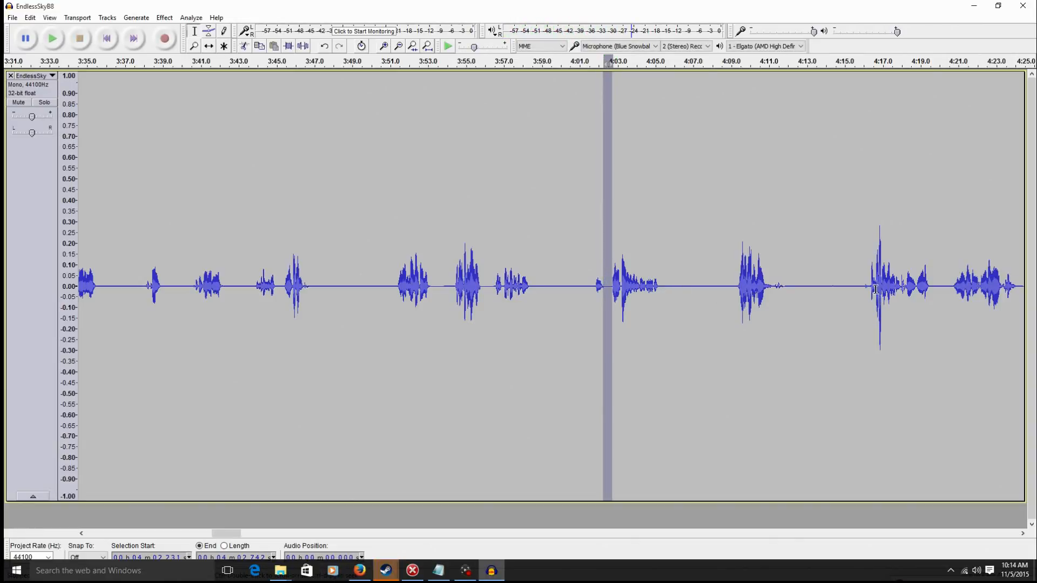
Silence the gaps at about 4:11.1–4:16.3 and 4:17.9–4:18.2, and play back from about 4:17.3 to check.
{"action": "left_click_drag", "start_coordinate": [869, 287], "coordinate": [773, 253]}
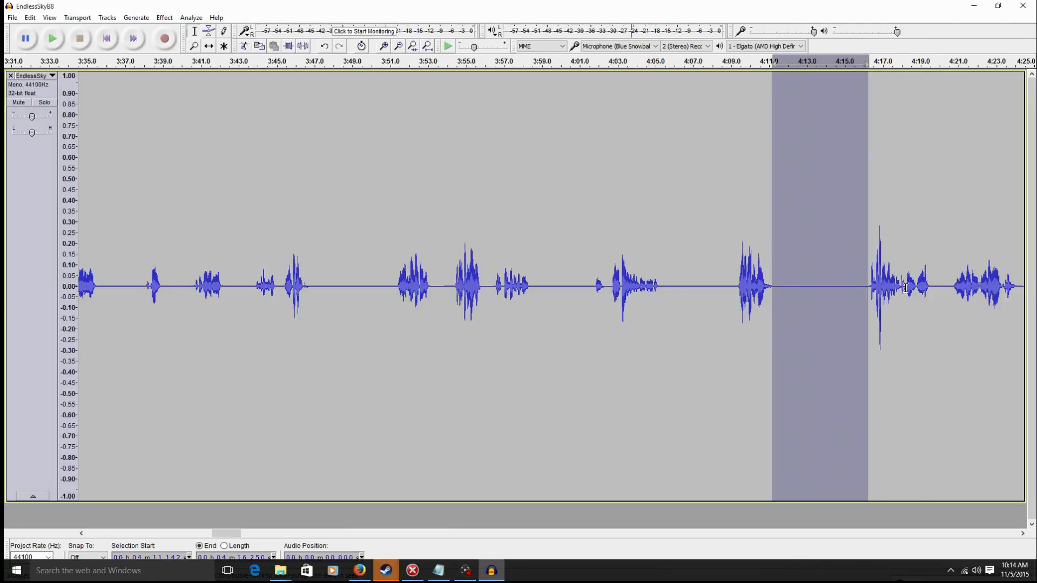
{"action": "left_click_drag", "start_coordinate": [906, 287], "coordinate": [900, 287]}
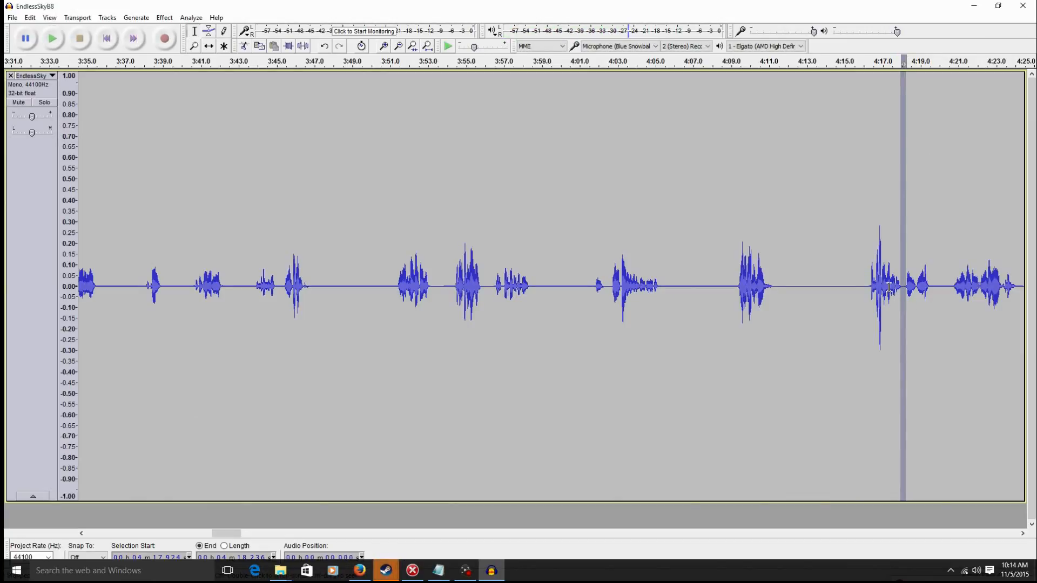
{"action": "left_click", "coordinate": [889, 287]}
{"action": "key", "text": "space"}
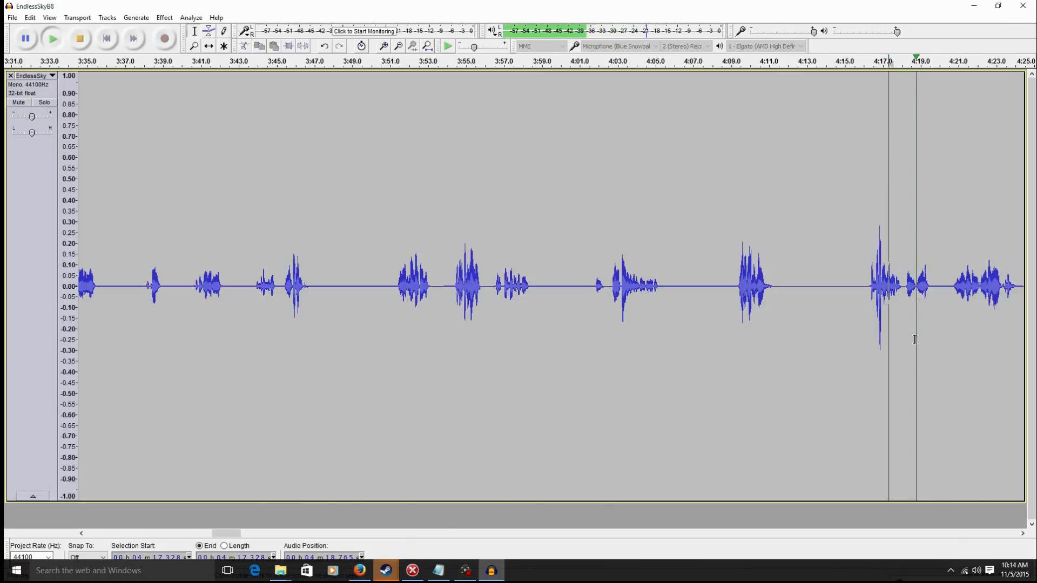
{"action": "key", "text": "space"}
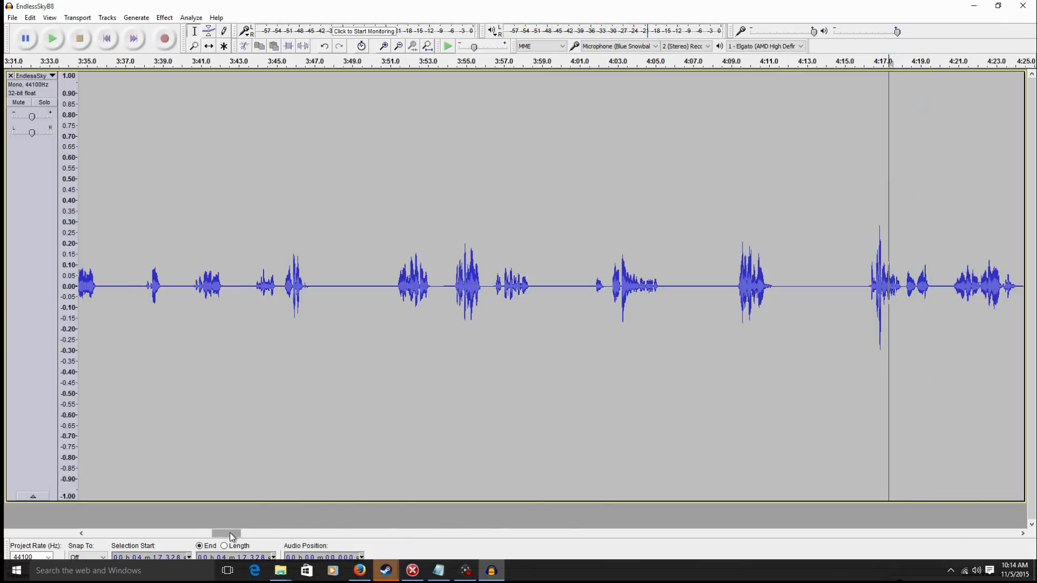
Silence the gaps at about 4:32.9–4:35.7, 4:36.5–4:39.1 and 4:41.5–4:42.7.
{"action": "left_click_drag", "start_coordinate": [229, 532], "coordinate": [250, 538]}
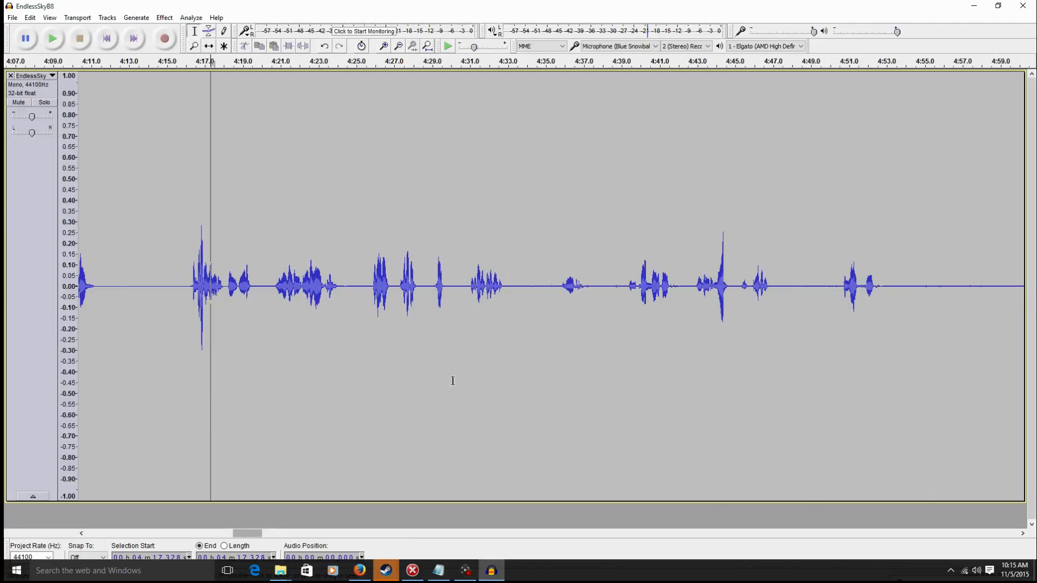
{"action": "left_click_drag", "start_coordinate": [558, 301], "coordinate": [507, 274]}
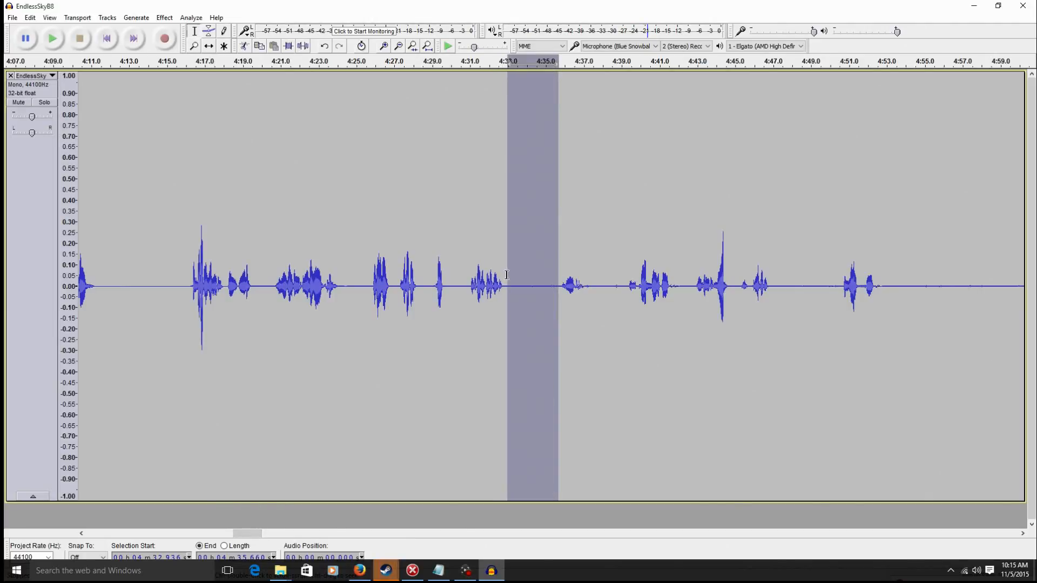
{"action": "left_click_drag", "start_coordinate": [624, 286], "coordinate": [575, 265]}
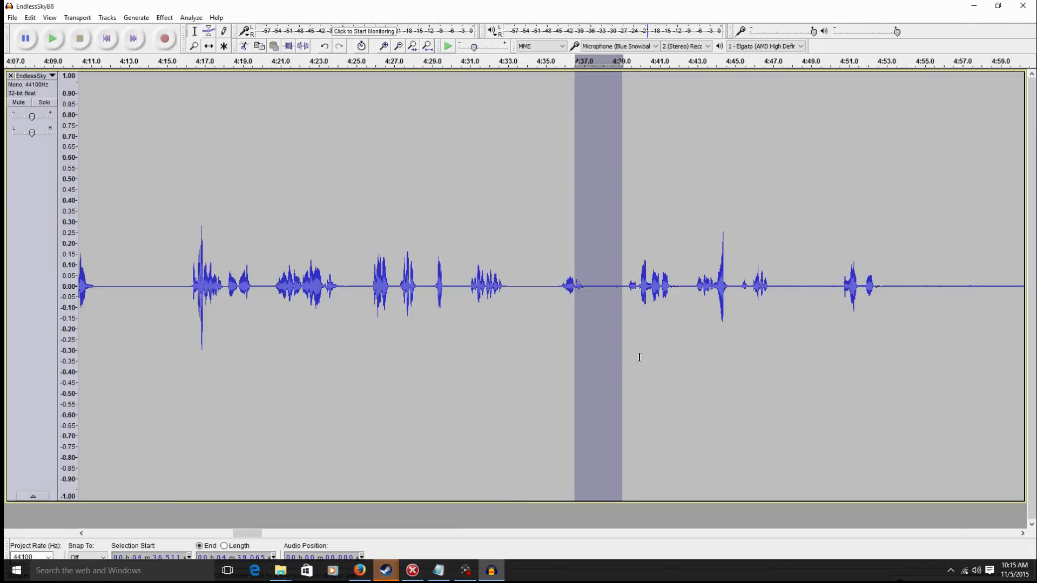
{"action": "key", "text": "space"}
{"action": "left_click_drag", "start_coordinate": [691, 283], "coordinate": [670, 262]}
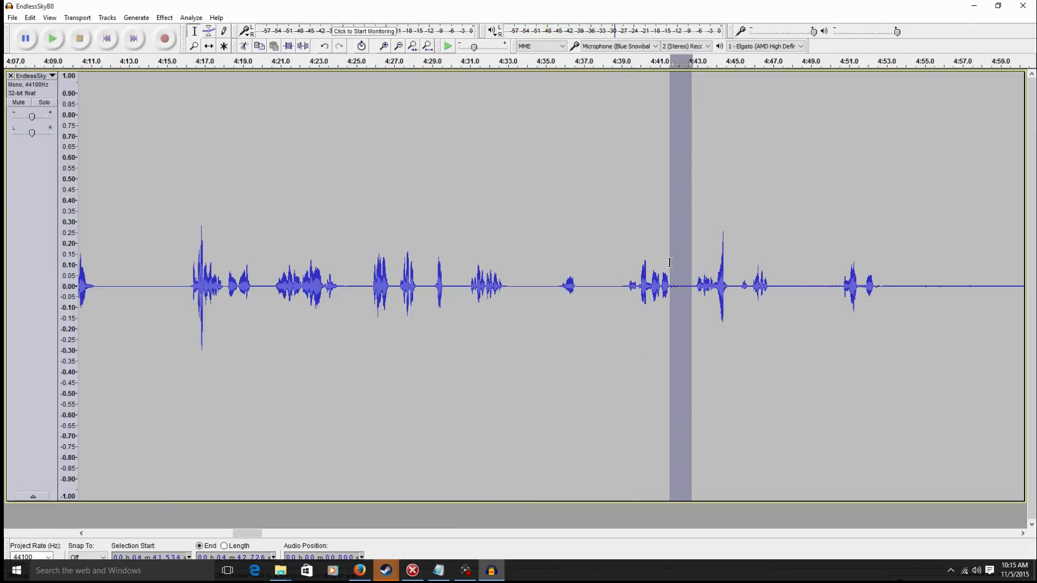
Audition the gap between about 4:47.5 and 4:50.5 and capture a noise profile from it.
{"action": "left_click_drag", "start_coordinate": [782, 297], "coordinate": [839, 338]}
{"action": "key", "text": "space"}
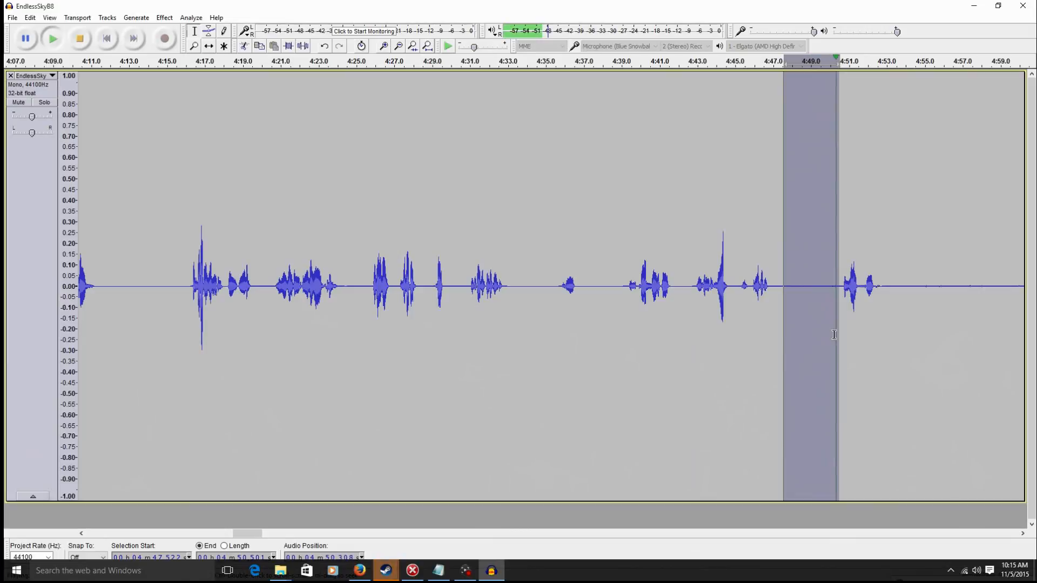
{"action": "key", "text": "space"}
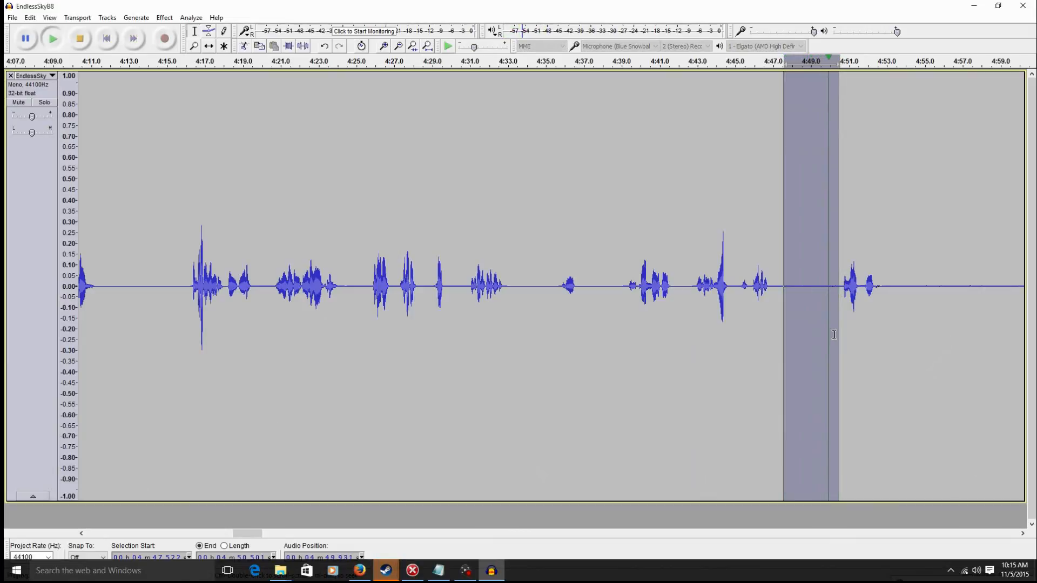
{"action": "left_click", "coordinate": [176, 19]}
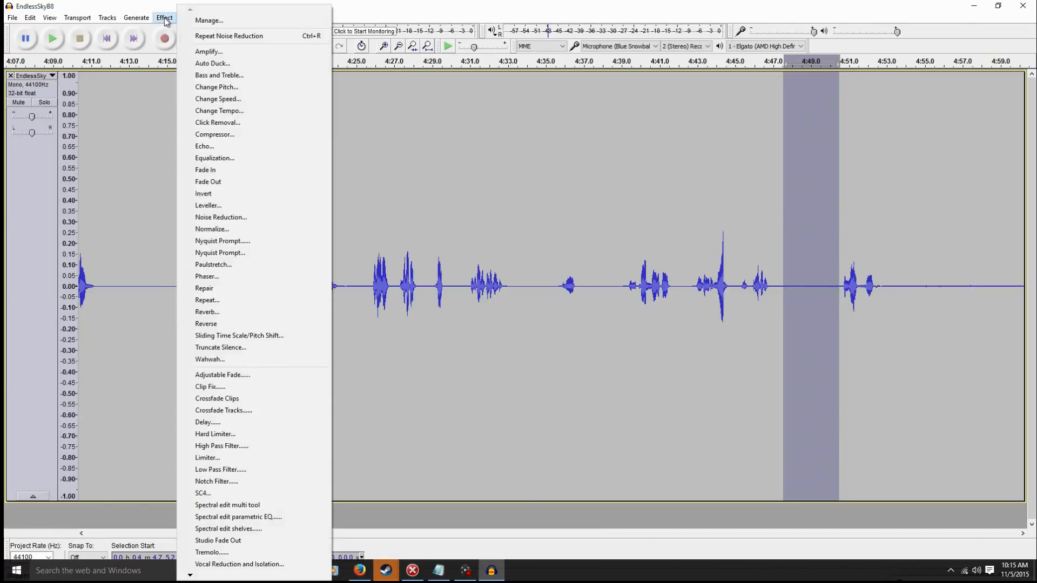
{"action": "left_click", "coordinate": [228, 219]}
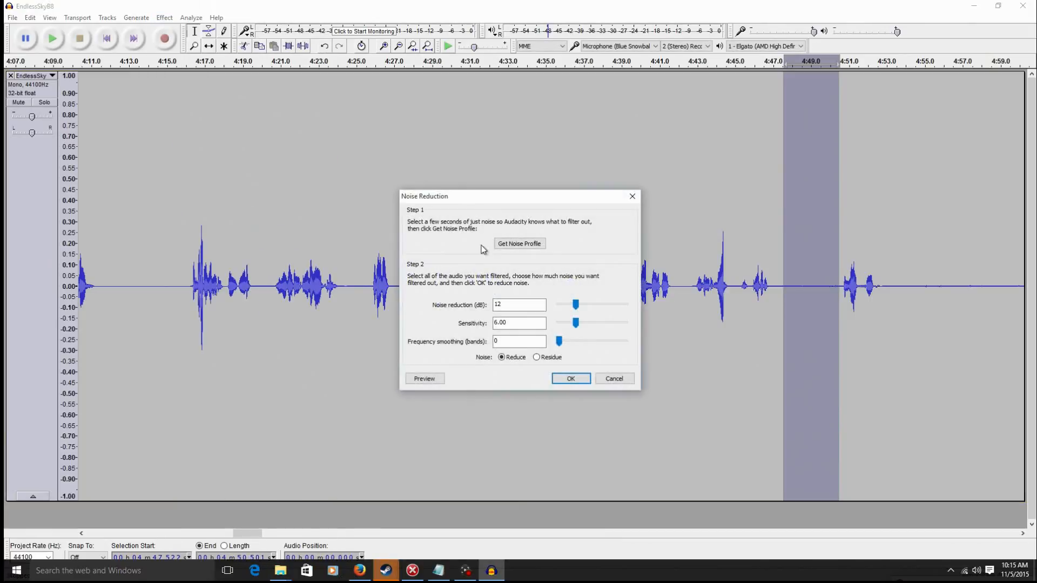
{"action": "left_click", "coordinate": [501, 244]}
Play back the speech from about 4:20.8 and again from about 4:16.0 to hear it before filtering.
{"action": "key", "text": "ctrl+a"}
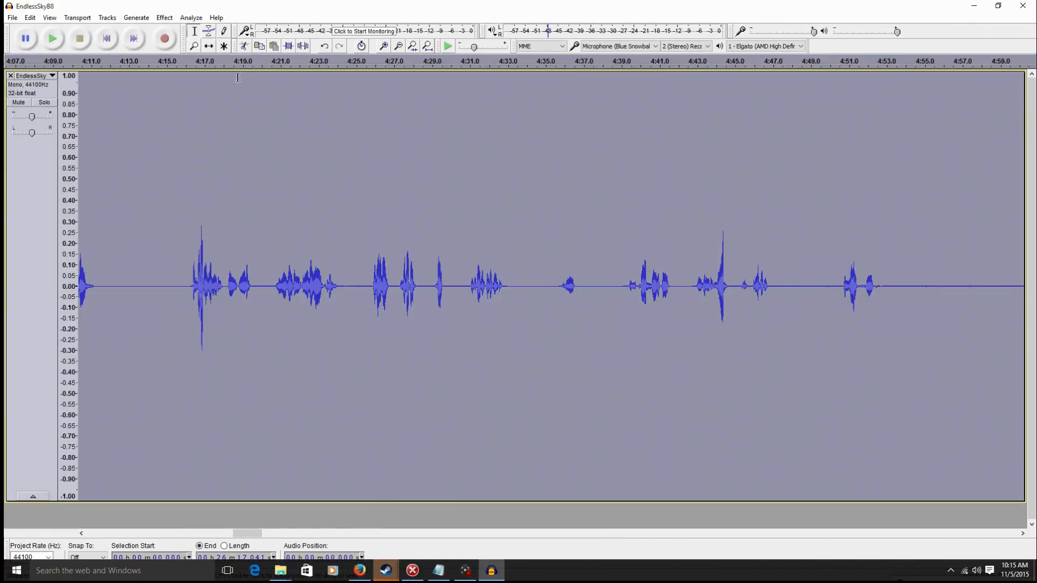
{"action": "left_click", "coordinate": [276, 253]}
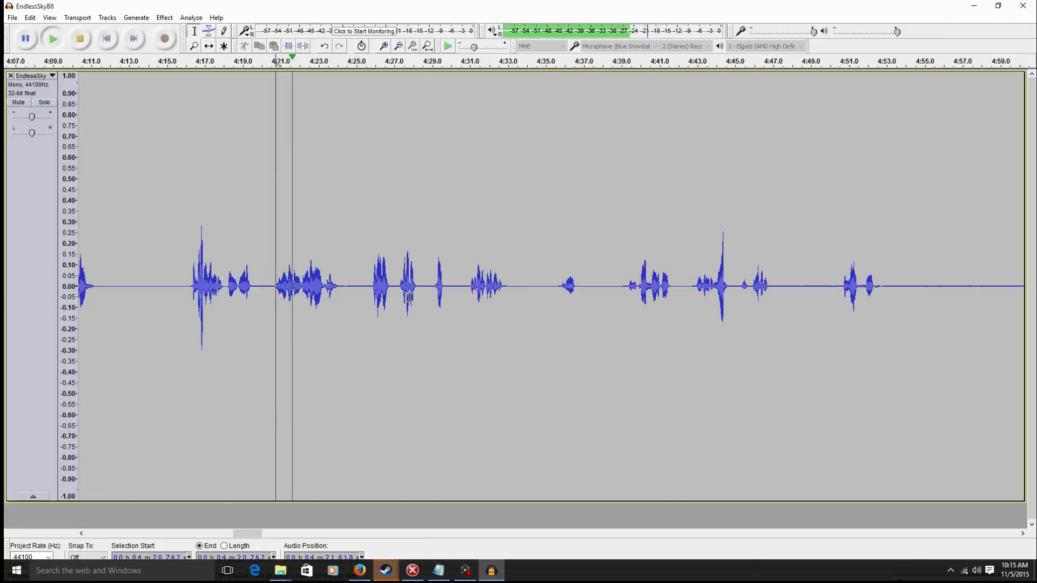
{"action": "left_click", "coordinate": [185, 284]}
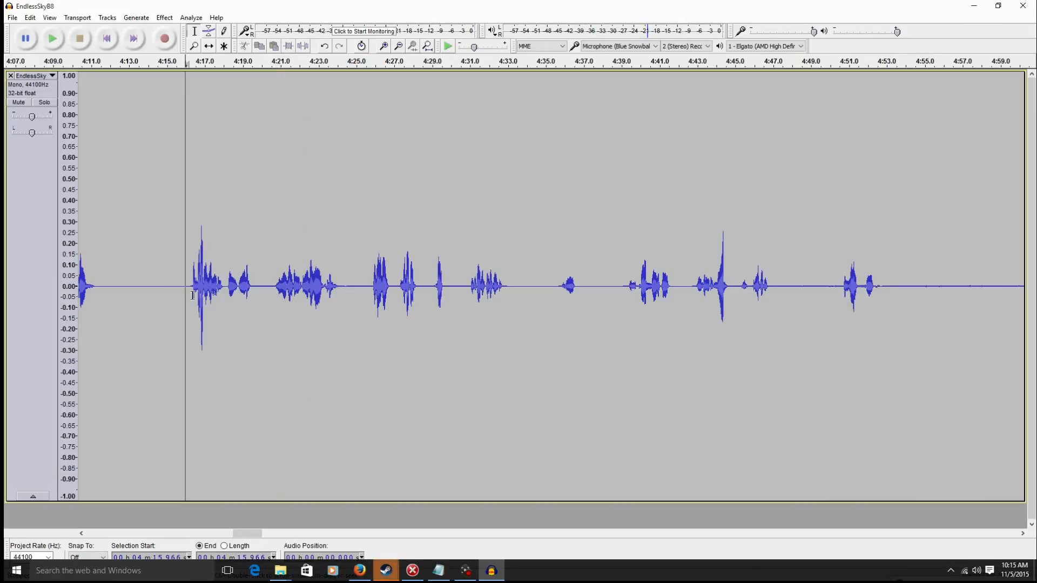
{"action": "key", "text": "space"}
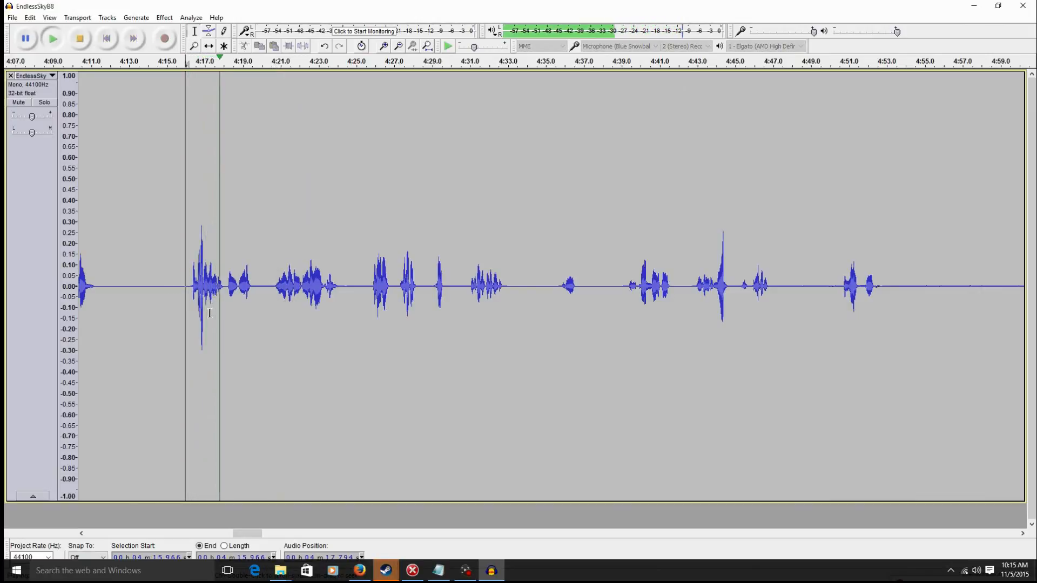
{"action": "key", "text": "space"}
{"action": "left_click", "coordinate": [190, 290]}
Select the entire track and apply Noise Reduction with the new profile at 12 dB, sensitivity 6.00 and 0 smoothing bands.
{"action": "key", "text": "ctrl+a"}
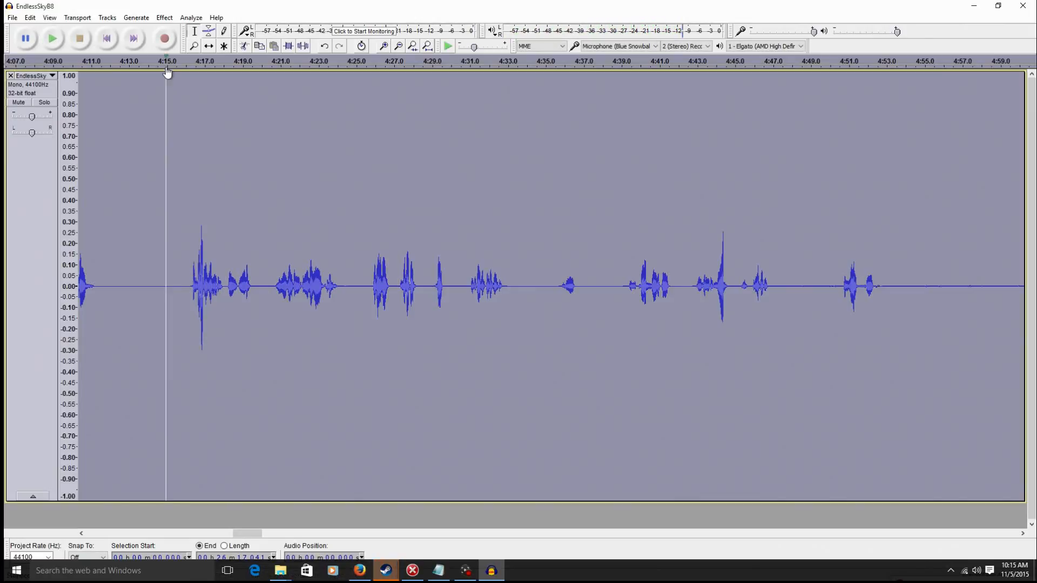
{"action": "left_click", "coordinate": [164, 17]}
{"action": "left_click", "coordinate": [234, 216]}
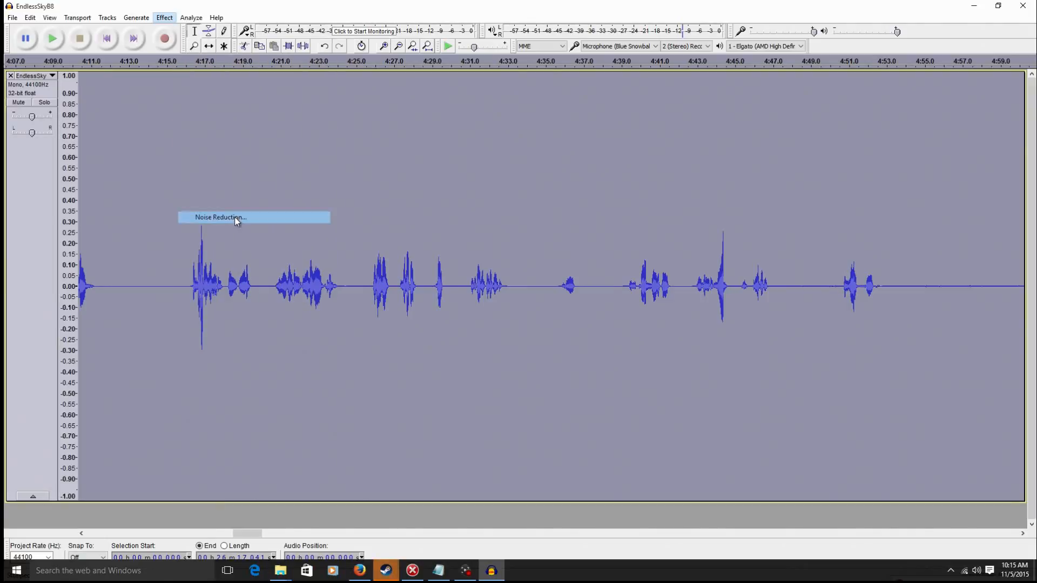
{"action": "left_click", "coordinate": [567, 378]}
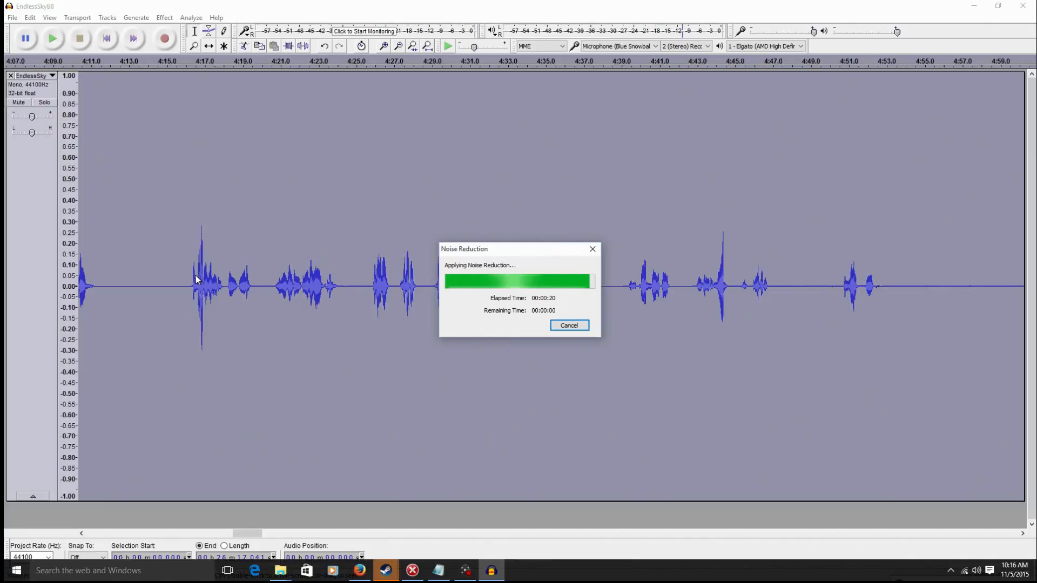
Play back the filtered speech from about 4:16.3.
{"action": "left_click", "coordinate": [191, 281]}
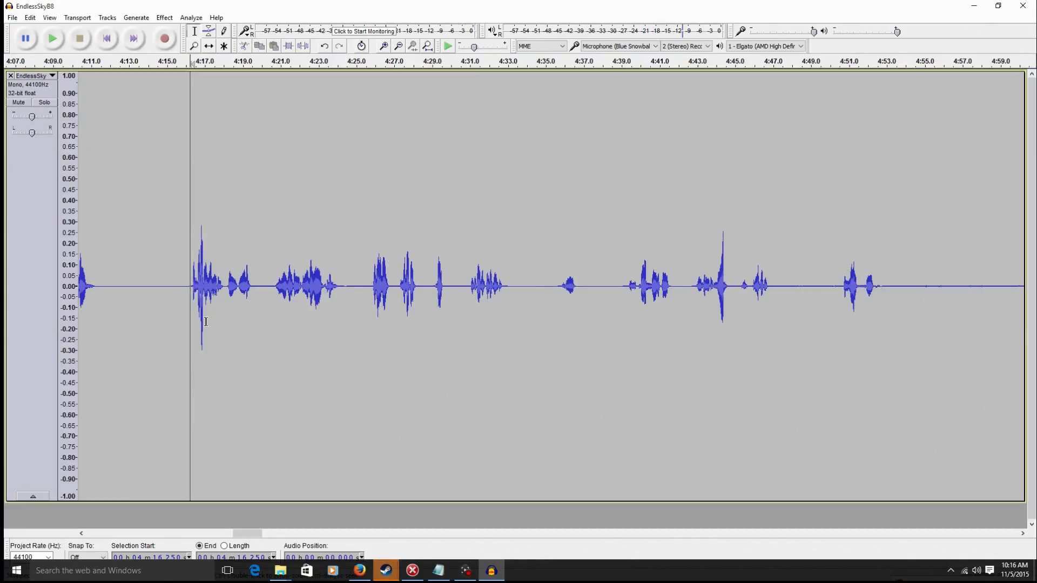
{"action": "key", "text": "space"}
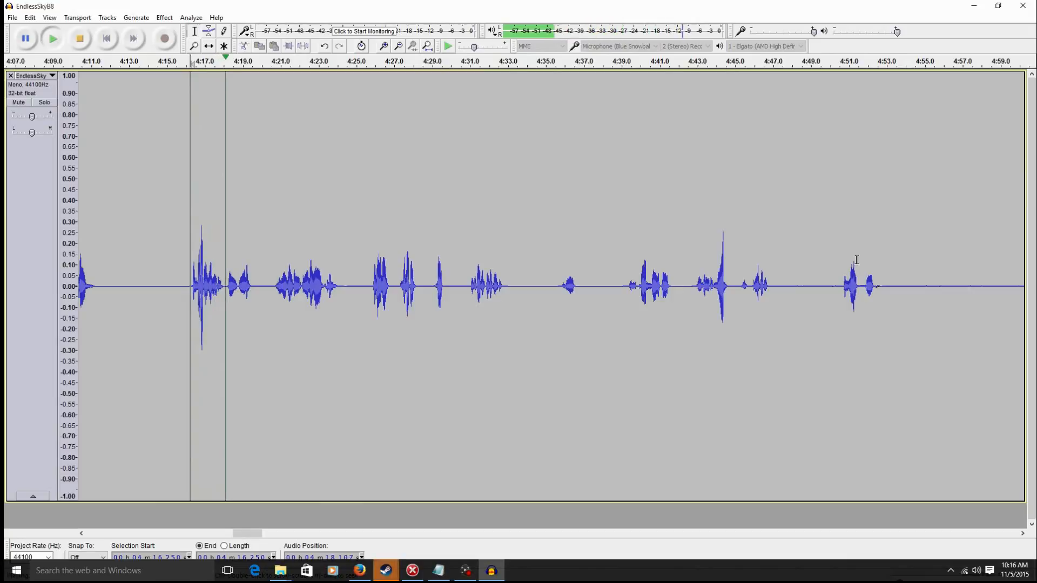
{"action": "key", "text": "space"}
Audition the short gap from about 25:00.8 to 25:01.7 and capture a noise profile from it.
{"action": "left_click_drag", "start_coordinate": [250, 533], "coordinate": [965, 560]}
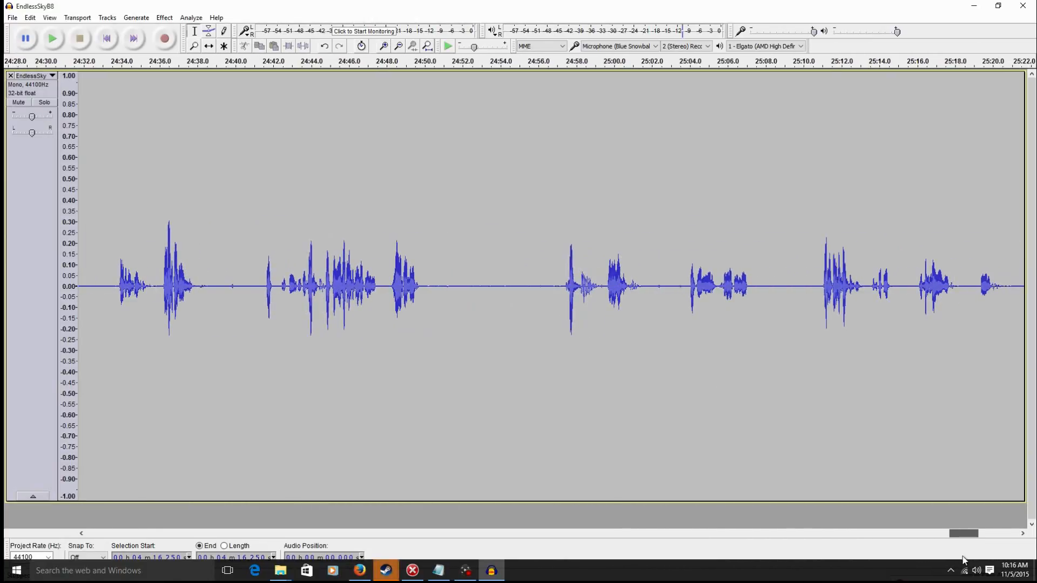
{"action": "left_click_drag", "start_coordinate": [646, 280], "coordinate": [629, 271]}
{"action": "key", "text": "space"}
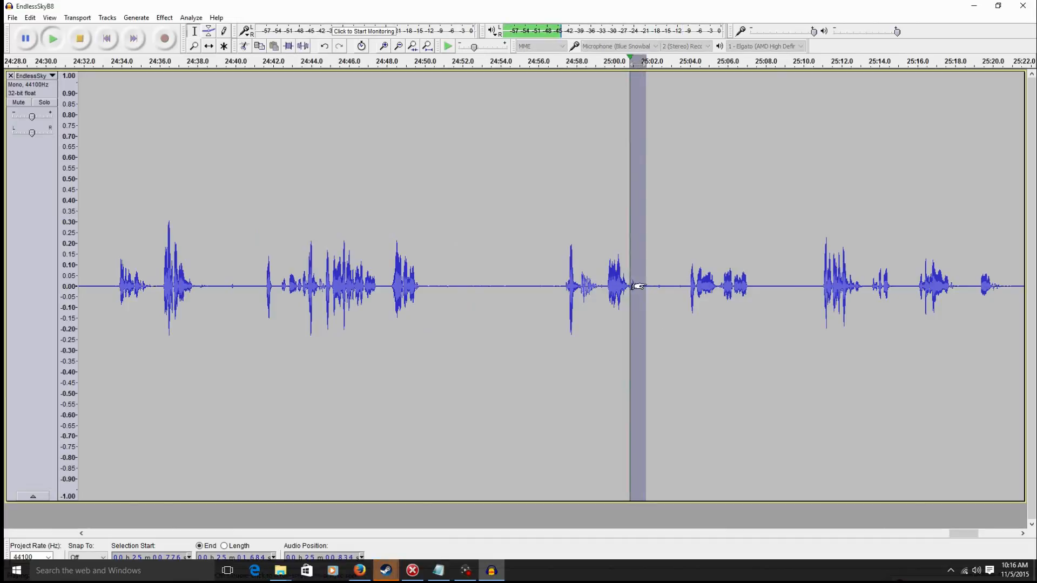
{"action": "left_click", "coordinate": [163, 16]}
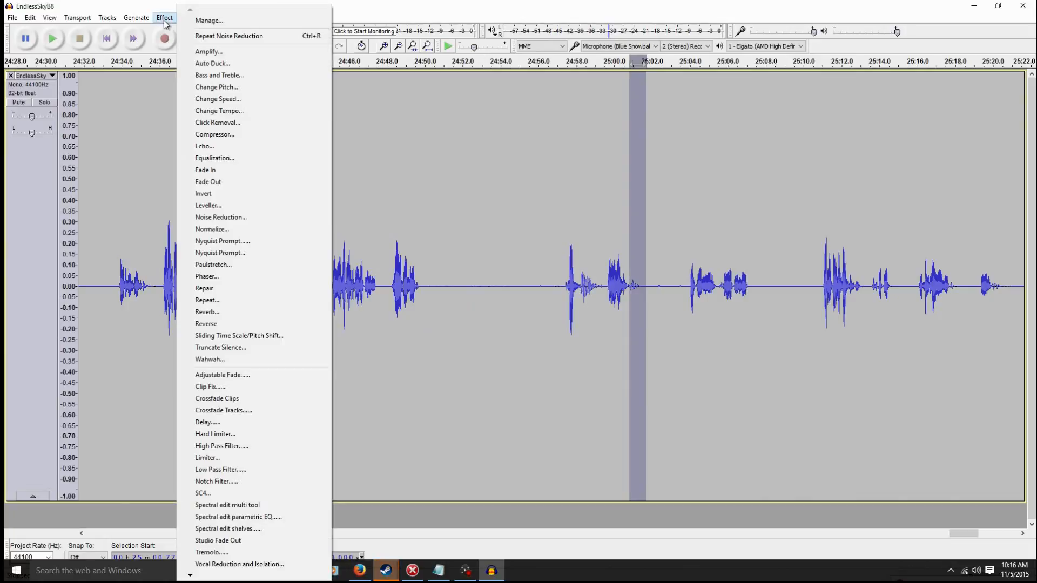
{"action": "left_click", "coordinate": [217, 217]}
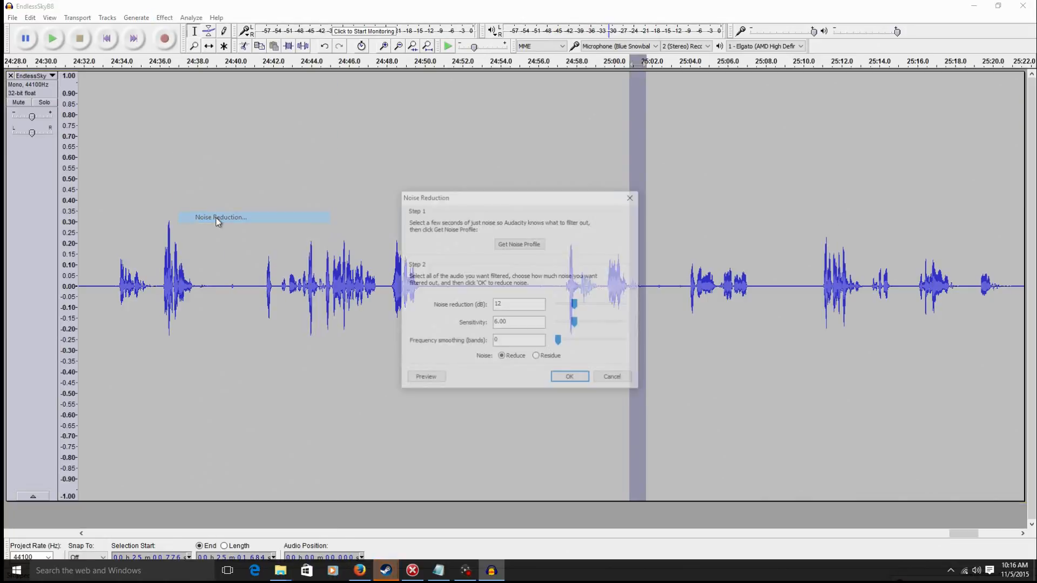
{"action": "left_click", "coordinate": [518, 244]}
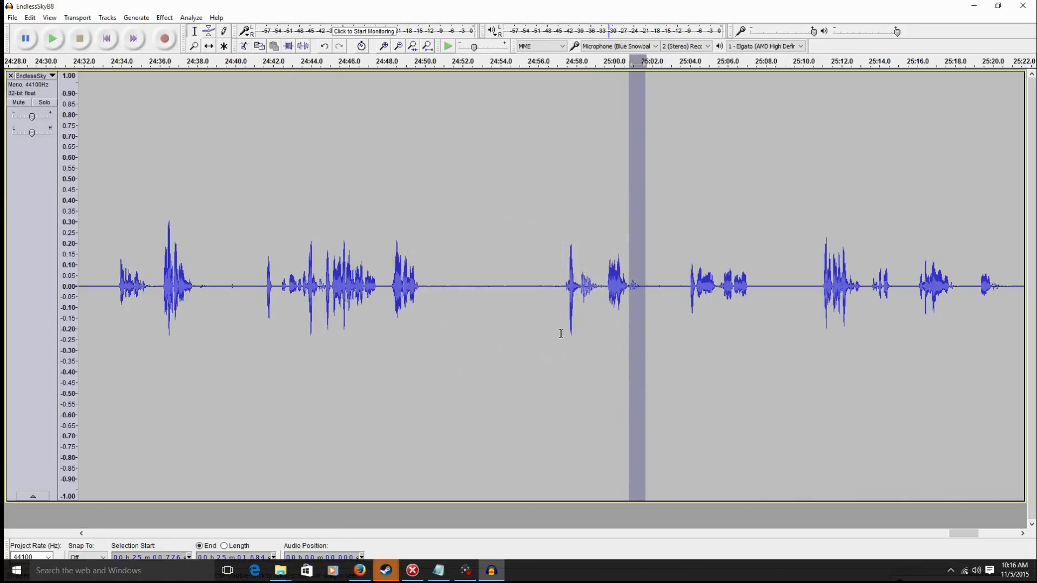
Play back the speech from about 24:44.6 to hear it before filtering.
{"action": "left_click", "coordinate": [323, 281]}
{"action": "key", "text": "space"}
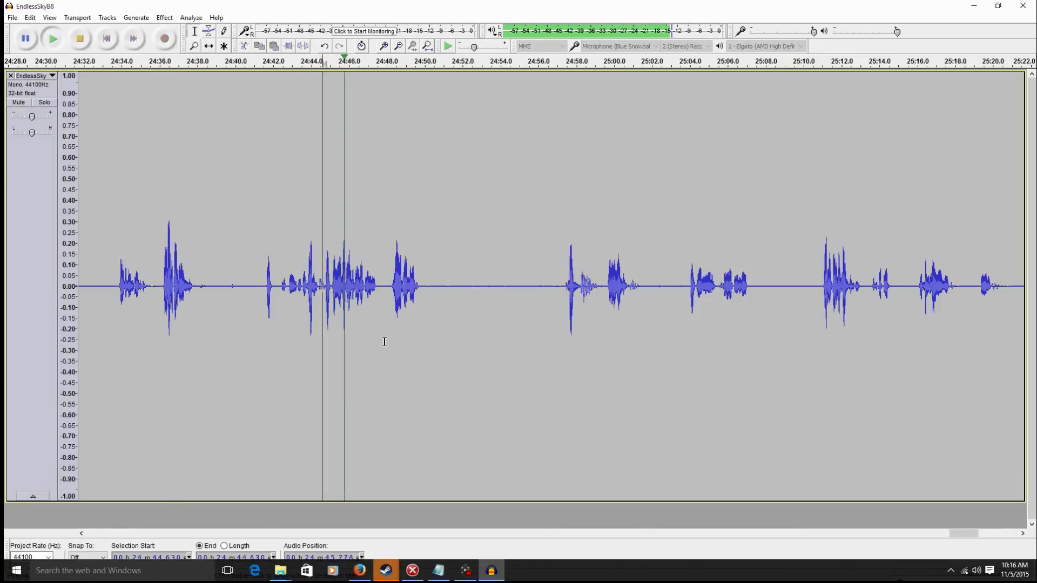
{"action": "key", "text": "space"}
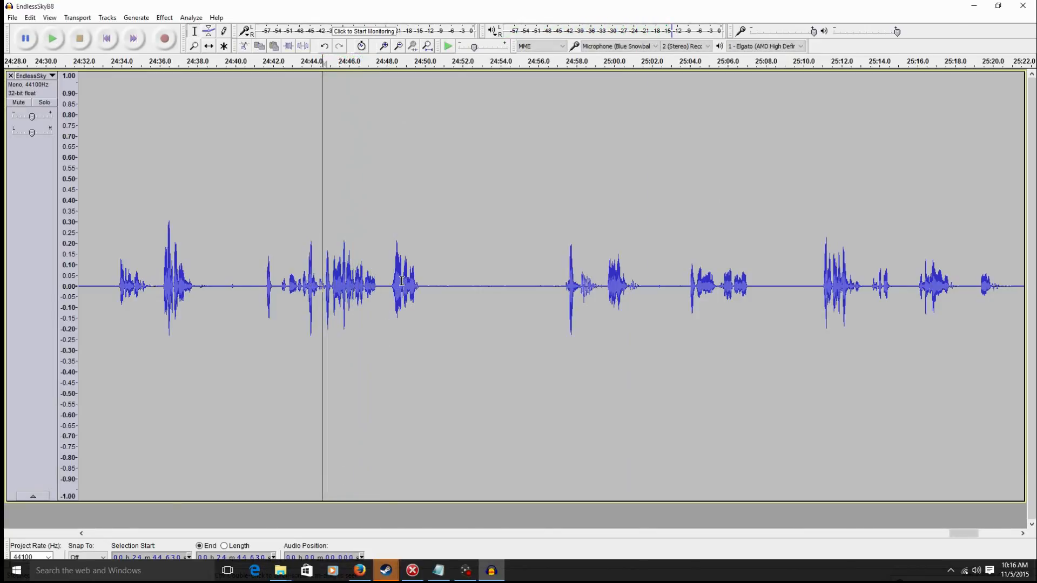
Select the entire track and apply Noise Reduction with the profile from the 25:01 gap at 12 dB, sensitivity 6.00 and 0 smoothing bands.
{"action": "key", "text": "ctrl+a"}
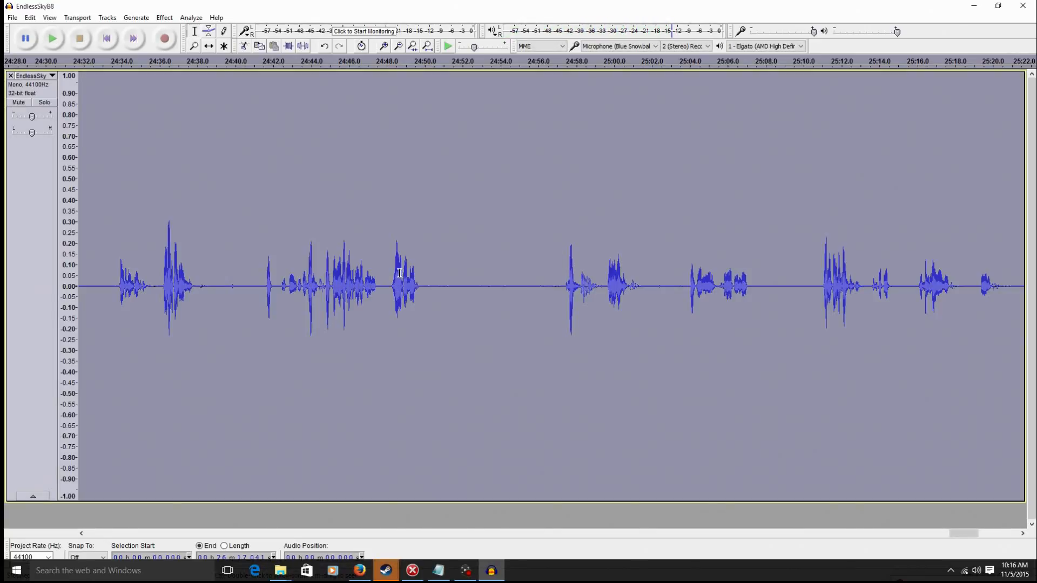
{"action": "left_click", "coordinate": [165, 18]}
{"action": "left_click", "coordinate": [227, 217]}
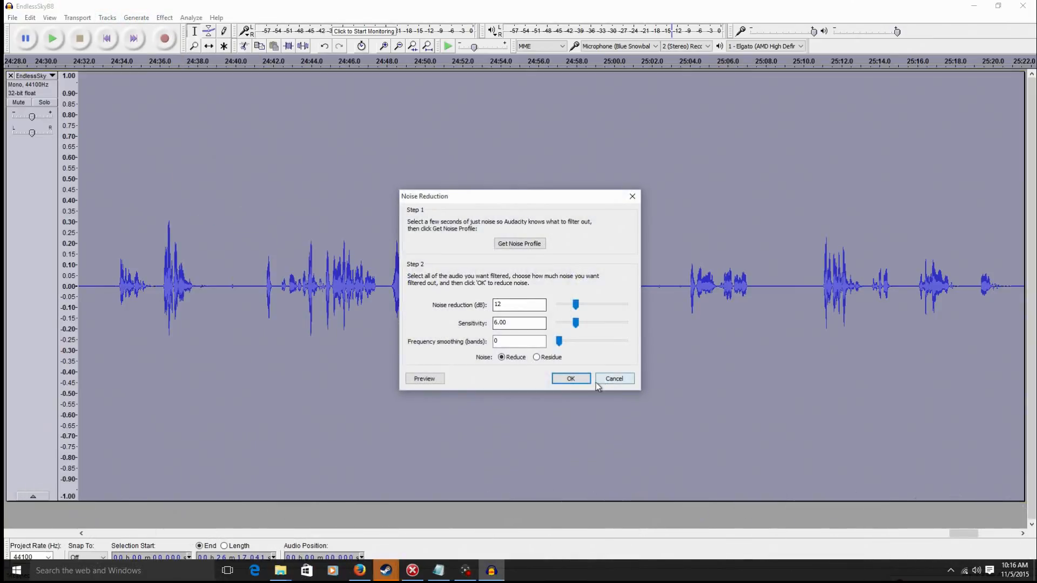
{"action": "left_click", "coordinate": [570, 379]}
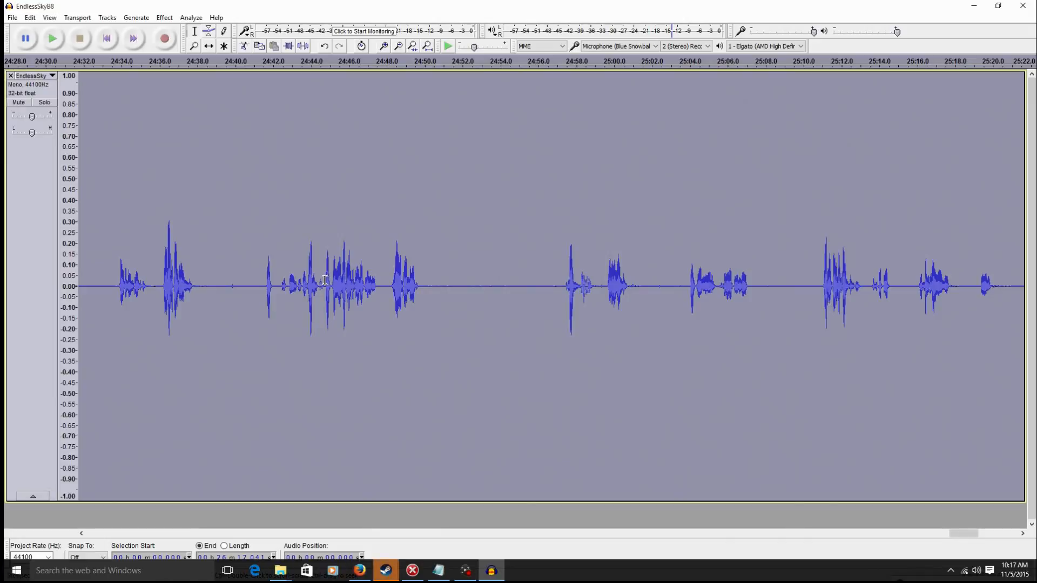
Play back the filtered speech from about 24:44.7.
{"action": "left_click", "coordinate": [325, 280]}
{"action": "key", "text": "space"}
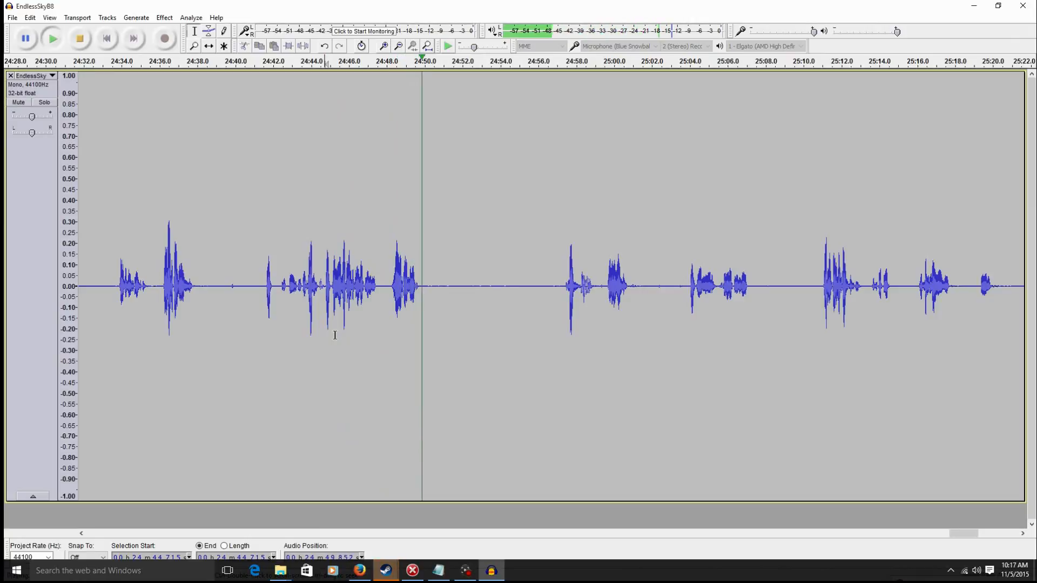
{"action": "key", "text": "space"}
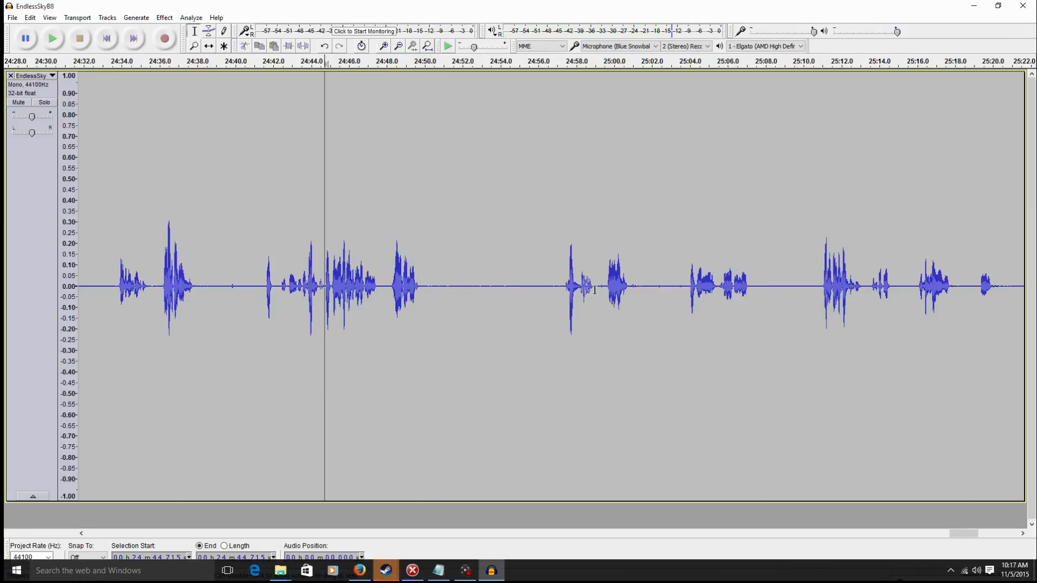
Audition the noise between about 24:58.2 and 24:59.0 and capture a noise profile from it.
{"action": "left_click_drag", "start_coordinate": [595, 290], "coordinate": [580, 285]}
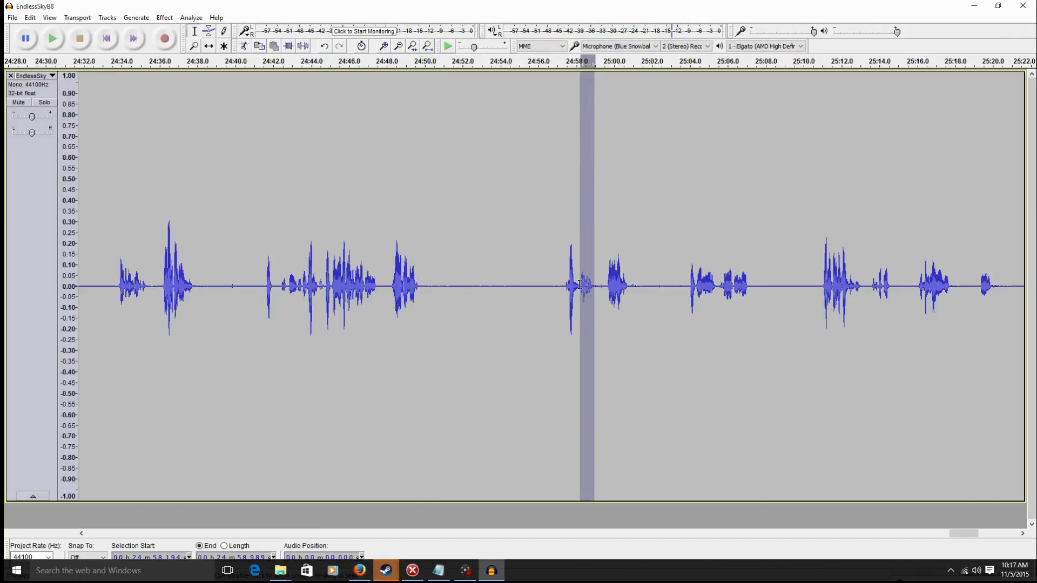
{"action": "key", "text": "space"}
{"action": "left_click", "coordinate": [166, 18]}
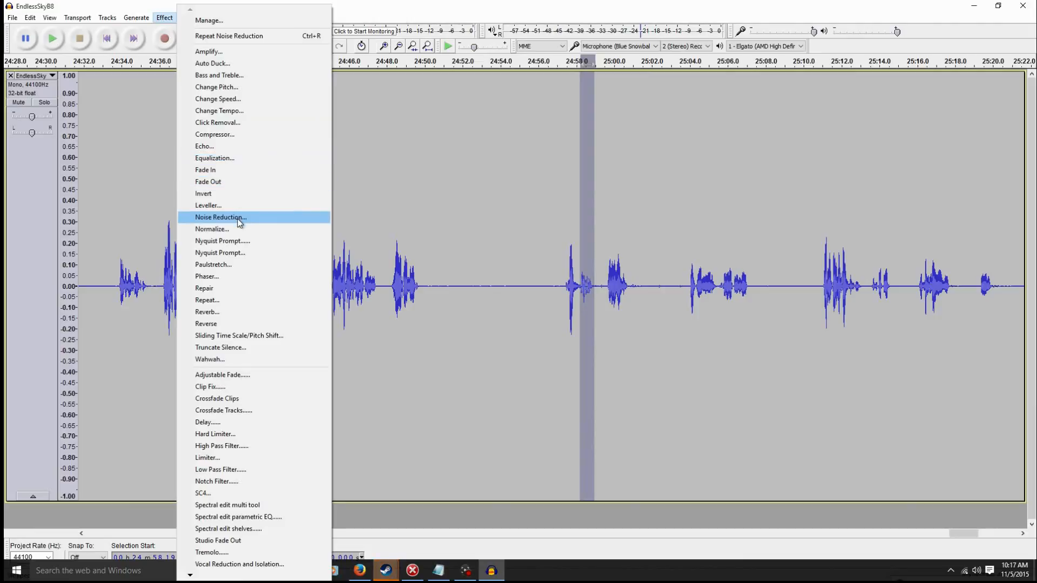
{"action": "left_click", "coordinate": [292, 217]}
{"action": "left_click", "coordinate": [503, 243]}
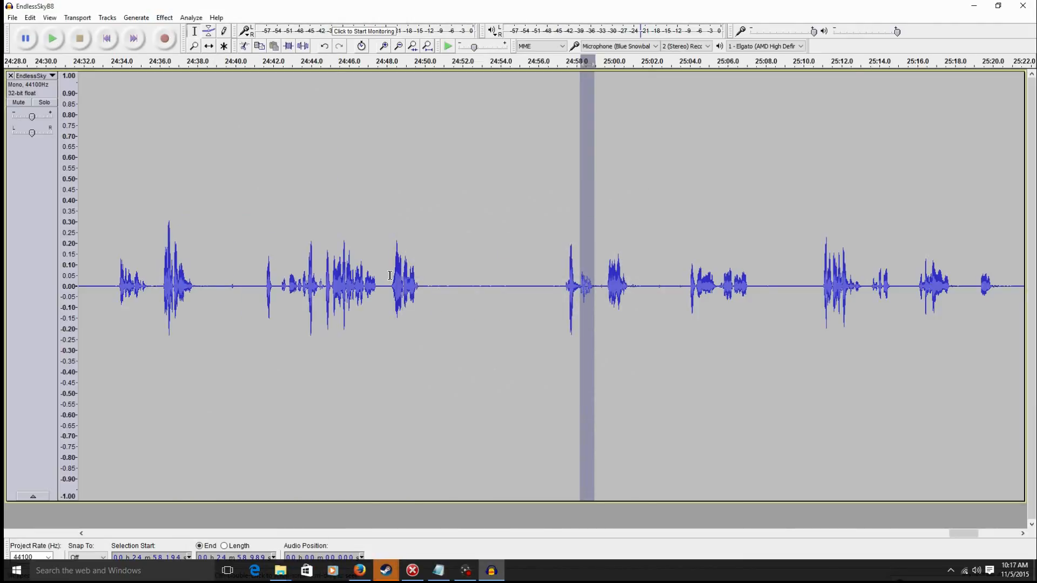
Apply Noise Reduction to the entire track with the profile from the 24:58 noise at 12 dB, sensitivity 6.00 and 0 smoothing bands.
{"action": "key", "text": "ctrl+a"}
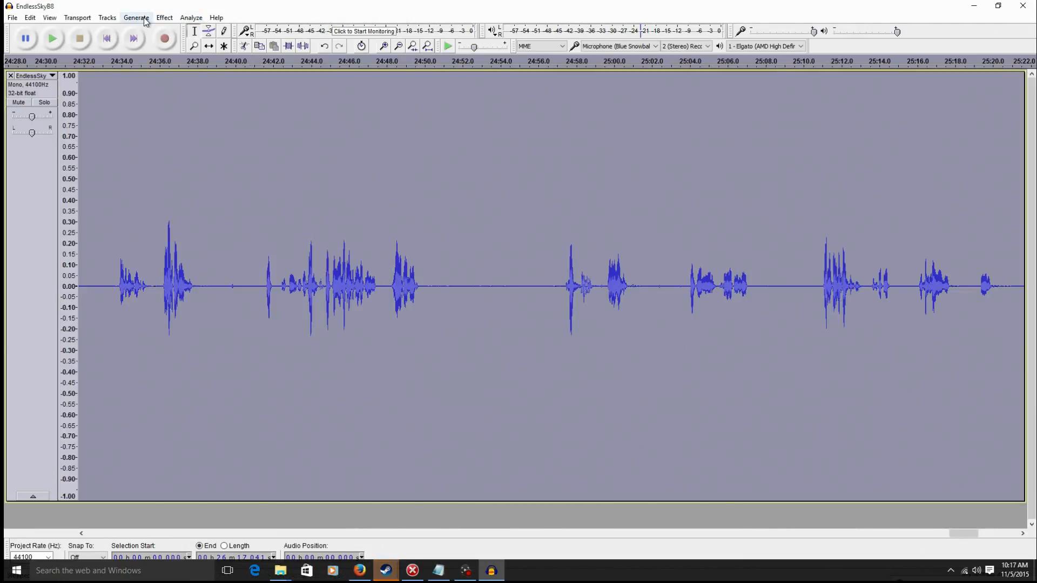
{"action": "left_click", "coordinate": [165, 18]}
{"action": "left_click", "coordinate": [227, 216]}
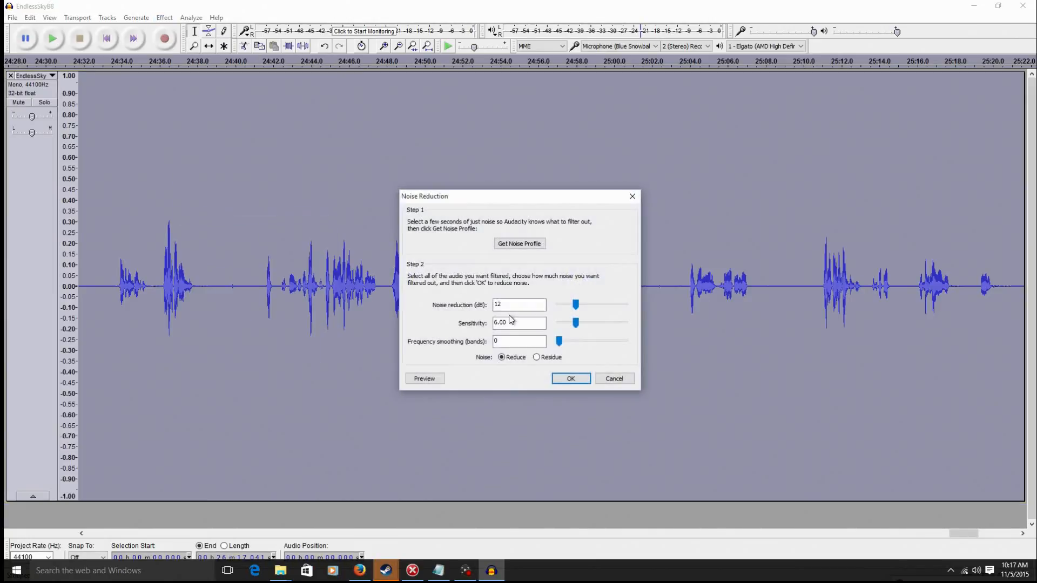
{"action": "left_click", "coordinate": [570, 379]}
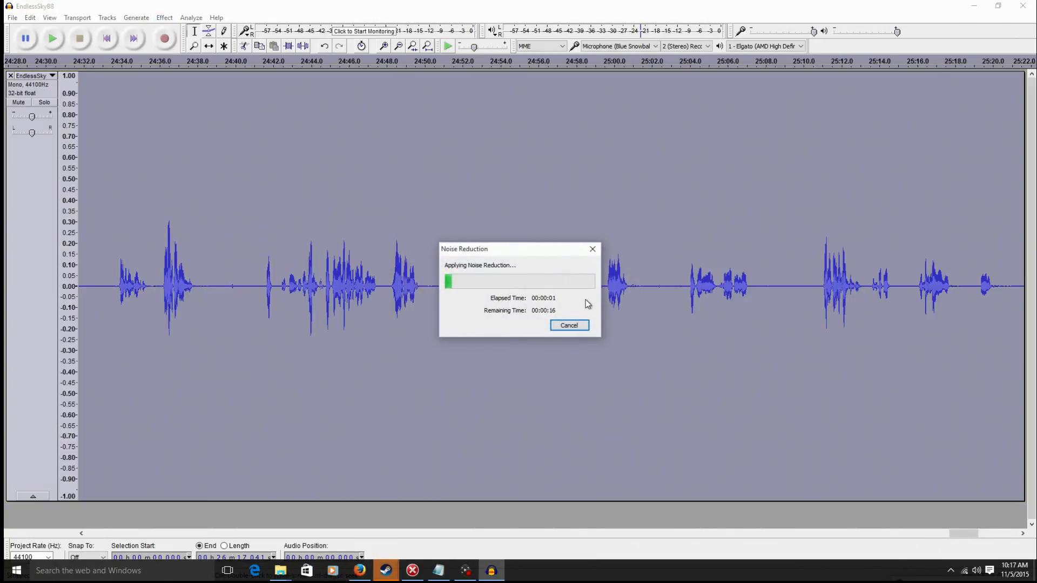
{"action": "left_click_drag", "start_coordinate": [530, 251], "coordinate": [498, 150]}
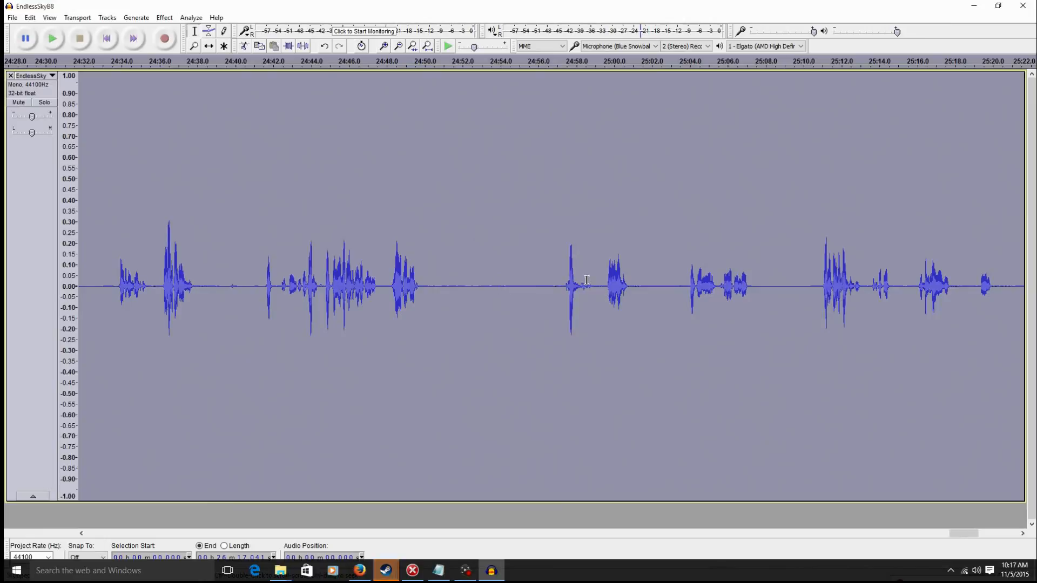
Play back the speech from about 24:44.7 again to check the second filtering pass.
{"action": "left_click", "coordinate": [324, 282]}
{"action": "key", "text": "space"}
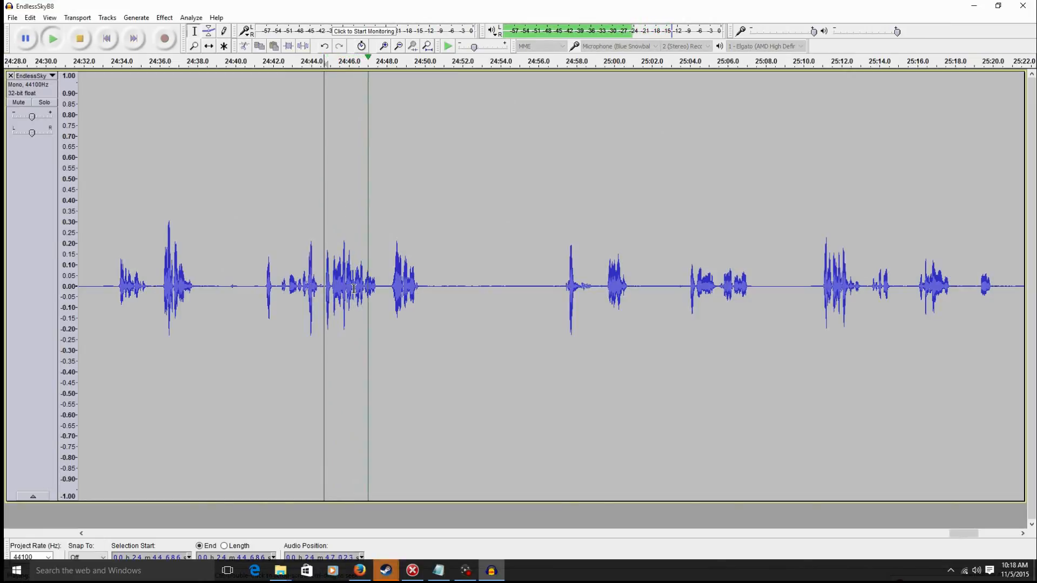
{"action": "key", "text": "space"}
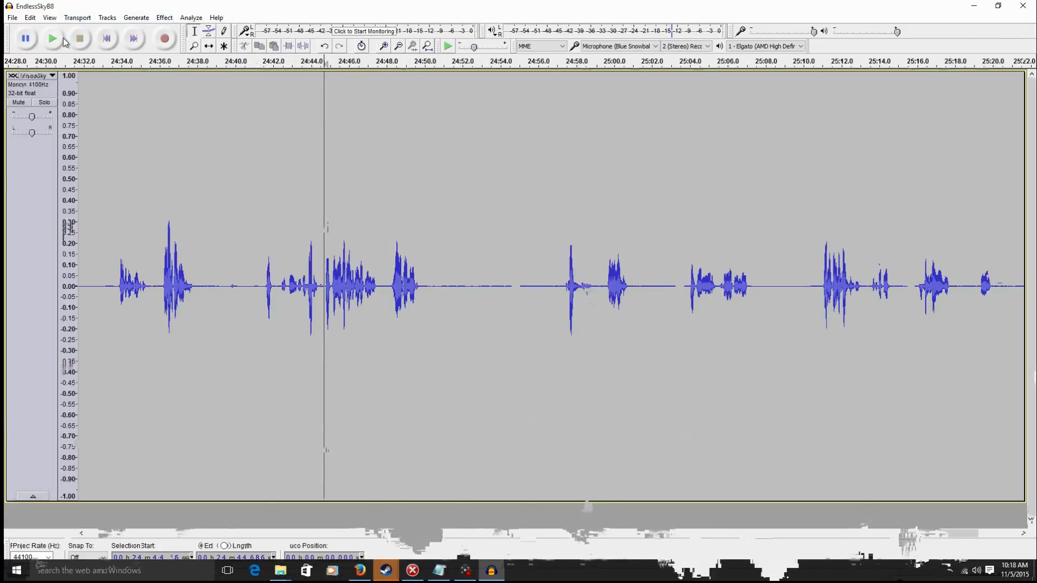
Undo the last two Noise Reduction passes on the track.
{"action": "left_click", "coordinate": [34, 19]}
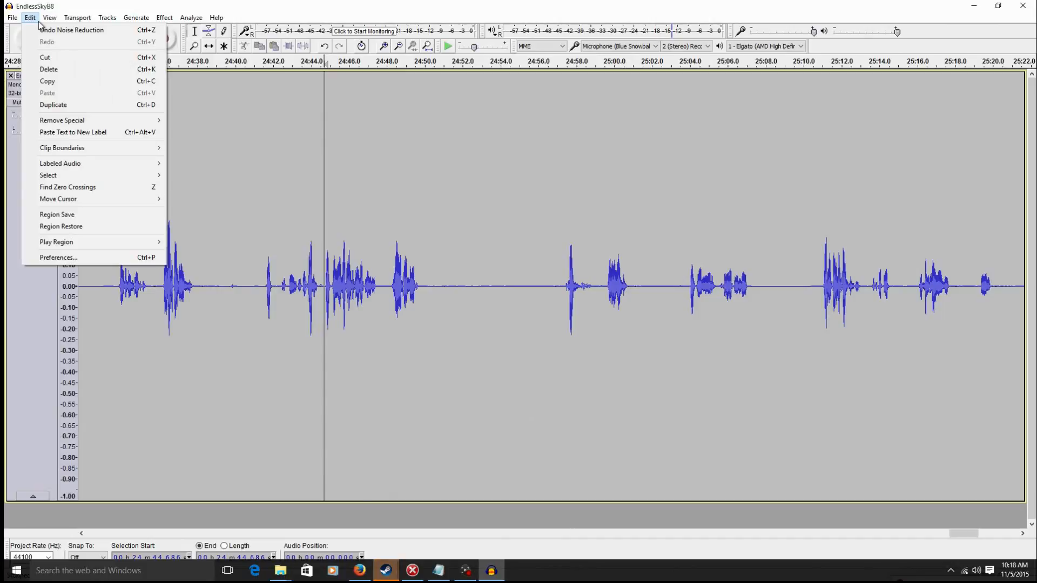
{"action": "mouse_move", "coordinate": [80, 149]}
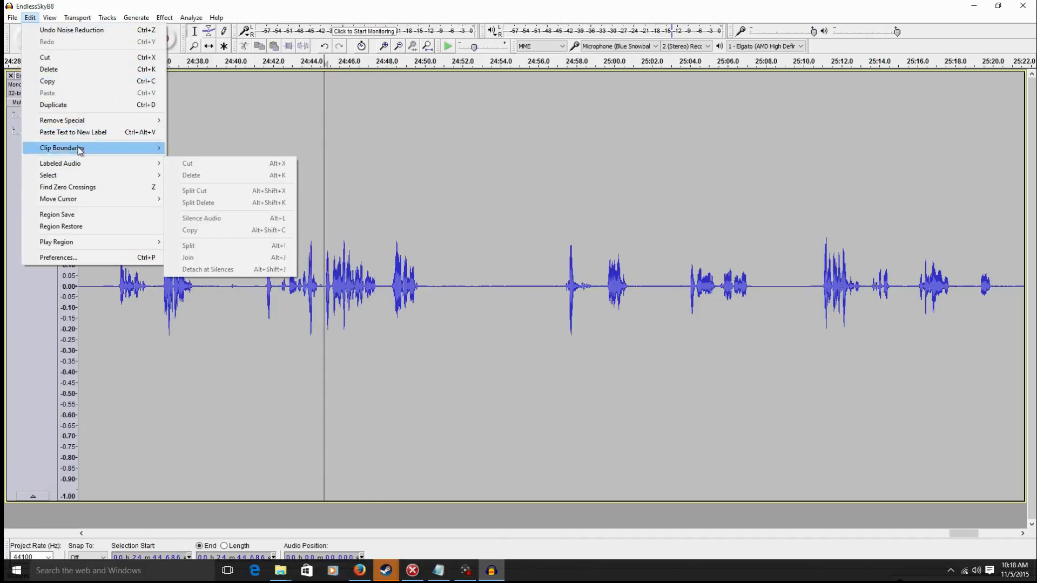
{"action": "left_click", "coordinate": [52, 31]}
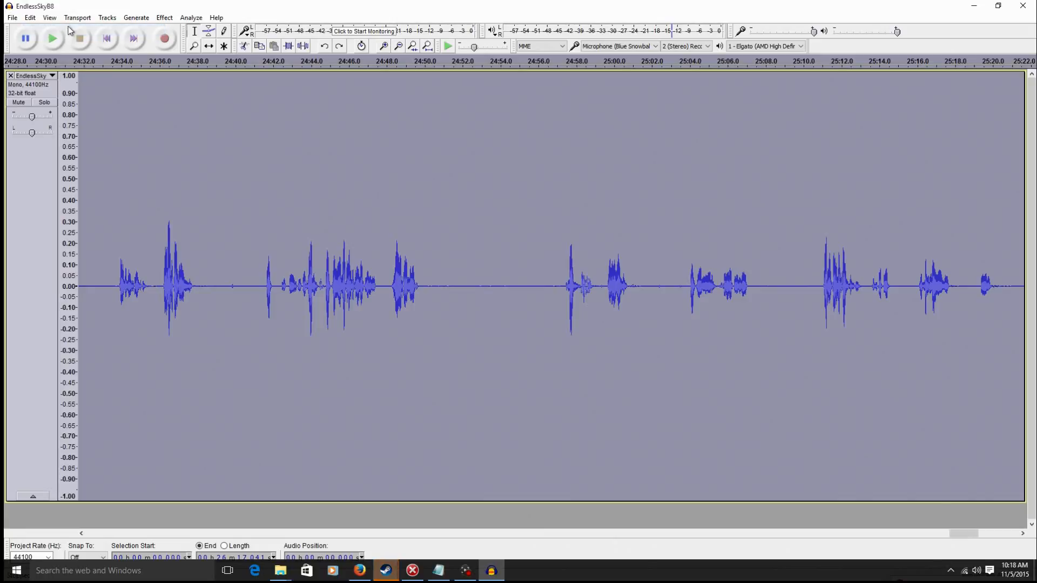
{"action": "left_click", "coordinate": [31, 17]}
{"action": "left_click", "coordinate": [36, 30]}
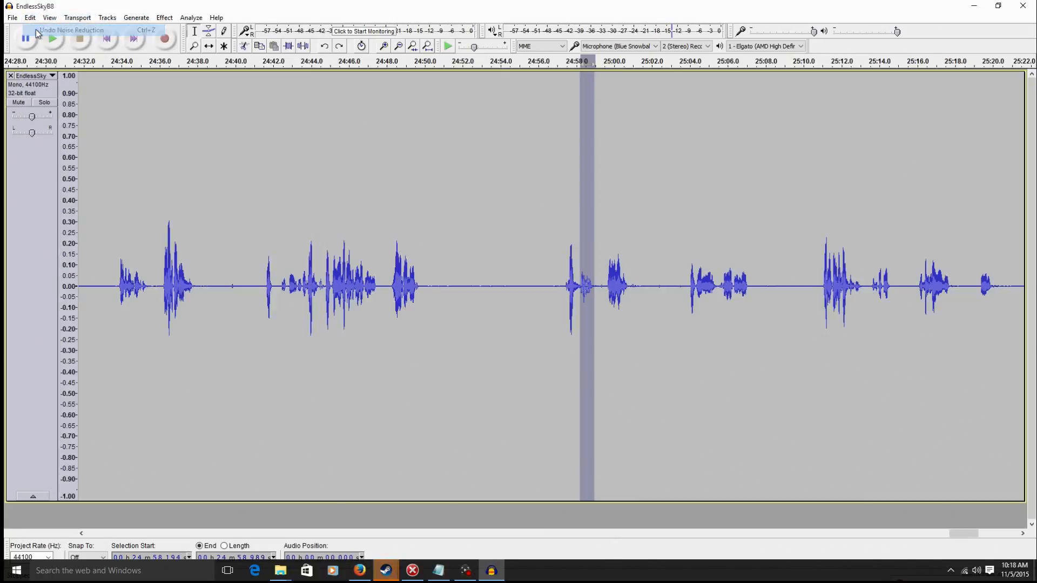
{"action": "left_click", "coordinate": [31, 18]}
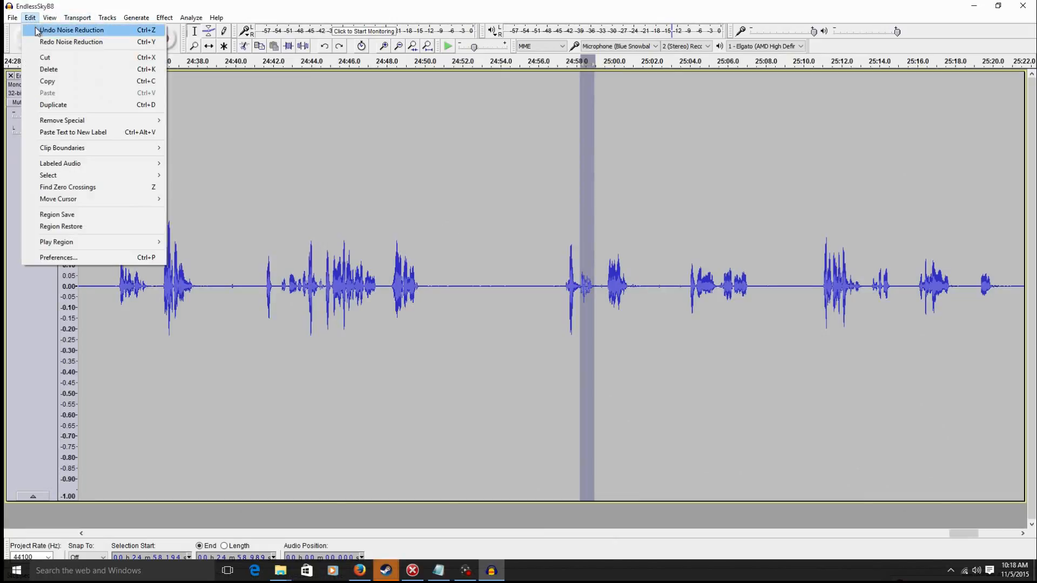
{"action": "left_click", "coordinate": [41, 31]}
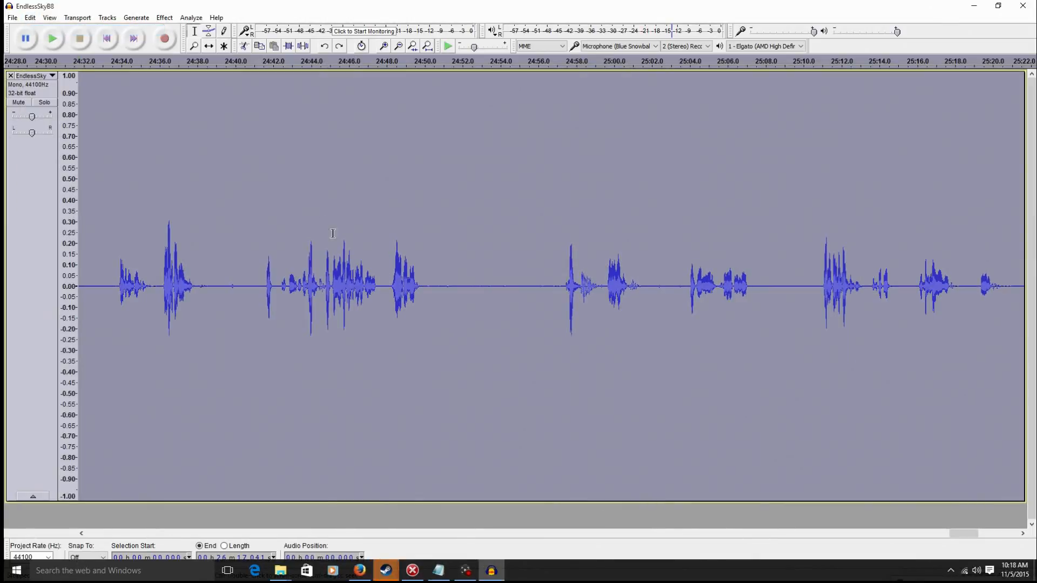
Audition and silence the gaps at about 24:44.4–24:44.7 and 24:37.9–24:41.1.
{"action": "left_click", "coordinate": [326, 265]}
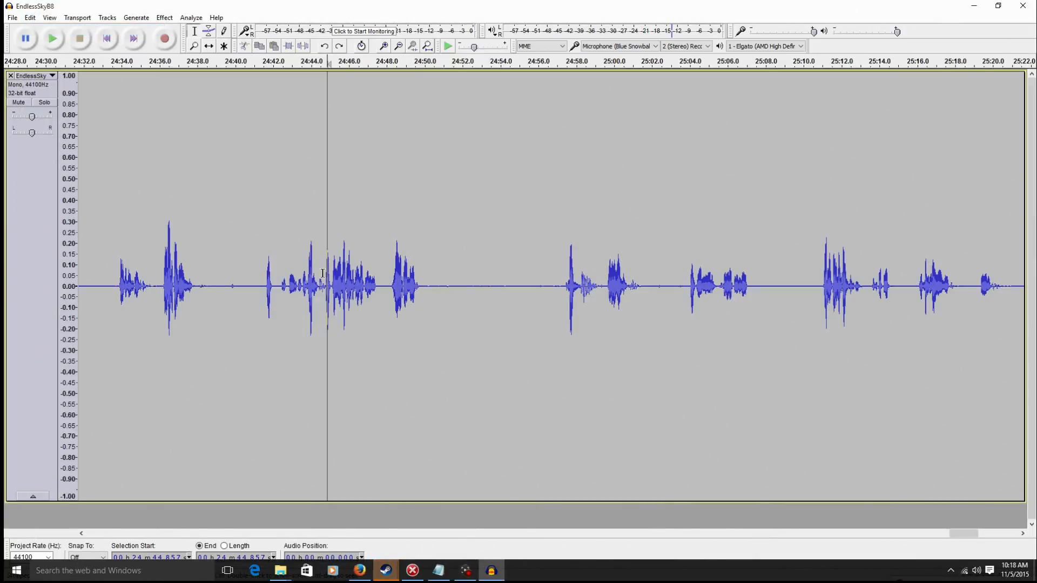
{"action": "left_click_drag", "start_coordinate": [325, 273], "coordinate": [320, 275]}
{"action": "key", "text": "space"}
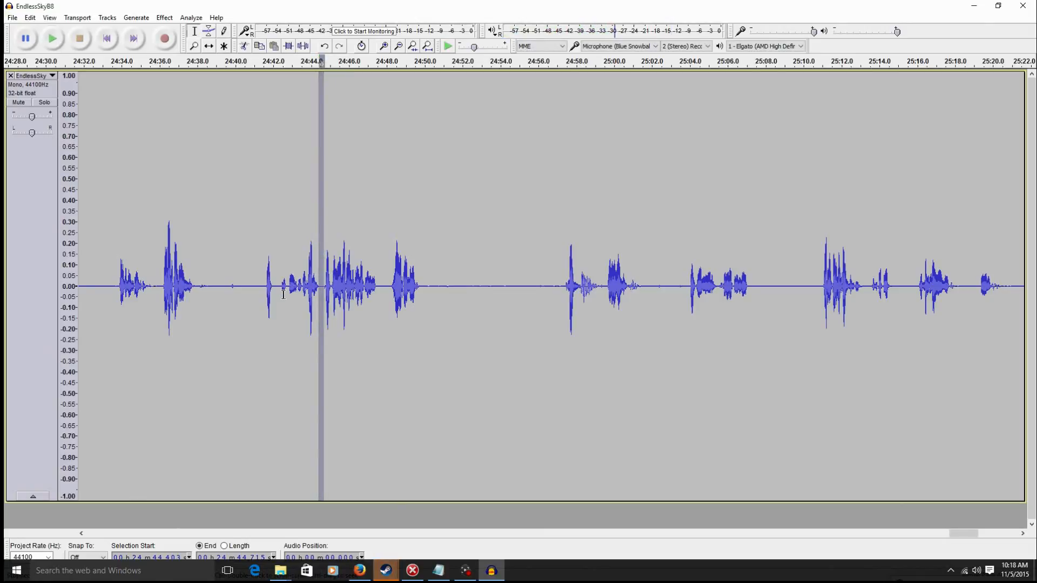
{"action": "left_click_drag", "start_coordinate": [256, 287], "coordinate": [196, 275]}
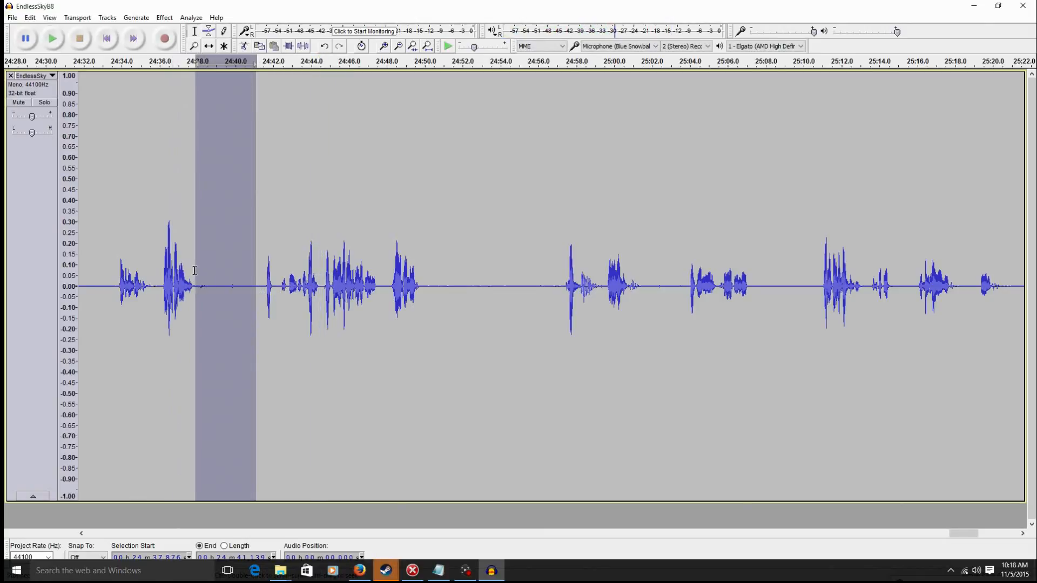
{"action": "key", "text": "space"}
{"action": "key", "text": "space"}
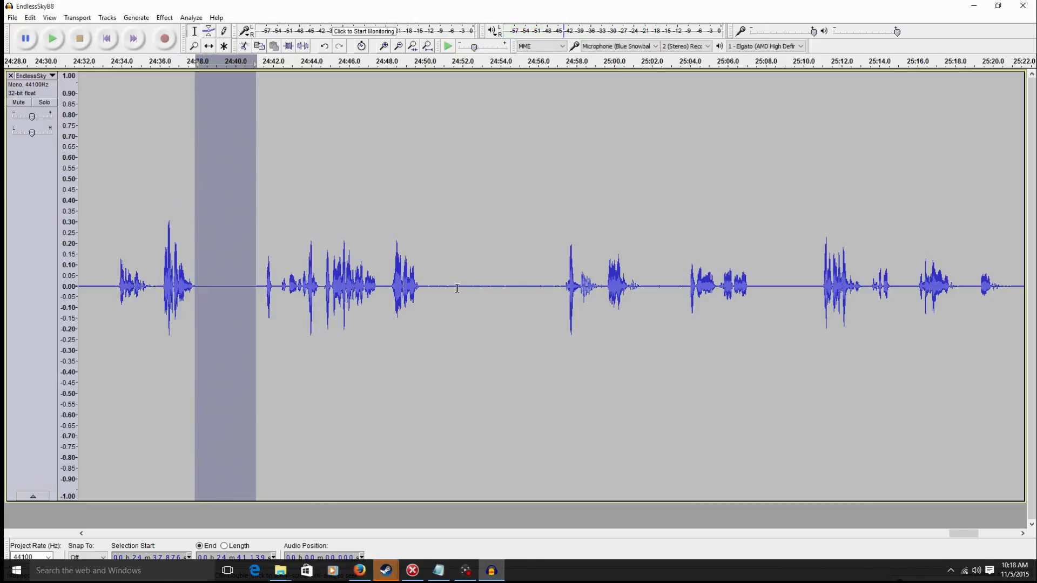
Silence the noisy gaps at about 25:00.8–25:03.9, 24:58.2–24:59.4 and 24:49.9–24:57.4.
{"action": "left_click_drag", "start_coordinate": [686, 289], "coordinate": [629, 252]}
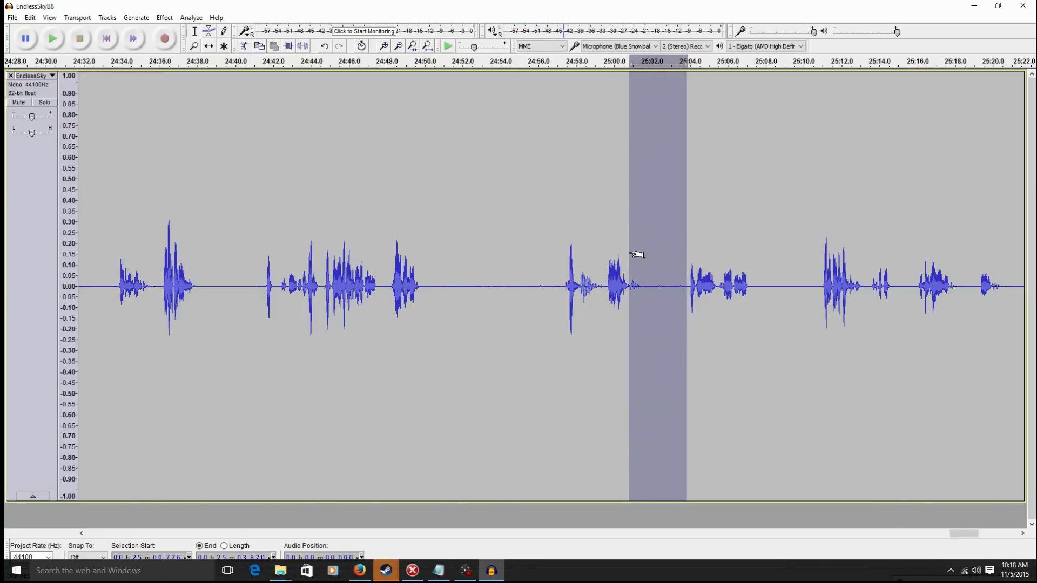
{"action": "key", "text": "space"}
{"action": "key", "text": "space"}
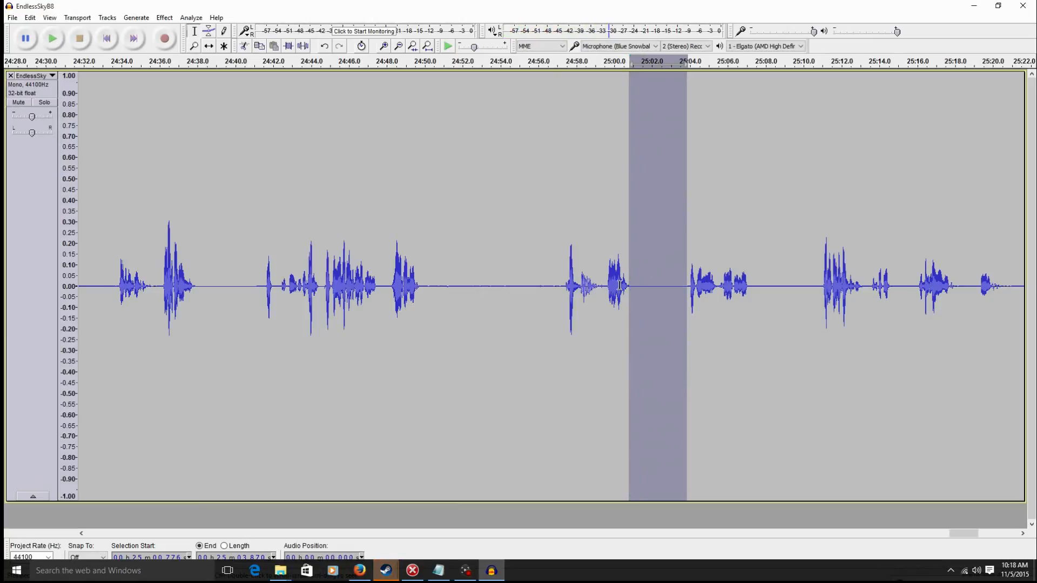
{"action": "left_click_drag", "start_coordinate": [604, 284], "coordinate": [580, 266]}
{"action": "key", "text": "space"}
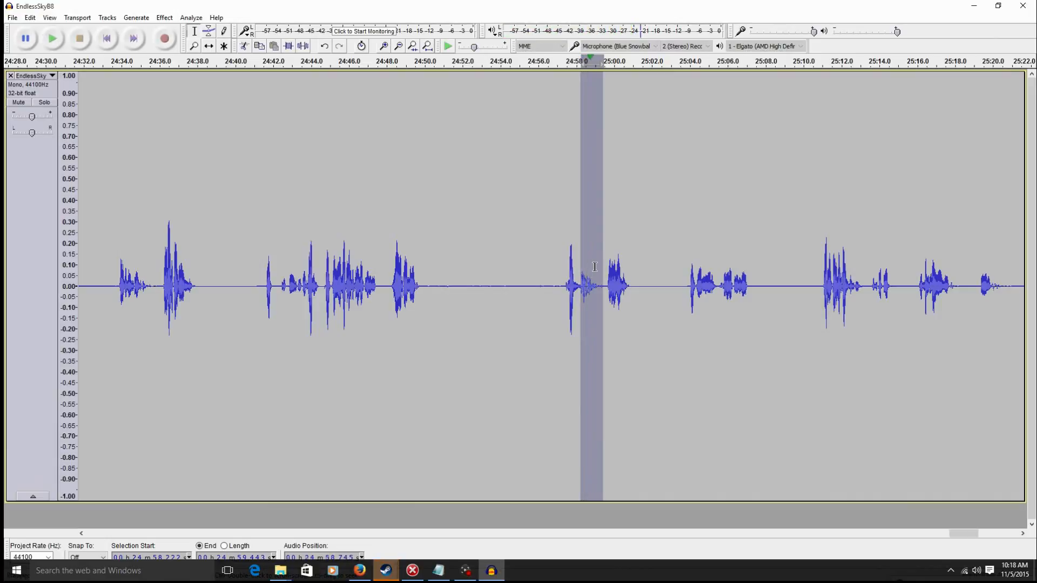
{"action": "left_click_drag", "start_coordinate": [564, 287], "coordinate": [423, 256]}
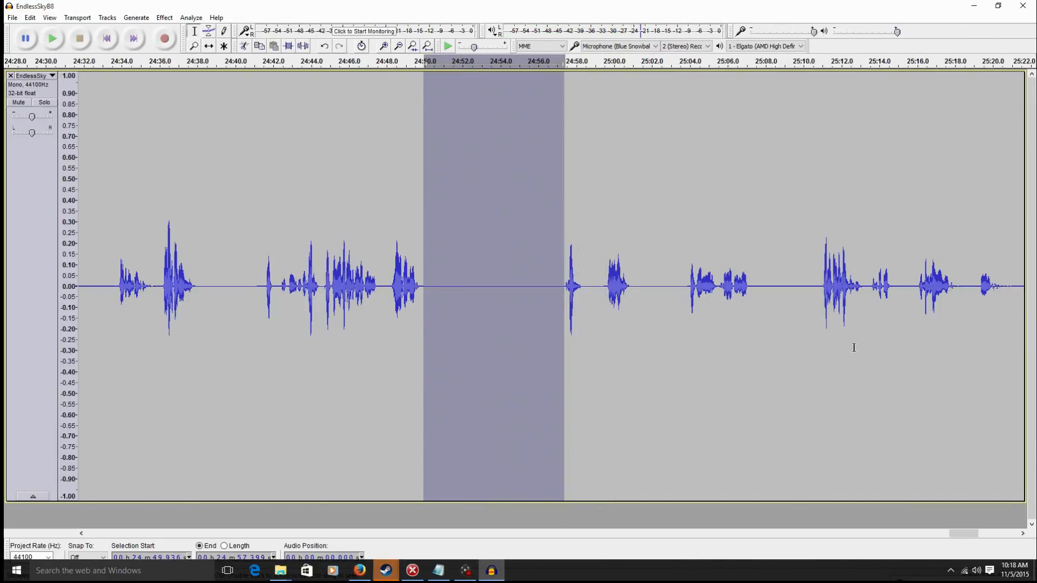
Silence the noisy gaps at about 25:17.7–25:18.8 and 25:45.5–25:50.6.
{"action": "left_click_drag", "start_coordinate": [970, 287], "coordinate": [949, 279]}
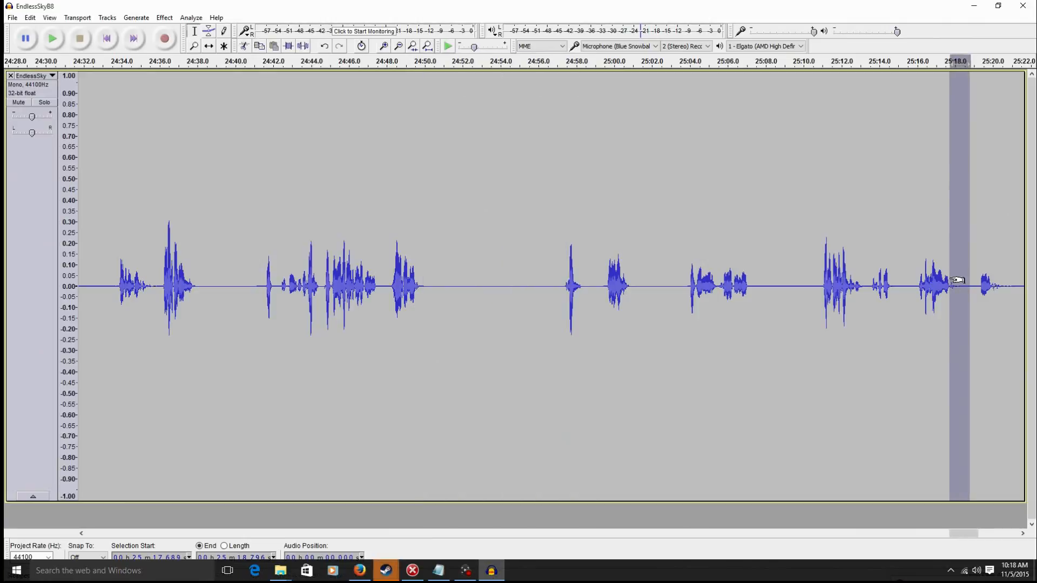
{"action": "key", "text": "space"}
{"action": "left_click_drag", "start_coordinate": [955, 530], "coordinate": [973, 536]}
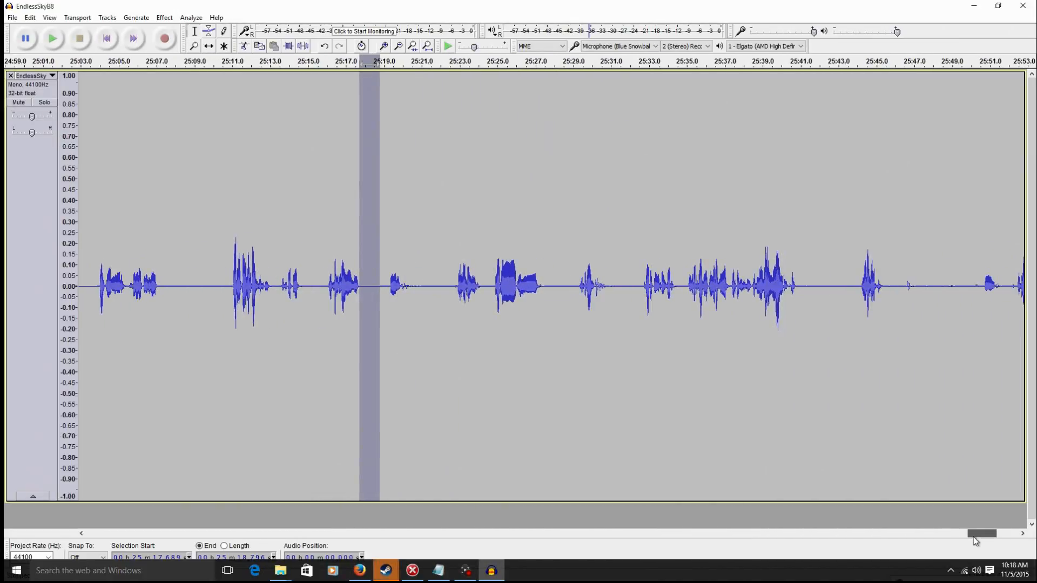
{"action": "left_click_drag", "start_coordinate": [982, 292], "coordinate": [886, 273]}
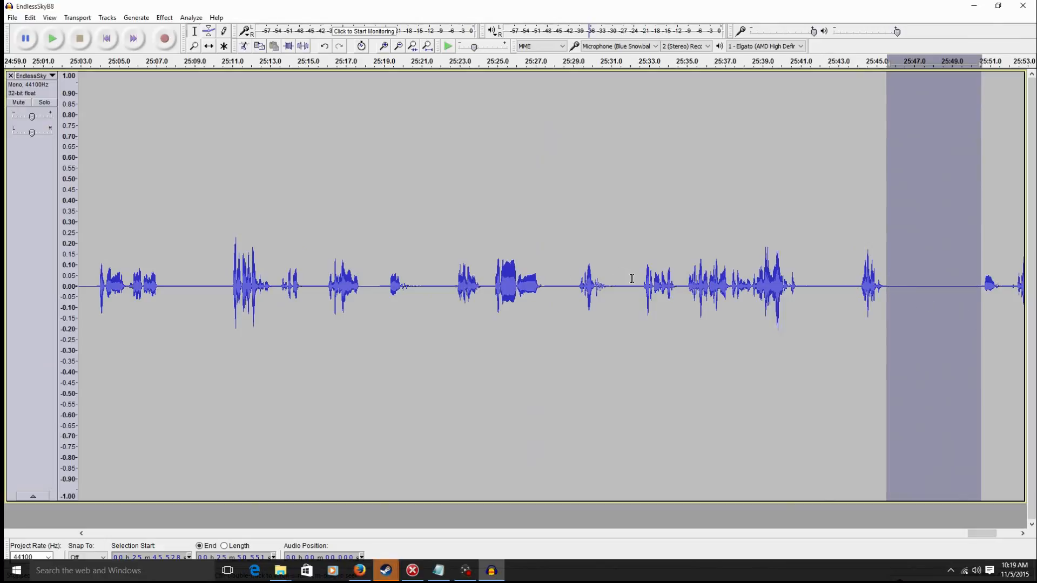
Audition and silence the noisy gap at about 25:30.1–25:32.1, and silence the one at 25:19.9–25:22.1.
{"action": "left_click_drag", "start_coordinate": [632, 278], "coordinate": [595, 258]}
{"action": "key", "text": "space"}
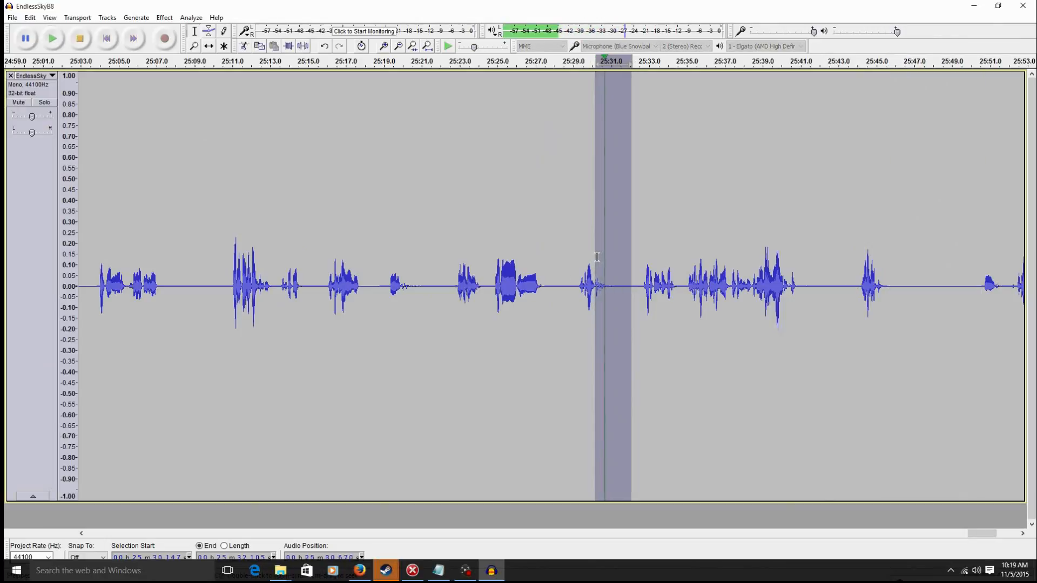
{"action": "key", "text": "space"}
{"action": "left_click_drag", "start_coordinate": [441, 287], "coordinate": [401, 267]}
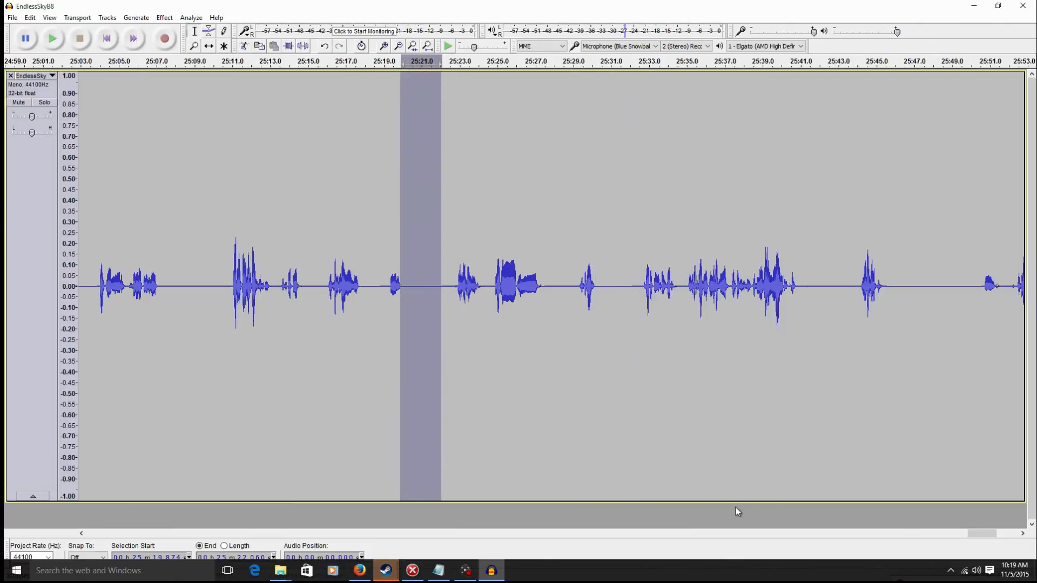
Silence the noisy gaps near eight minutes, at about 8:00.0–8:00.4 and 8:01.6–8:02.6.
{"action": "left_click_drag", "start_coordinate": [975, 533], "coordinate": [366, 547]}
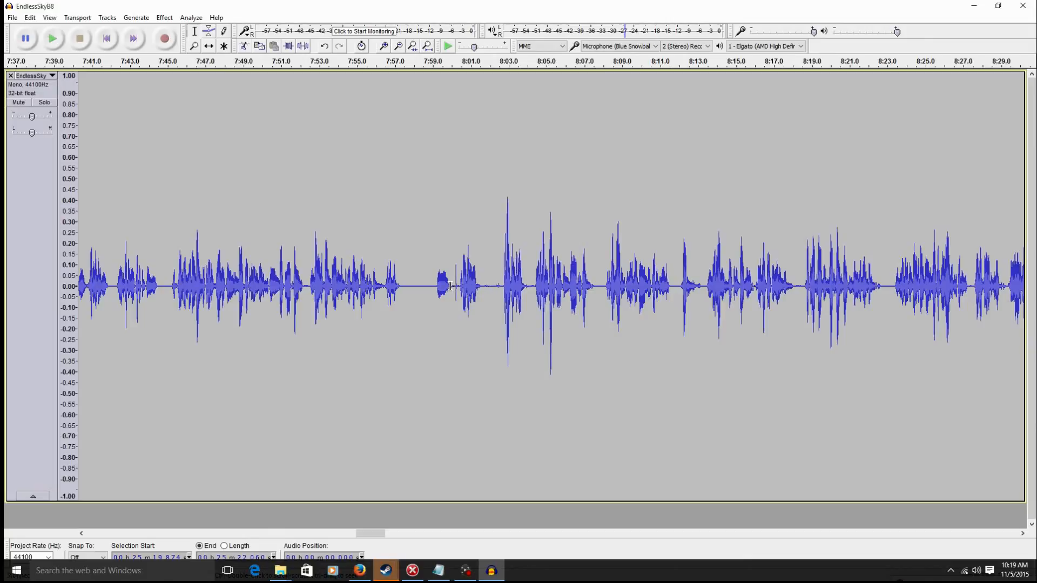
{"action": "left_click_drag", "start_coordinate": [451, 288], "coordinate": [459, 307]}
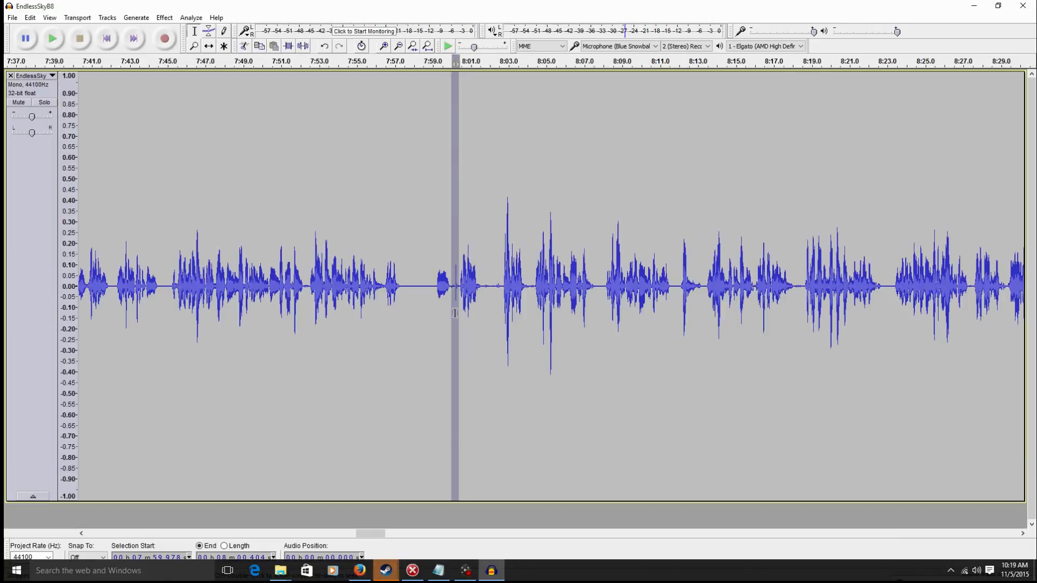
{"action": "key", "text": "space"}
{"action": "left_click_drag", "start_coordinate": [501, 285], "coordinate": [482, 275]}
{"action": "key", "text": "space"}
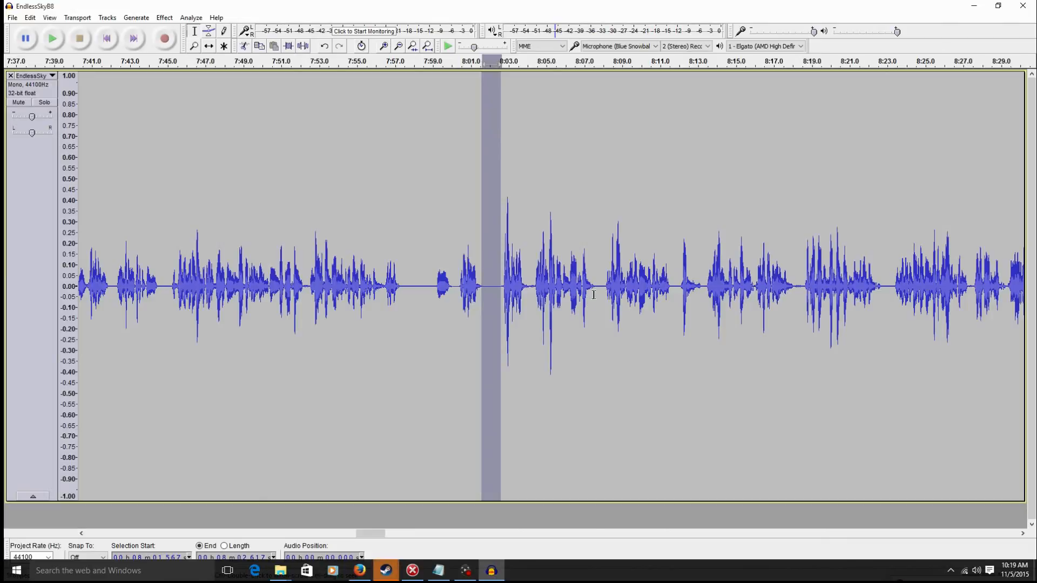
{"action": "left_click_drag", "start_coordinate": [803, 280], "coordinate": [794, 279]}
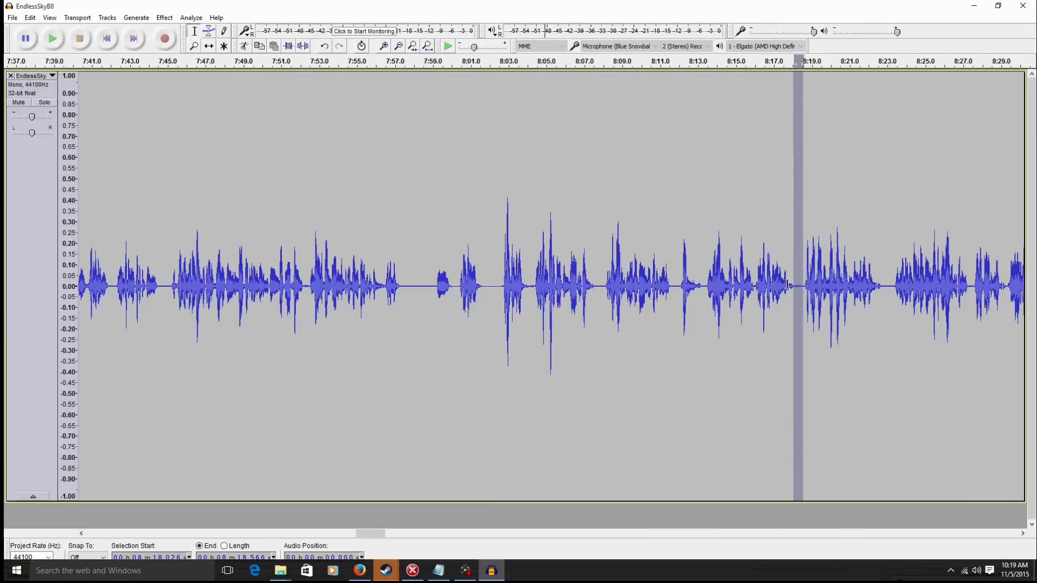
Play back the opening speech at about 7.0–16.7 s twice.
{"action": "left_click_drag", "start_coordinate": [379, 533], "coordinate": [63, 529]}
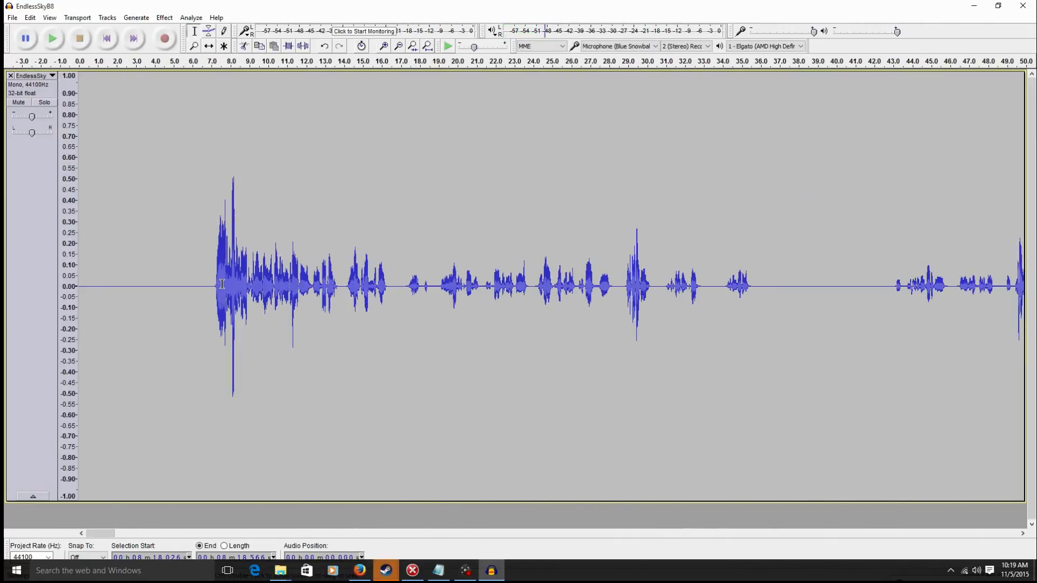
{"action": "left_click_drag", "start_coordinate": [210, 278], "coordinate": [395, 290]}
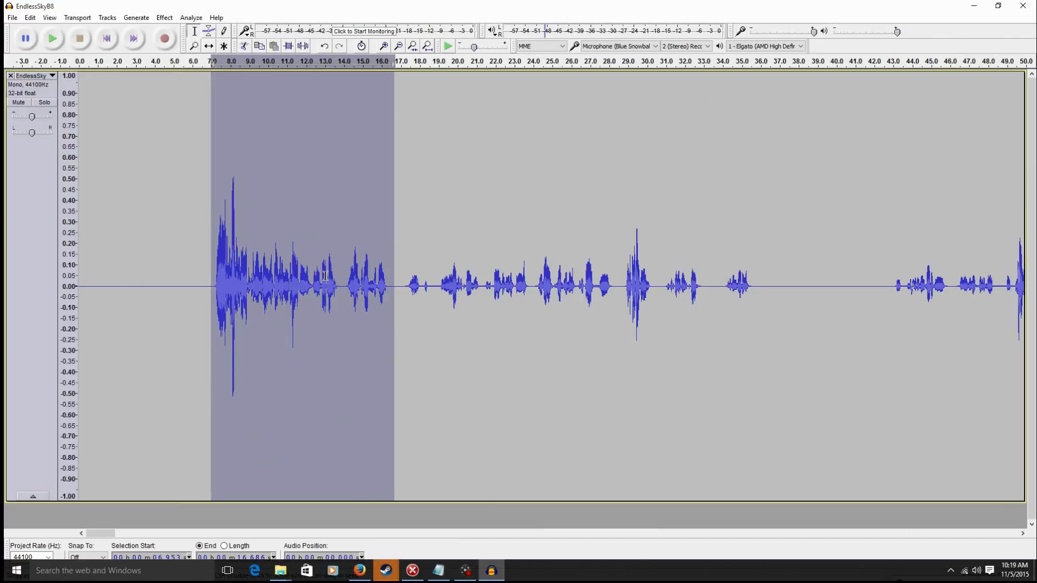
{"action": "key", "text": "space"}
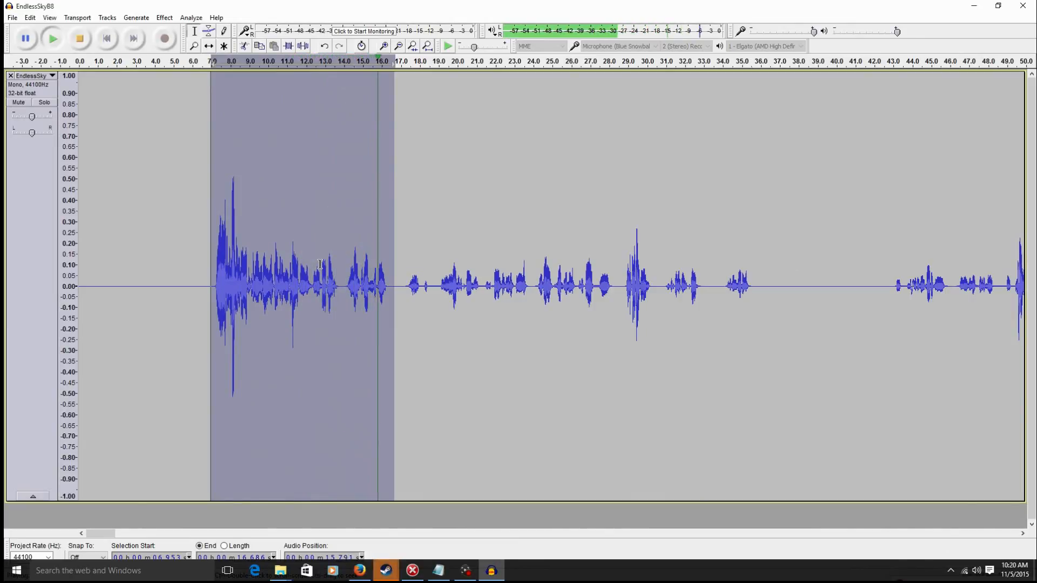
{"action": "key", "text": "space"}
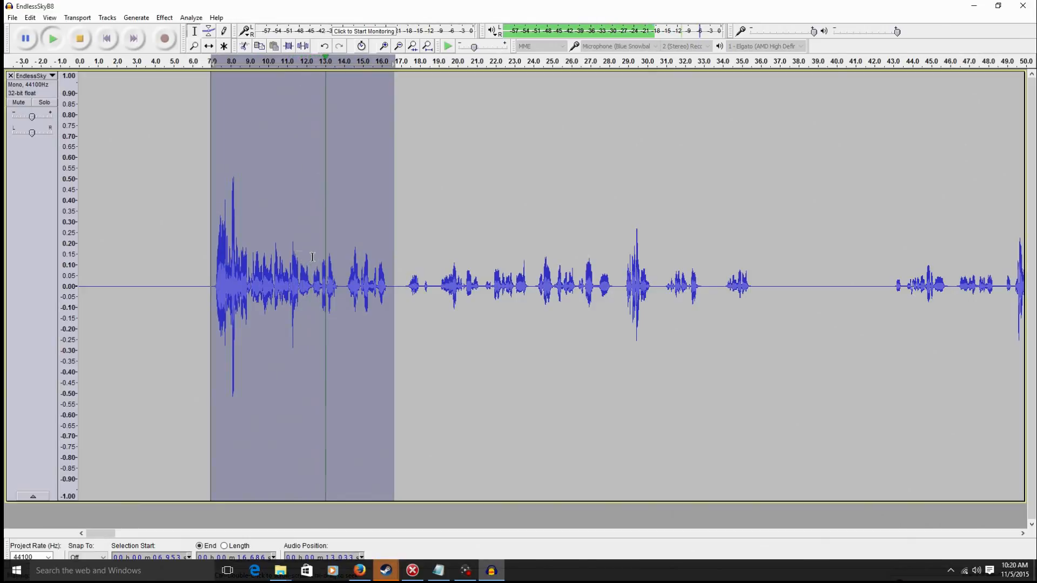
{"action": "key", "text": "space"}
Apply Equalization to the whole track with the "Lets Play" curve.
{"action": "left_click", "coordinate": [165, 17]}
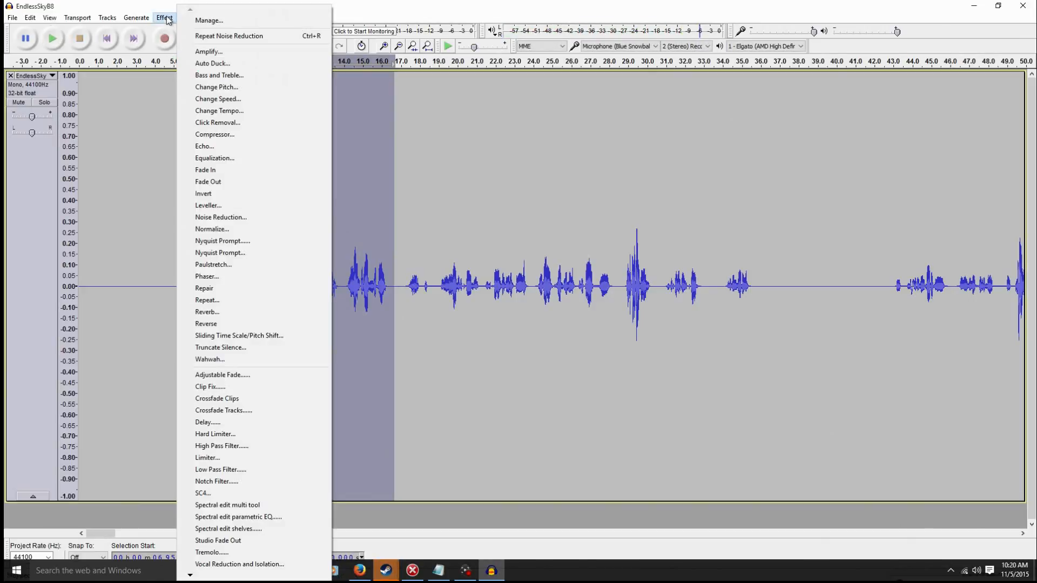
{"action": "key", "text": "Escape"}
{"action": "key", "text": "ctrl+a"}
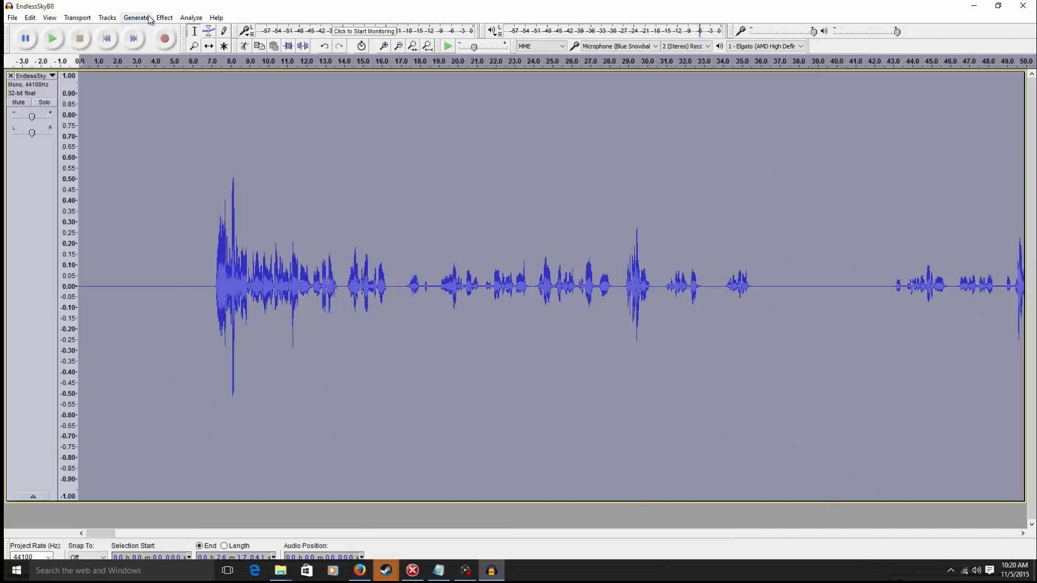
{"action": "left_click", "coordinate": [165, 18]}
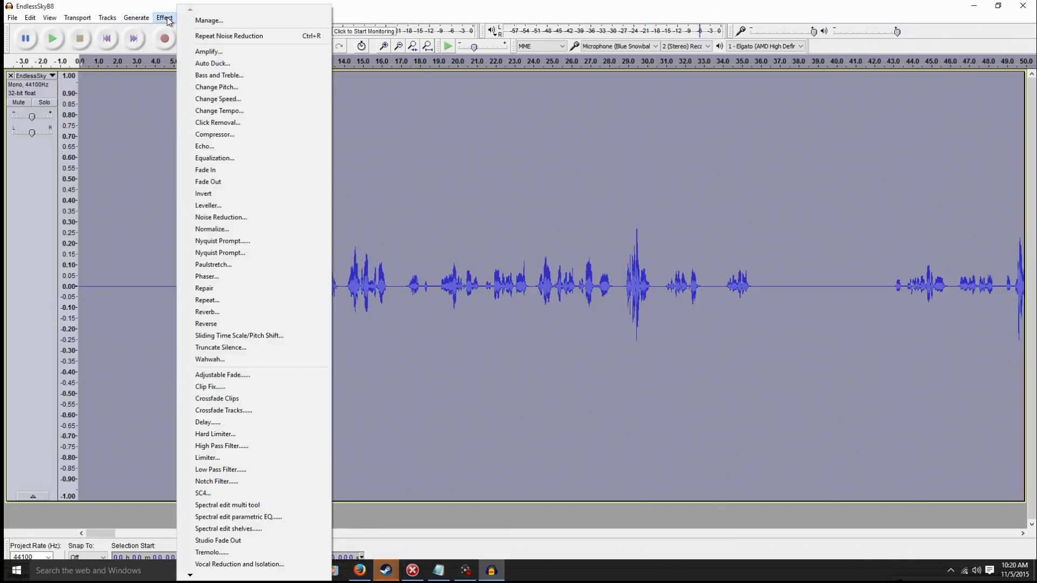
{"action": "left_click", "coordinate": [216, 158]}
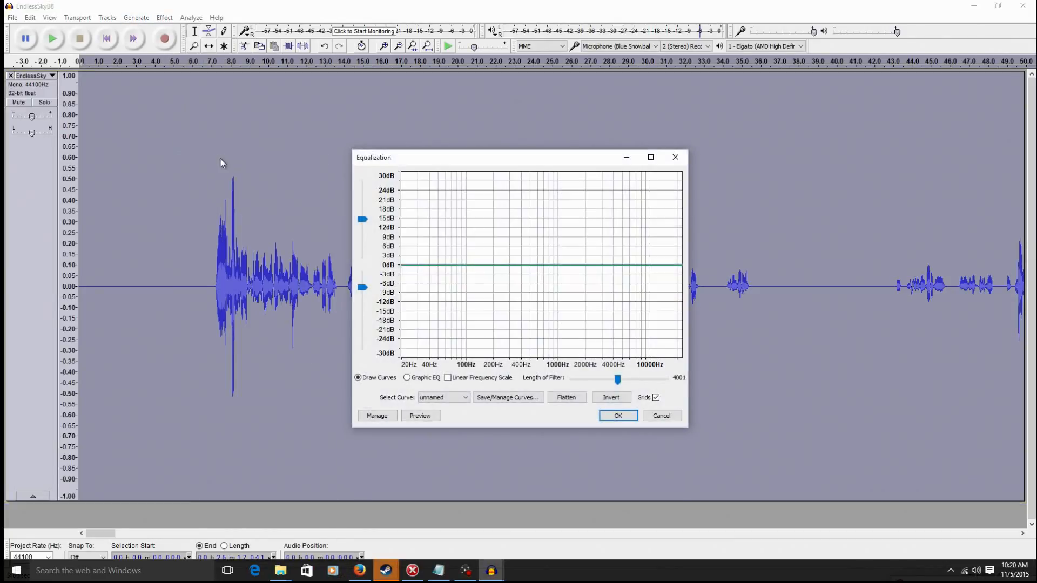
{"action": "left_click", "coordinate": [439, 397]}
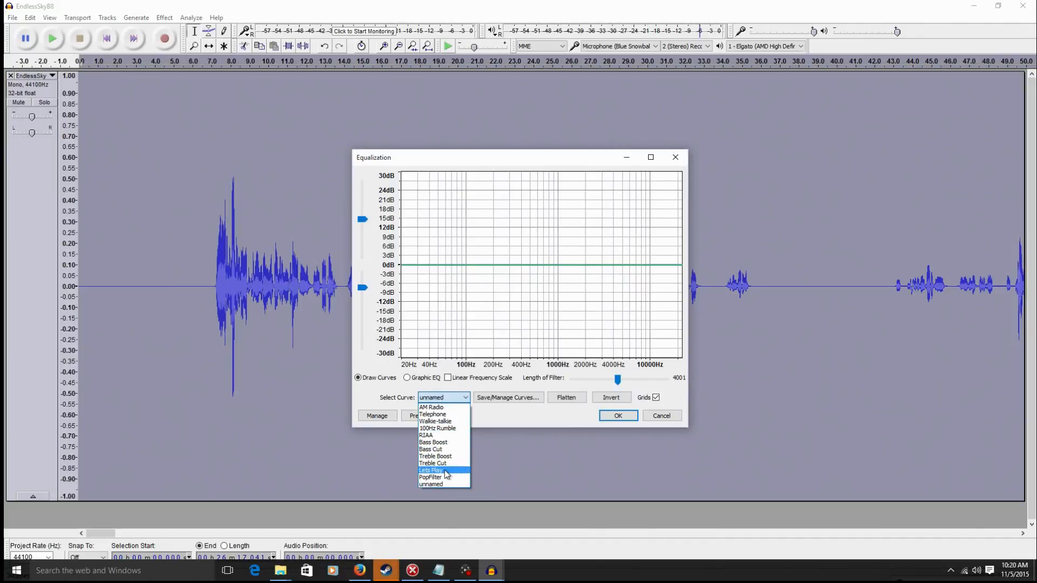
{"action": "left_click", "coordinate": [439, 470]}
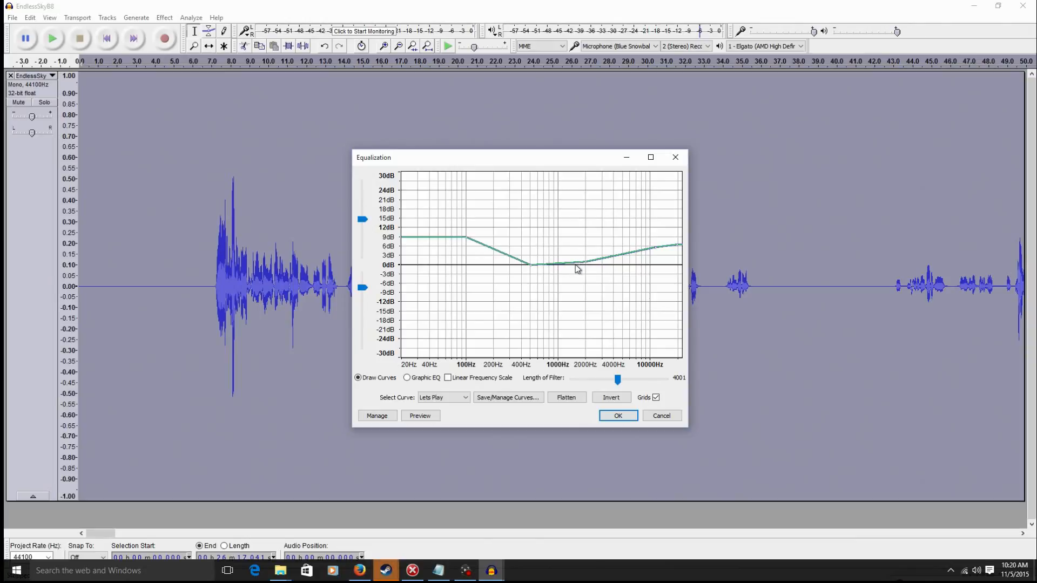
{"action": "left_click", "coordinate": [624, 419]}
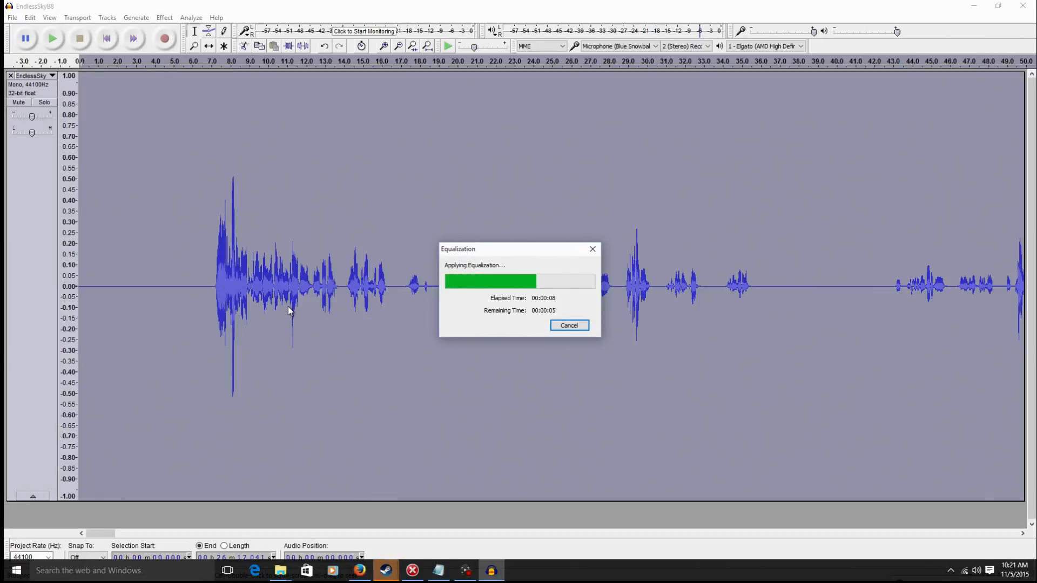
Play the opening speech from about 7.0 s to check the equalized sound.
{"action": "left_click", "coordinate": [212, 297]}
{"action": "key", "text": "space"}
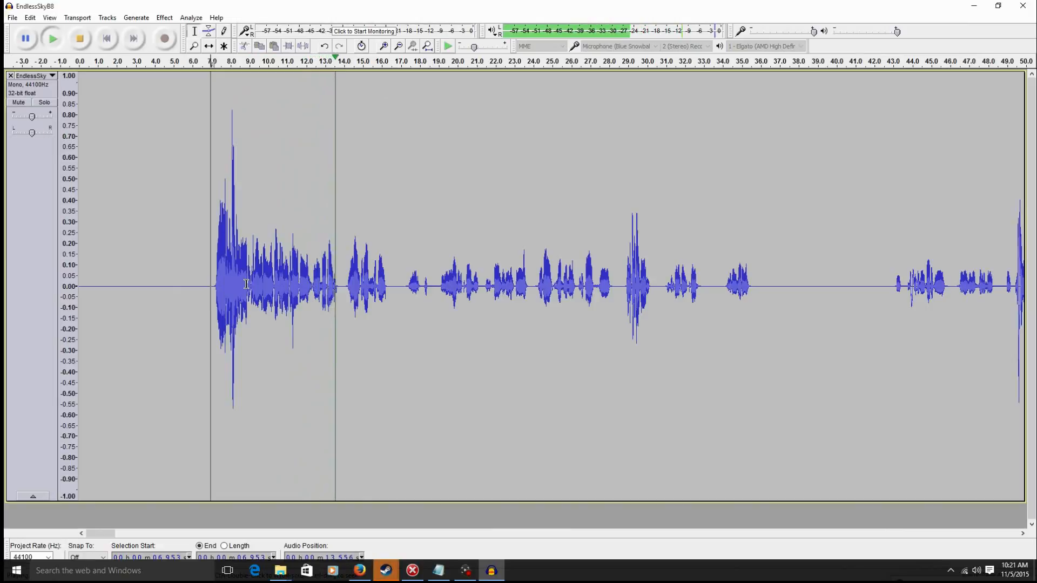
{"action": "key", "text": "space"}
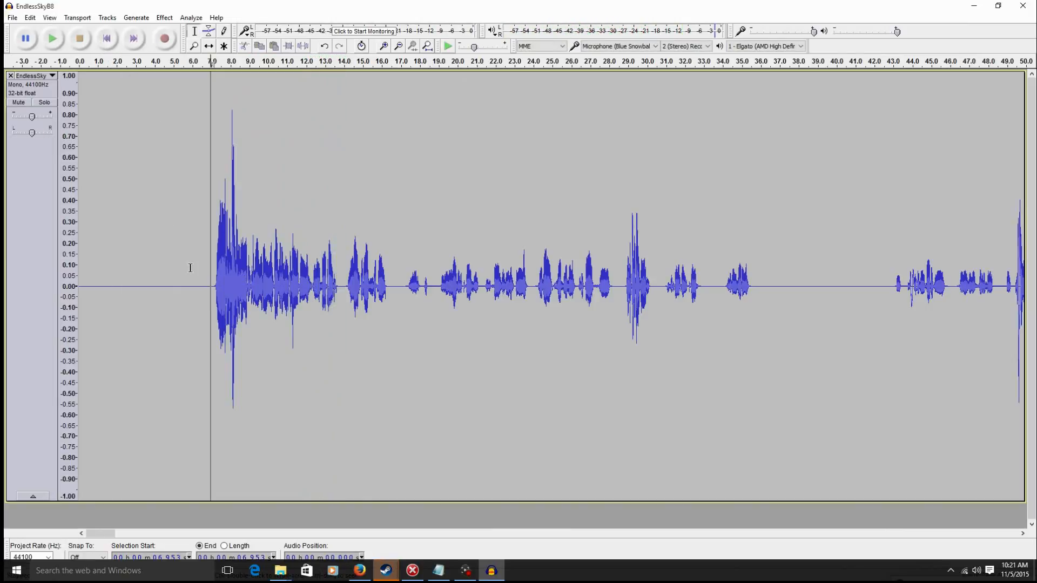
Undo the Equalization and play the opening speech from about 6.8 s for comparison.
{"action": "left_click", "coordinate": [29, 17]}
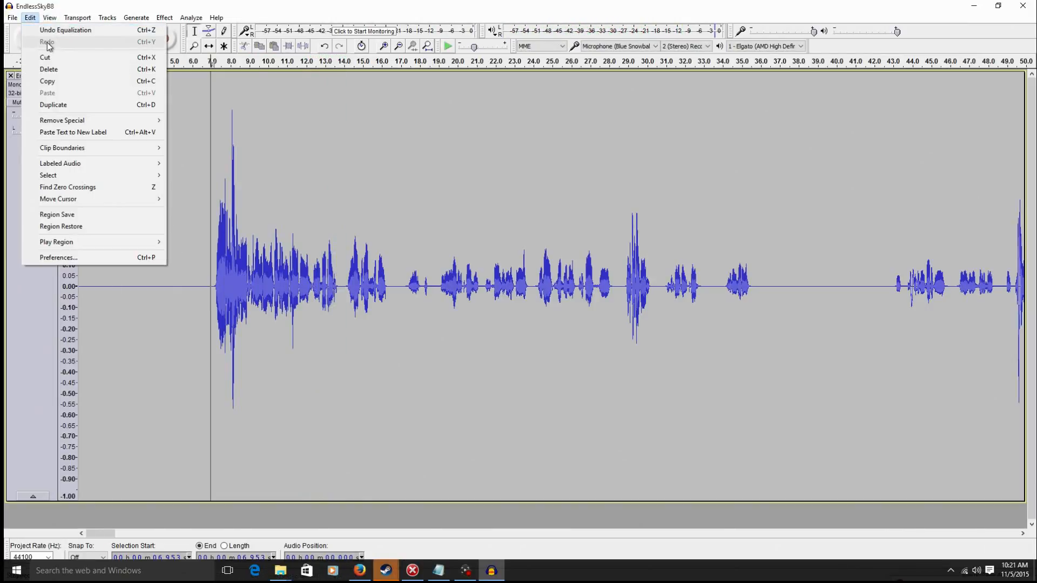
{"action": "left_click", "coordinate": [54, 31]}
{"action": "left_click", "coordinate": [207, 282]}
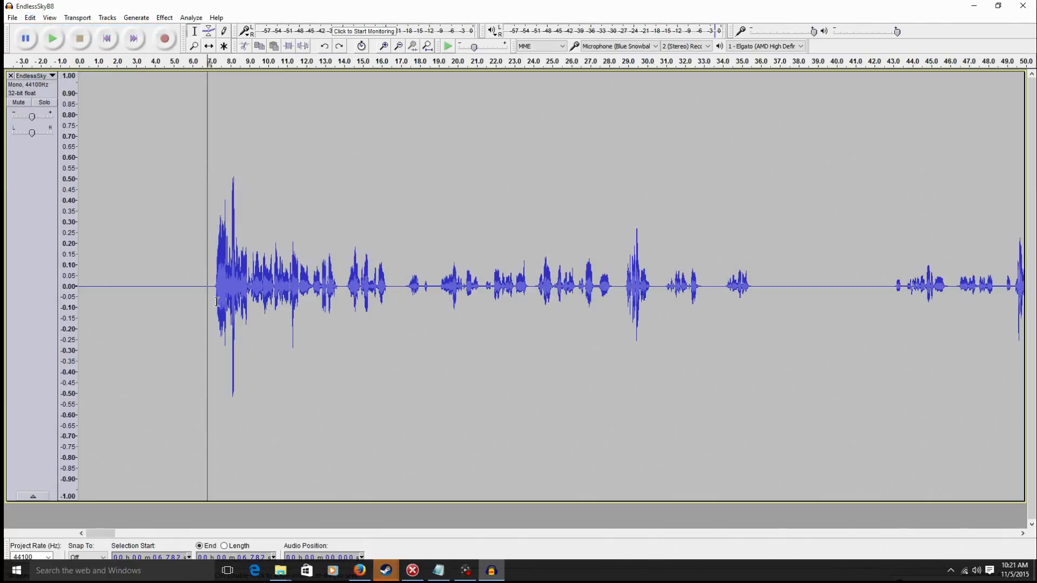
{"action": "key", "text": "space"}
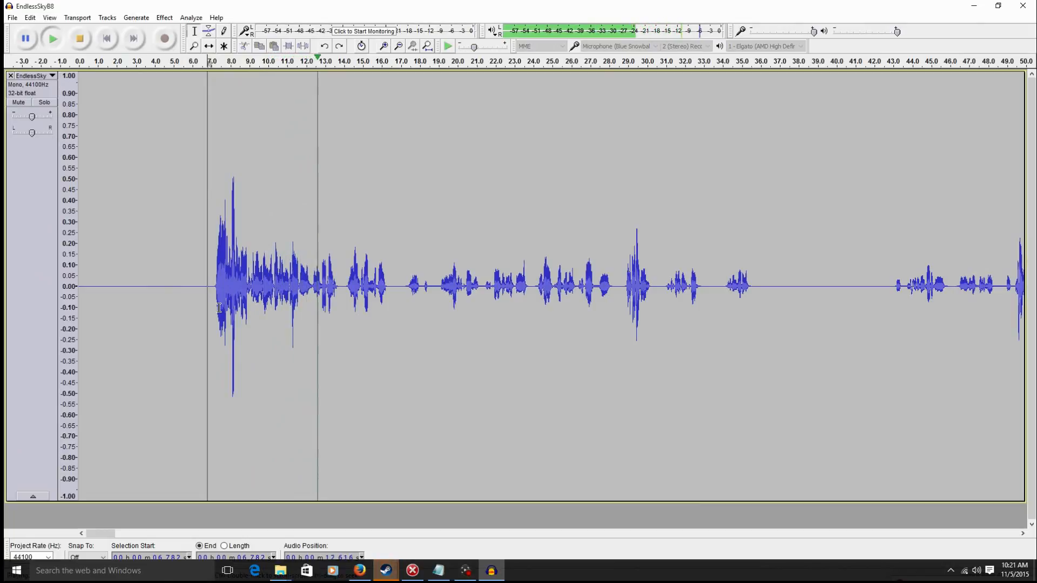
{"action": "left_click", "coordinate": [73, 42]}
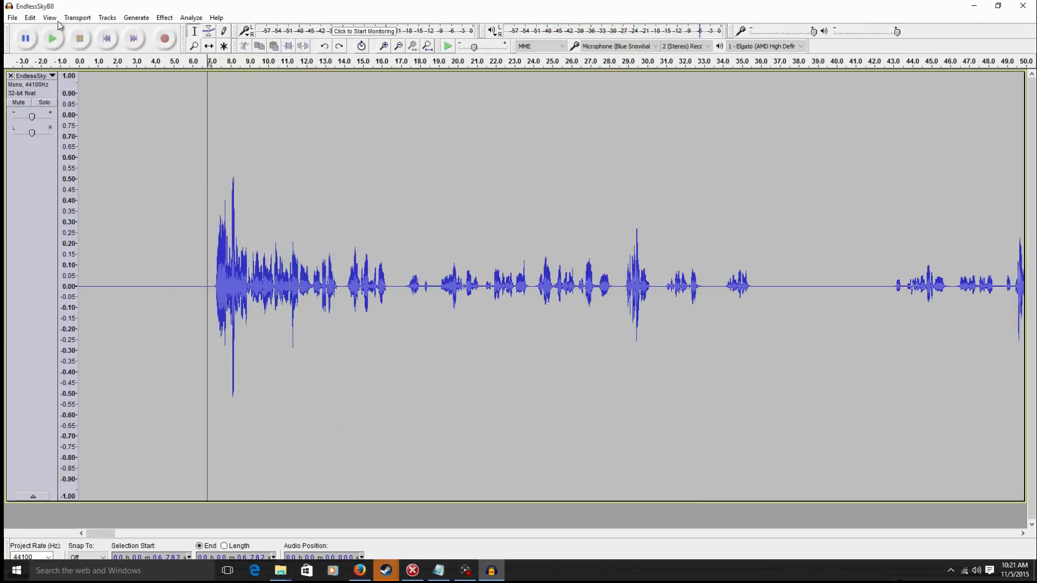
Redo the Equalization and play the opening speech again from about 7.0 s, stopping at about 14.8 s.
{"action": "left_click", "coordinate": [30, 18]}
{"action": "left_click", "coordinate": [46, 42]}
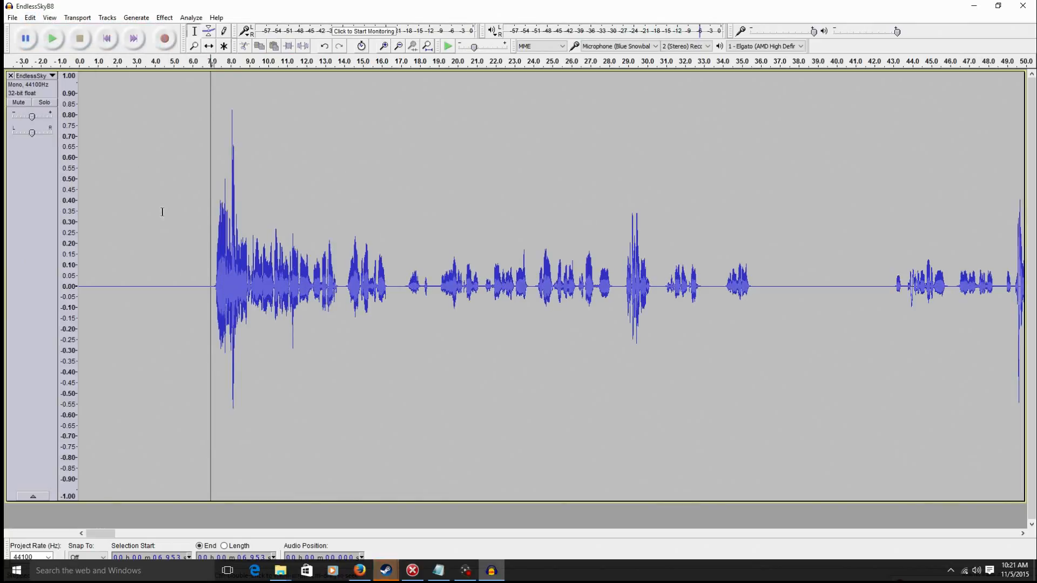
{"action": "key", "text": "space"}
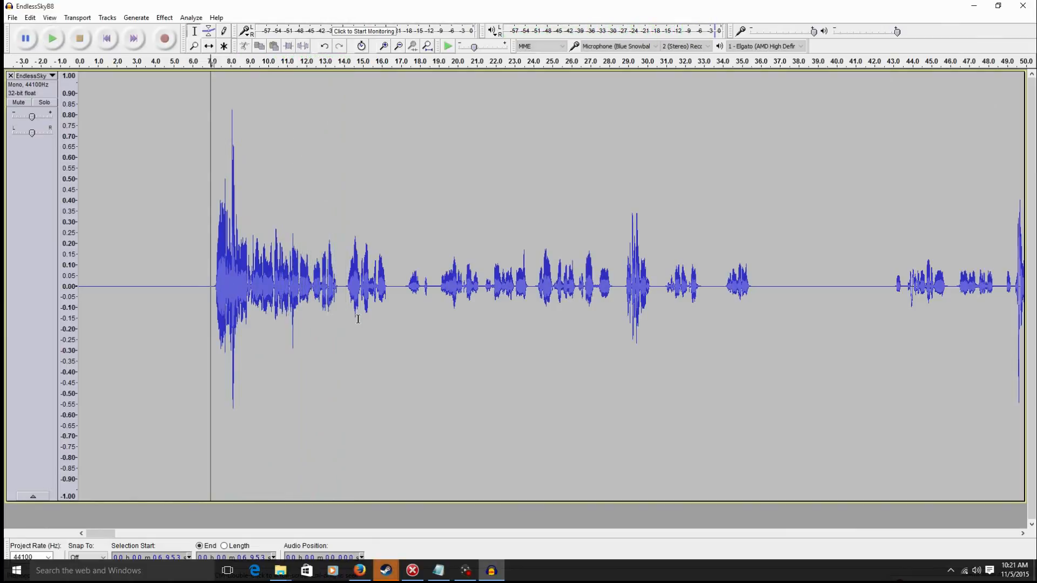
{"action": "key", "text": "x"}
Select the noise spike at the end of the phrase at about 14:39.05–14:39.7.
{"action": "left_click_drag", "start_coordinate": [102, 536], "coordinate": [601, 517]}
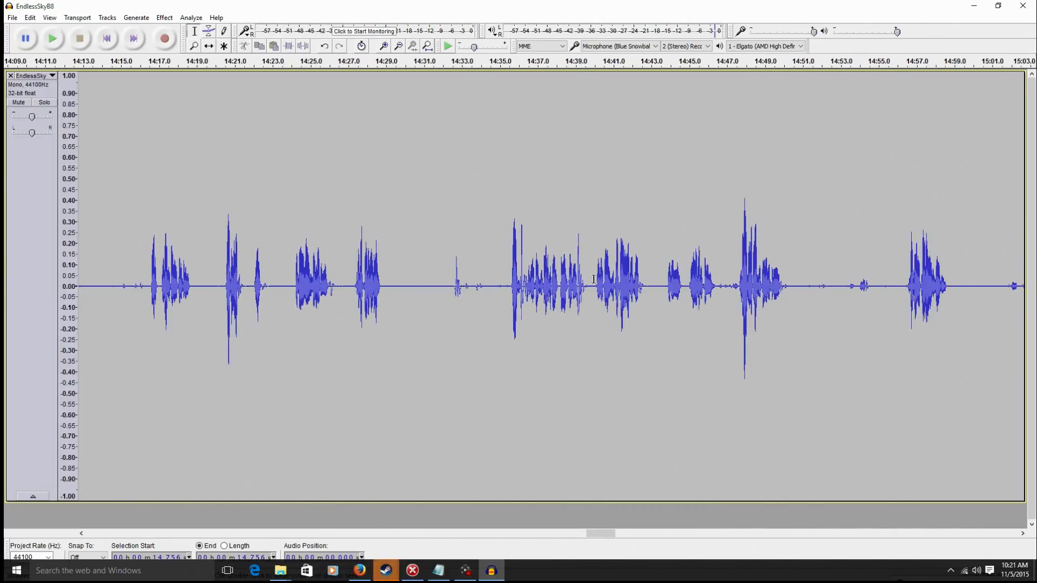
{"action": "left_click_drag", "start_coordinate": [588, 282], "coordinate": [577, 276]}
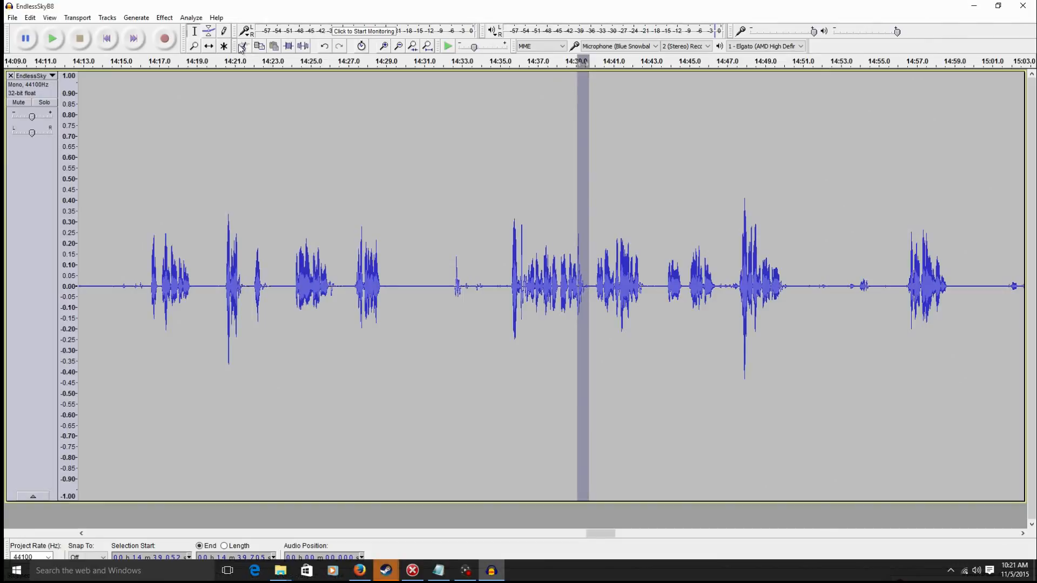
{"action": "left_click", "coordinate": [384, 46]}
{"action": "left_click", "coordinate": [383, 46]}
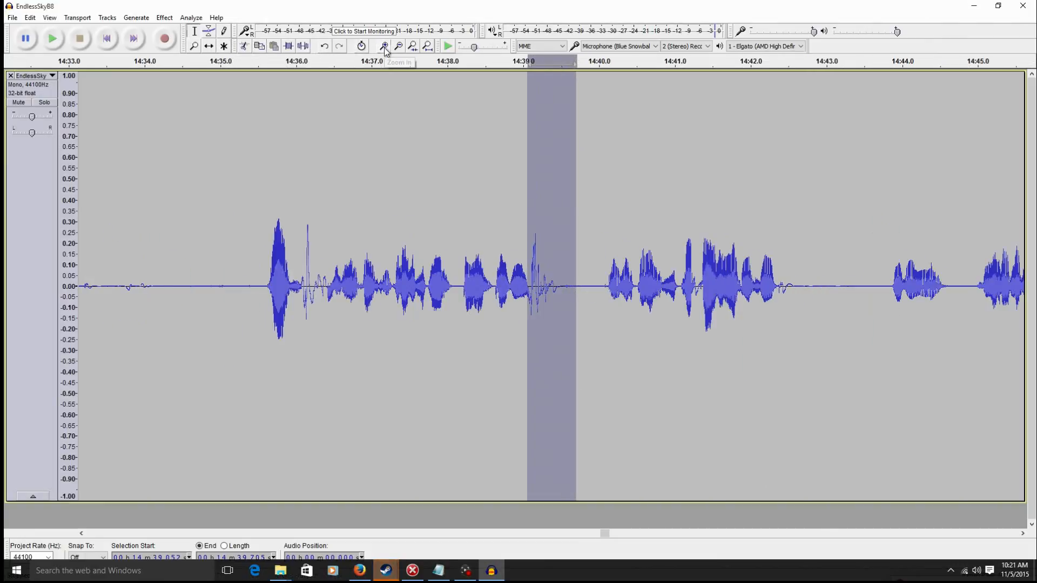
{"action": "left_click", "coordinate": [383, 46]}
{"action": "left_click", "coordinate": [384, 46]}
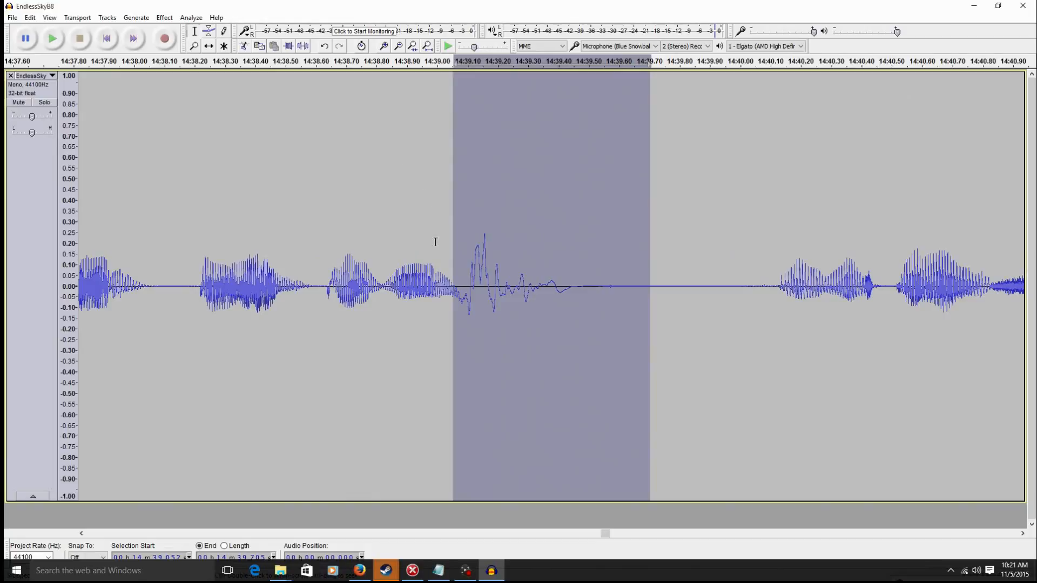
Extend the selection's start back to about 14:38.59 and play the phrase ending together with the noise spike.
{"action": "left_click_drag", "start_coordinate": [454, 272], "coordinate": [314, 259]}
{"action": "key", "text": "space"}
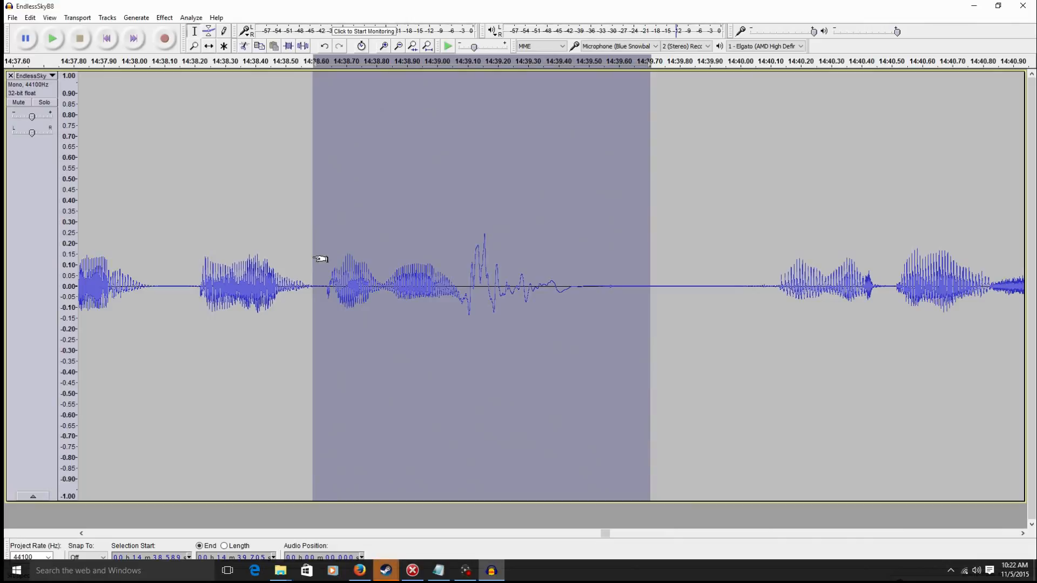
{"action": "key", "text": "space"}
Narrow the selection to the spike at about 14:39.09–14:39.70 and apply Equalization with the "PopFilter" curve.
{"action": "left_click_drag", "start_coordinate": [320, 264], "coordinate": [472, 320]}
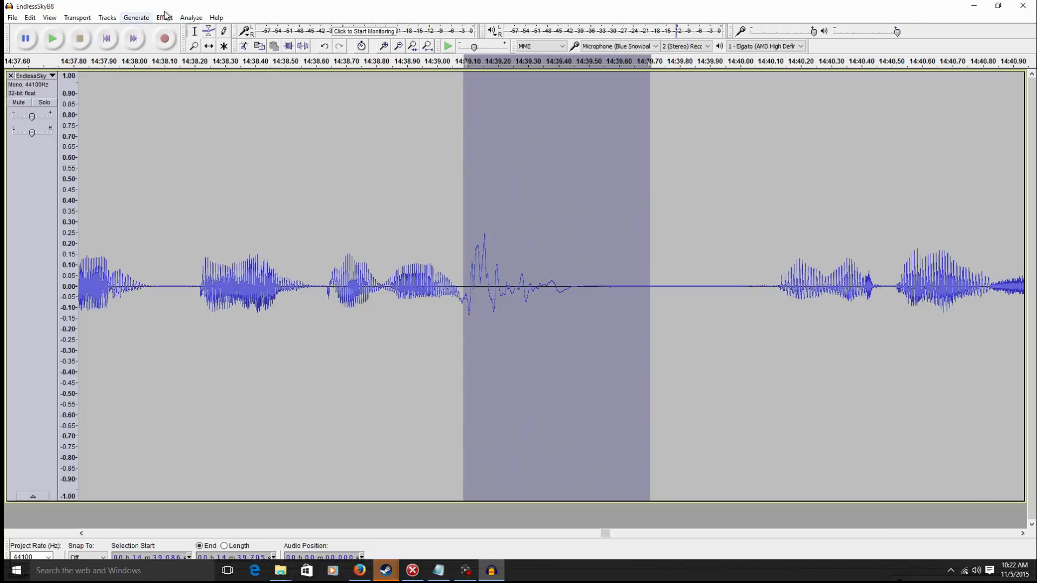
{"action": "left_click", "coordinate": [165, 18]}
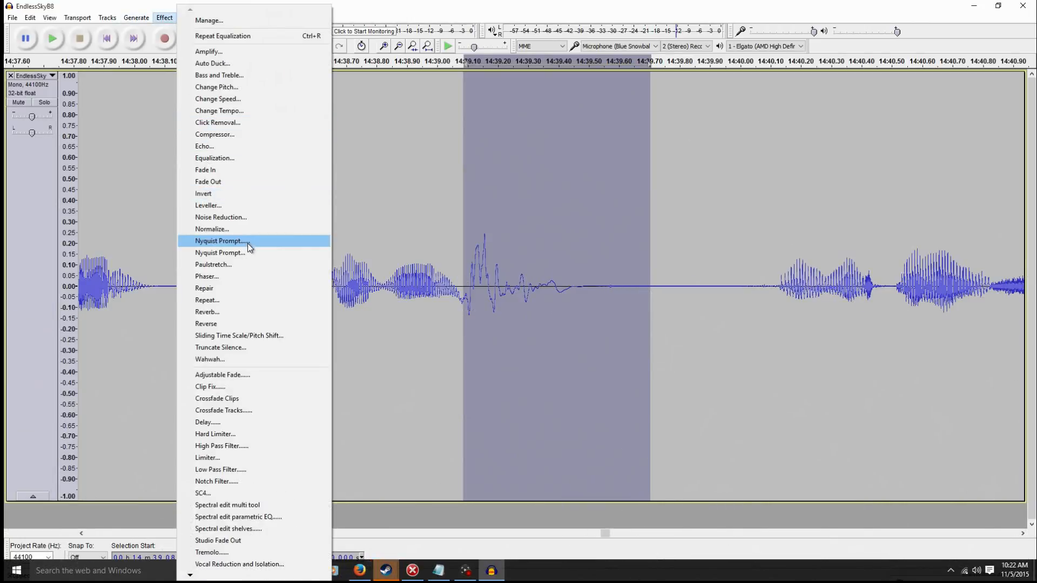
{"action": "left_click", "coordinate": [216, 158]}
{"action": "left_click", "coordinate": [457, 397]}
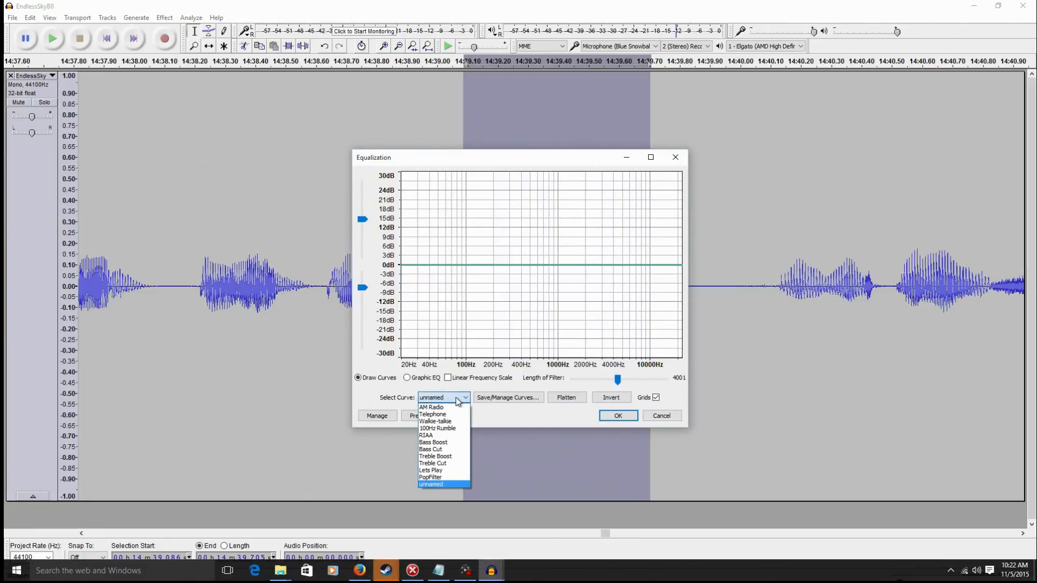
{"action": "left_click", "coordinate": [441, 478]}
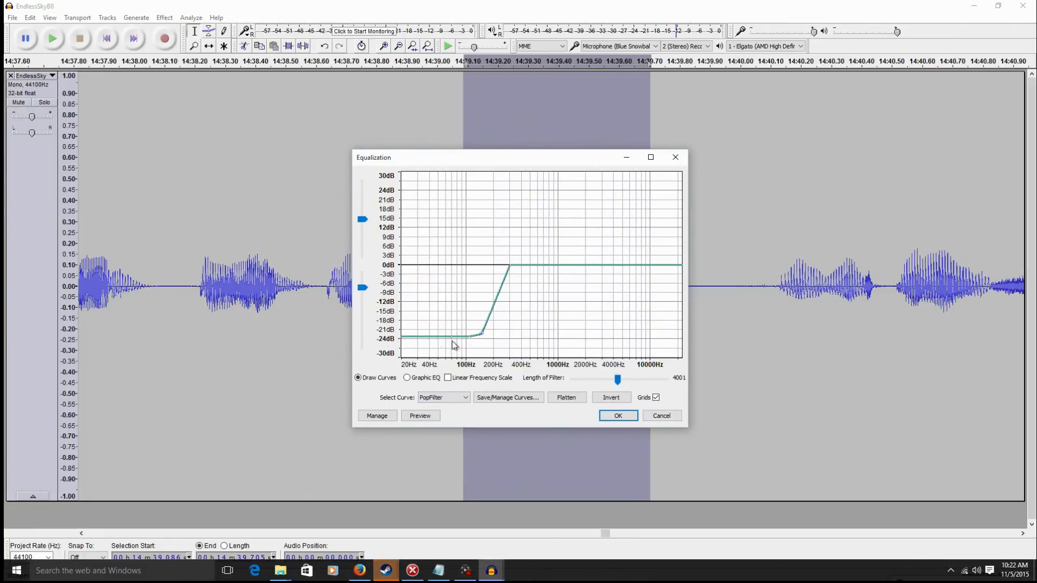
{"action": "left_click", "coordinate": [617, 416]}
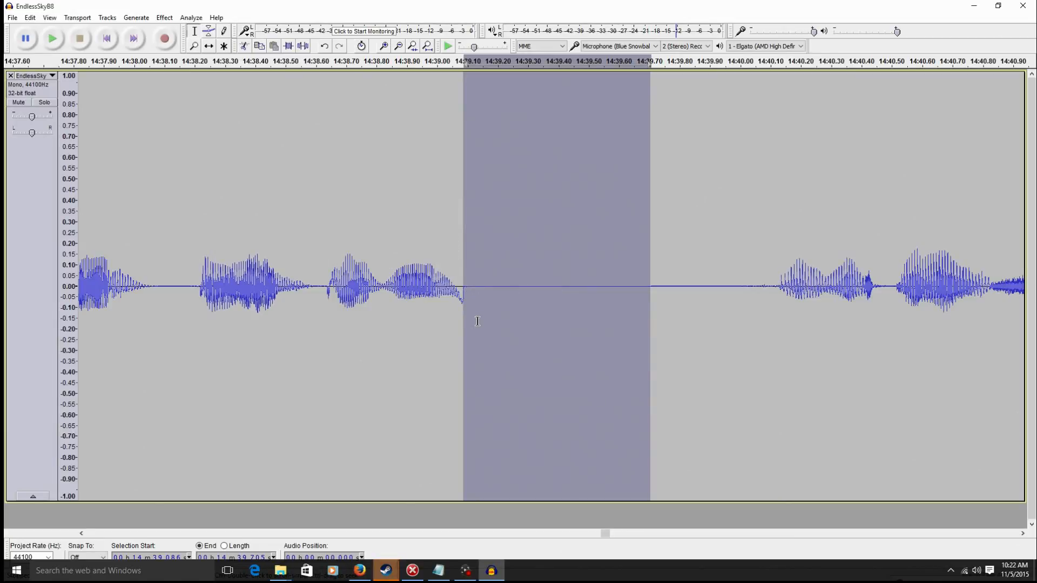
Play the phrase ending from about 14:38.73 to check the filtered spike.
{"action": "left_click", "coordinate": [356, 281]}
{"action": "key", "text": "space"}
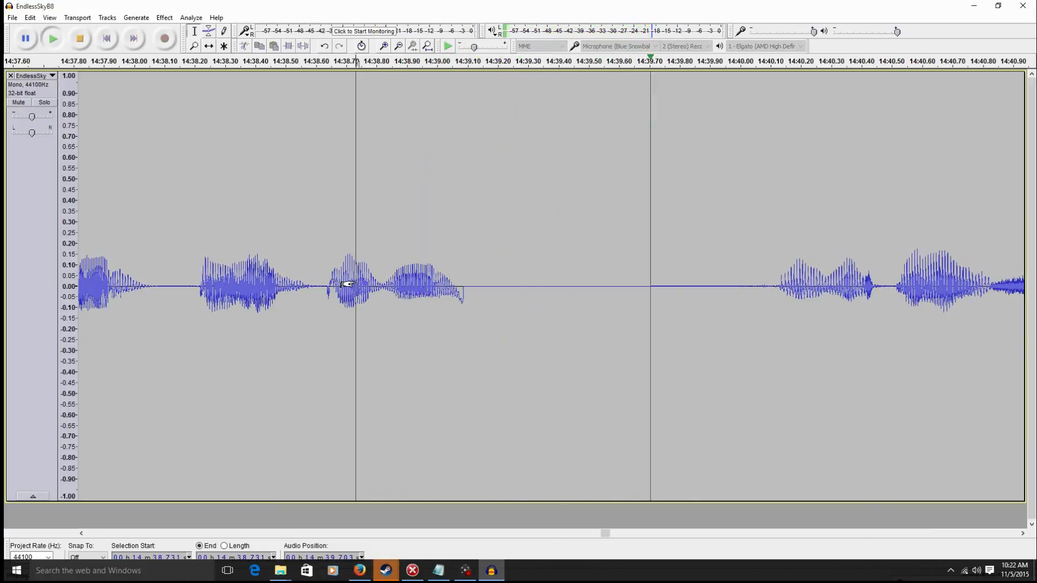
{"action": "key", "text": "space"}
Select the abrupt word ending at about 14:39.06–14:39.14 and apply Fade Out to it three times.
{"action": "left_click_drag", "start_coordinate": [479, 297], "coordinate": [454, 295]}
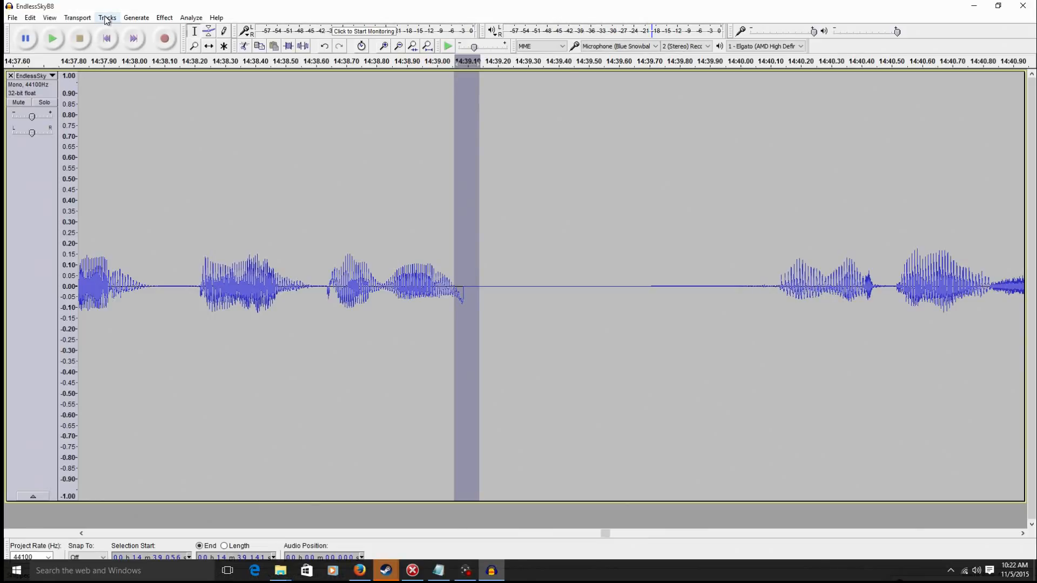
{"action": "left_click", "coordinate": [164, 18]}
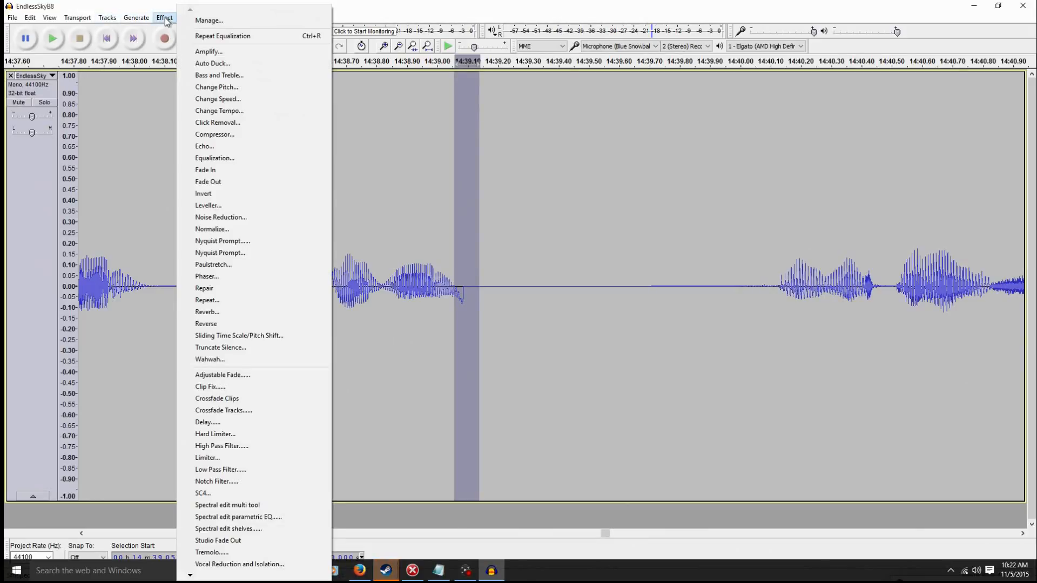
{"action": "left_click", "coordinate": [221, 182]}
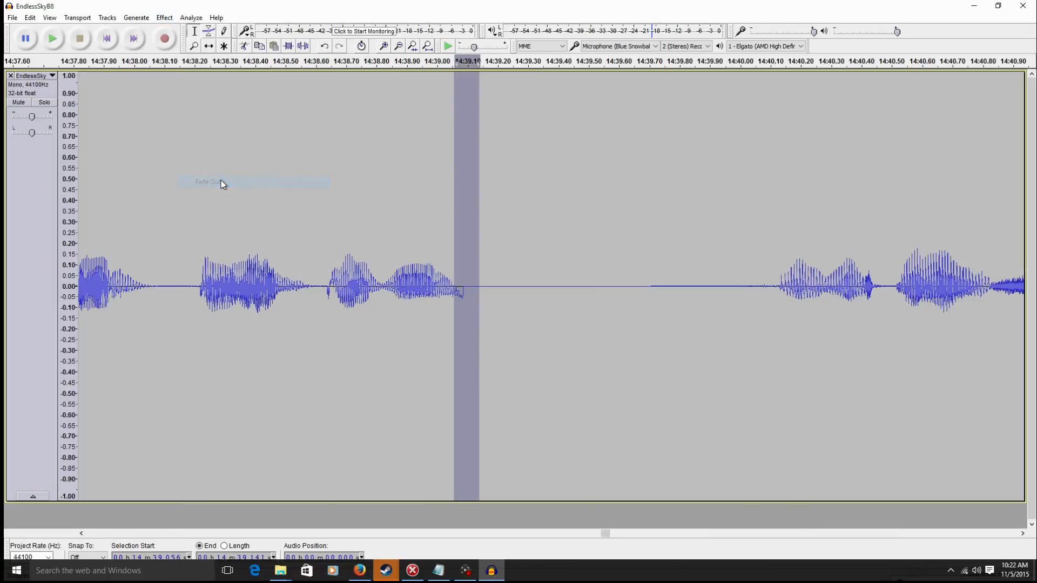
{"action": "left_click", "coordinate": [164, 18]}
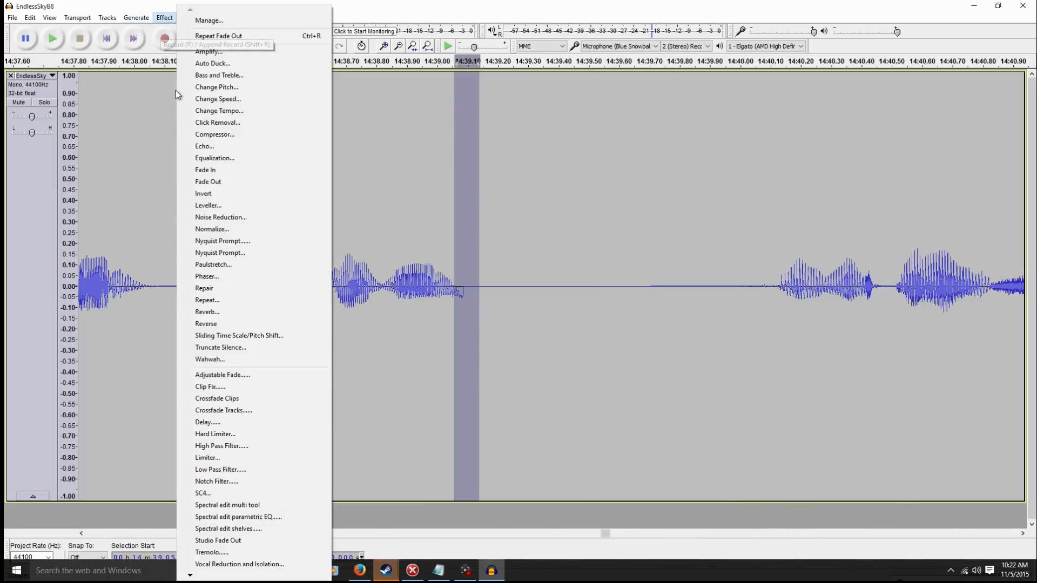
{"action": "left_click", "coordinate": [208, 183]}
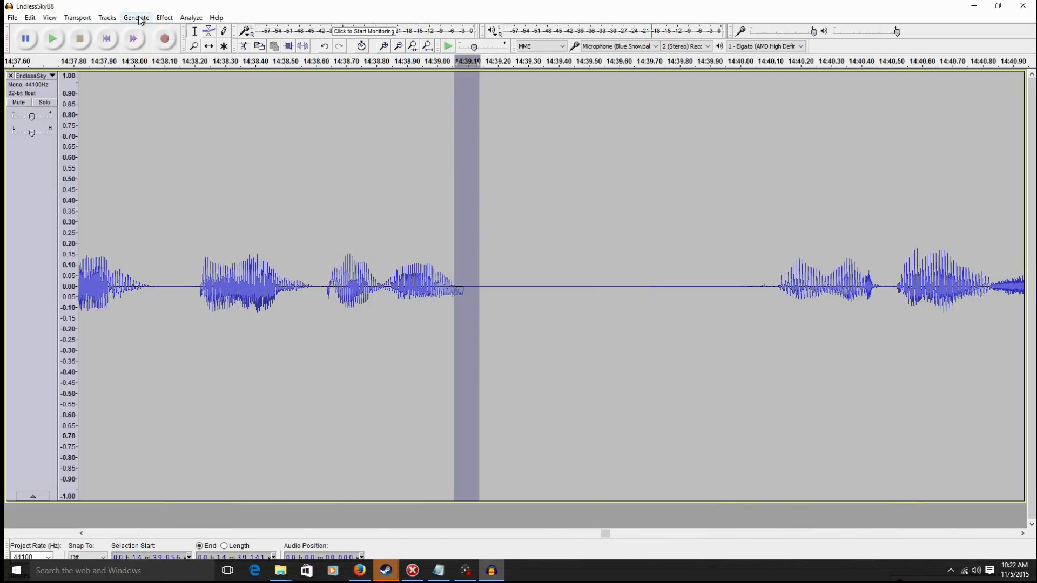
{"action": "left_click", "coordinate": [157, 20]}
{"action": "left_click", "coordinate": [206, 183]}
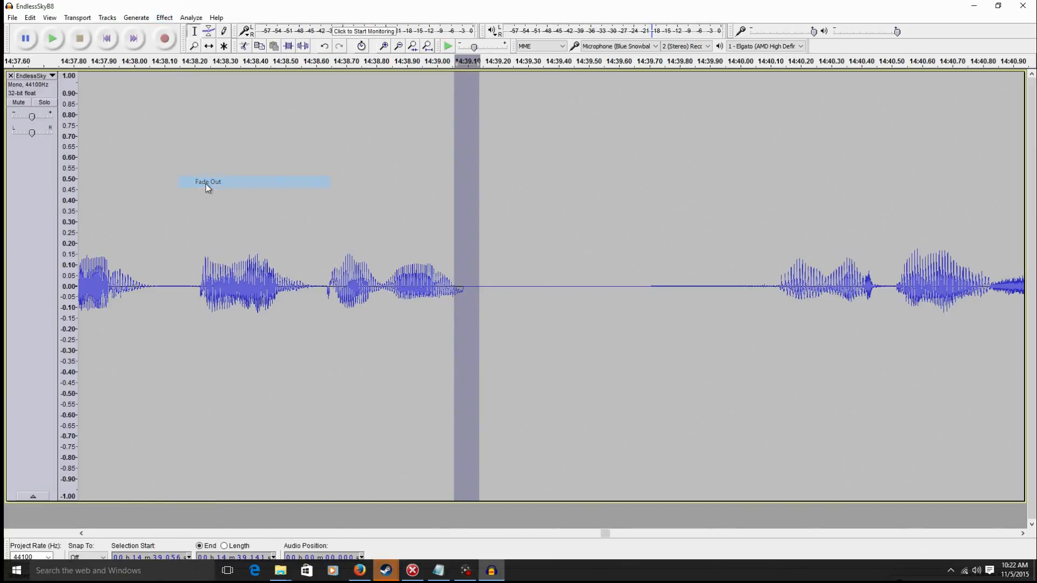
Play the phrase from about 14:38.16 to check the faded ending.
{"action": "left_click", "coordinate": [180, 285]}
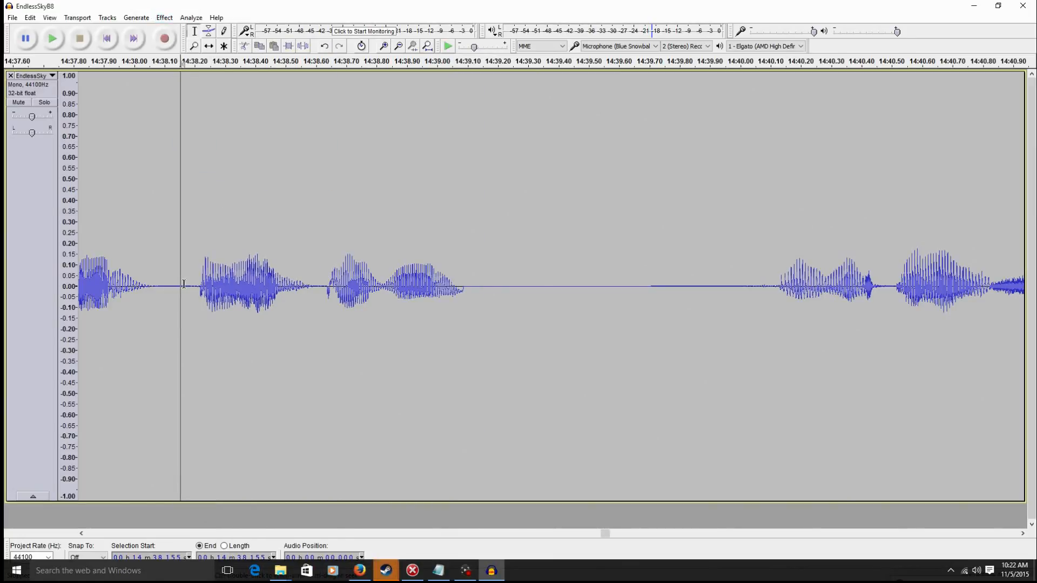
{"action": "key", "text": "space"}
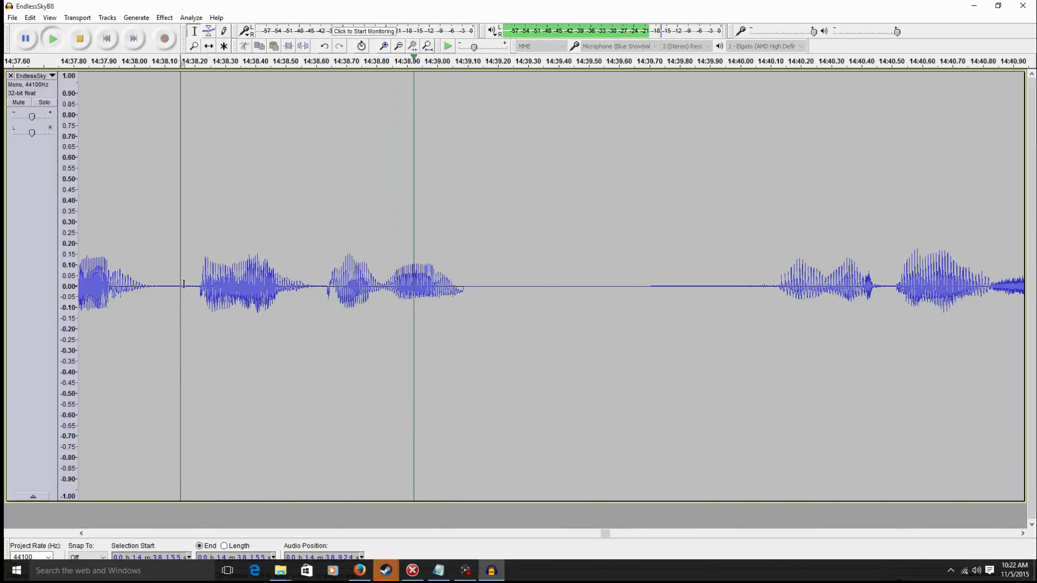
{"action": "key", "text": "space"}
Select a wider stretch of the word ending, about 14:39.05–14:39.19, and apply Fade Out four times.
{"action": "mouse_move", "coordinate": [494, 307]}
{"action": "left_mouse_down"}
{"action": "mouse_move", "coordinate": [463, 303]}
{"action": "mouse_move", "coordinate": [450, 281]}
{"action": "left_mouse_up"}
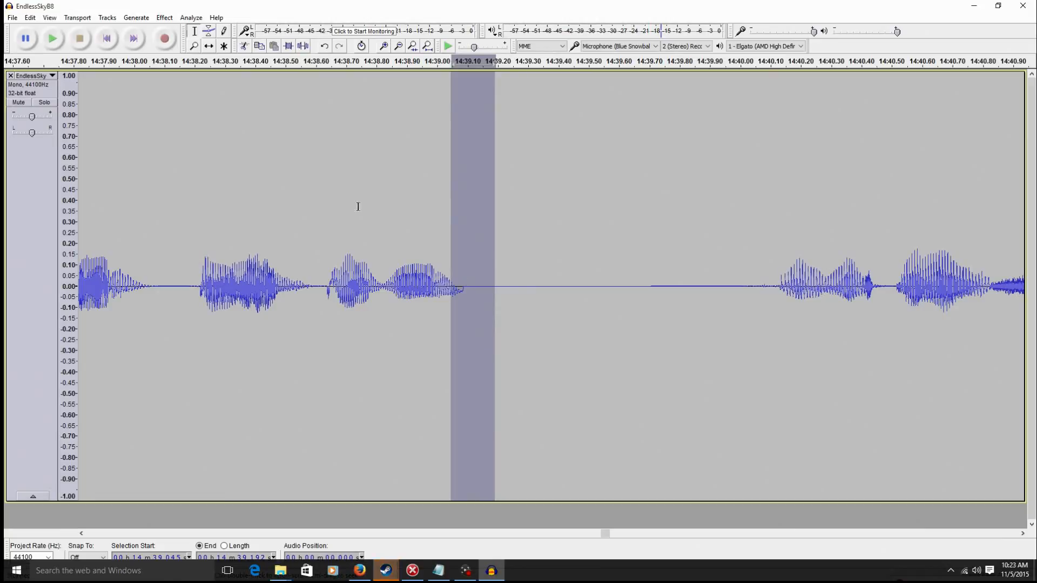
{"action": "left_click", "coordinate": [164, 18]}
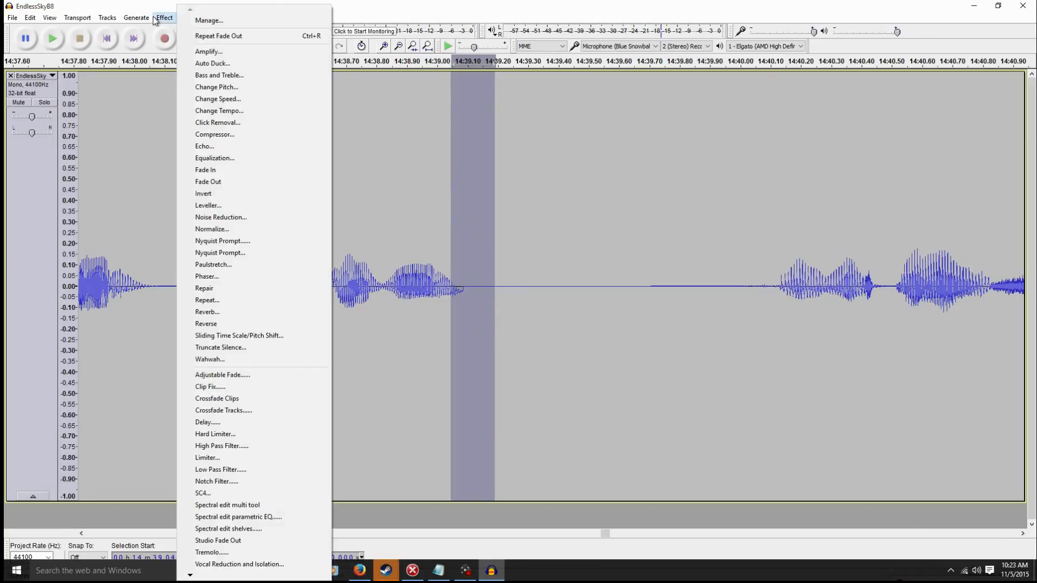
{"action": "left_click", "coordinate": [222, 184]}
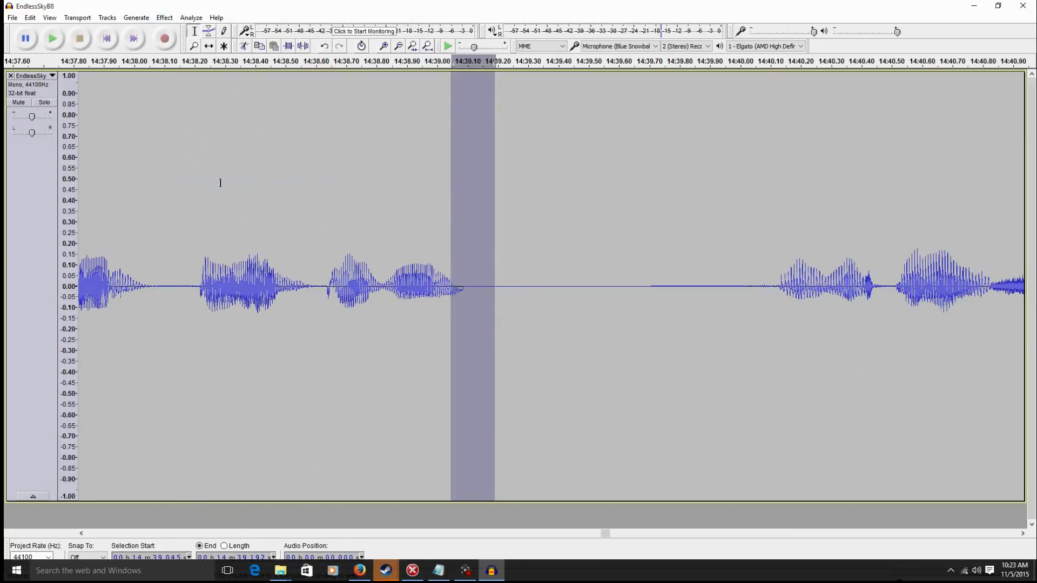
{"action": "left_click", "coordinate": [164, 18]}
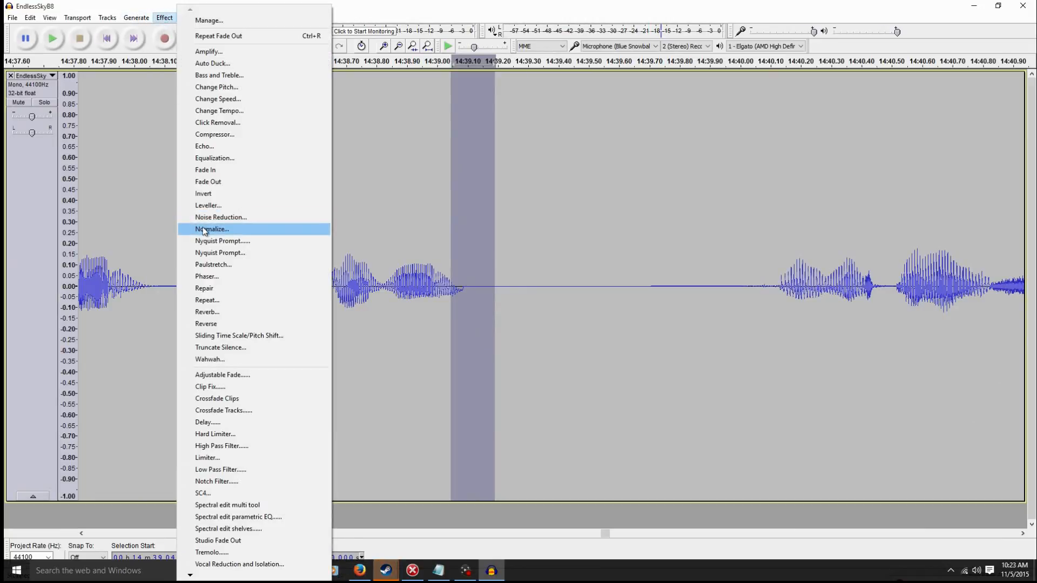
{"action": "left_click", "coordinate": [217, 182]}
{"action": "left_click", "coordinate": [165, 18]}
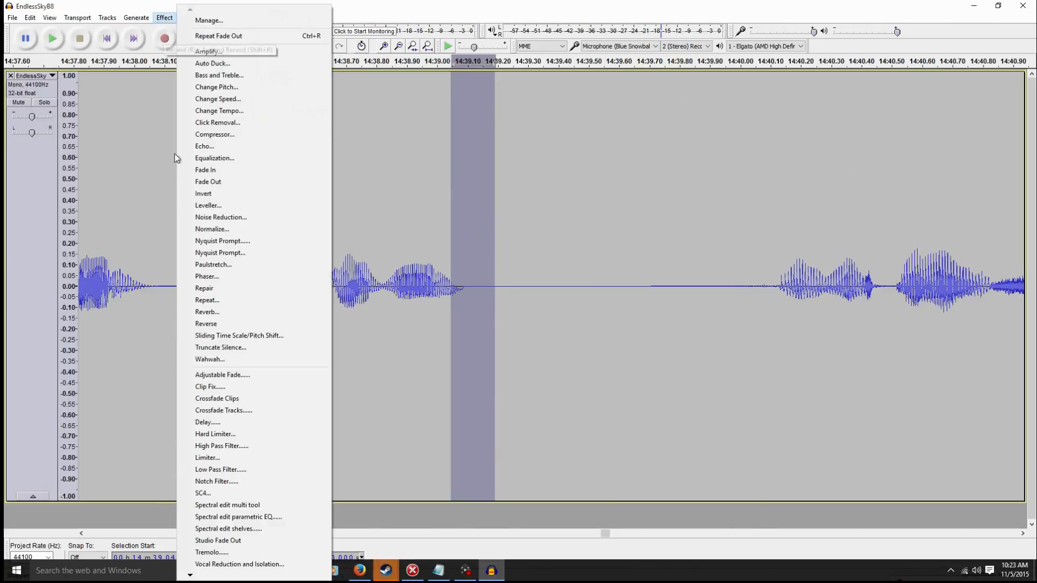
{"action": "left_click", "coordinate": [196, 181]}
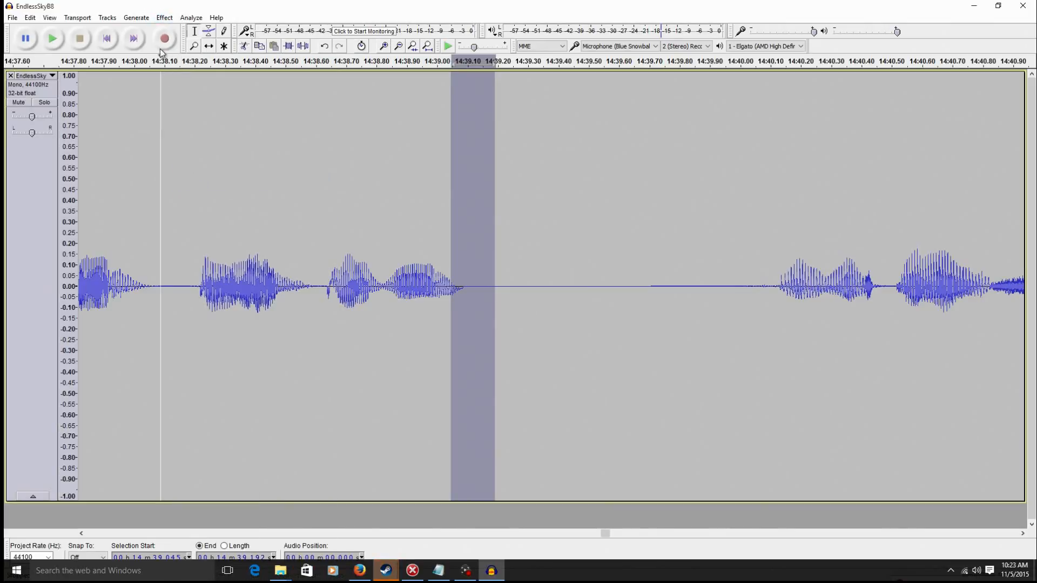
{"action": "left_click", "coordinate": [164, 18]}
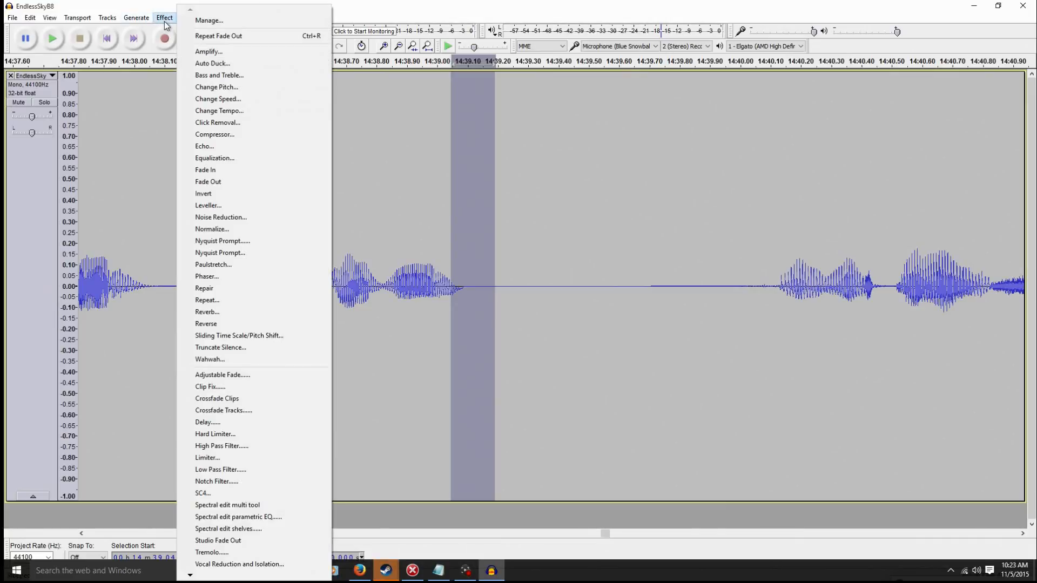
{"action": "left_click", "coordinate": [215, 183]}
Play the phrase again from about 14:38.14 to check the smoothed ending.
{"action": "left_click", "coordinate": [250, 275]}
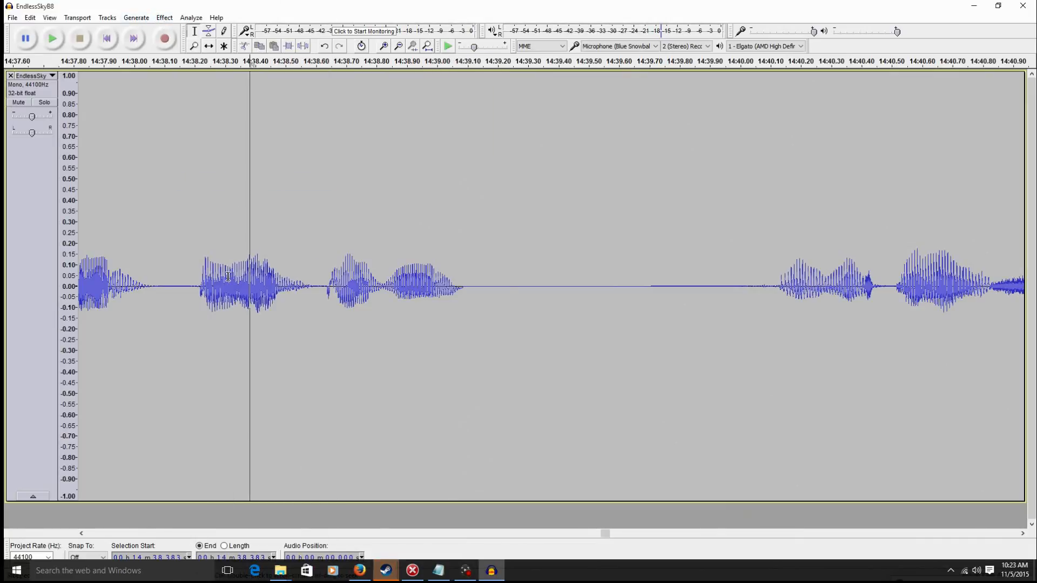
{"action": "left_click", "coordinate": [177, 280]}
{"action": "key", "text": "space"}
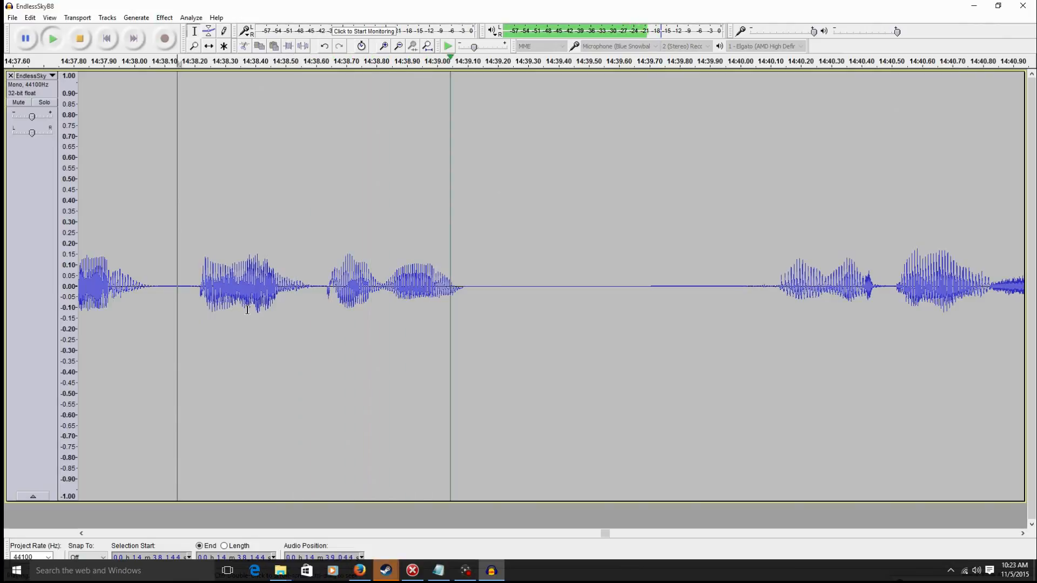
{"action": "key", "text": "space"}
Silence the gap before the following phrase, at about 14:39.62–14:40.12.
{"action": "left_click_drag", "start_coordinate": [625, 294], "coordinate": [773, 328]}
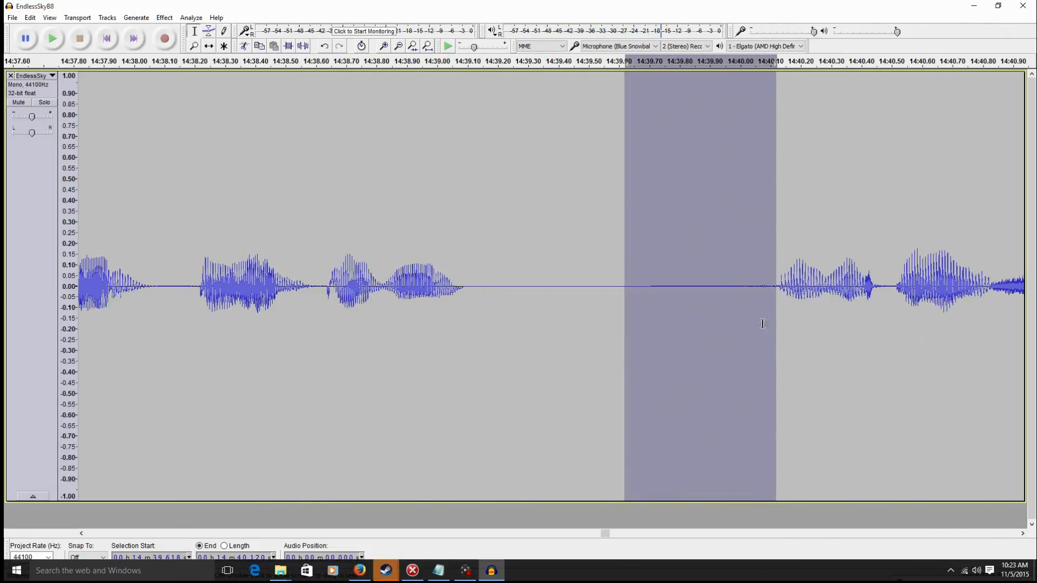
{"action": "key", "text": "ctrl+l"}
Select the small noise after the phrase at about 15:18.72–15:19.58 and silence it.
{"action": "left_click_drag", "start_coordinate": [604, 534], "coordinate": [612, 536]}
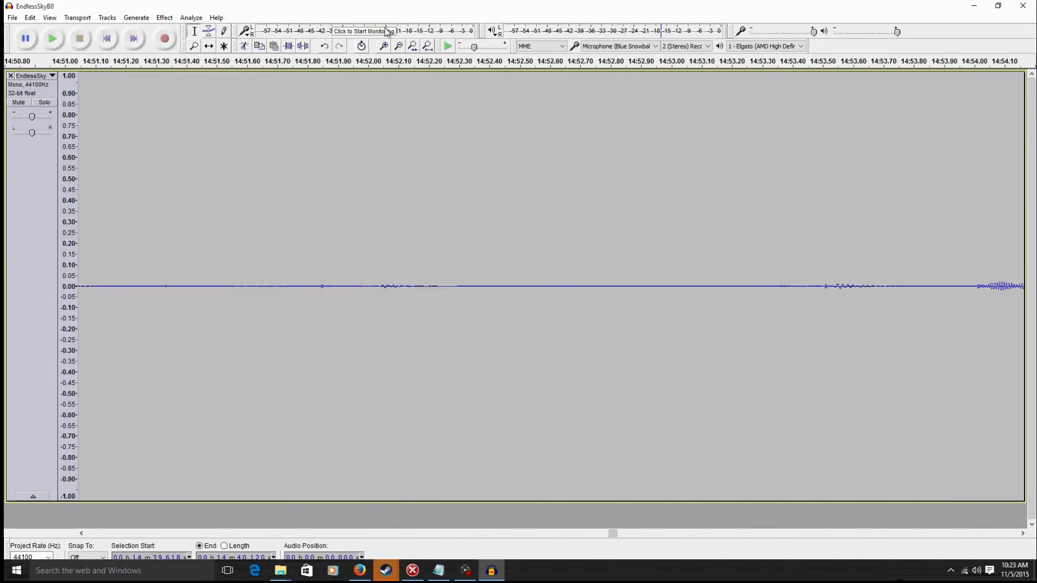
{"action": "left_click", "coordinate": [399, 47]}
{"action": "left_click", "coordinate": [399, 47]}
{"action": "left_click", "coordinate": [399, 48]}
{"action": "left_click", "coordinate": [399, 48]}
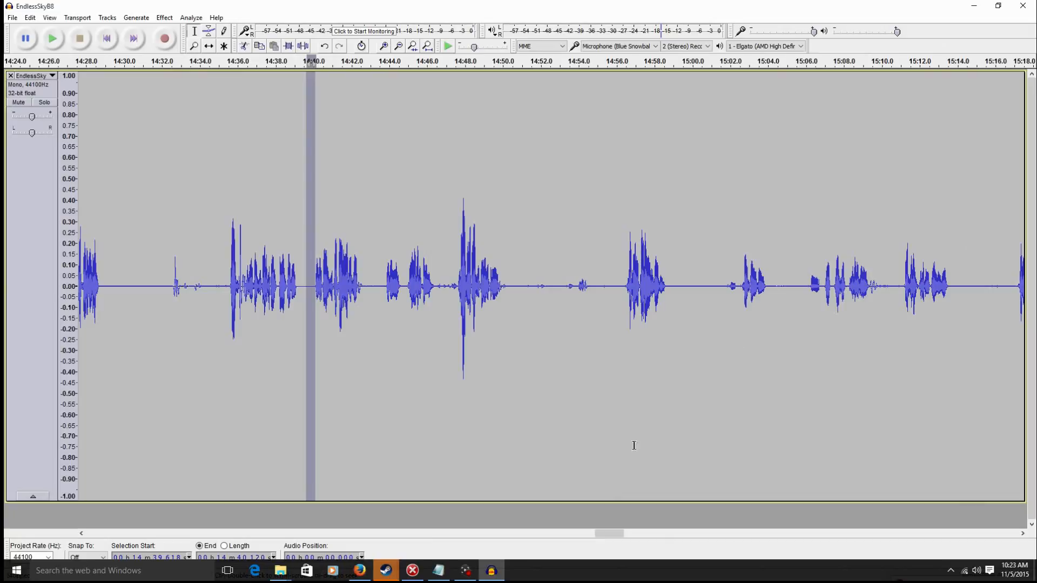
{"action": "left_click_drag", "start_coordinate": [608, 536], "coordinate": [628, 527]}
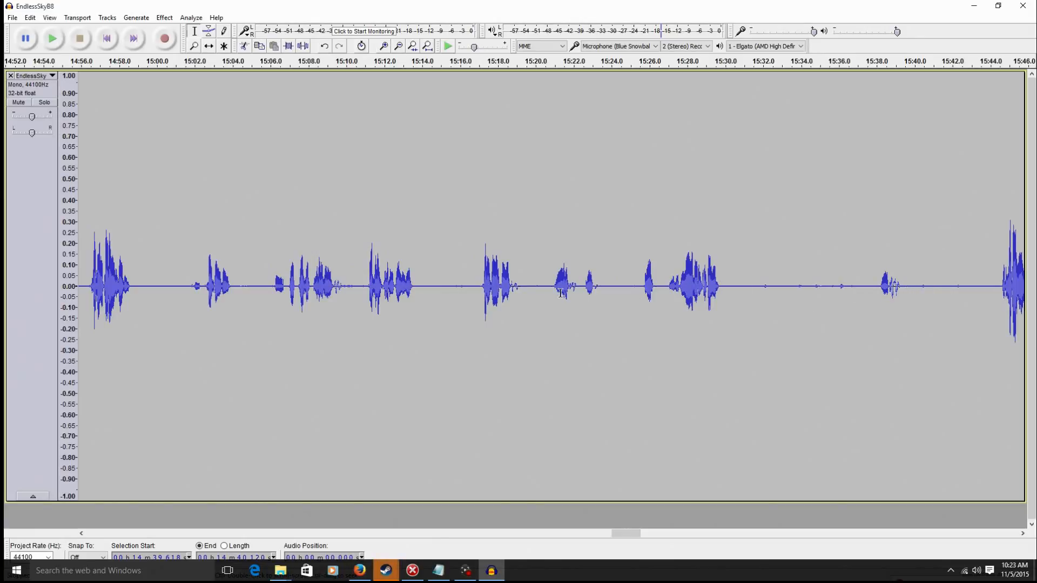
{"action": "left_click_drag", "start_coordinate": [528, 286], "coordinate": [511, 271]}
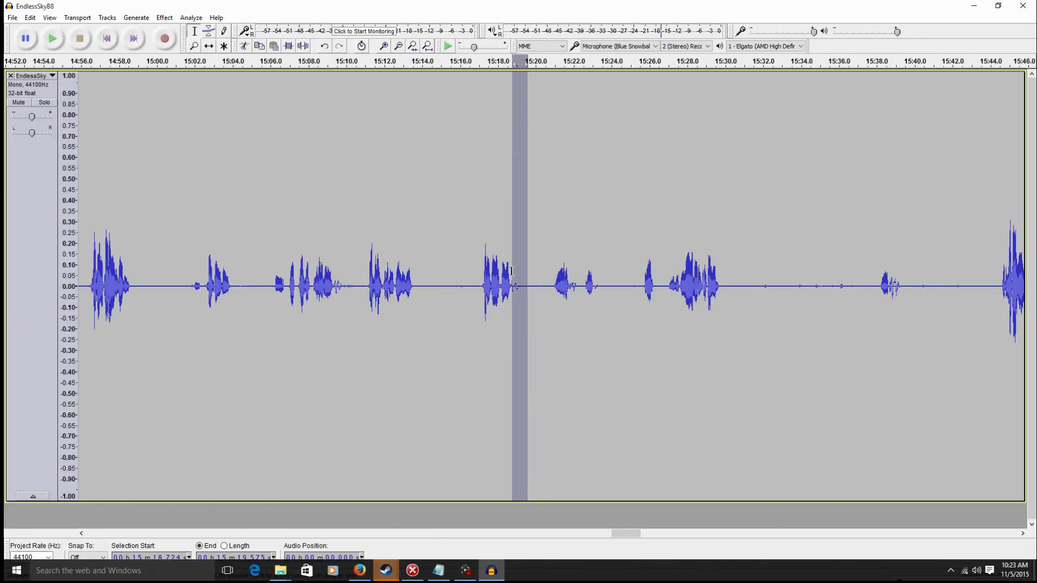
{"action": "key", "text": "space"}
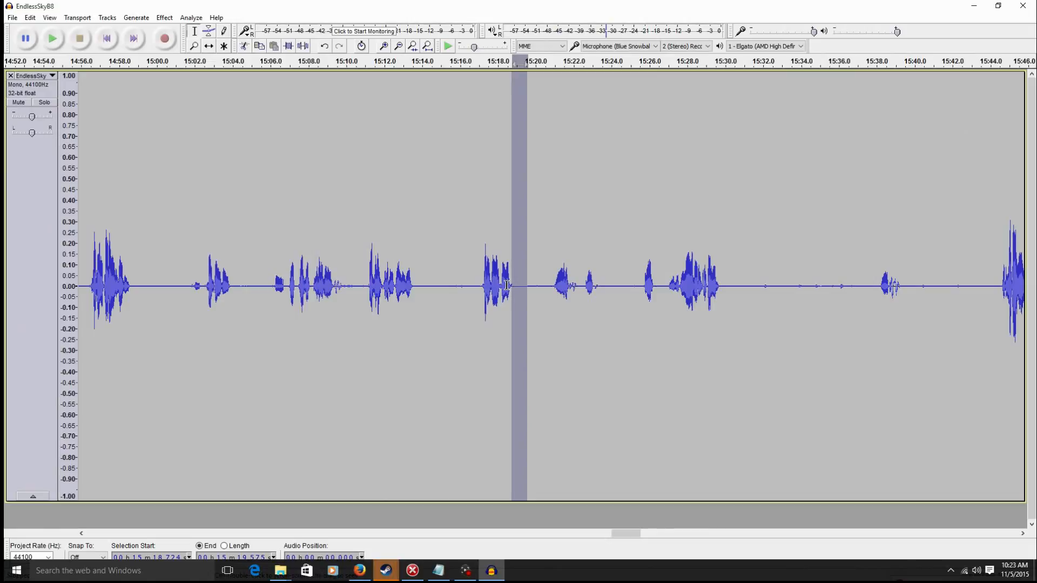
Play the end of the phrase twice from about 15:18.47 to check the silenced noise.
{"action": "left_click", "coordinate": [507, 285]}
{"action": "key", "text": "space"}
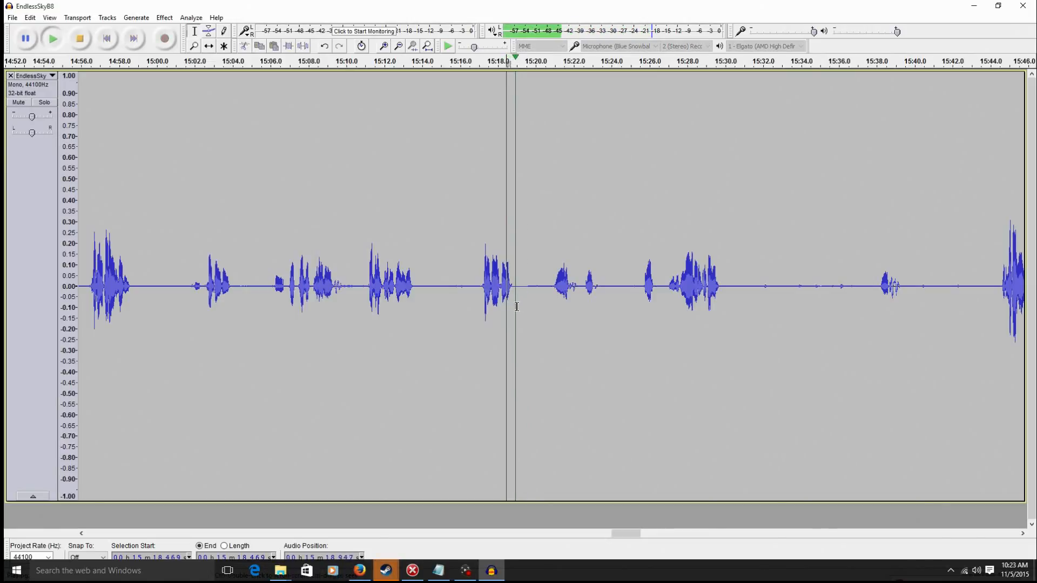
{"action": "key", "text": "space"}
{"action": "key", "text": "space"}
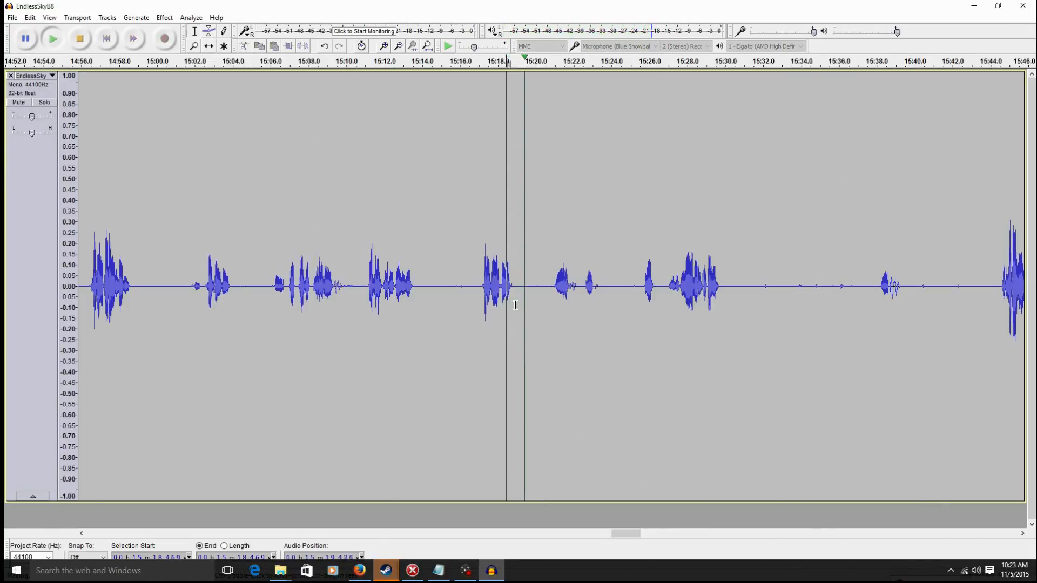
{"action": "key", "text": "space"}
Select the very end of the phrase at about 15:18.67–15:18.84 and play its last word from about 15:18.47.
{"action": "left_click_drag", "start_coordinate": [513, 293], "coordinate": [511, 293]}
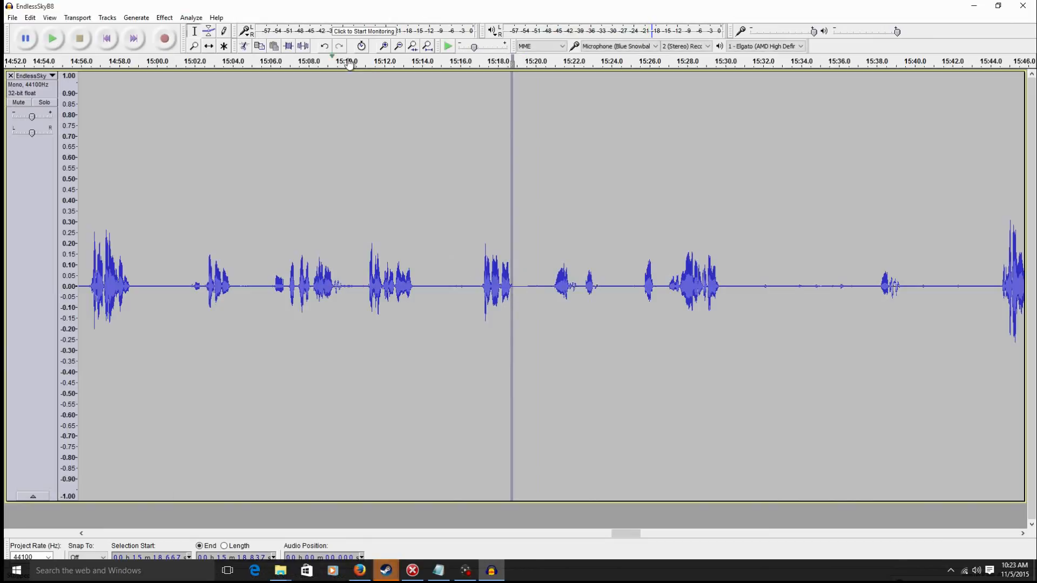
{"action": "left_click", "coordinate": [382, 47]}
{"action": "left_click", "coordinate": [382, 47]}
{"action": "left_click", "coordinate": [382, 47]}
{"action": "left_click", "coordinate": [383, 48]}
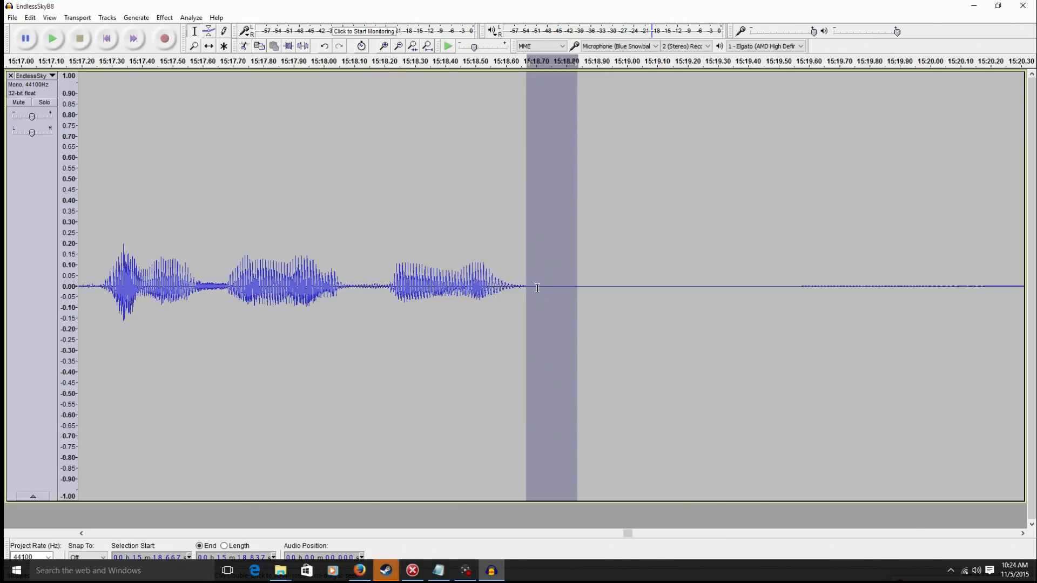
{"action": "left_click", "coordinate": [467, 289]}
{"action": "key", "text": "space"}
{"action": "key", "text": "space"}
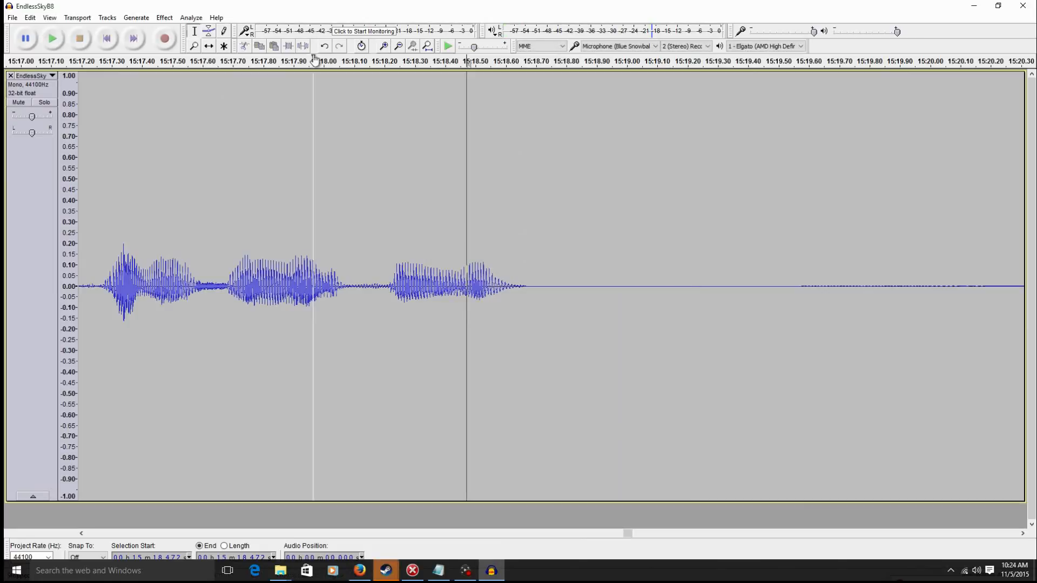
Select the small noise right after the short word at about 15:21.82–15:22.21 and silence it.
{"action": "left_click", "coordinate": [399, 46]}
{"action": "left_click", "coordinate": [399, 46]}
{"action": "left_click", "coordinate": [399, 46]}
{"action": "left_click", "coordinate": [399, 46]}
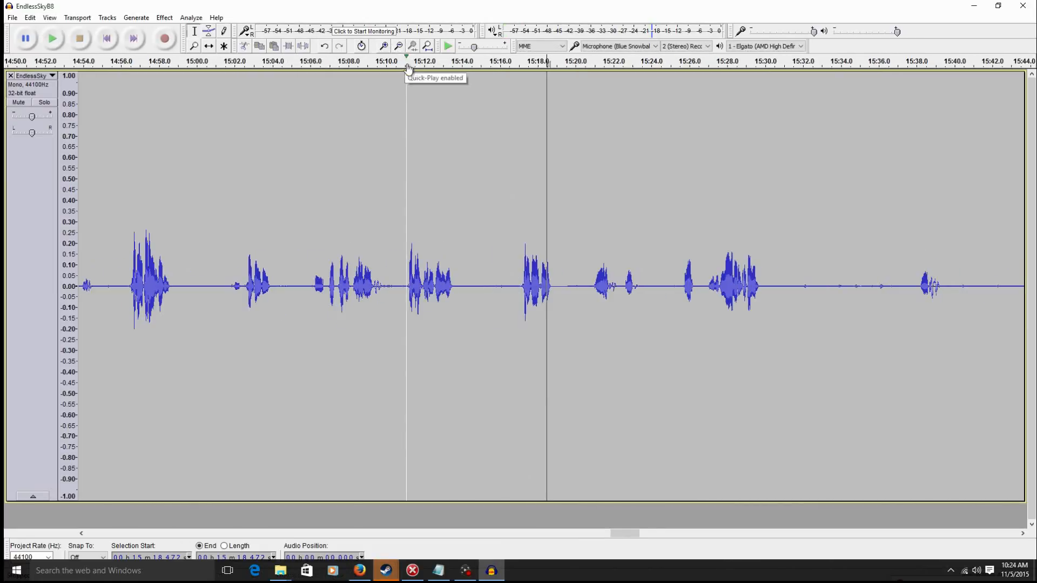
{"action": "left_click_drag", "start_coordinate": [618, 282], "coordinate": [610, 274]}
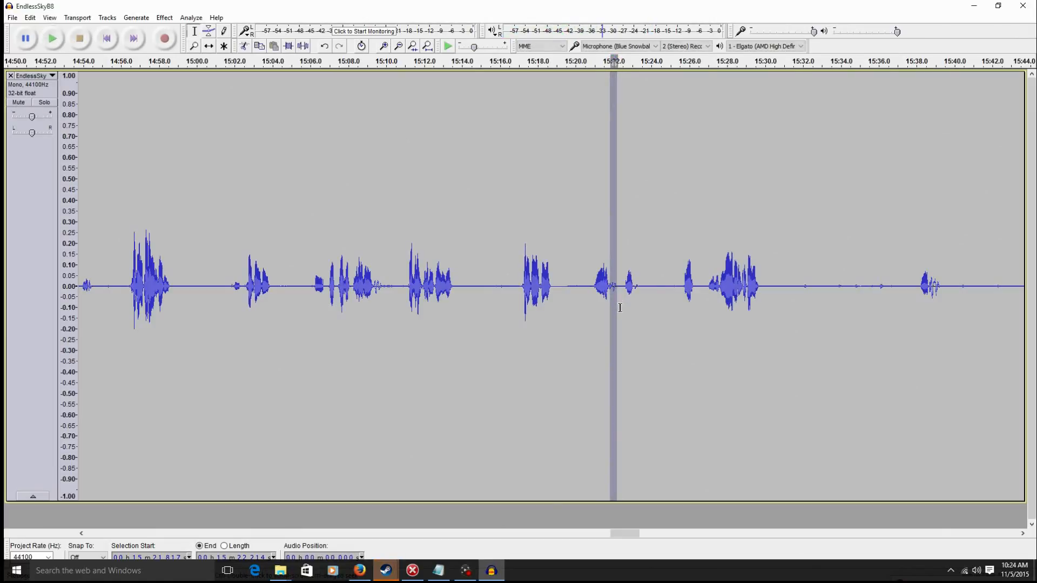
Play the end of that word from about 15:21.45, and silence the remaining noise at about 15:21.76–15:22.39.
{"action": "left_click", "coordinate": [602, 288]}
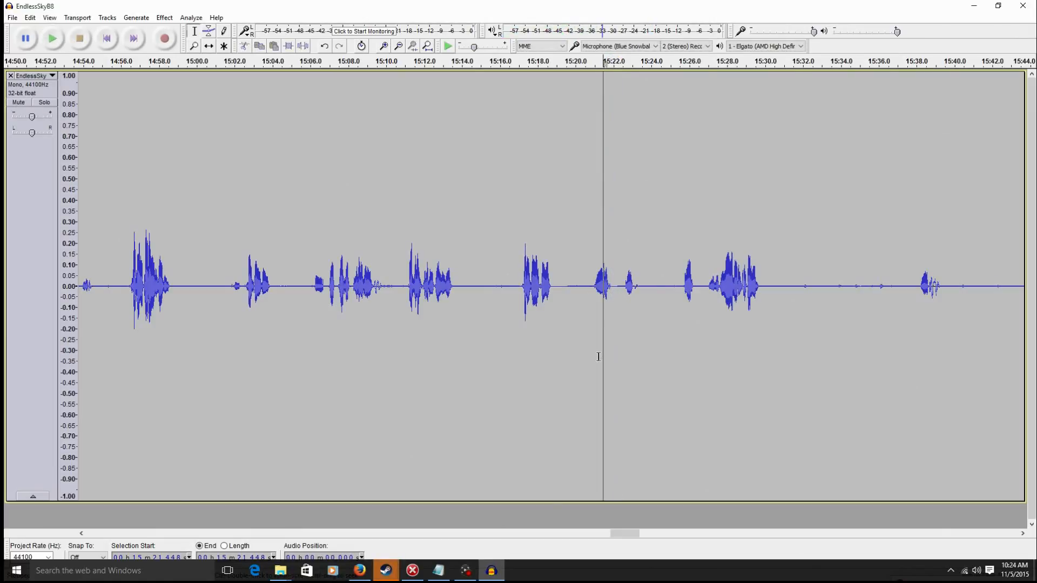
{"action": "key", "text": "space"}
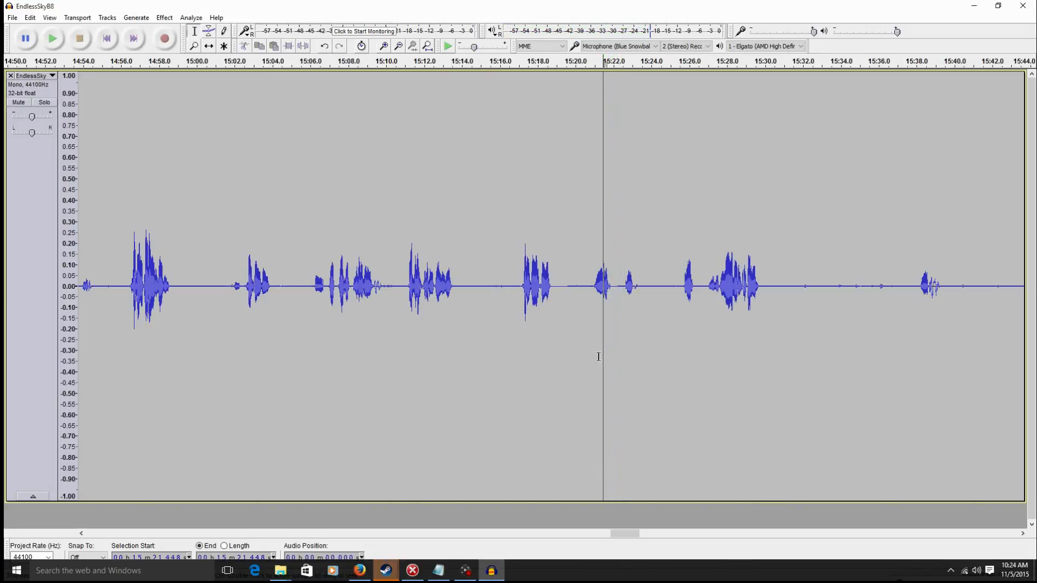
{"action": "key", "text": "space"}
{"action": "left_click_drag", "start_coordinate": [621, 291], "coordinate": [608, 266]}
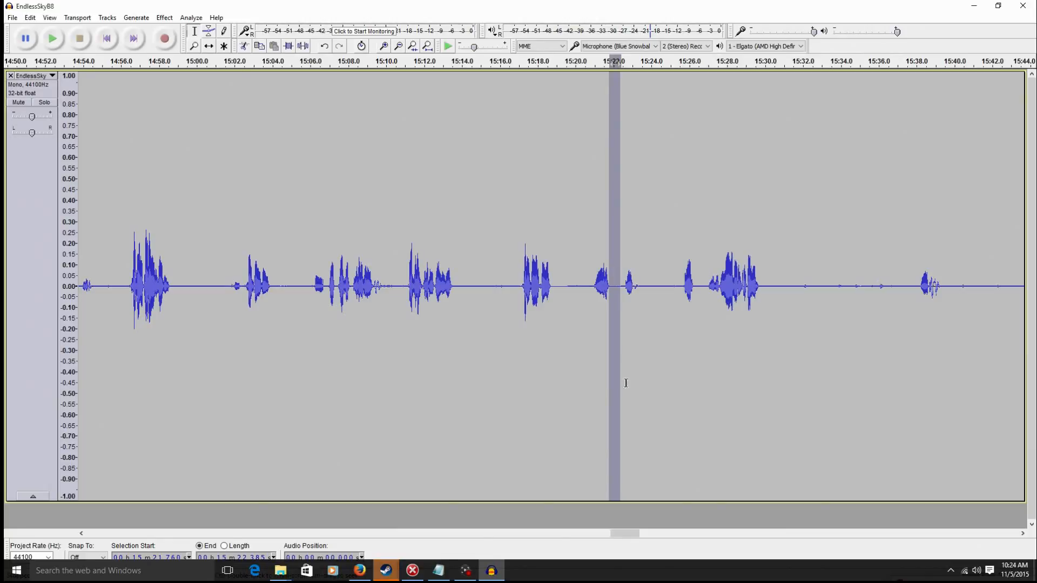
Select the noise following the phrase at about 17:30.51–17:31.70, play it and silence it.
{"action": "left_click_drag", "start_coordinate": [621, 533], "coordinate": [638, 538]}
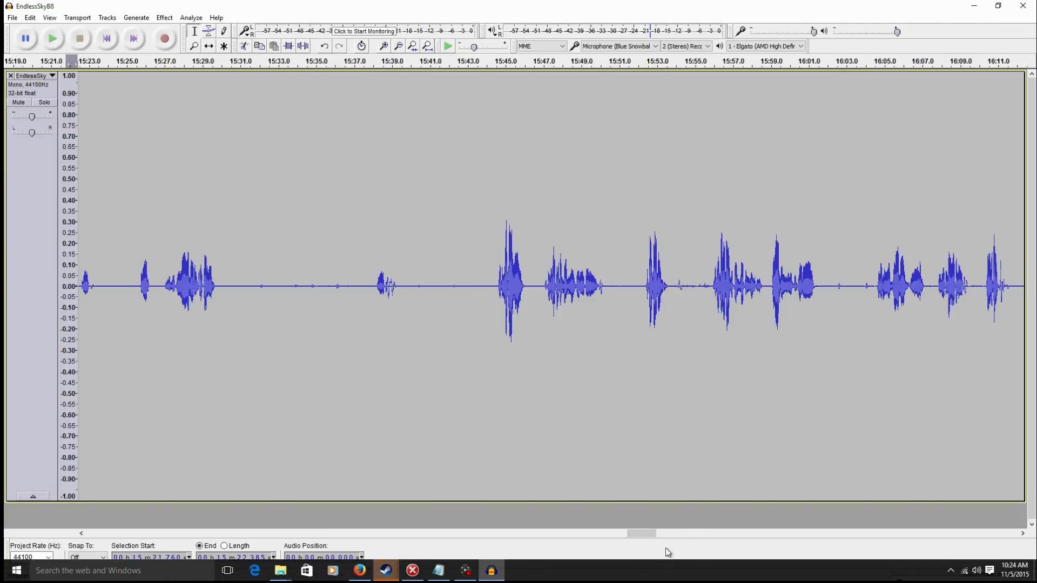
{"action": "left_click_drag", "start_coordinate": [643, 534], "coordinate": [707, 534]}
{"action": "left_click_drag", "start_coordinate": [511, 247], "coordinate": [488, 247]}
{"action": "key", "text": "space"}
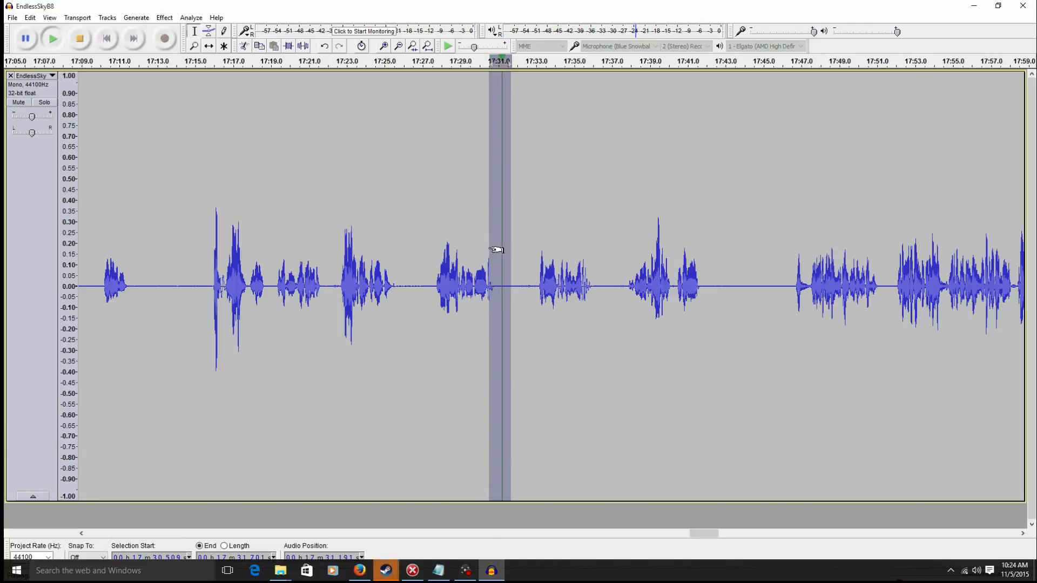
Play the phrase twice from about 17:28.67 to check how it ends.
{"action": "left_click", "coordinate": [454, 269]}
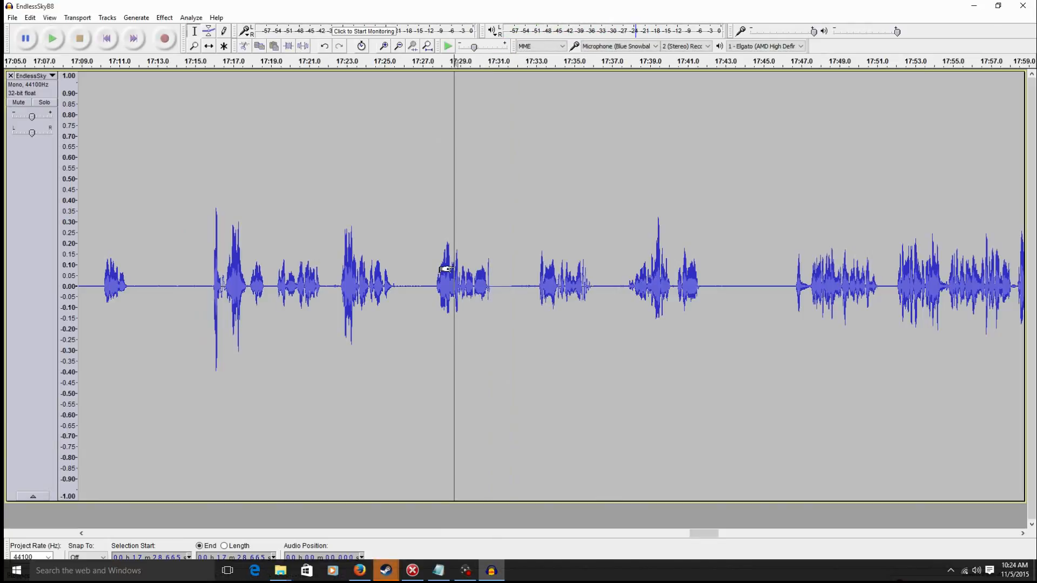
{"action": "key", "text": "space"}
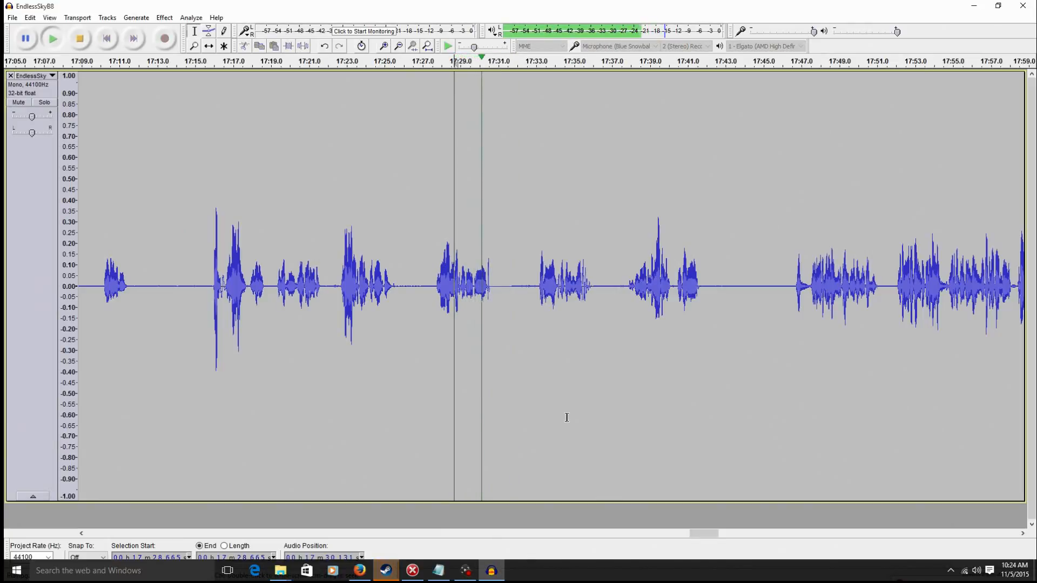
{"action": "key", "text": "space"}
{"action": "key", "text": "space"}
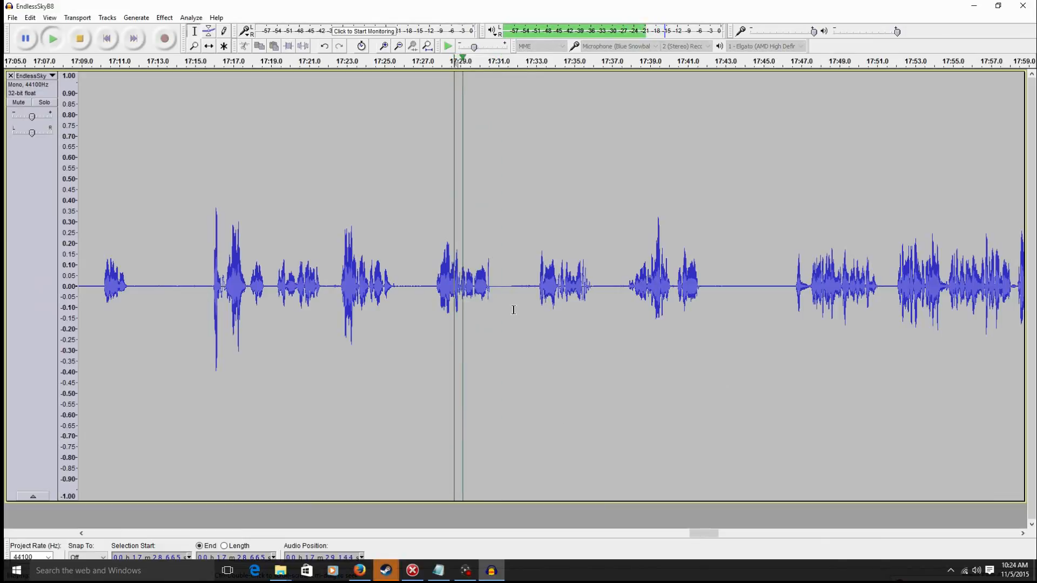
{"action": "key", "text": "space"}
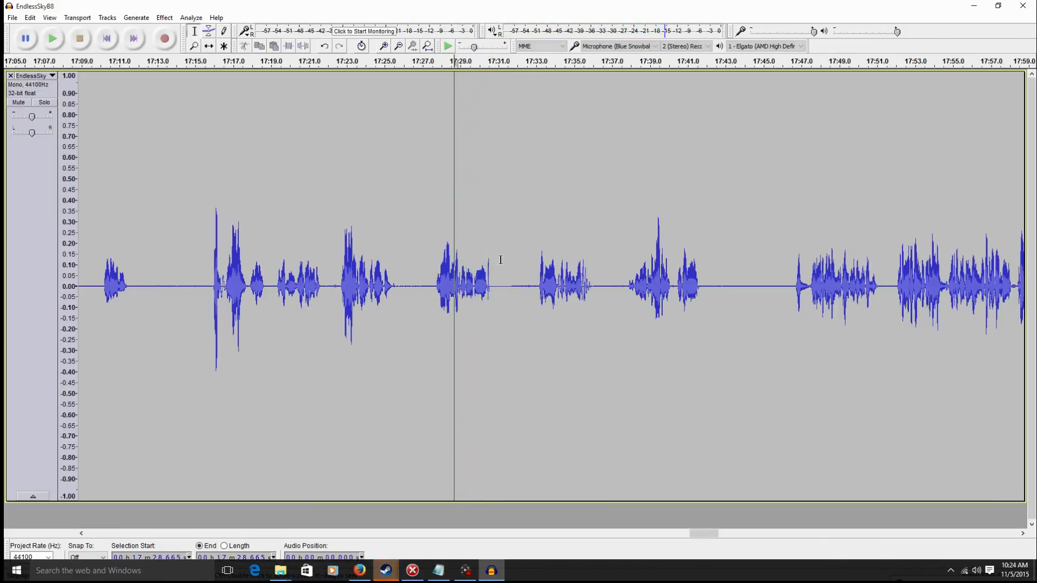
Silence the leftover spike at about 17:30.42–17:31.13 and replay the phrase's ending from about 17:29.52.
{"action": "left_click_drag", "start_coordinate": [501, 260], "coordinate": [488, 248]}
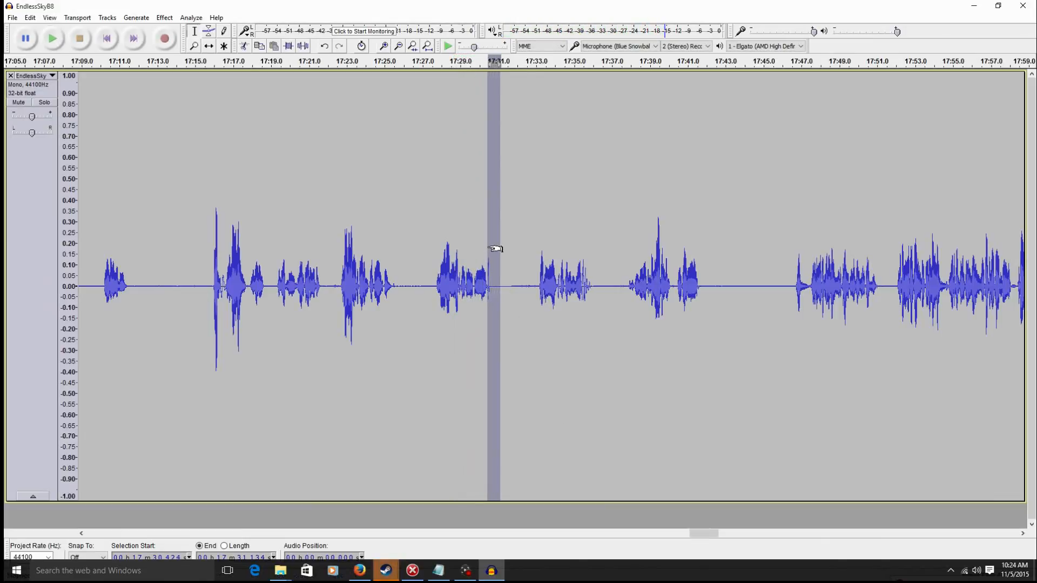
{"action": "key", "text": "space"}
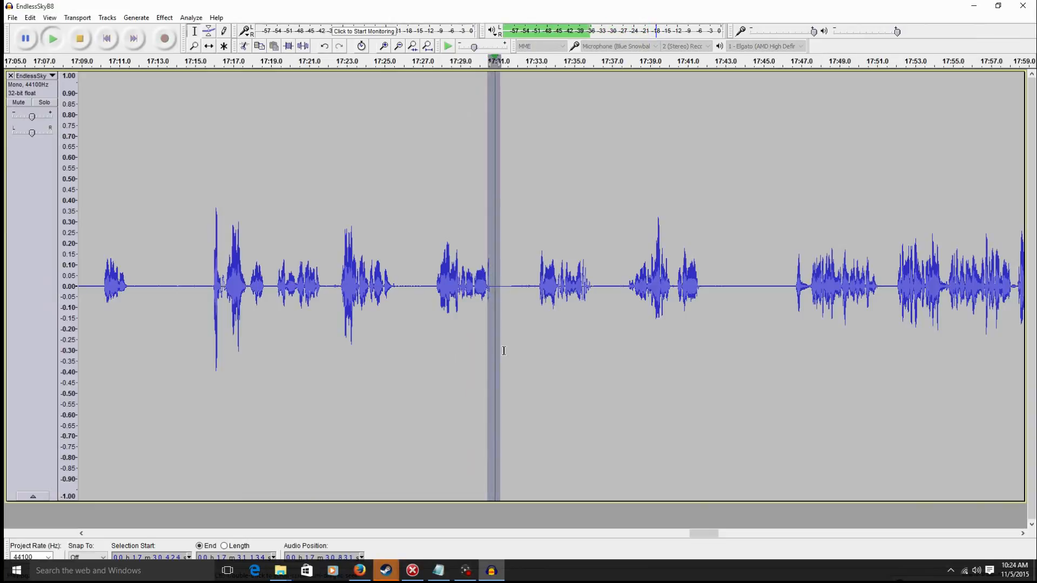
{"action": "left_click", "coordinate": [471, 276]}
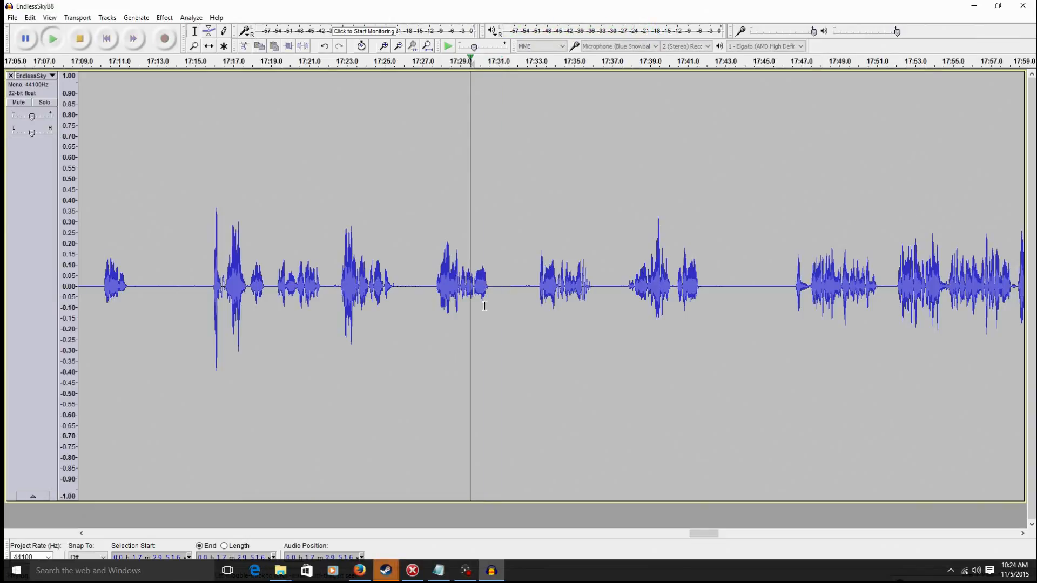
{"action": "key", "text": "space"}
{"action": "key", "text": "space"}
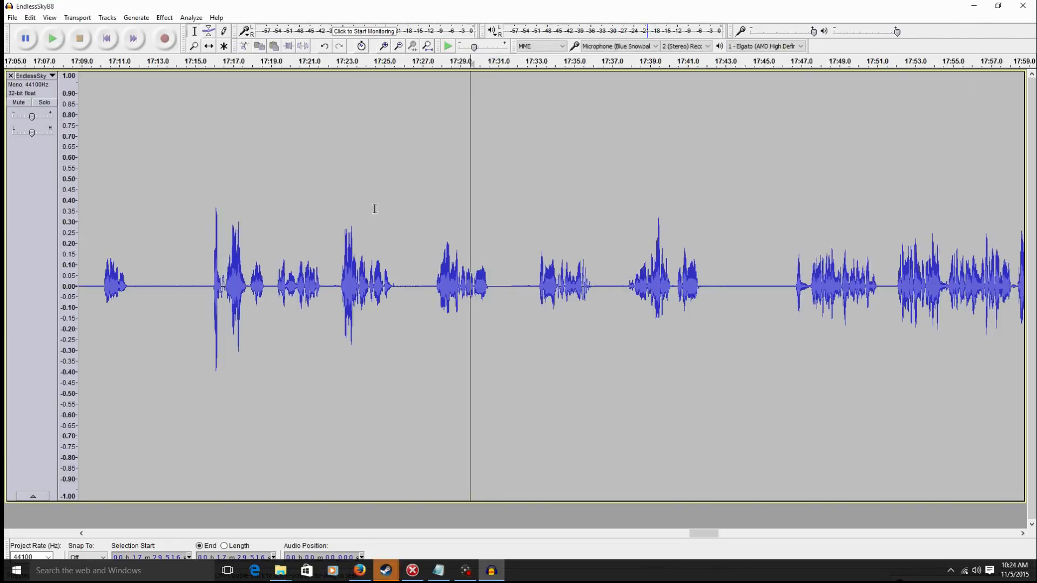
Silence the tiny remainder at the phrase's end, about 17:30.41–17:30.52, and replay the ending from about 17:30.16.
{"action": "left_click", "coordinate": [388, 46]}
{"action": "left_click", "coordinate": [387, 46]}
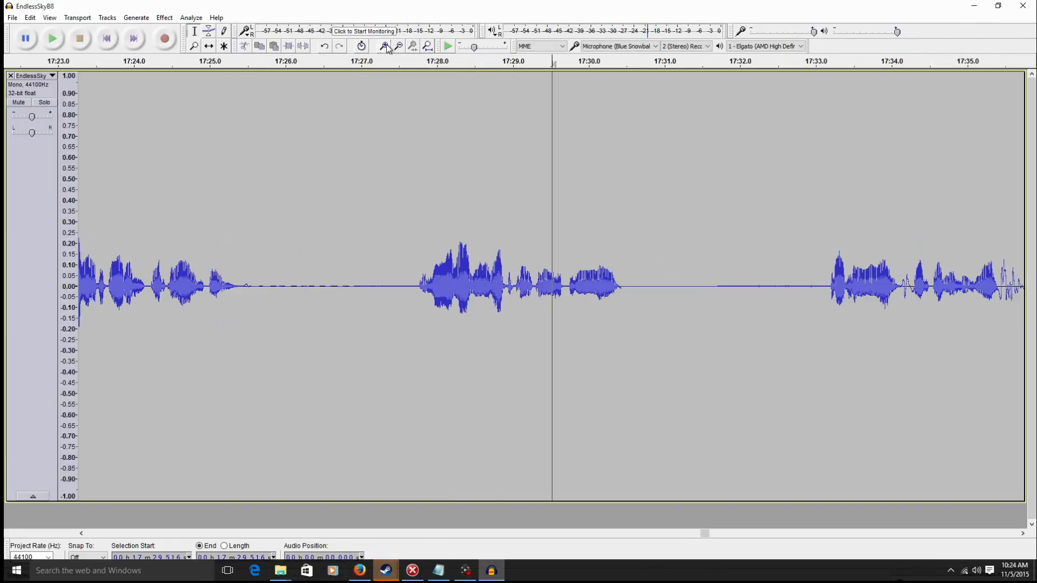
{"action": "left_click", "coordinate": [387, 46]}
{"action": "left_click", "coordinate": [388, 46]}
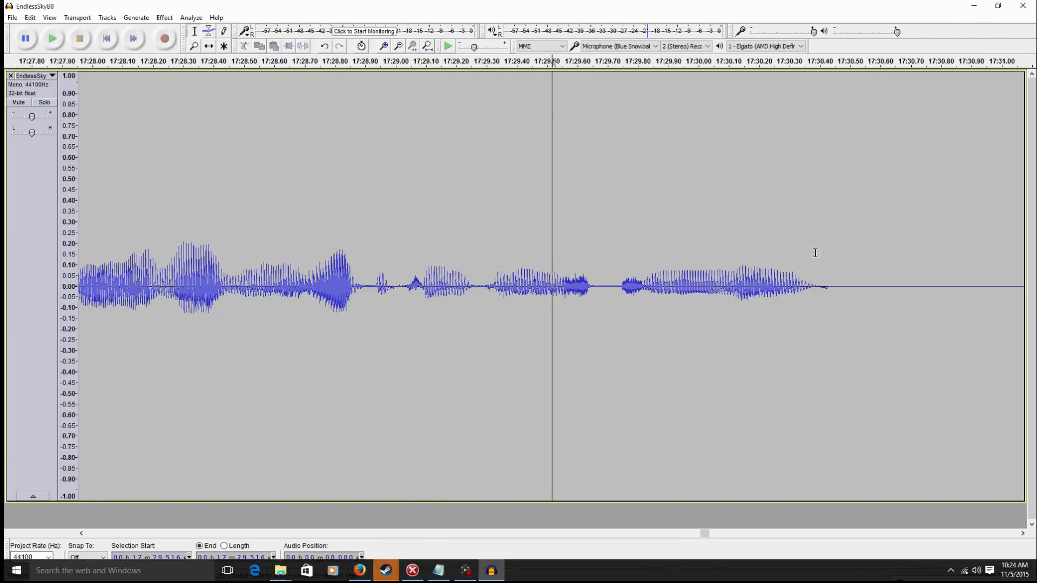
{"action": "left_click_drag", "start_coordinate": [855, 265], "coordinate": [822, 257]}
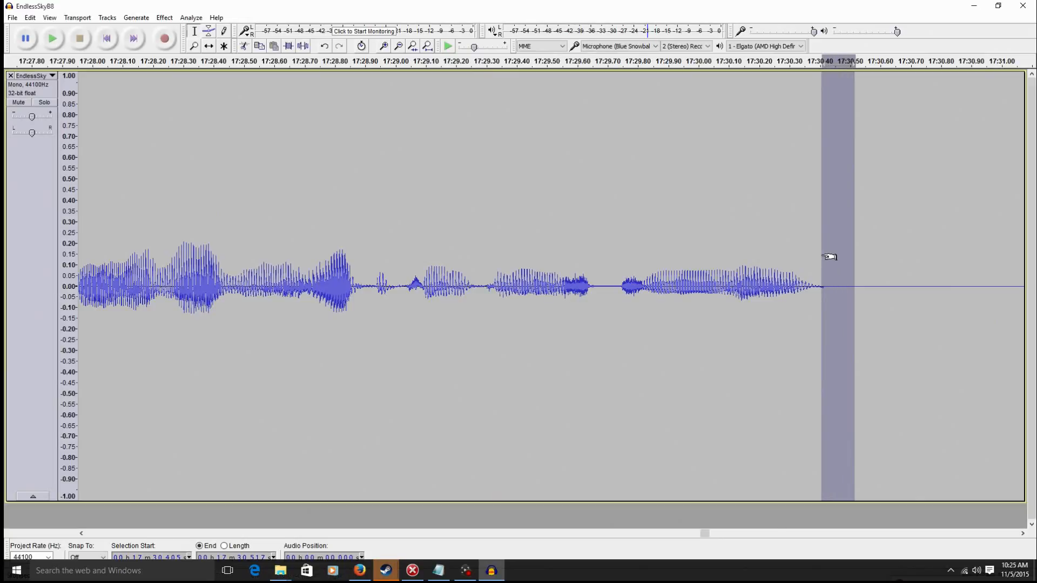
{"action": "left_click", "coordinate": [746, 265]}
{"action": "key", "text": "space"}
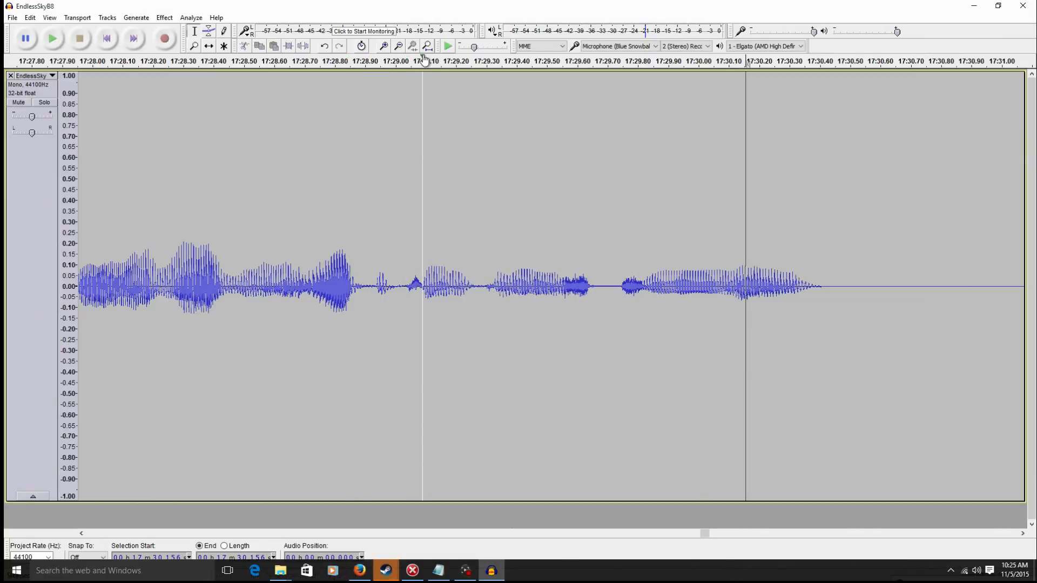
Silence the short noisy gaps between phrases at about 19:51.15–19:51.55 and 19:36.05–19:36.45.
{"action": "left_click", "coordinate": [398, 48]}
{"action": "left_click", "coordinate": [398, 47]}
{"action": "left_click", "coordinate": [398, 47]}
{"action": "left_click", "coordinate": [398, 48]}
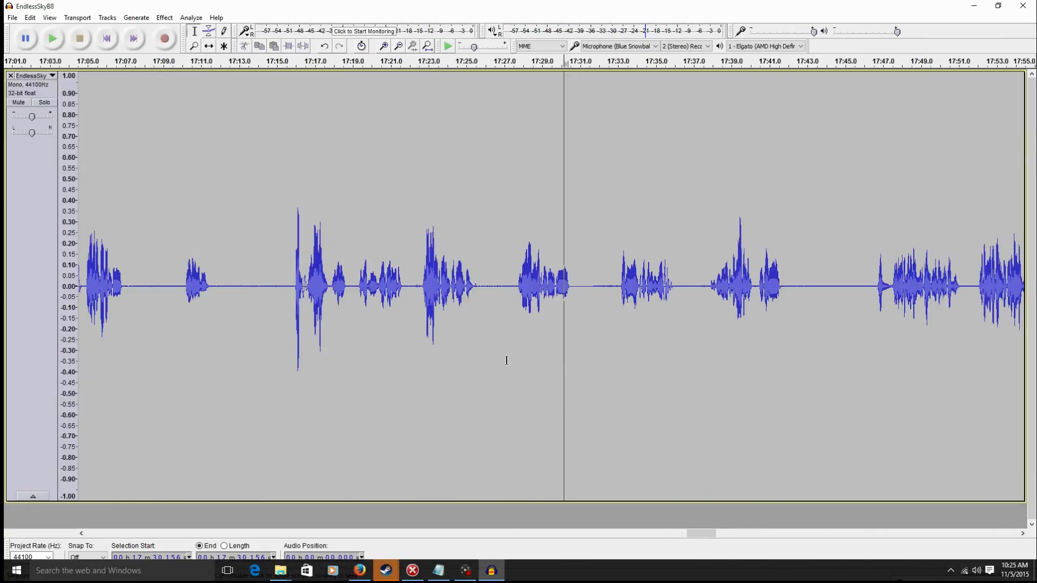
{"action": "left_click_drag", "start_coordinate": [706, 534], "coordinate": [782, 552]}
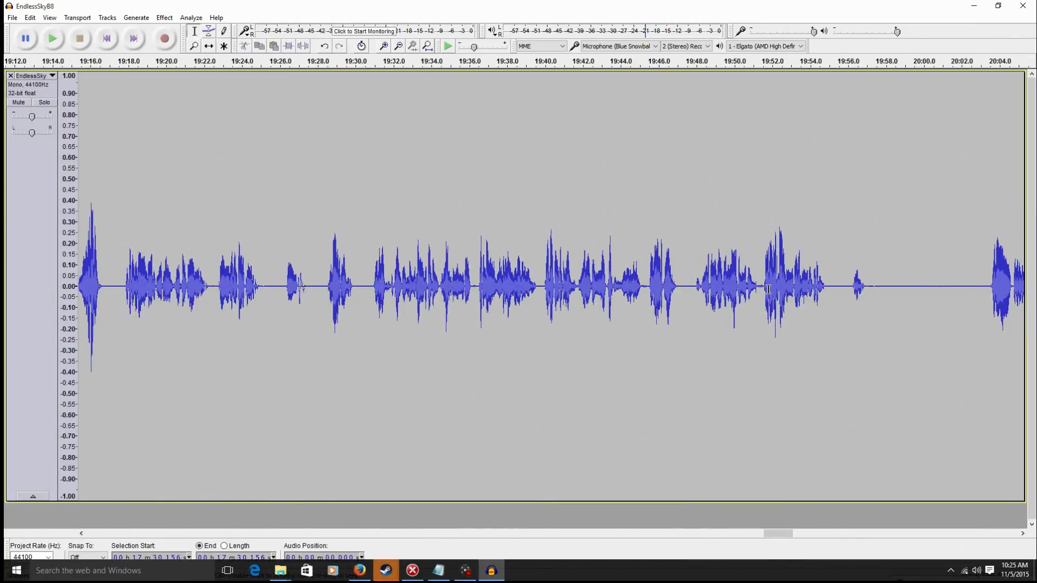
{"action": "left_click_drag", "start_coordinate": [764, 287], "coordinate": [756, 287]}
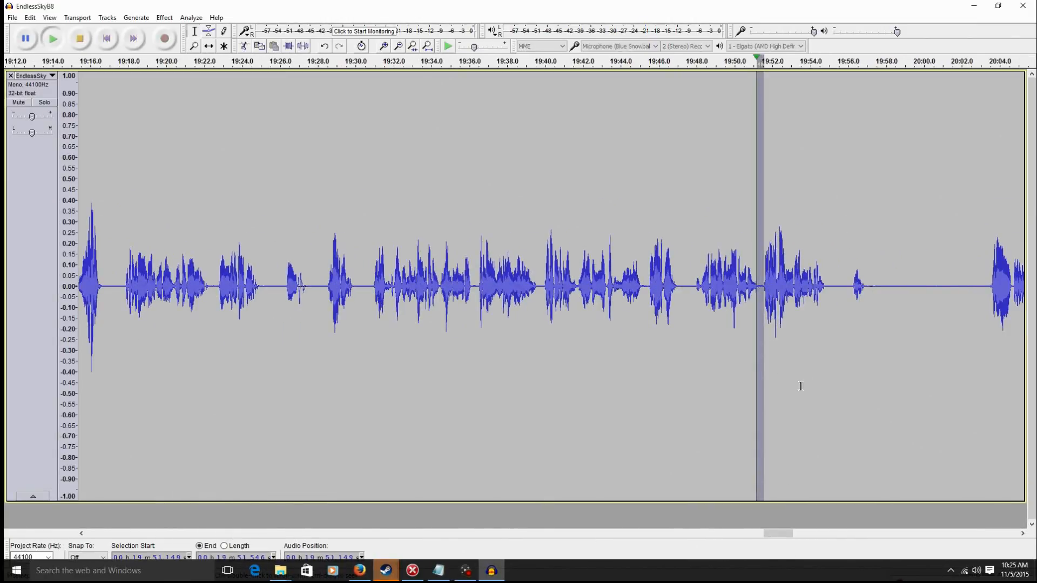
{"action": "key", "text": "space"}
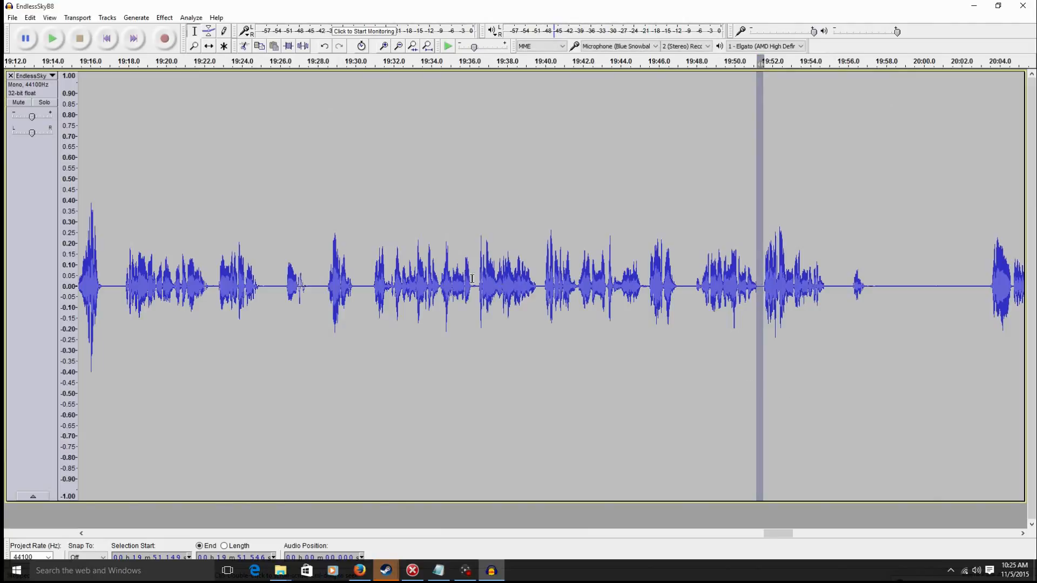
{"action": "left_click_drag", "start_coordinate": [477, 278], "coordinate": [470, 279]}
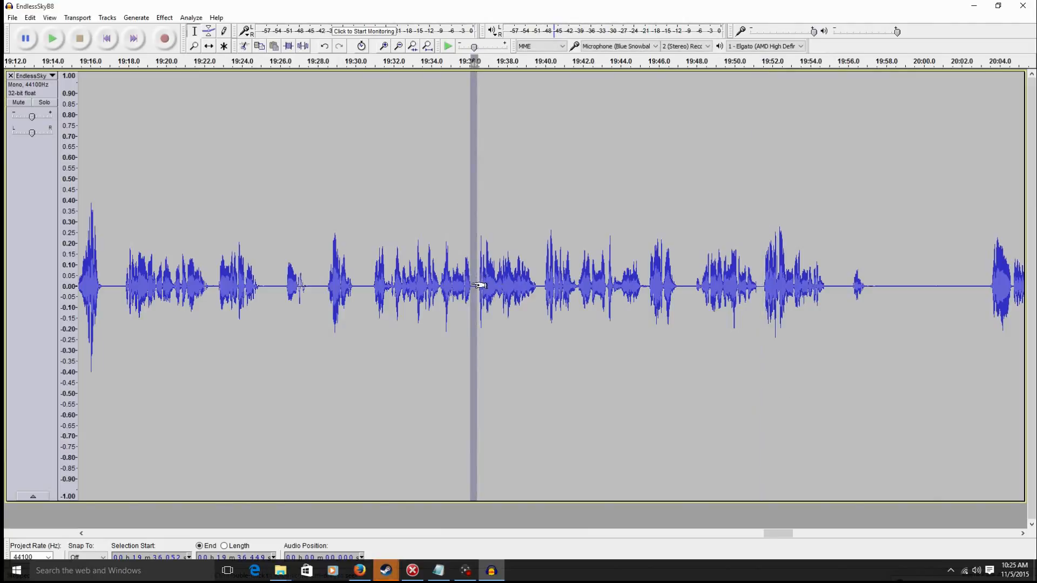
Select the noise after the short word at about 19:26.94–19:28.25 and play it.
{"action": "left_click_drag", "start_coordinate": [322, 290], "coordinate": [299, 281]}
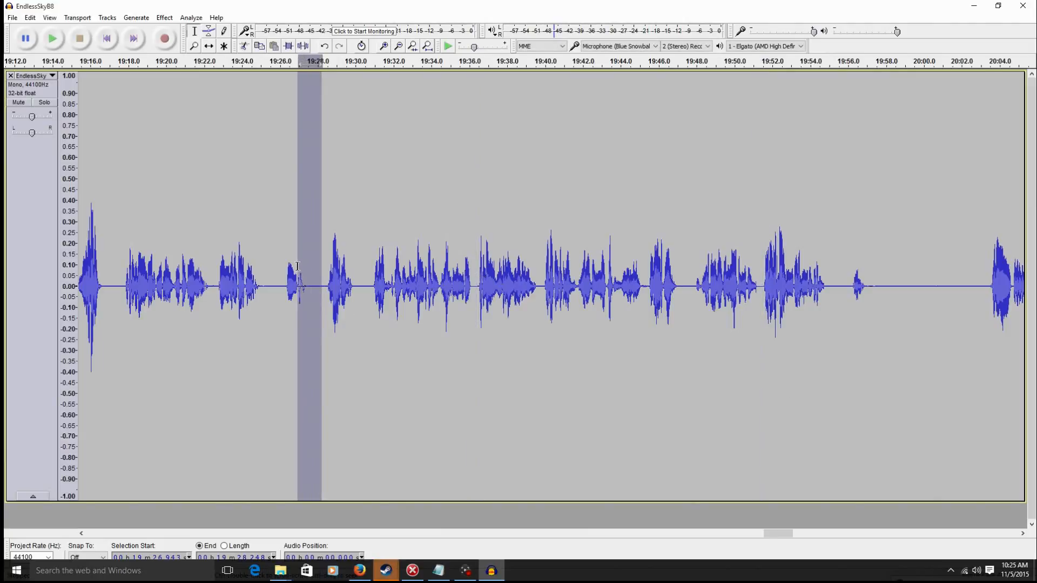
{"action": "key", "text": "space"}
Play and silence the isolated noise at about 14:32.24–14:35.53, and select the noisy gap at about 14:13.51–14:16.29.
{"action": "left_click_drag", "start_coordinate": [786, 535], "coordinate": [604, 536]}
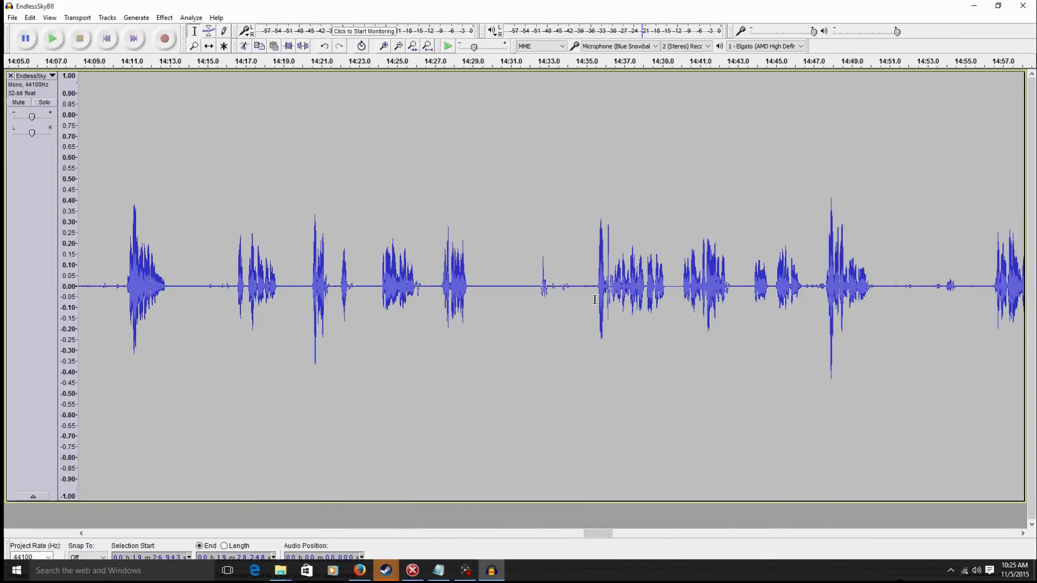
{"action": "left_click_drag", "start_coordinate": [594, 300], "coordinate": [535, 294]}
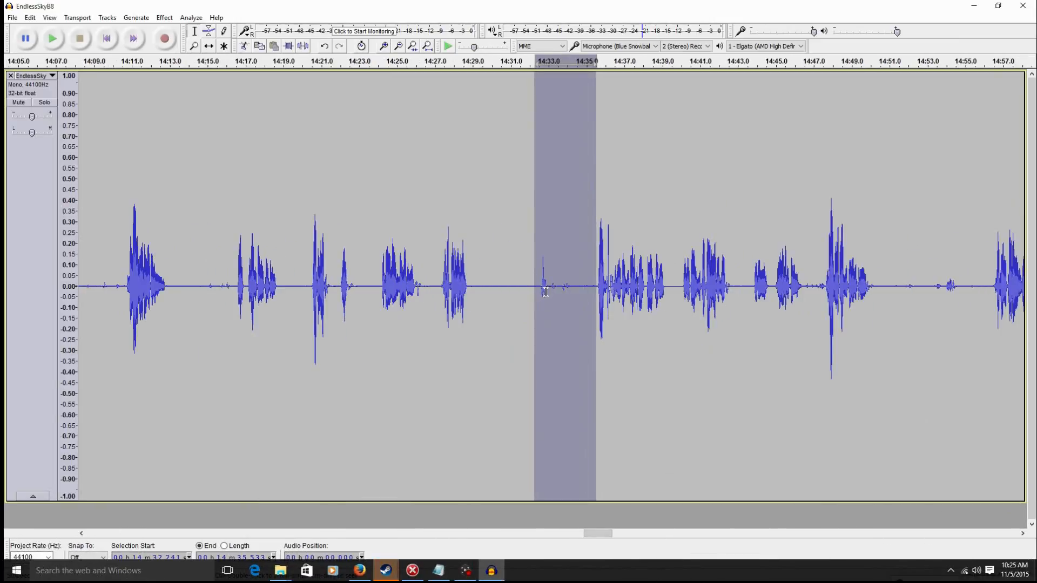
{"action": "key", "text": "space"}
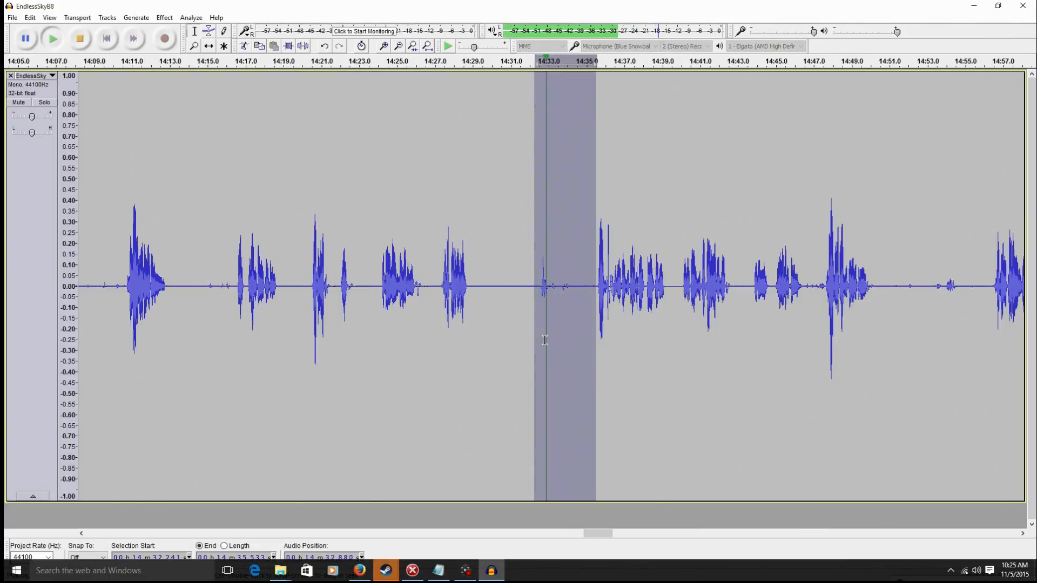
{"action": "key", "text": "space"}
{"action": "key", "text": "space"}
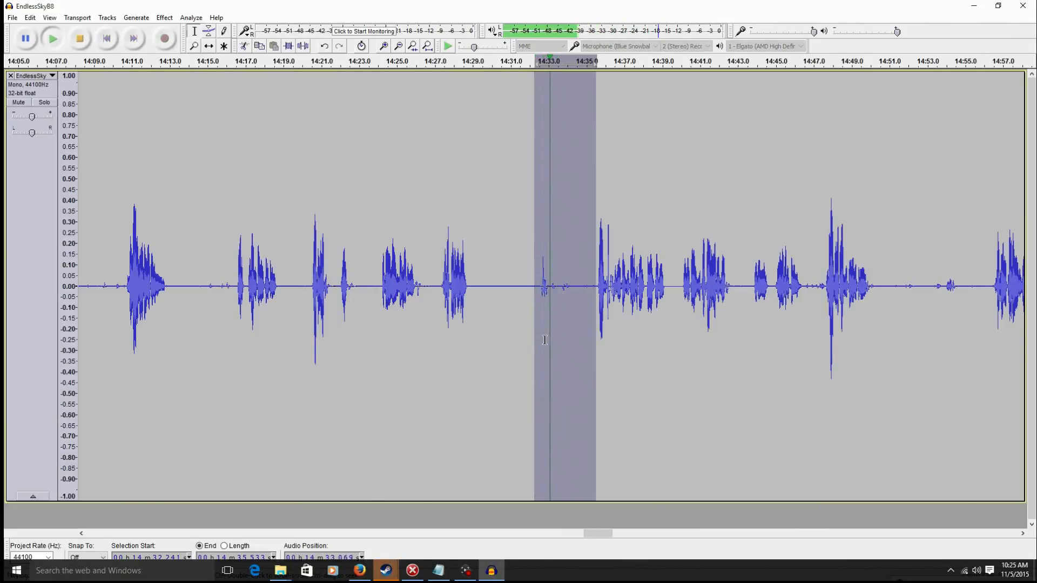
{"action": "key", "text": "space"}
{"action": "key", "text": "ctrl+l"}
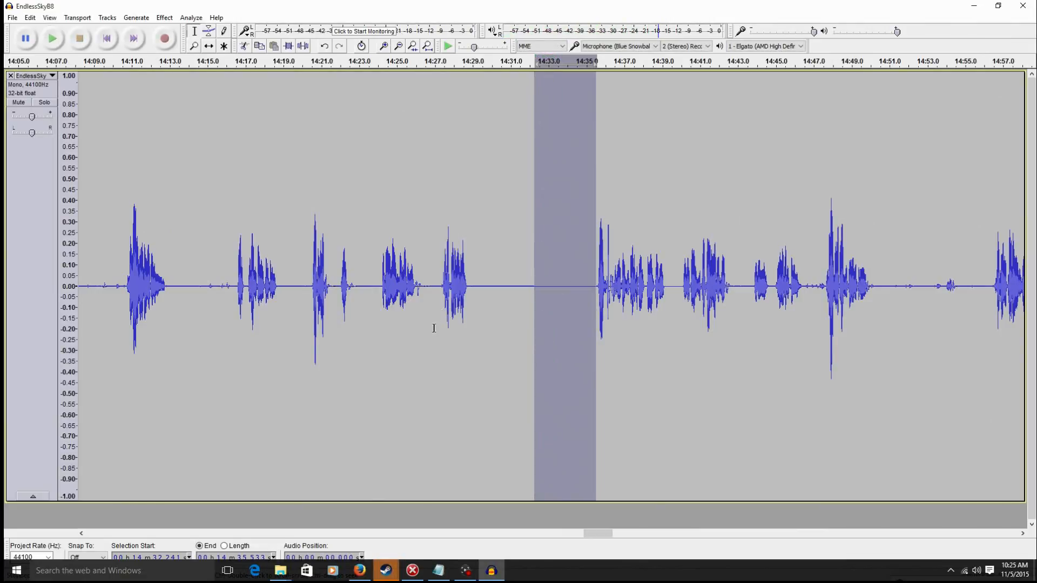
{"action": "left_click_drag", "start_coordinate": [232, 281], "coordinate": [180, 278]}
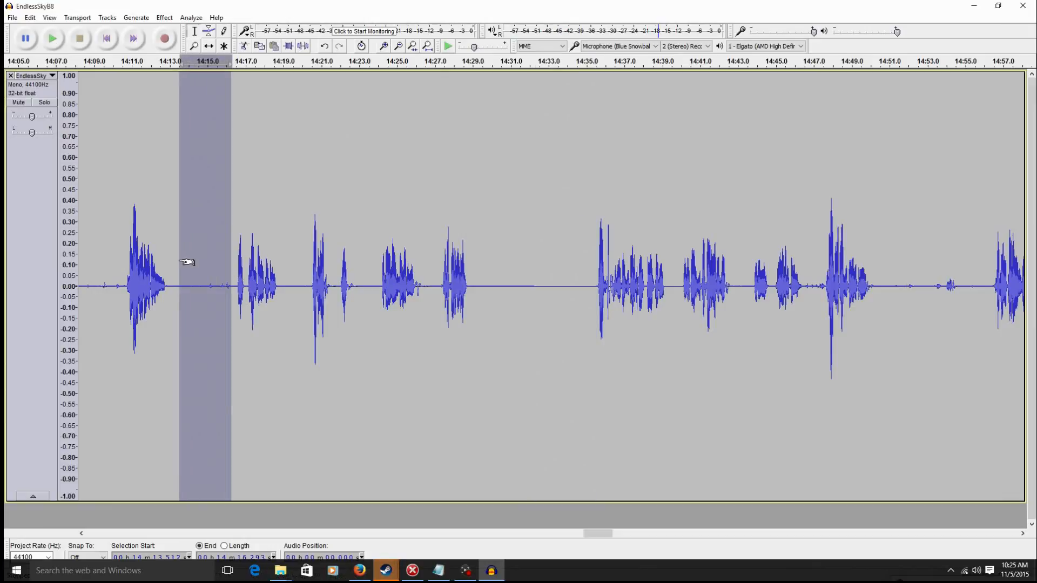
Play the spiky sound from about 6:33.20 and silence the gap following it at about 6:34.68–6:38.36.
{"action": "left_click_drag", "start_coordinate": [585, 533], "coordinate": [318, 535]}
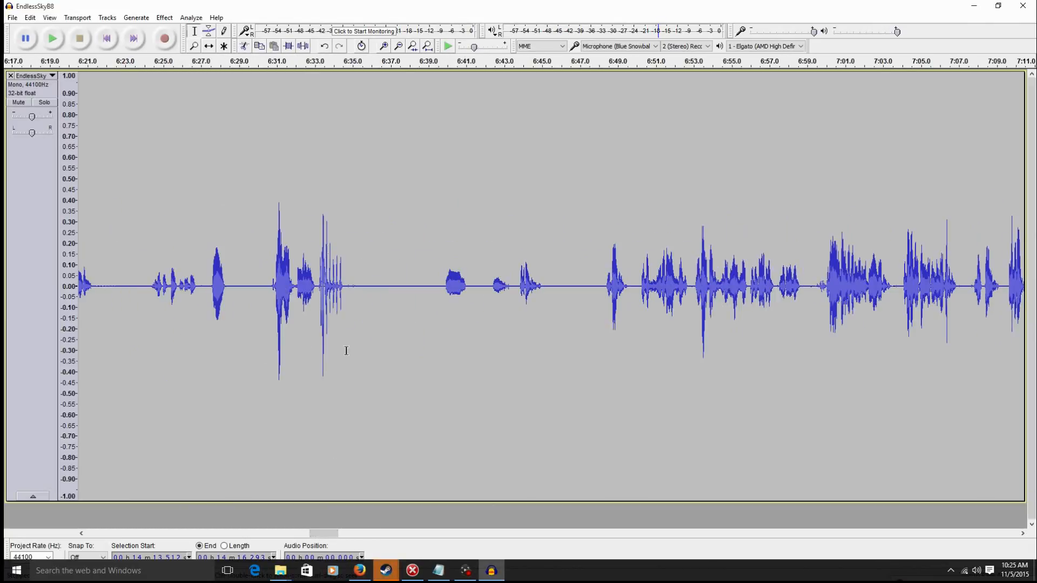
{"action": "left_click", "coordinate": [319, 286]}
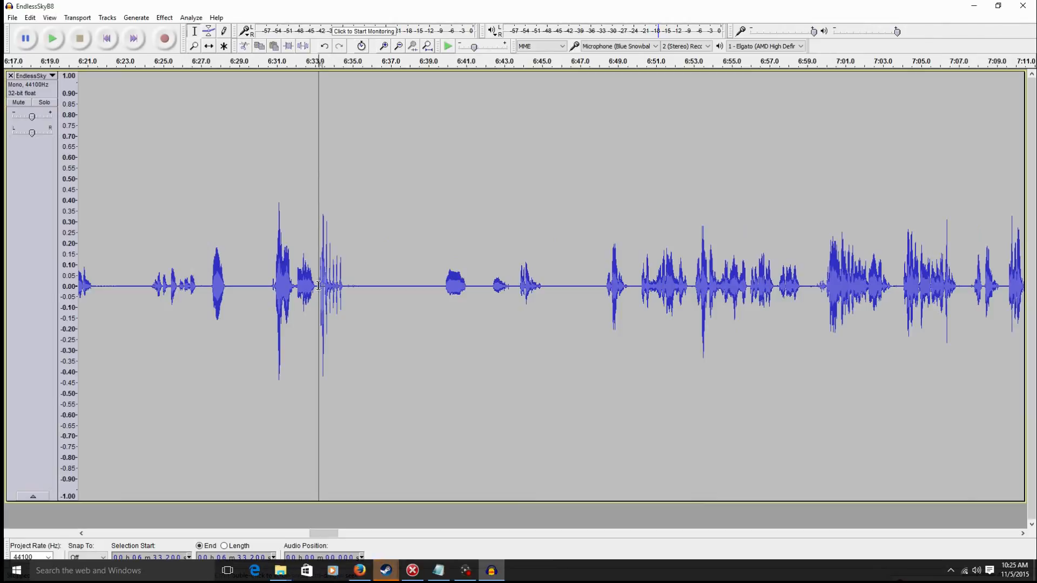
{"action": "key", "text": "space"}
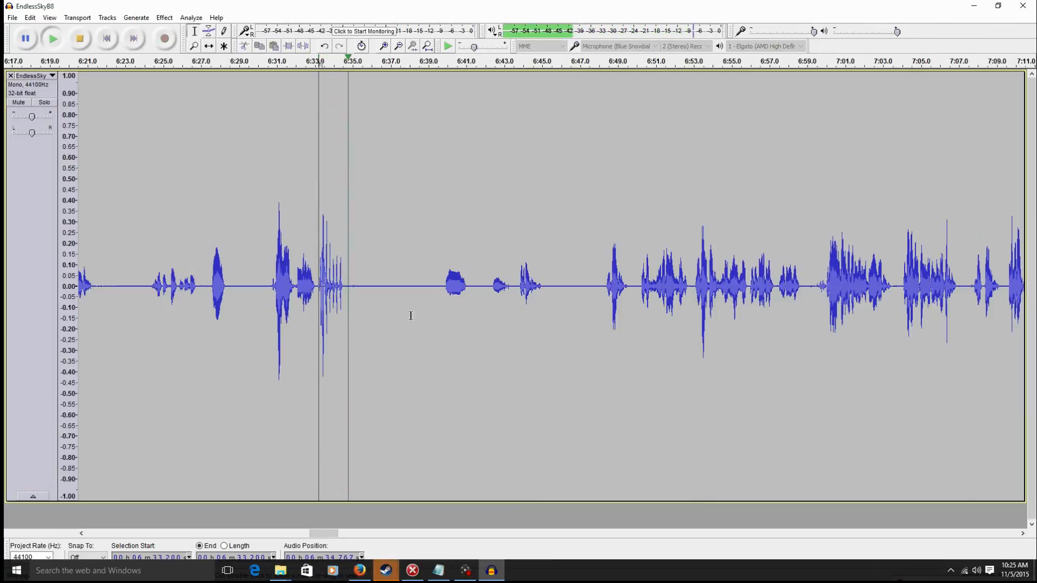
{"action": "key", "text": "space"}
{"action": "left_click_drag", "start_coordinate": [416, 308], "coordinate": [348, 259]}
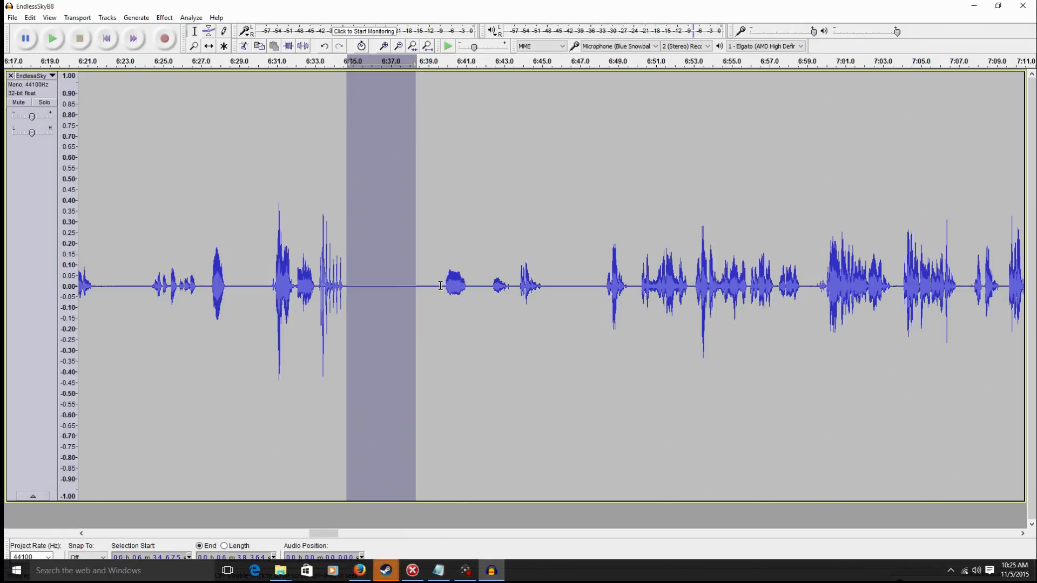
Play the short quiet sounds starting at about 6:39.64 and 6:42.11 to check them.
{"action": "left_click", "coordinate": [441, 286]}
{"action": "key", "text": "space"}
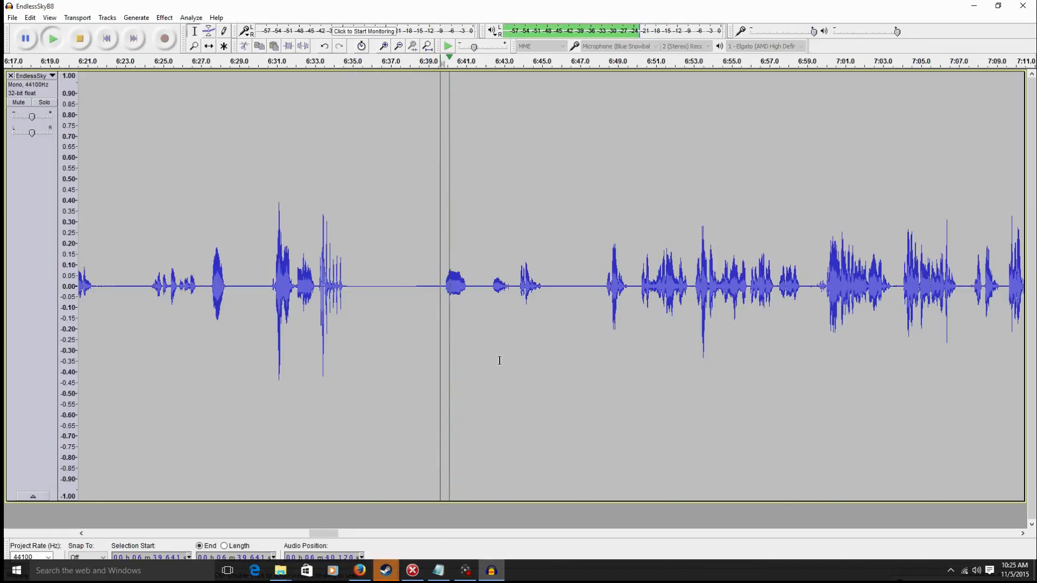
{"action": "key", "text": "space"}
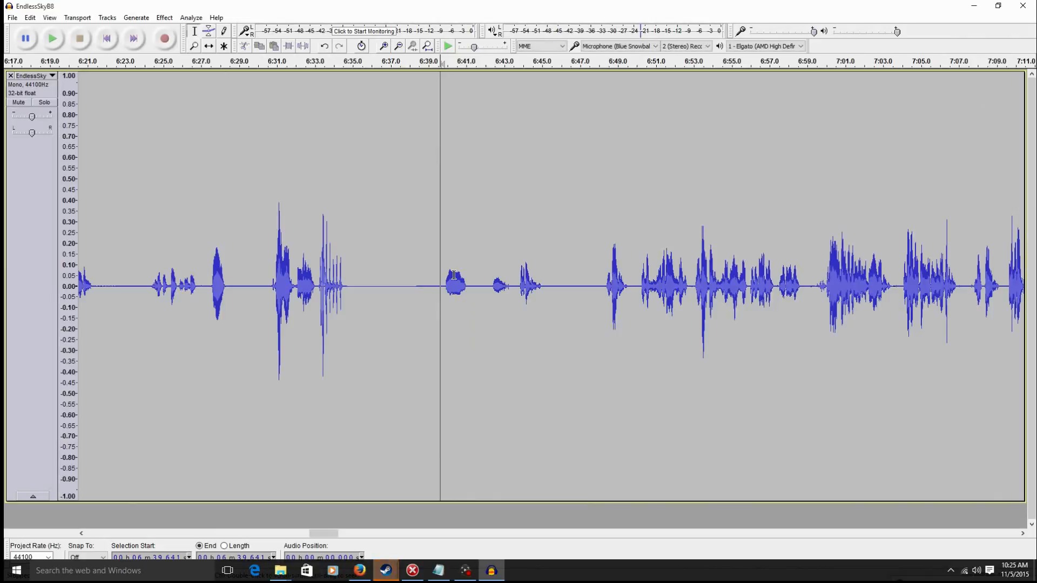
{"action": "left_click", "coordinate": [488, 283]}
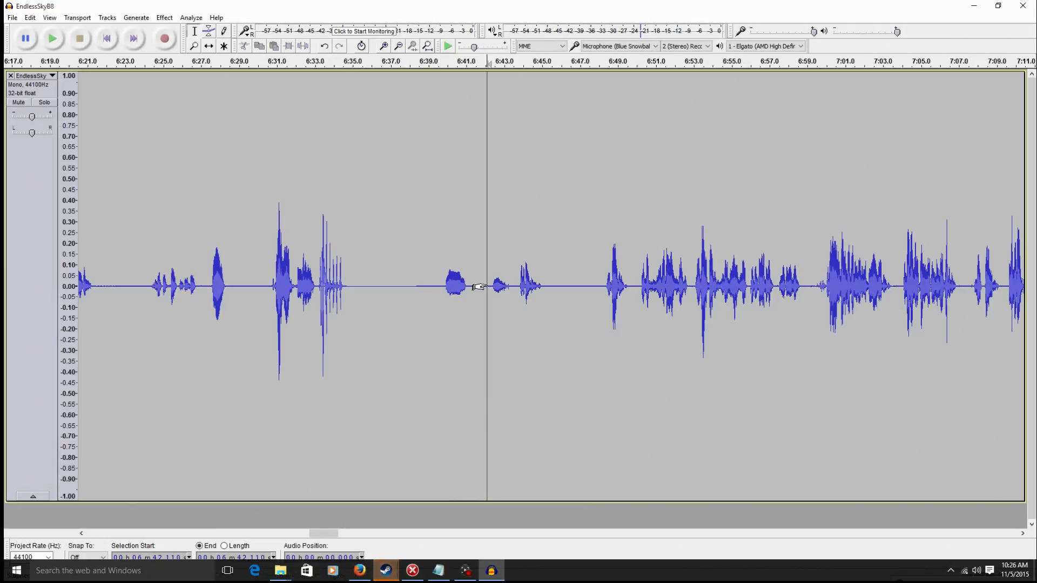
{"action": "key", "text": "space"}
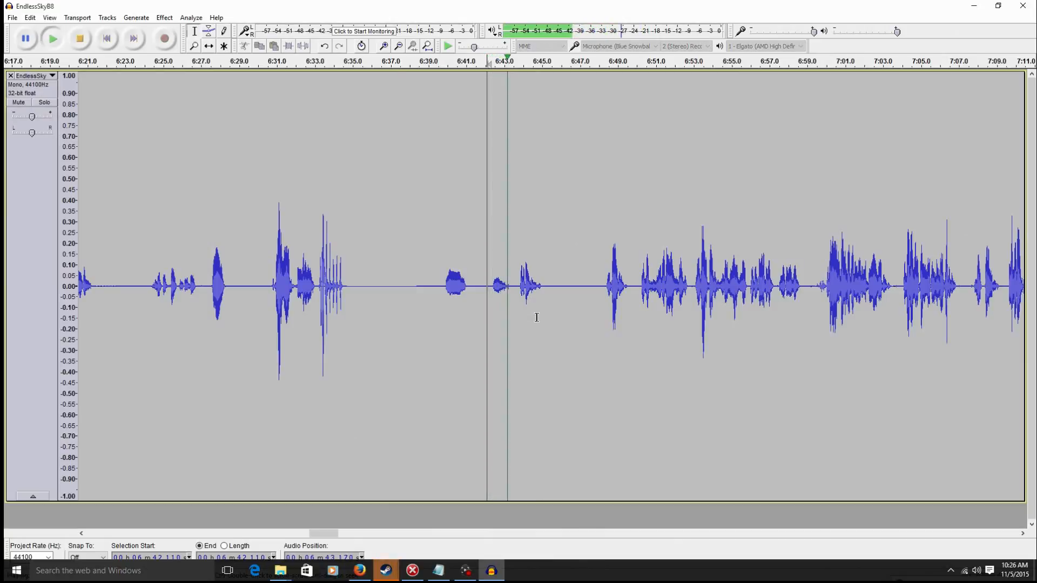
{"action": "key", "text": "space"}
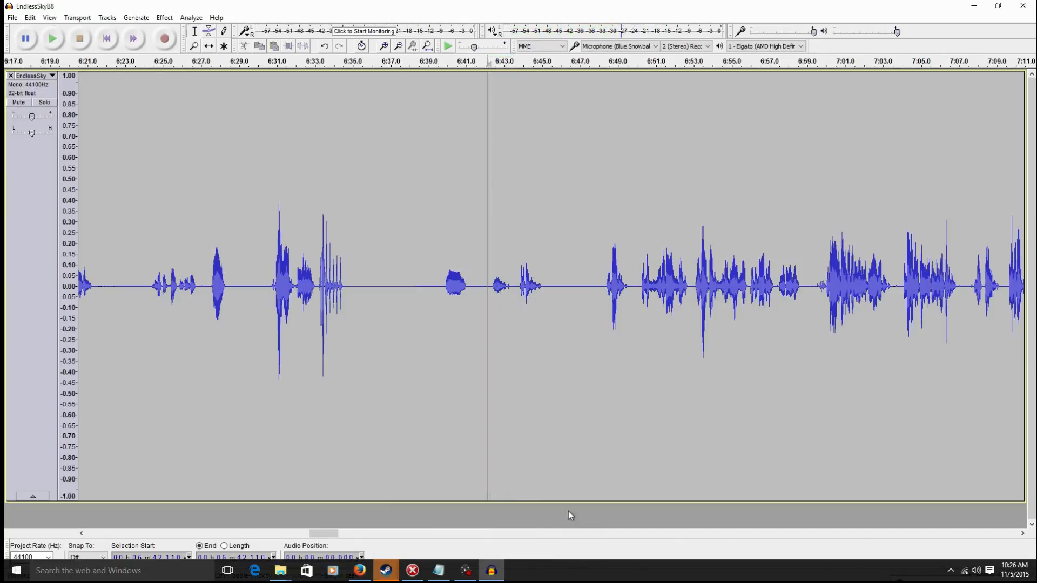
Select the quiet gap with faint noise before the phrase at about 6:58.83–7:00.02 and play it.
{"action": "left_click", "coordinate": [805, 323]}
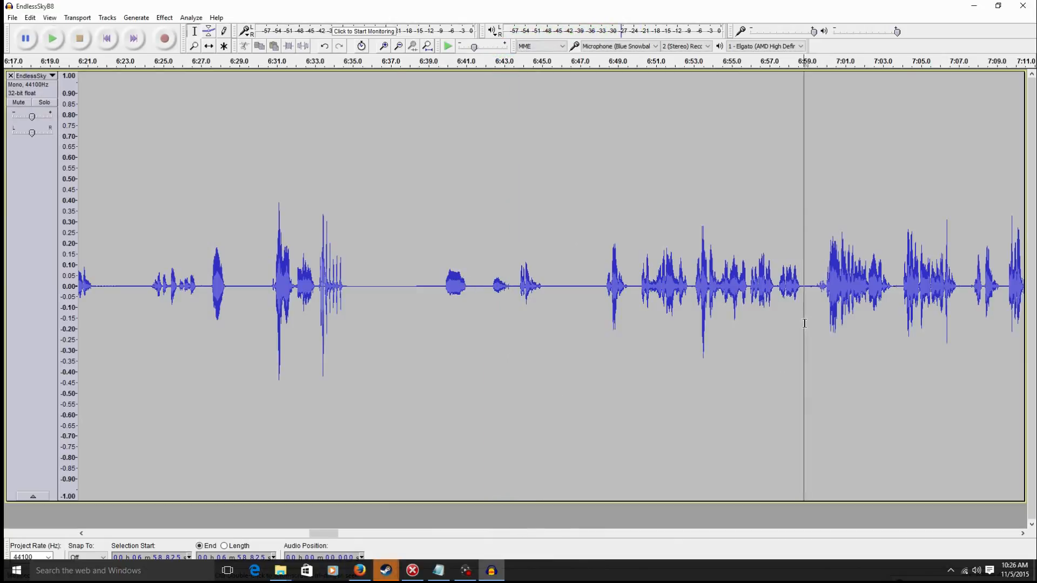
{"action": "left_click_drag", "start_coordinate": [805, 323], "coordinate": [827, 370]}
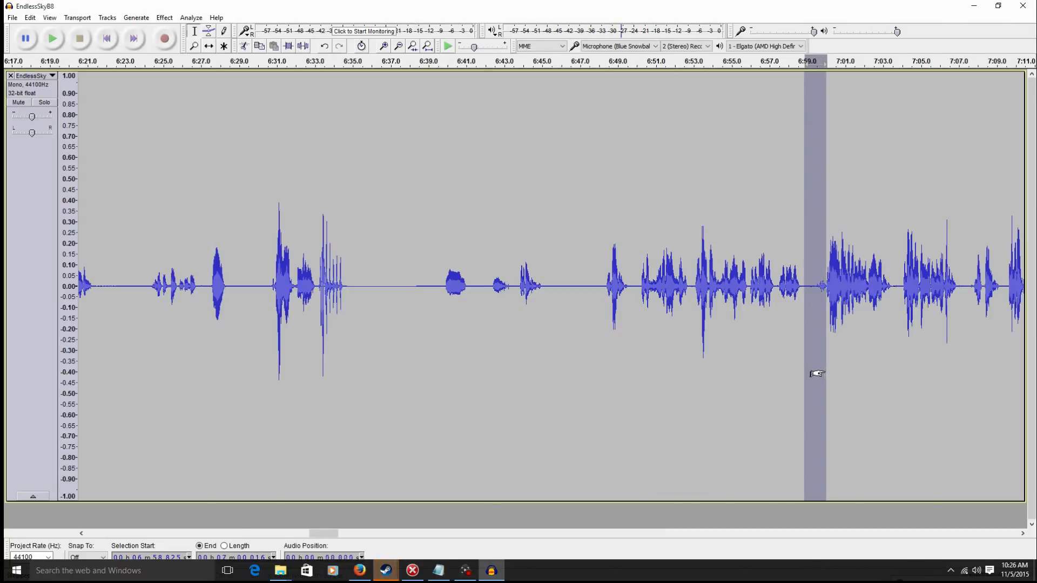
{"action": "key", "text": "space"}
Select the silent gap near the beginning of the recording at about 37.83–41.55 s.
{"action": "left_click_drag", "start_coordinate": [326, 537], "coordinate": [90, 570]}
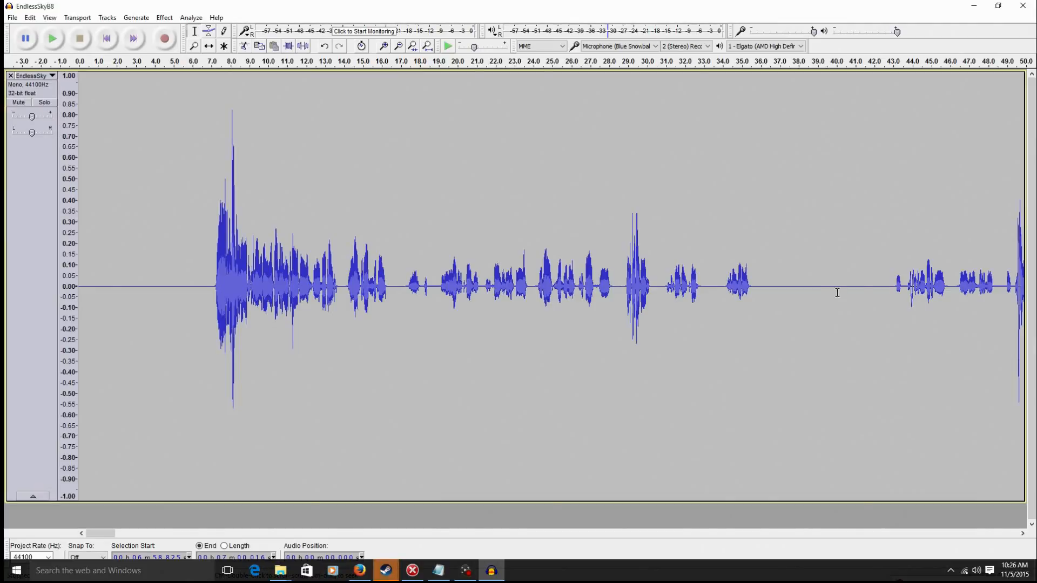
{"action": "left_click_drag", "start_coordinate": [865, 292], "coordinate": [796, 290]}
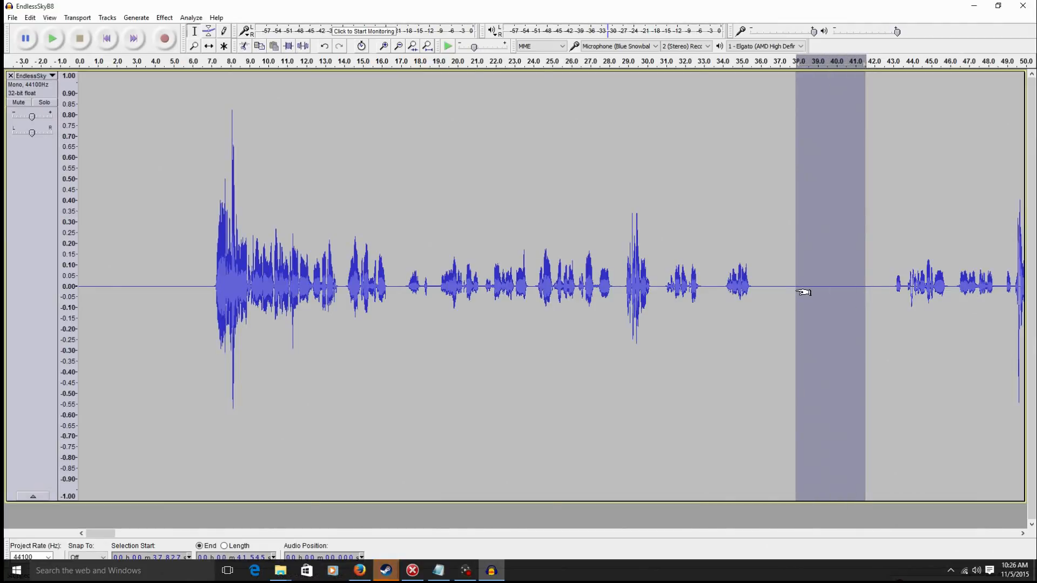
Play the opening phrase from about 6.95 s and select part of the silence before it at about 3.18–5.70 s.
{"action": "left_click", "coordinate": [210, 277]}
{"action": "key", "text": "space"}
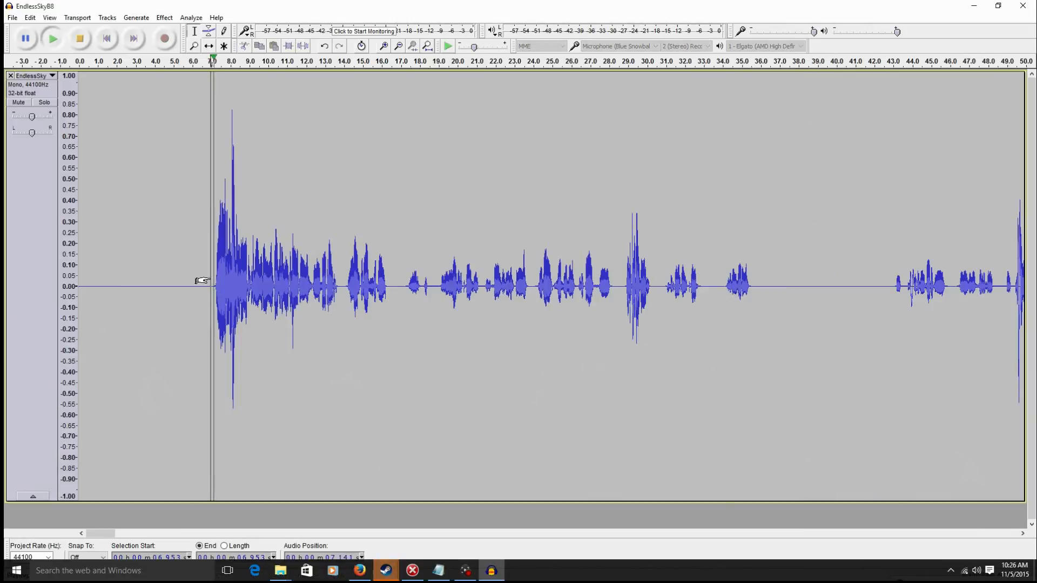
{"action": "key", "text": "space"}
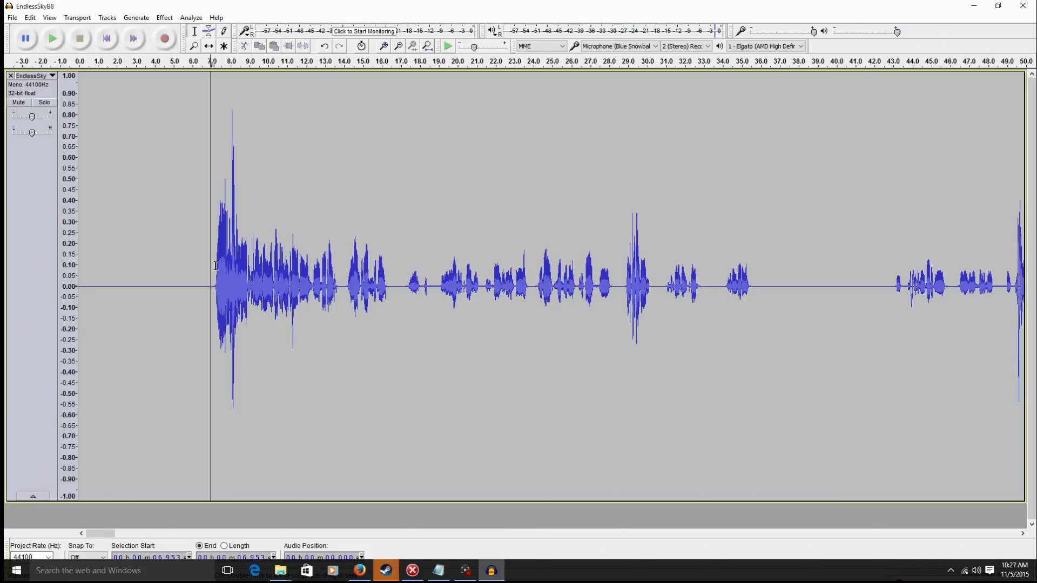
{"action": "left_click_drag", "start_coordinate": [186, 326], "coordinate": [139, 311]}
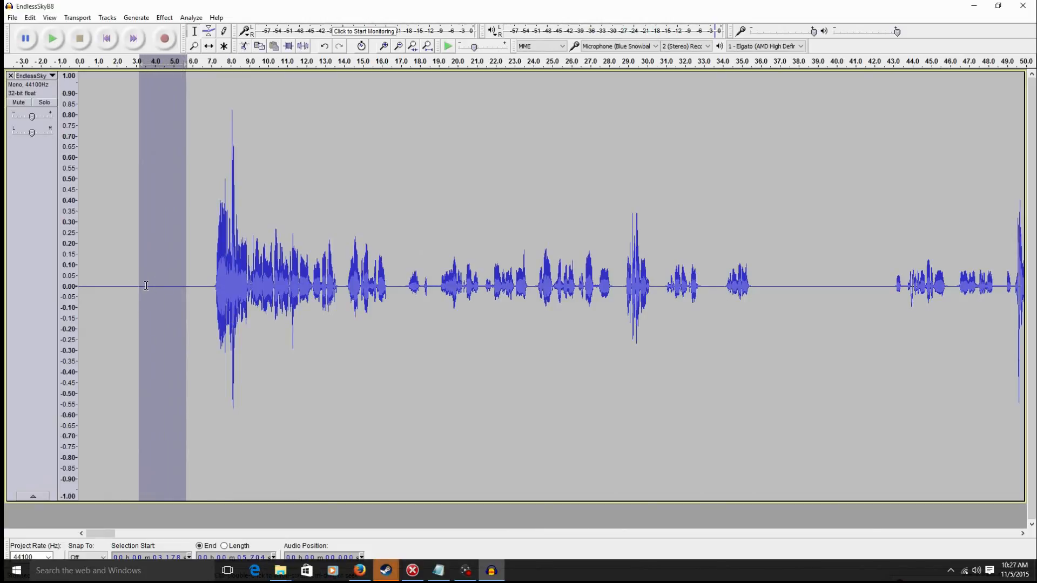